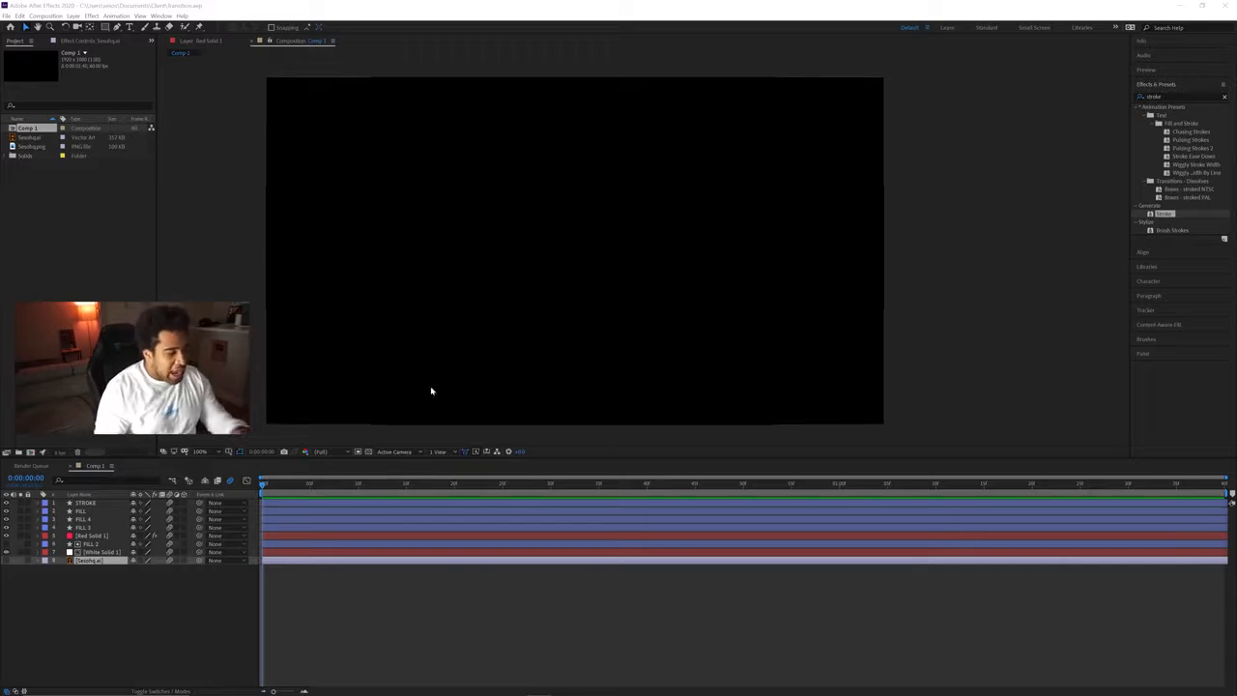
# Scrub through the finished S logo transition with and without the transparency grid to examine its stages, ending at the first frame.
pyautogui.click(371, 452)
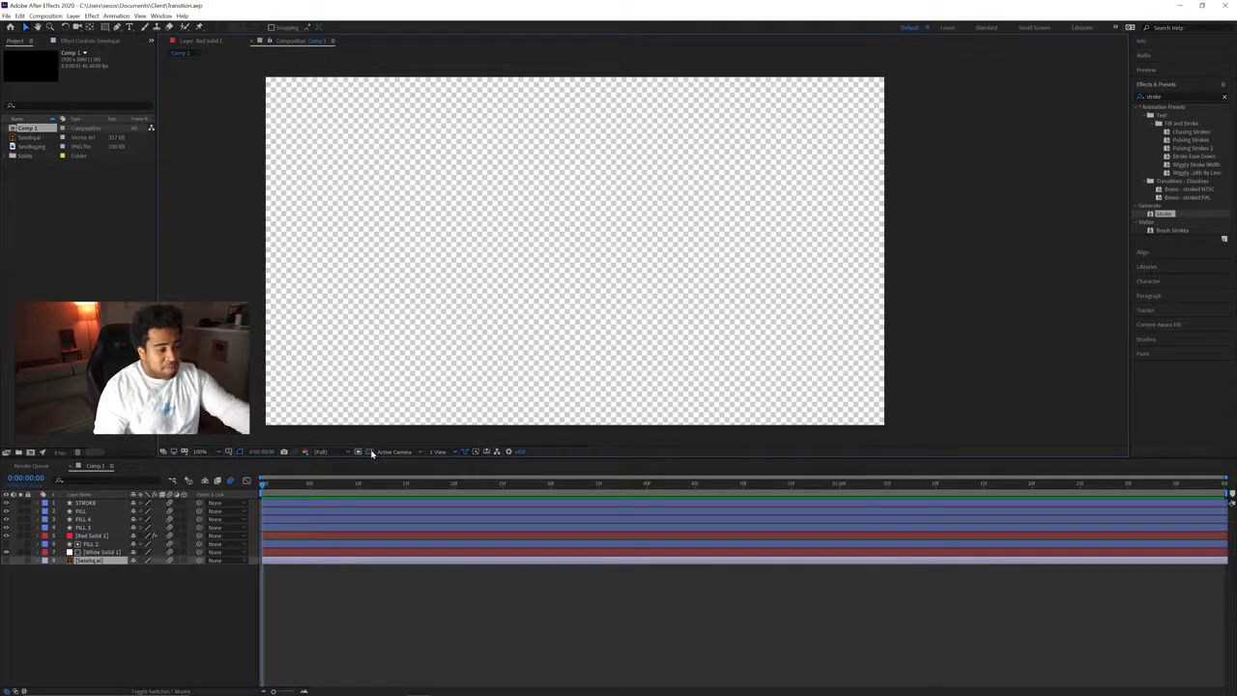
pyautogui.click(371, 453)
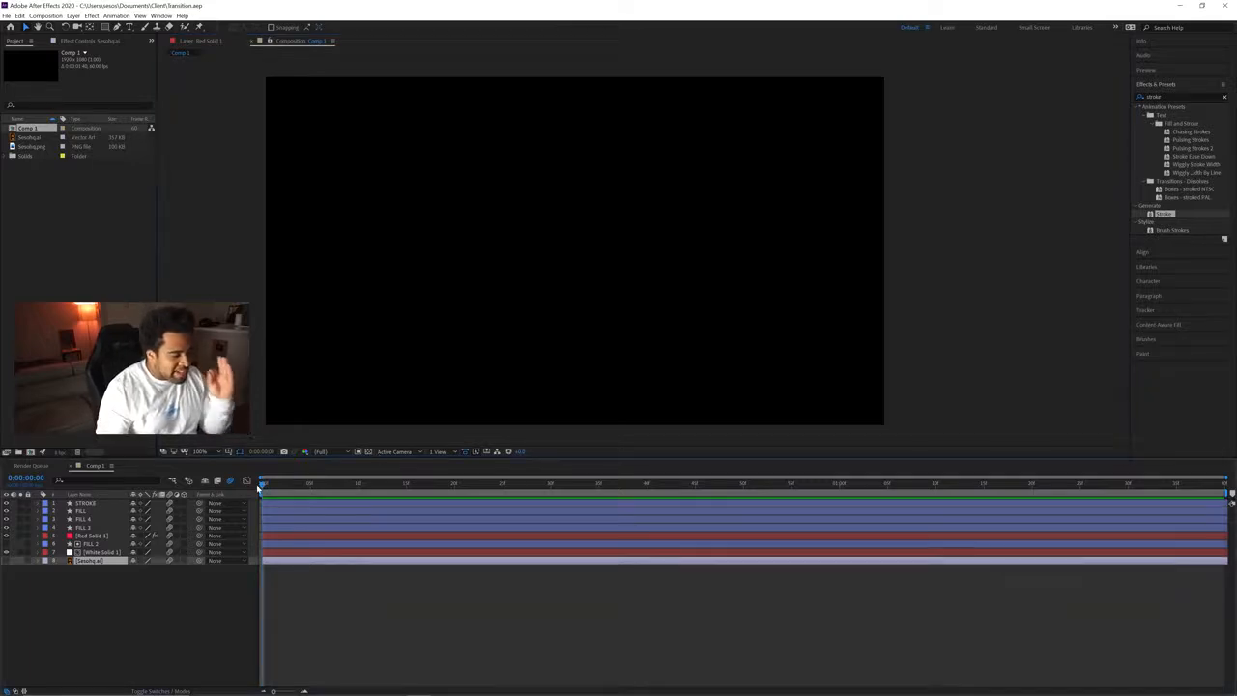
pyautogui.moveTo(258, 488); pyautogui.dragTo(600, 492)
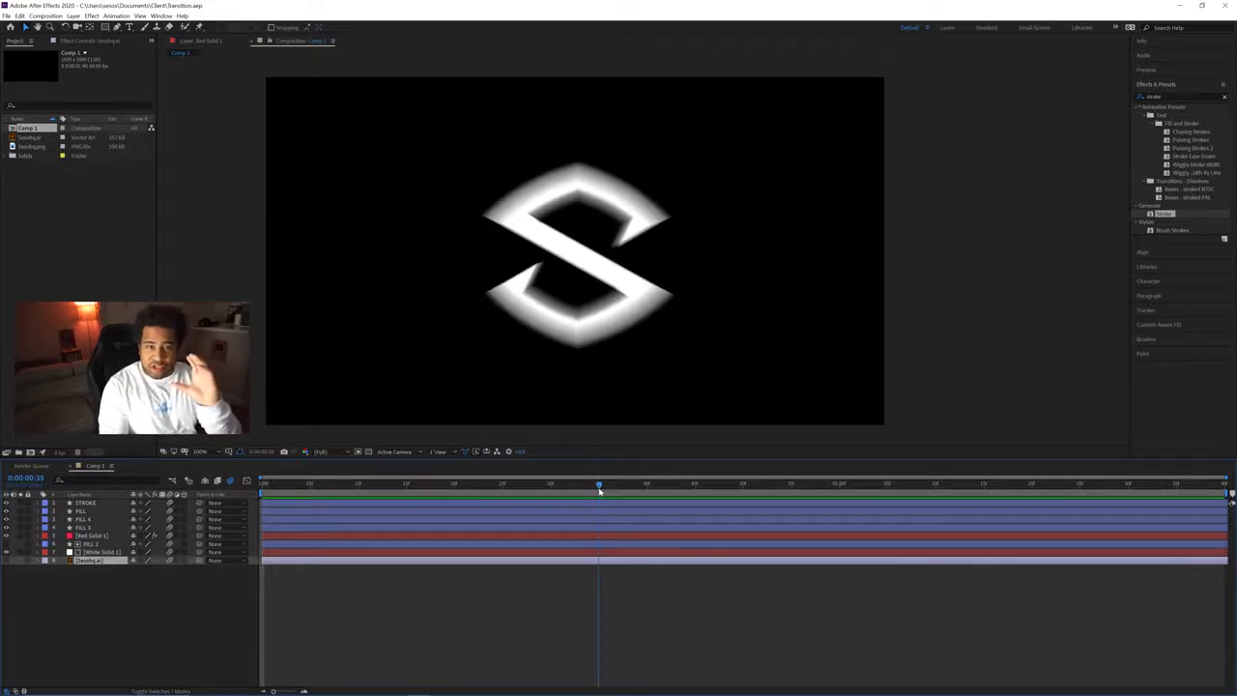
pyautogui.moveTo(599, 492); pyautogui.dragTo(608, 492)
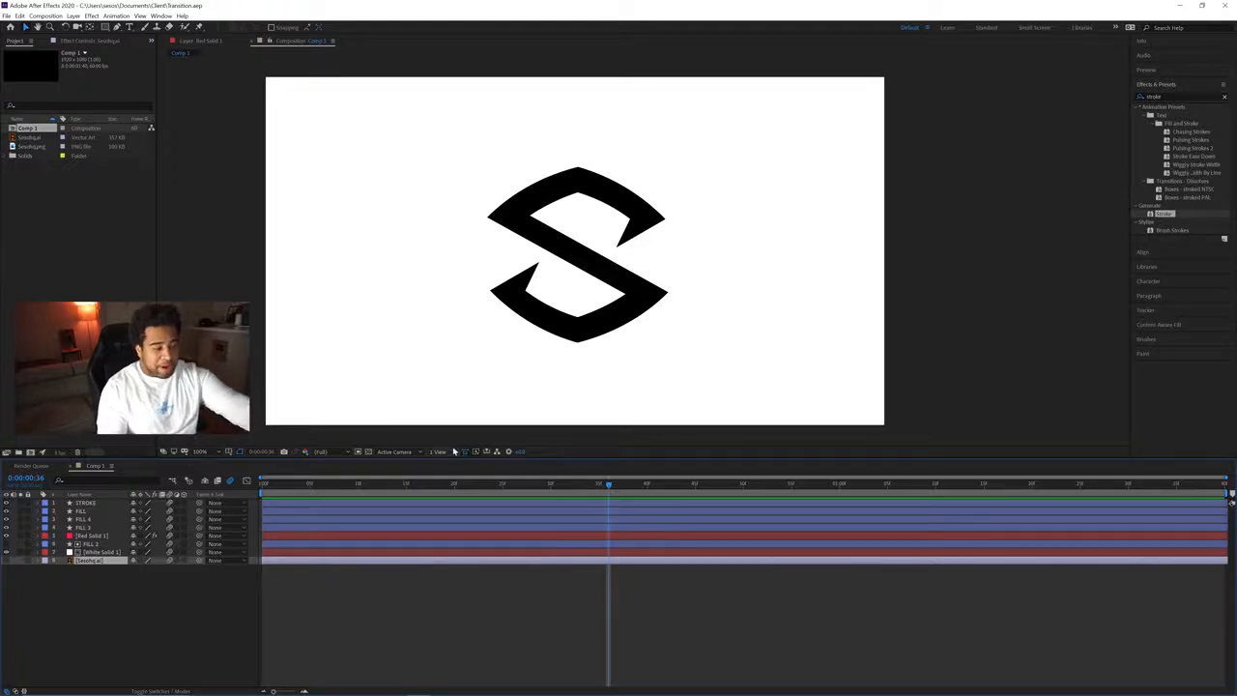
pyautogui.click(367, 451)
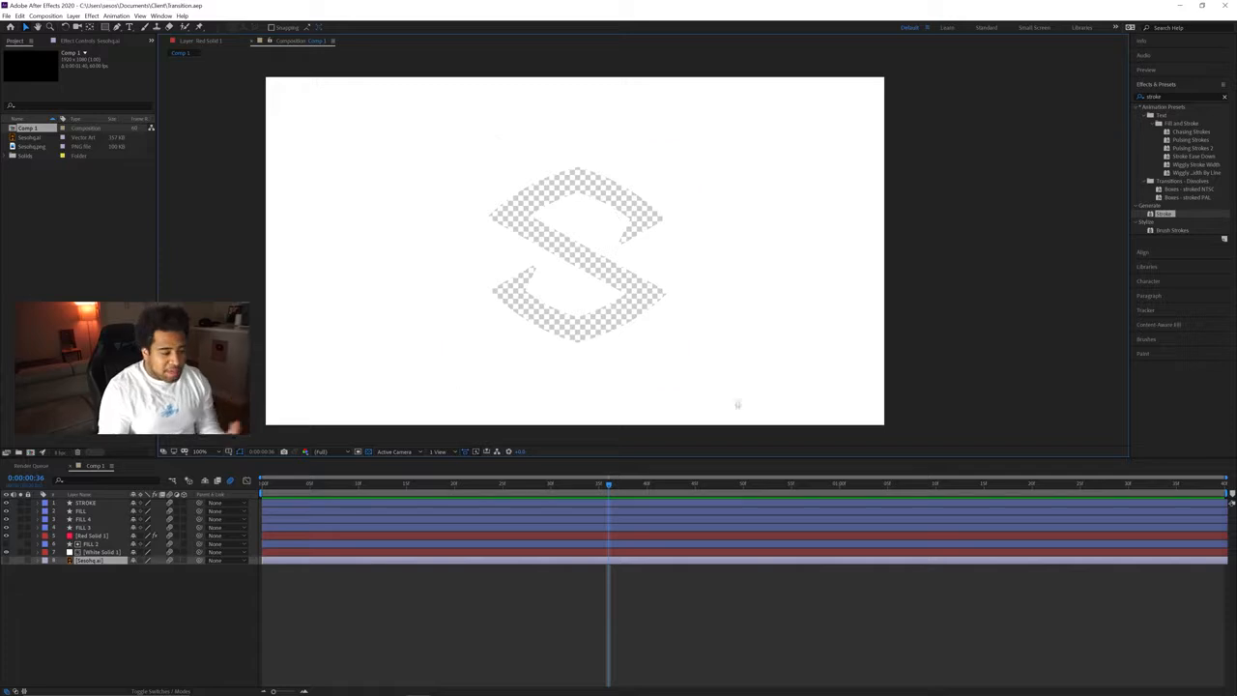
pyautogui.moveTo(610, 486); pyautogui.dragTo(714, 486)
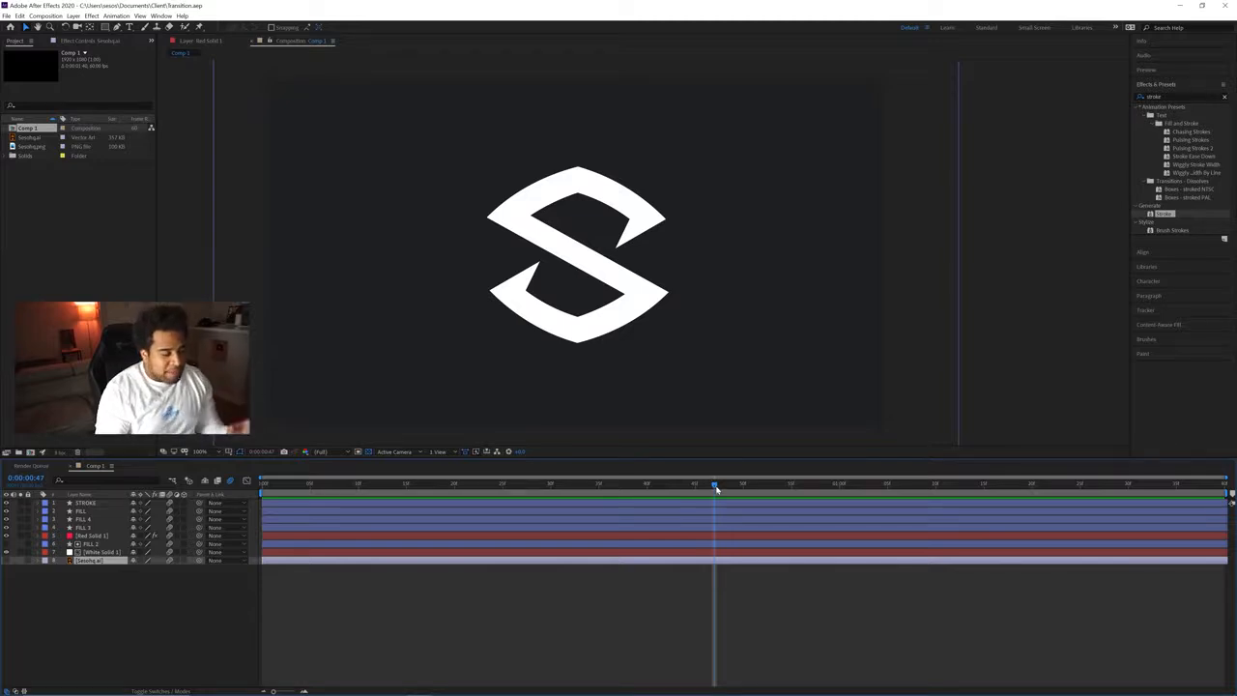
pyautogui.moveTo(716, 488); pyautogui.dragTo(747, 493)
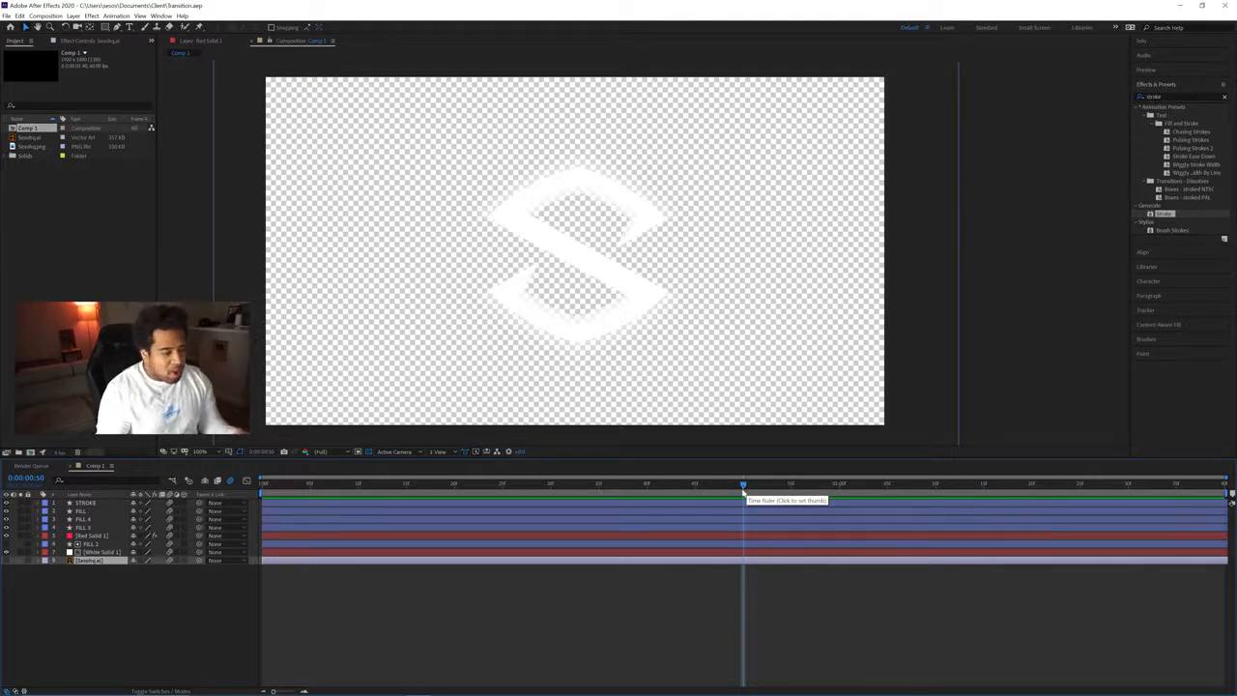
pyautogui.moveTo(745, 489); pyautogui.dragTo(793, 486)
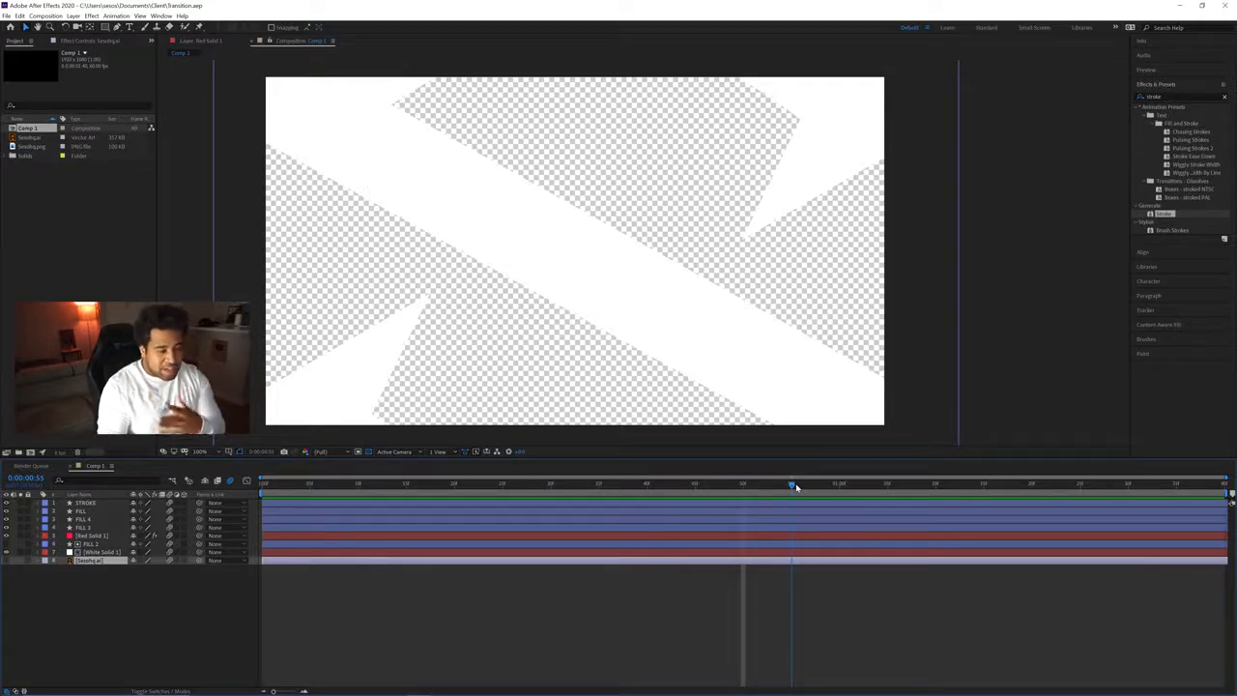
pyautogui.moveTo(794, 486); pyautogui.dragTo(801, 486)
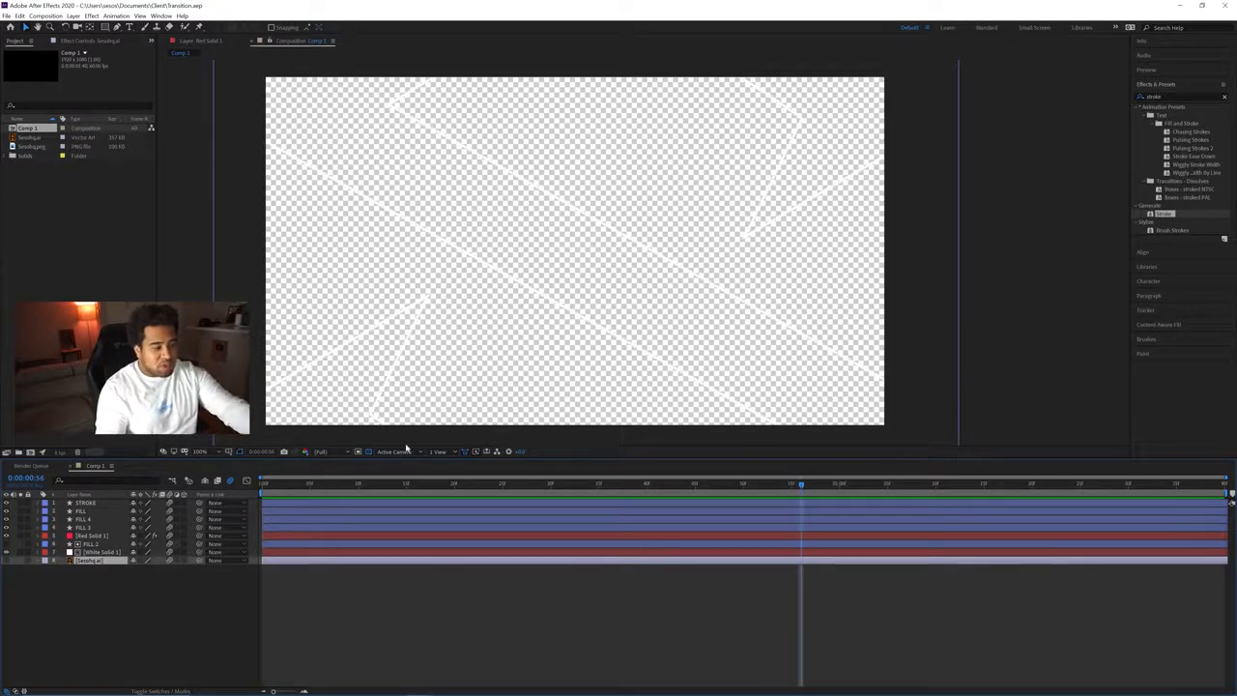
pyautogui.click(368, 451)
pyautogui.click(802, 485)
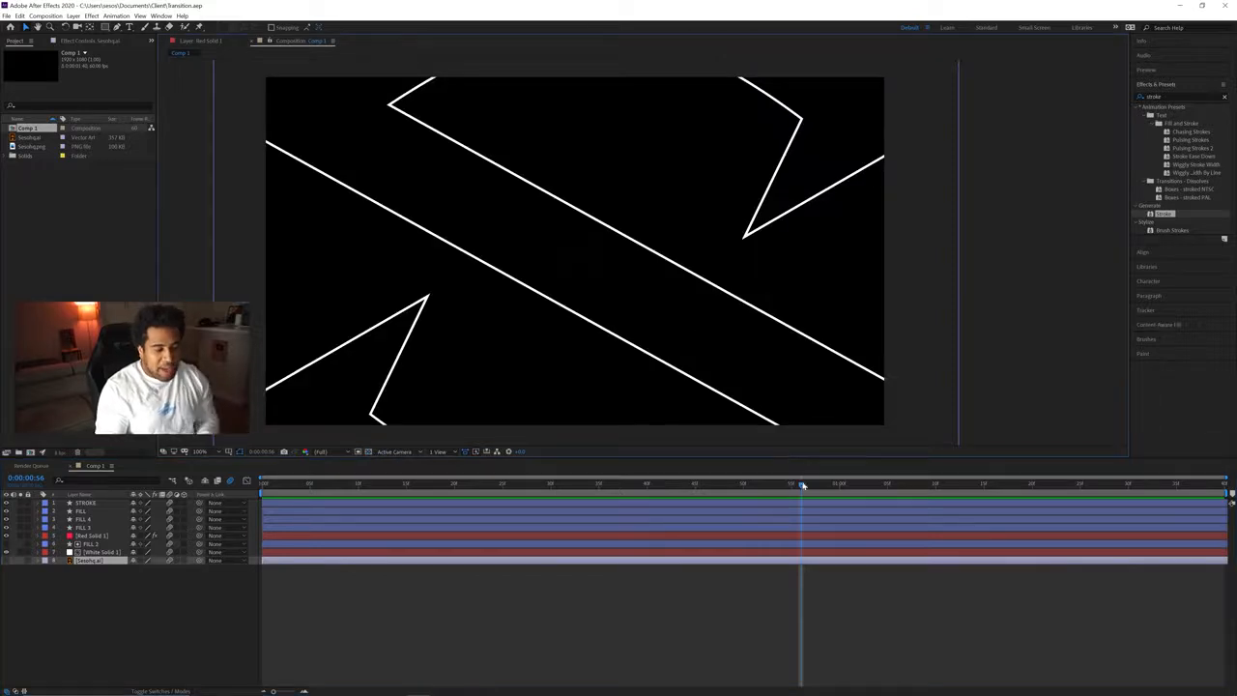
pyautogui.moveTo(802, 485); pyautogui.dragTo(849, 486)
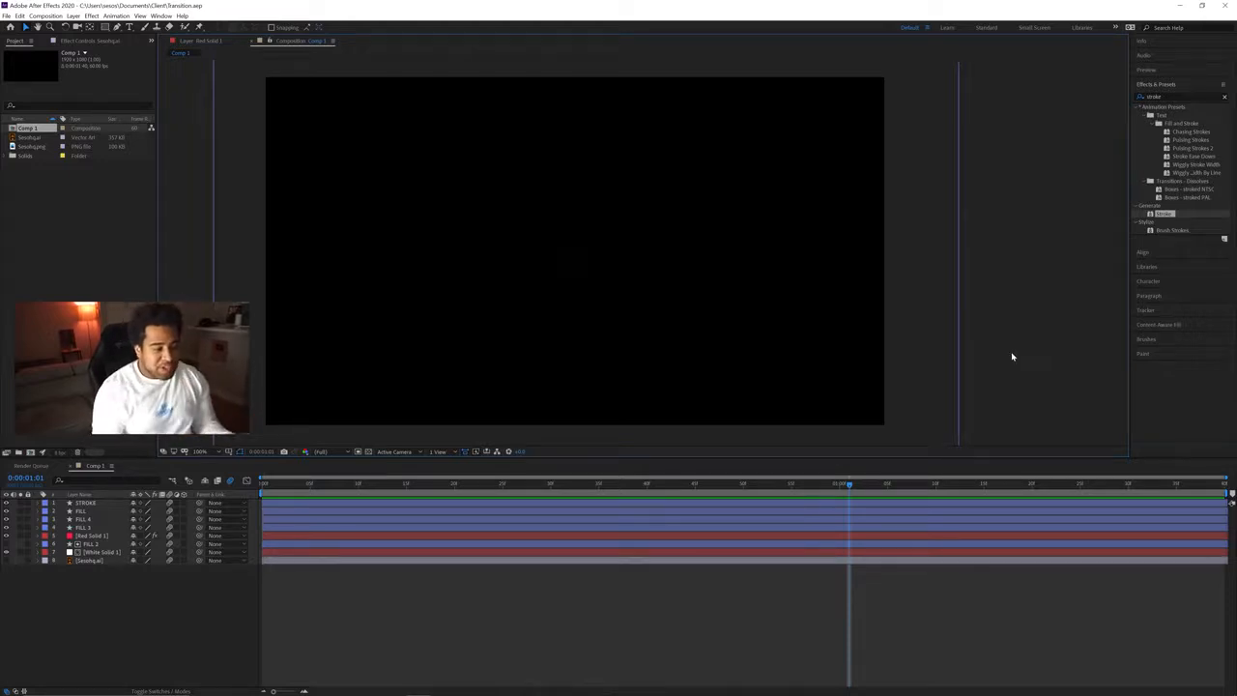
pyautogui.moveTo(849, 483); pyautogui.dragTo(262, 483)
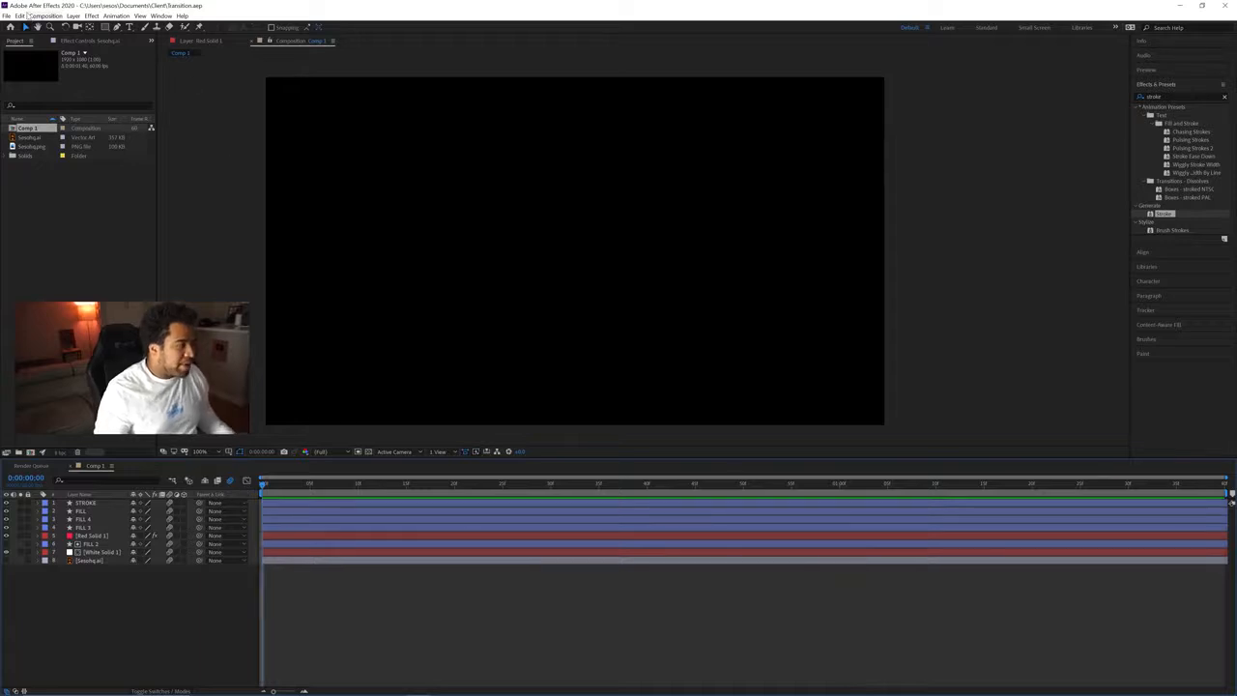
# Start a new, empty project.
pyautogui.click(6, 15)
pyautogui.moveTo(20, 26)
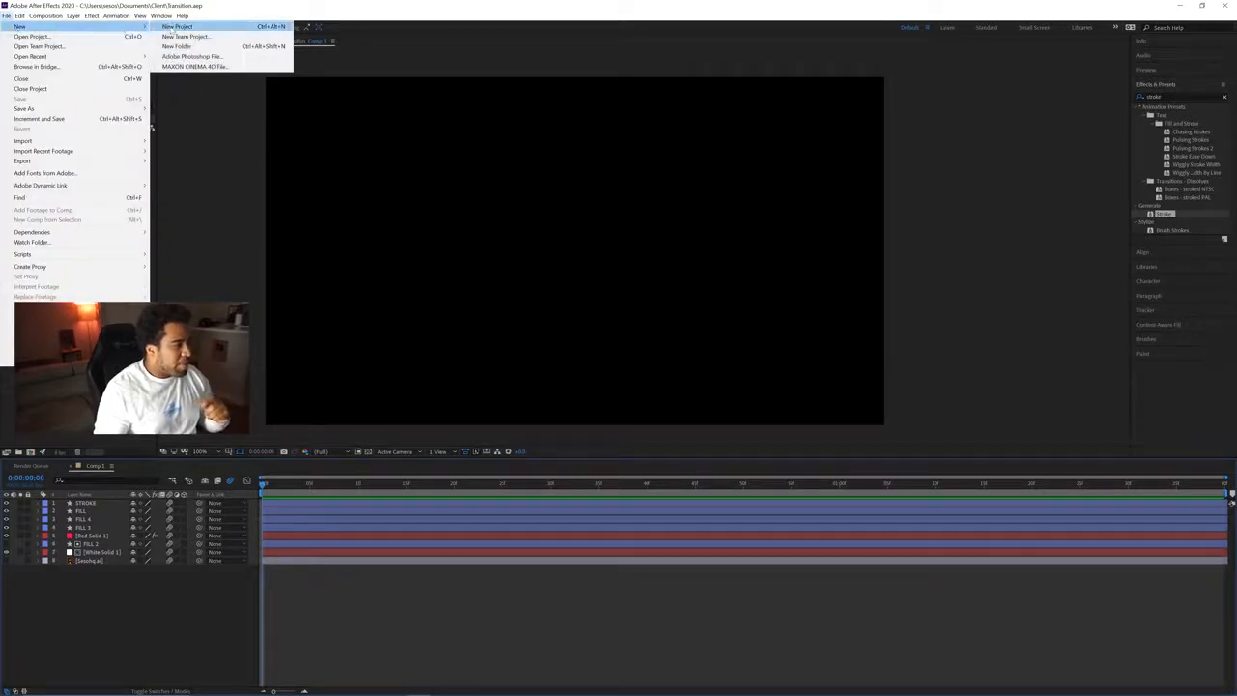
pyautogui.click(241, 25)
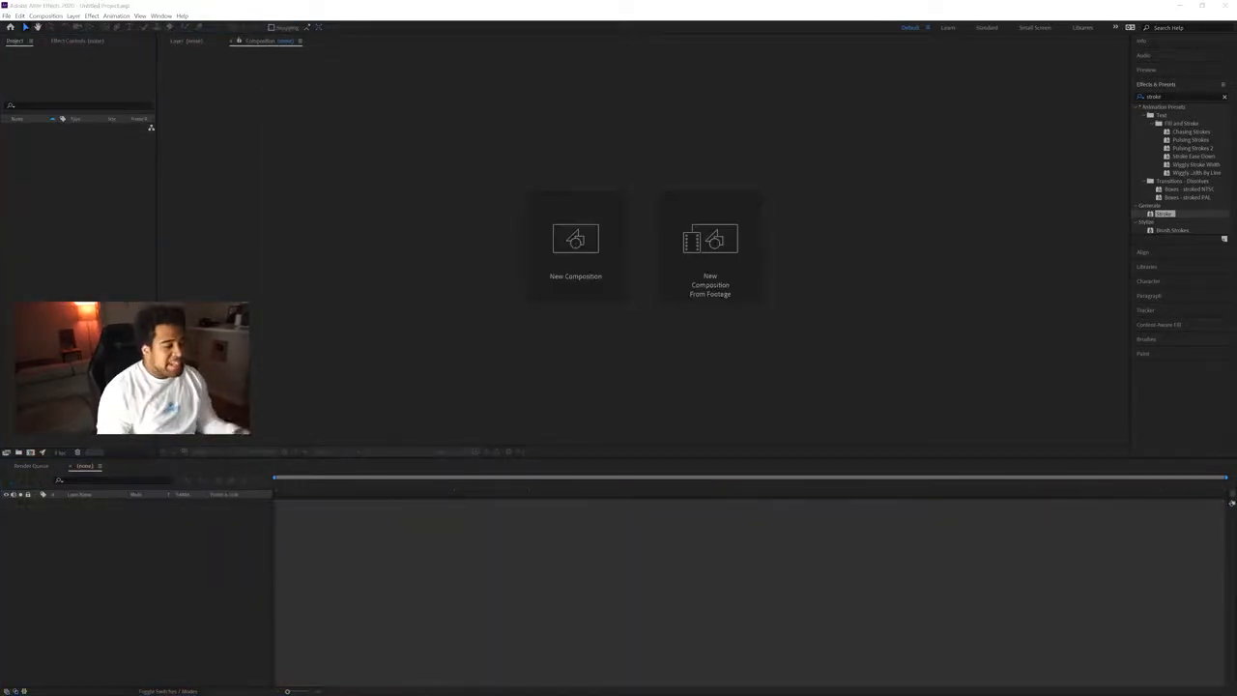
# Create composition Comp 1 at 1920 × 1080 px, square pixels, 60 frames per second, with a duration of 0:00:01:40.
pyautogui.click(583, 218)
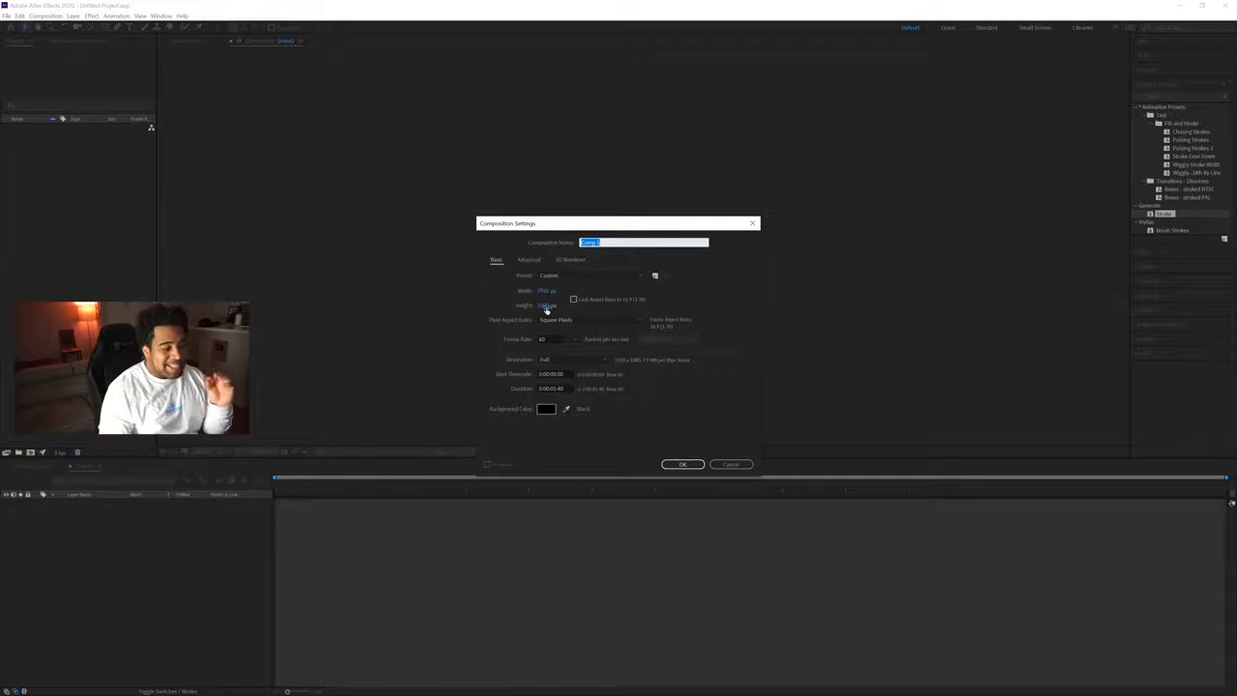
pyautogui.click(545, 339)
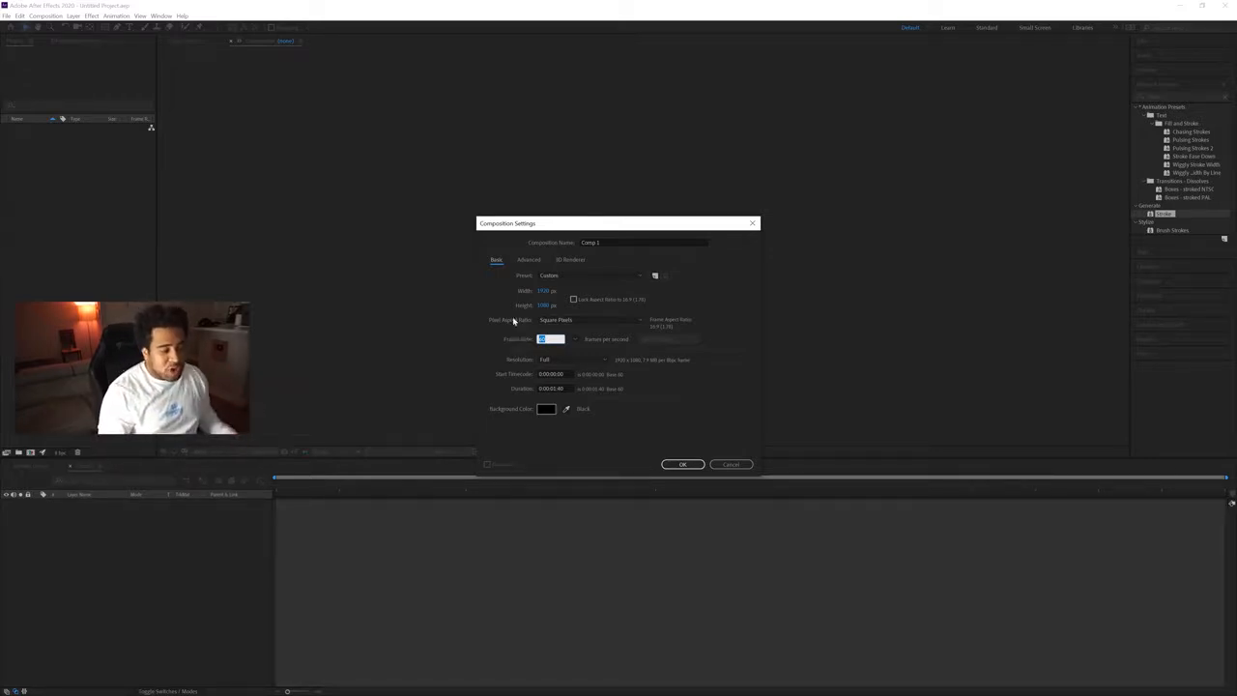
pyautogui.click(555, 388)
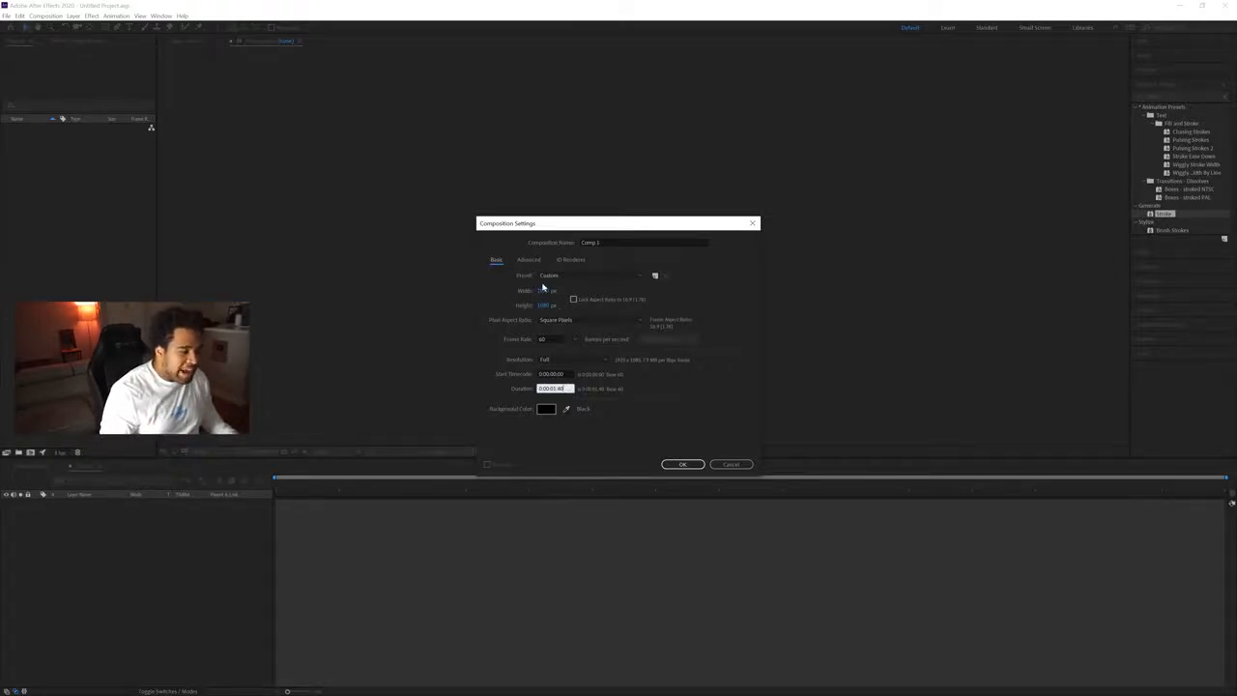
pyautogui.click(667, 465)
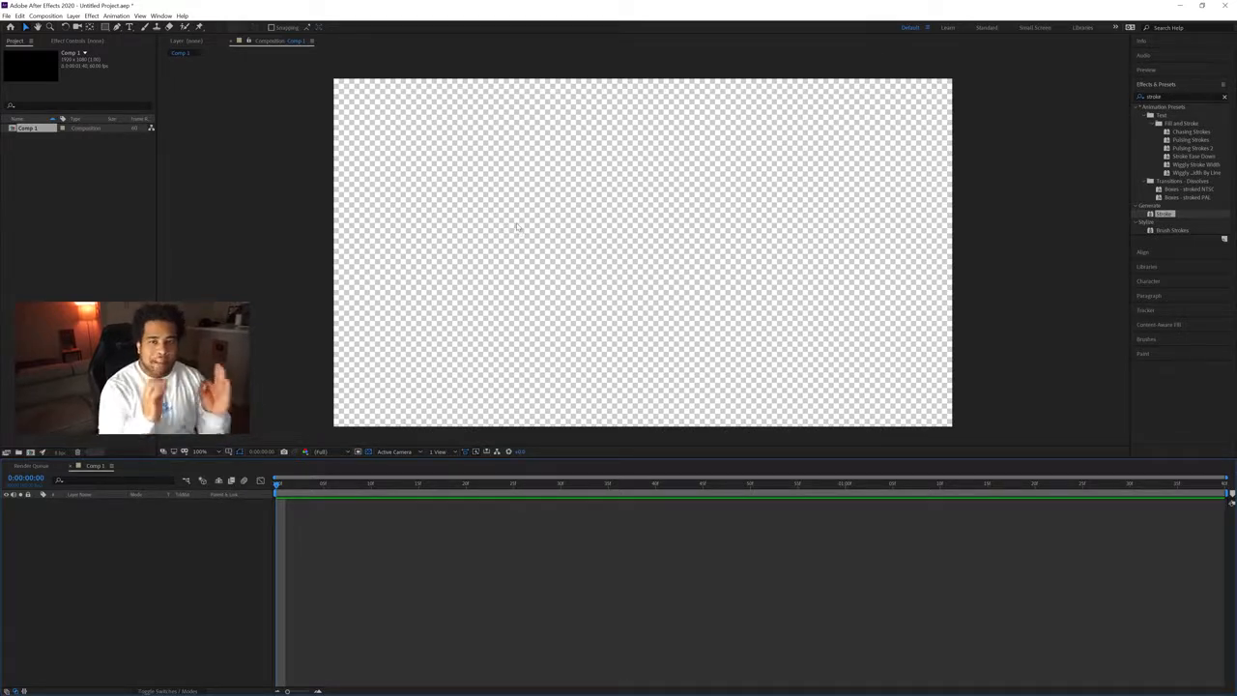
# Compare the empty composition's background with the transparency grid switched off and on.
pyautogui.click(368, 452)
pyautogui.click(368, 452)
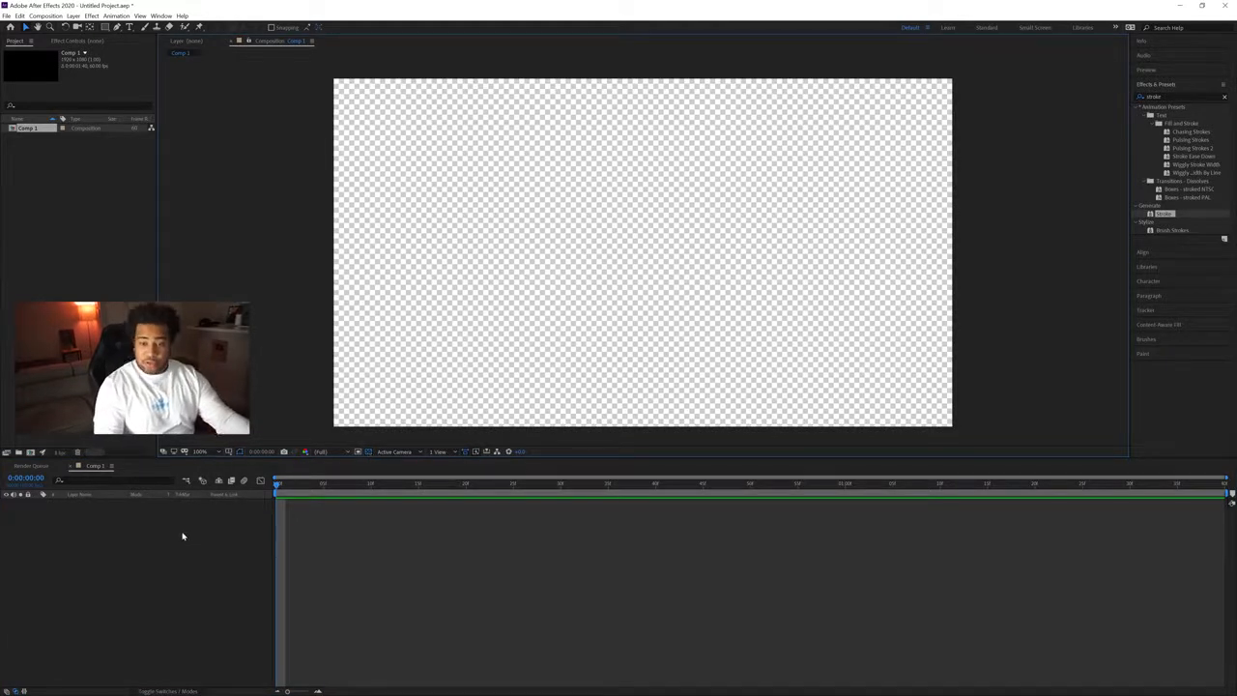
pyautogui.click(368, 452)
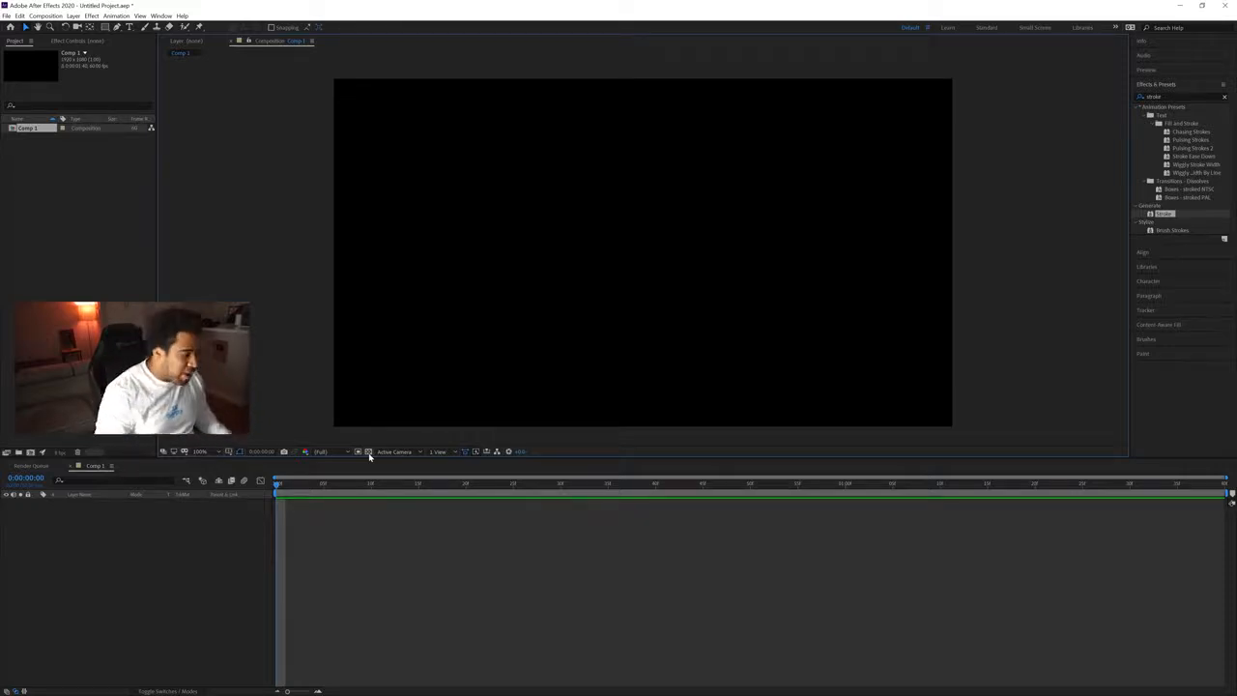
pyautogui.click(368, 453)
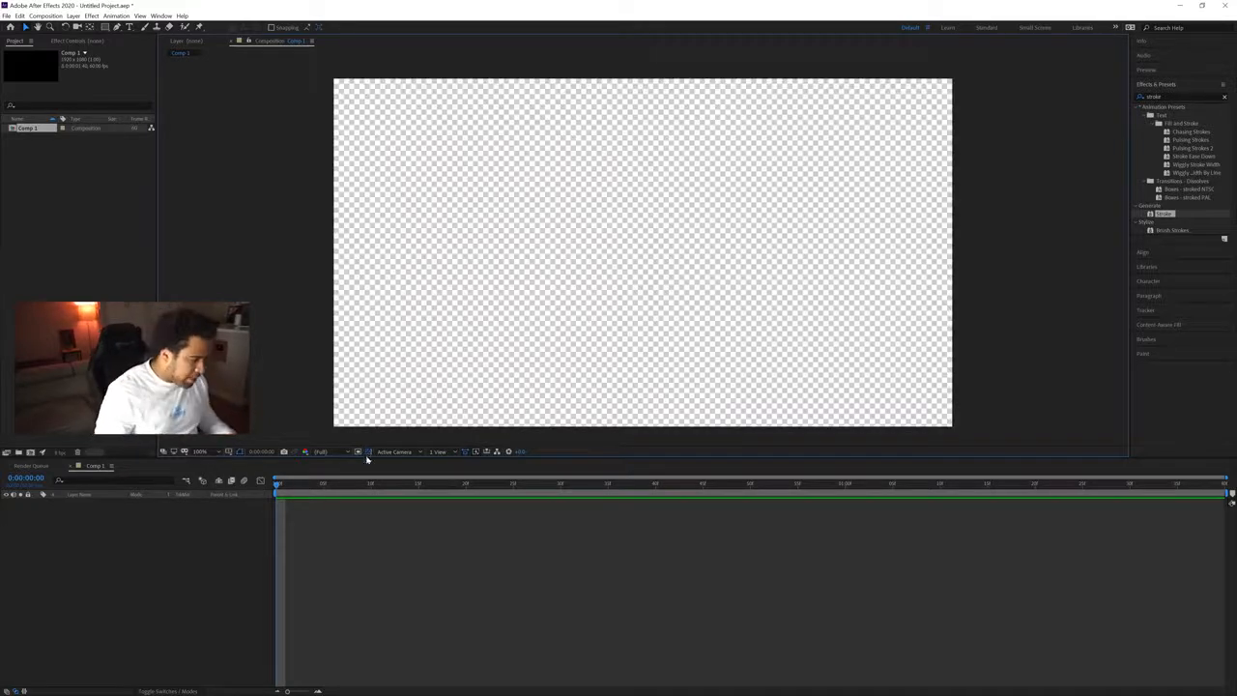
# Import the S logo's .ai vector file into the project and add it to Comp 1 as a layer.
pyautogui.moveTo(132, 158); pyautogui.dragTo(79, 170)
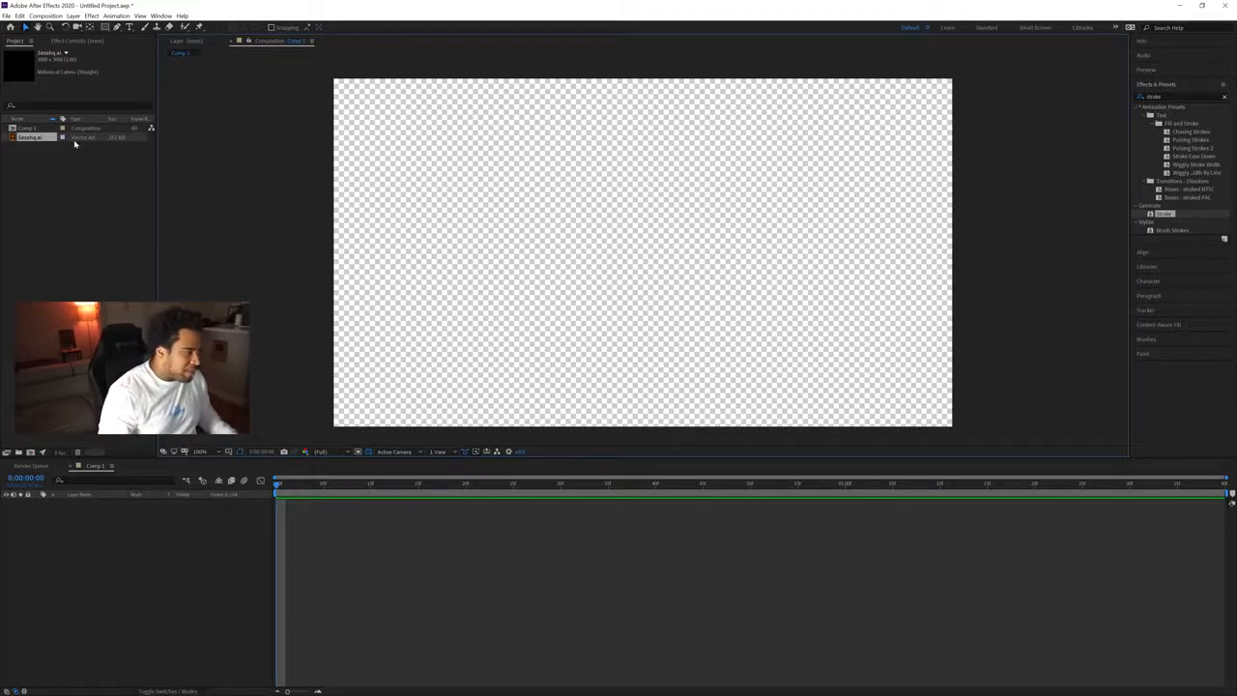
pyautogui.moveTo(35, 140); pyautogui.dragTo(113, 540)
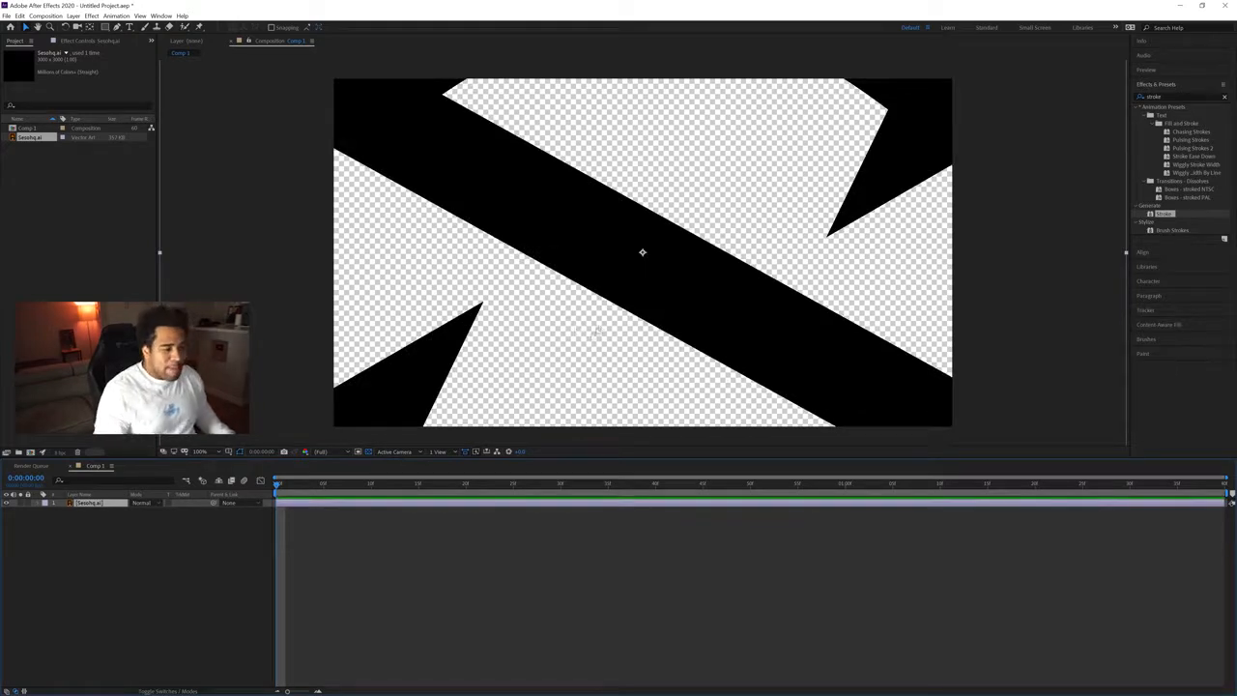
# Shrink the logo layer freehand about its centre to about 8.5% scale so it fits inside the composition.
pyautogui.scroll(-4, 643, 294)
pyautogui.scroll(2, 658, 291)
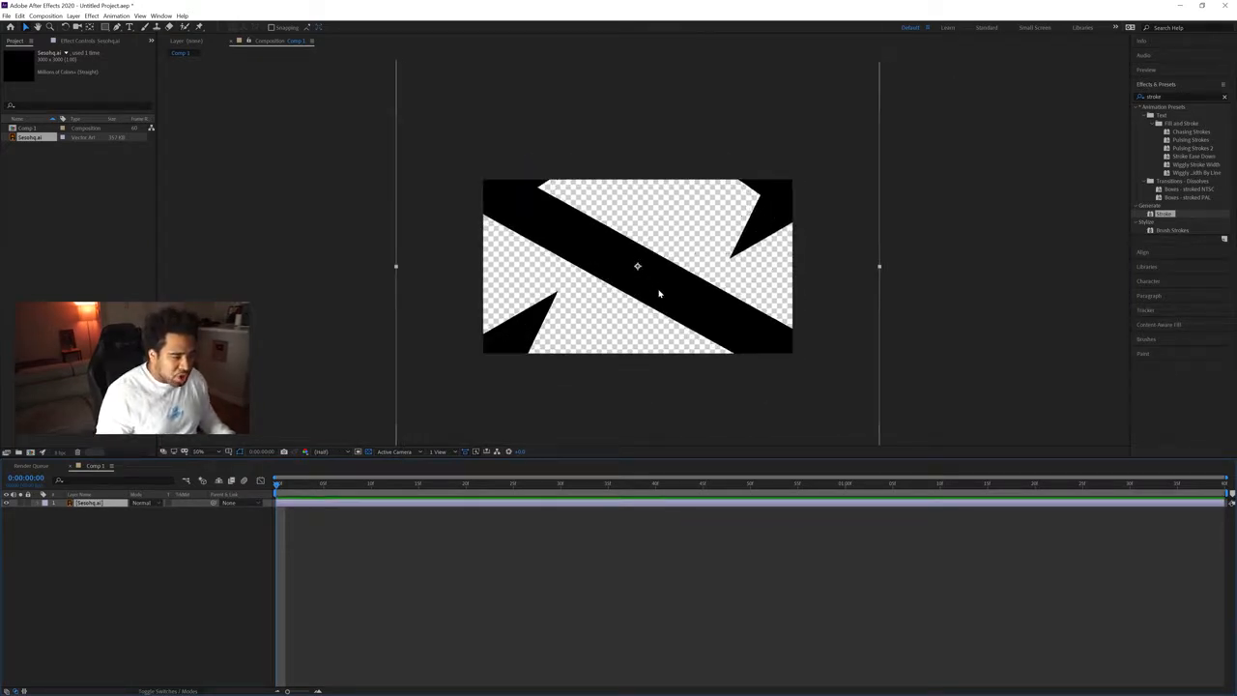
pyautogui.scroll(-2, 661, 293)
pyautogui.scroll(2, 664, 299)
pyautogui.scroll(-2, 664, 293)
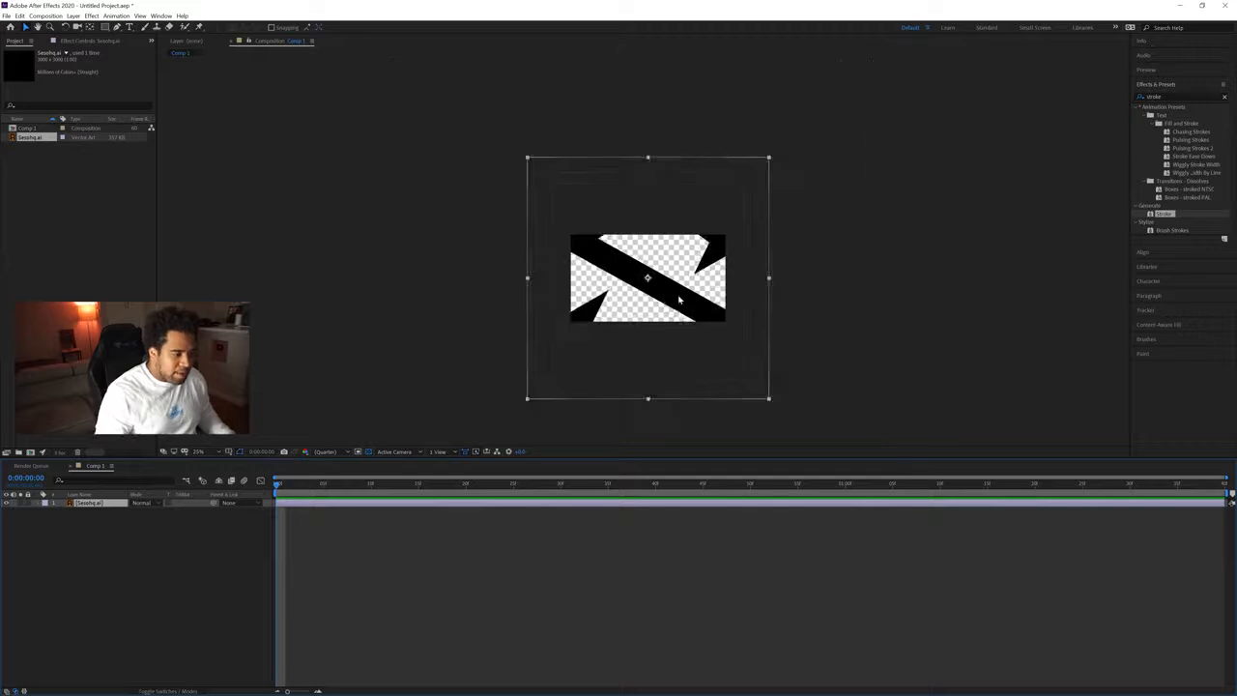
pyautogui.scroll(2, 676, 292)
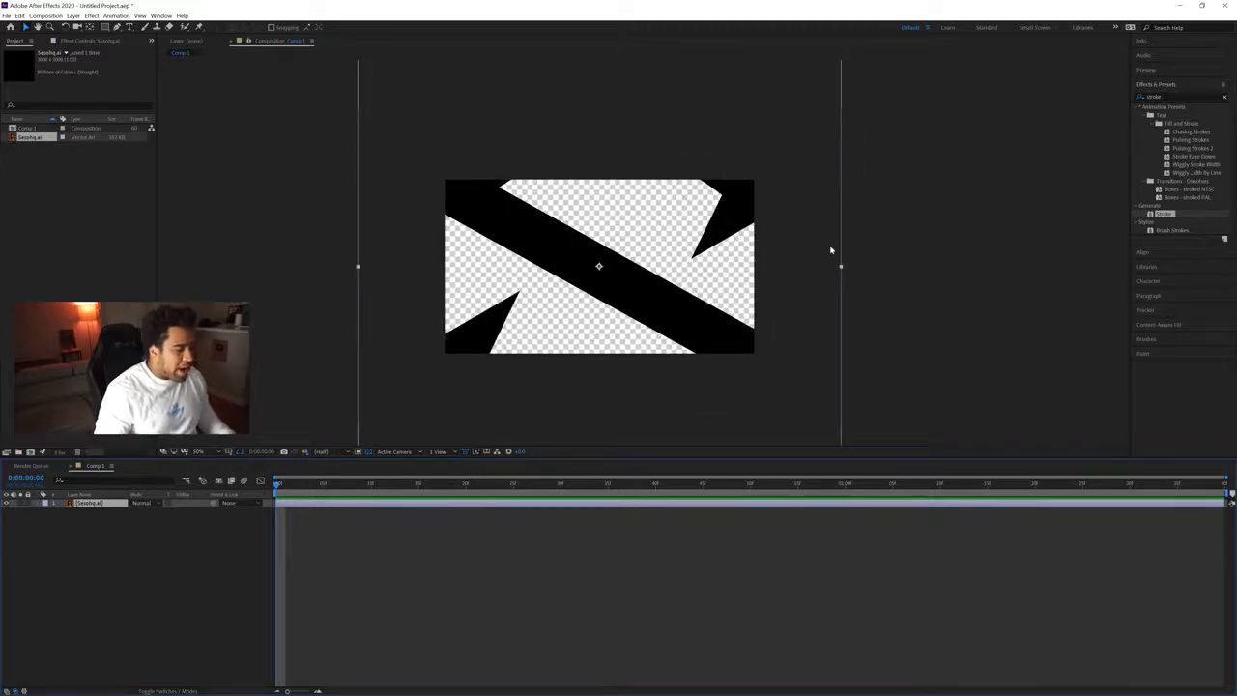
pyautogui.click(682, 309)
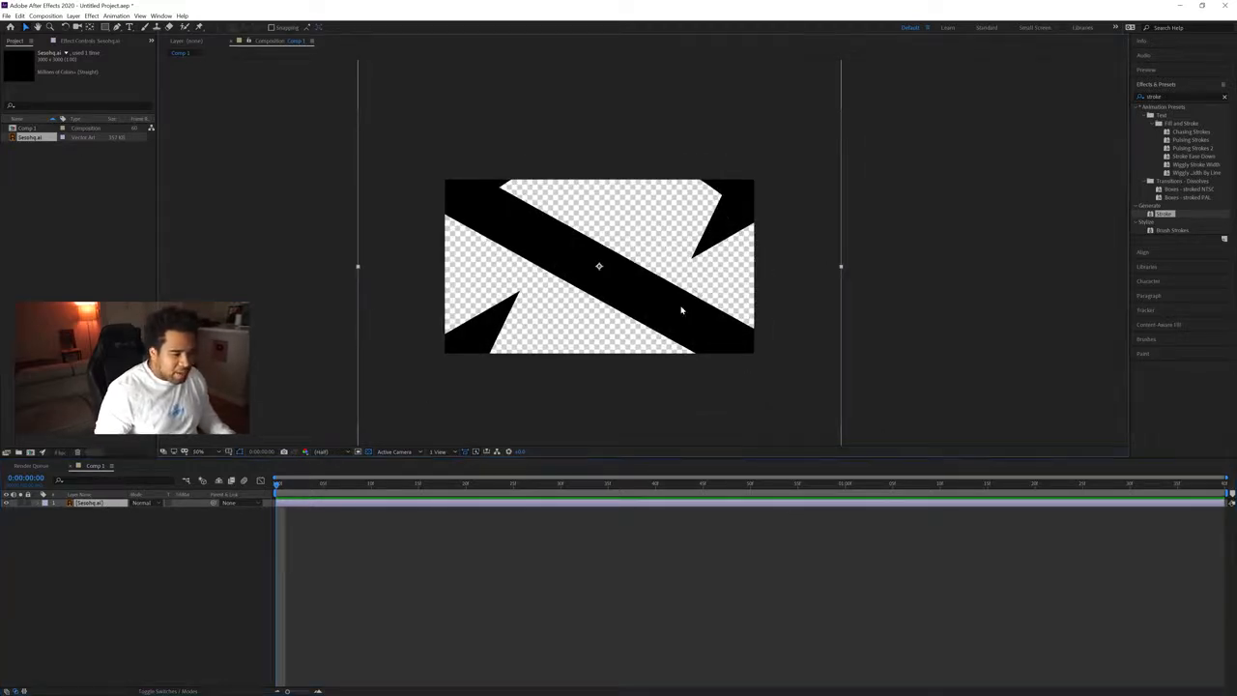
pyautogui.moveTo(843, 270); pyautogui.dragTo(639, 268)
pyautogui.moveTo(562, 268); pyautogui.dragTo(671, 260)
pyautogui.click(634, 270)
# Set the logo layer's Scale to 6% and collapse its properties.
pyautogui.scroll(1, 634, 269)
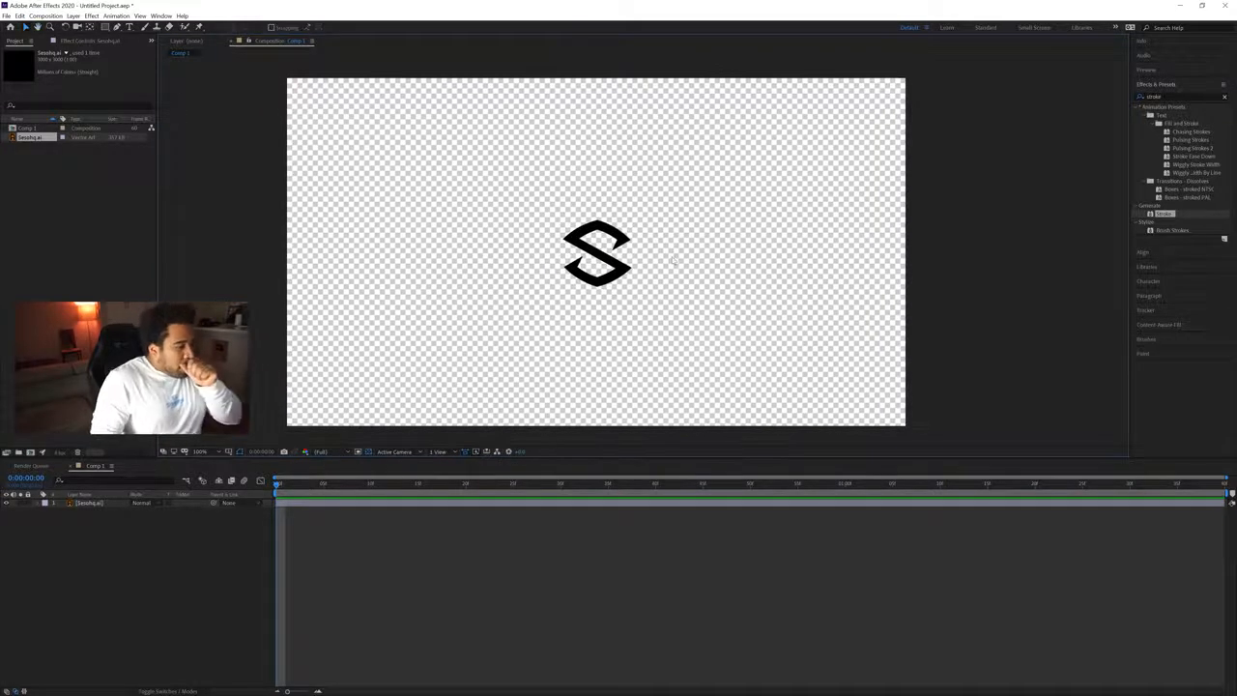
pyautogui.click(597, 251)
pyautogui.press('s')
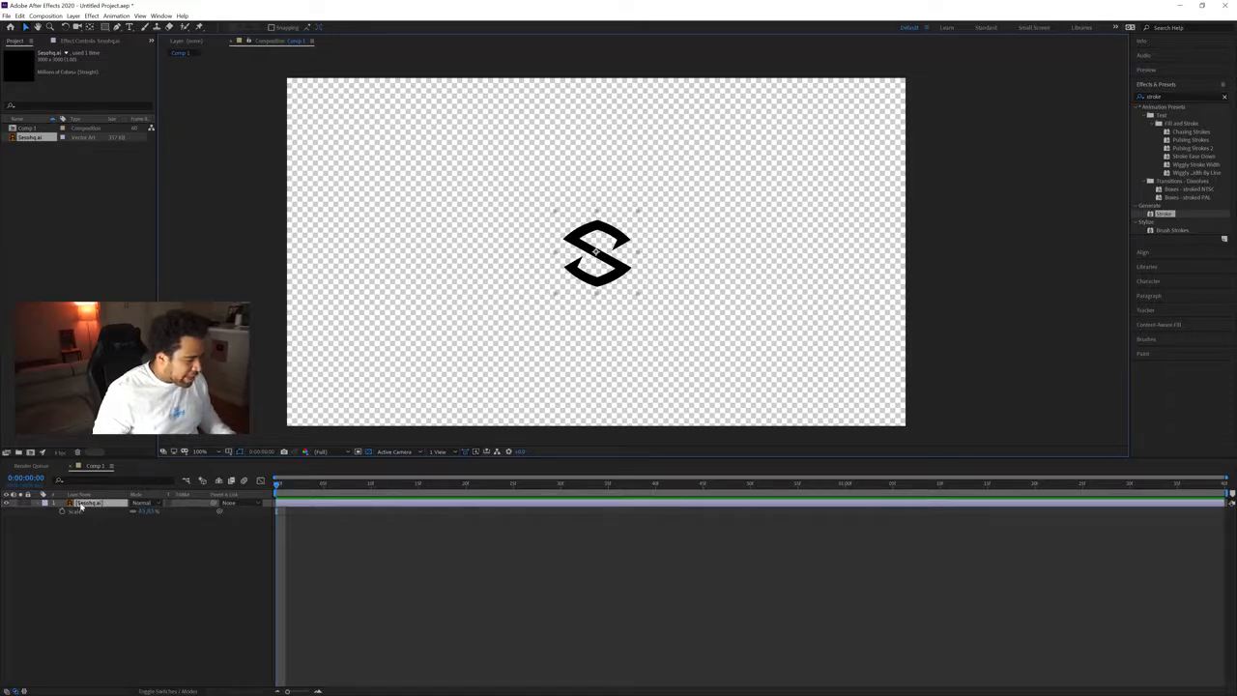
pyautogui.click(144, 511)
pyautogui.write('6')
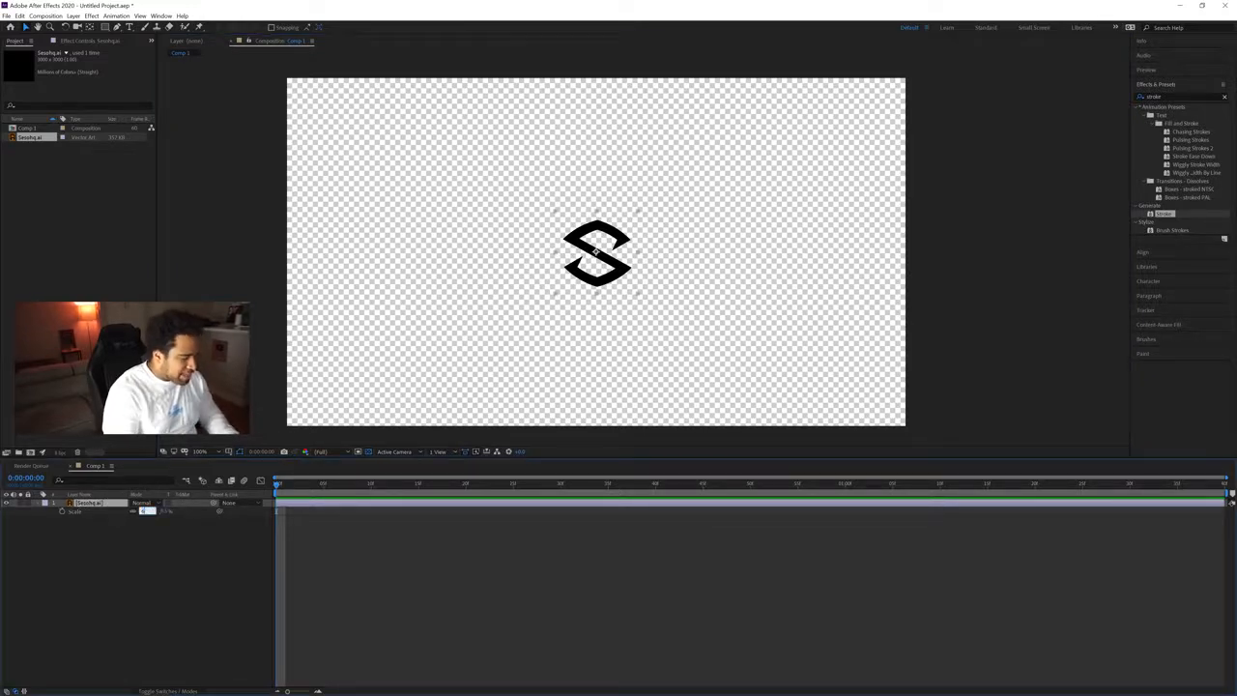
pyautogui.press('Return')
pyautogui.click(256, 296)
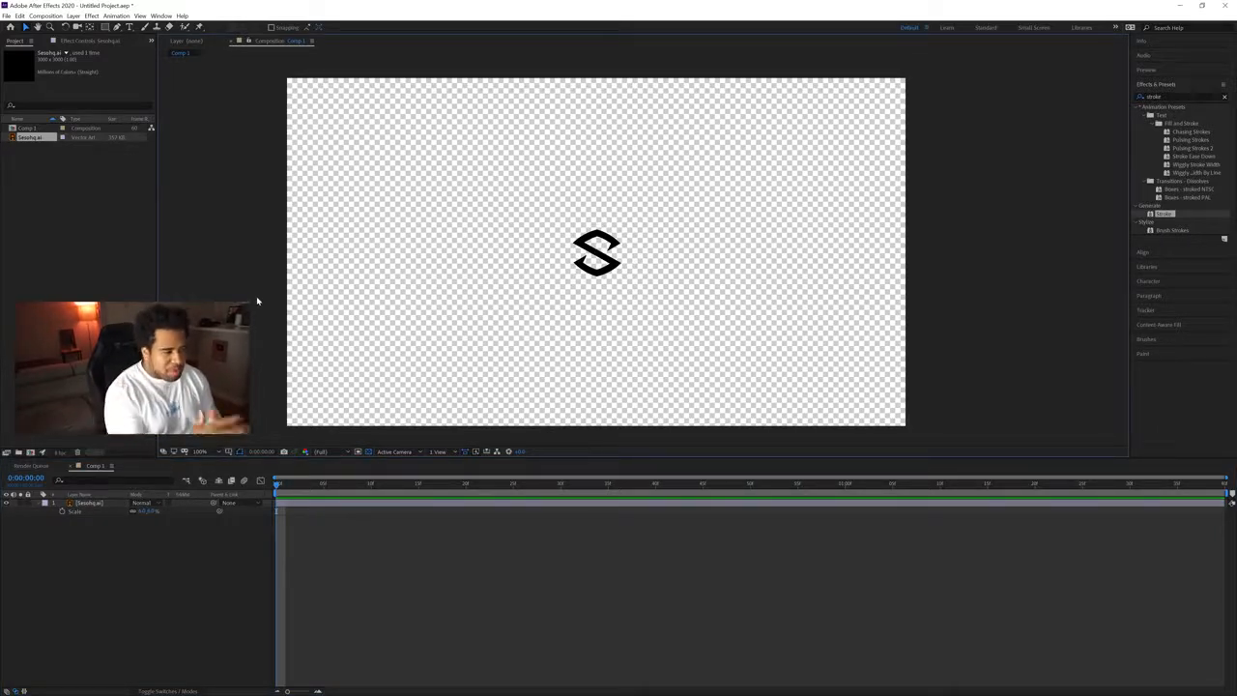
pyautogui.click(38, 504)
# Create shapes from the vector logo layer.
pyautogui.click(595, 250)
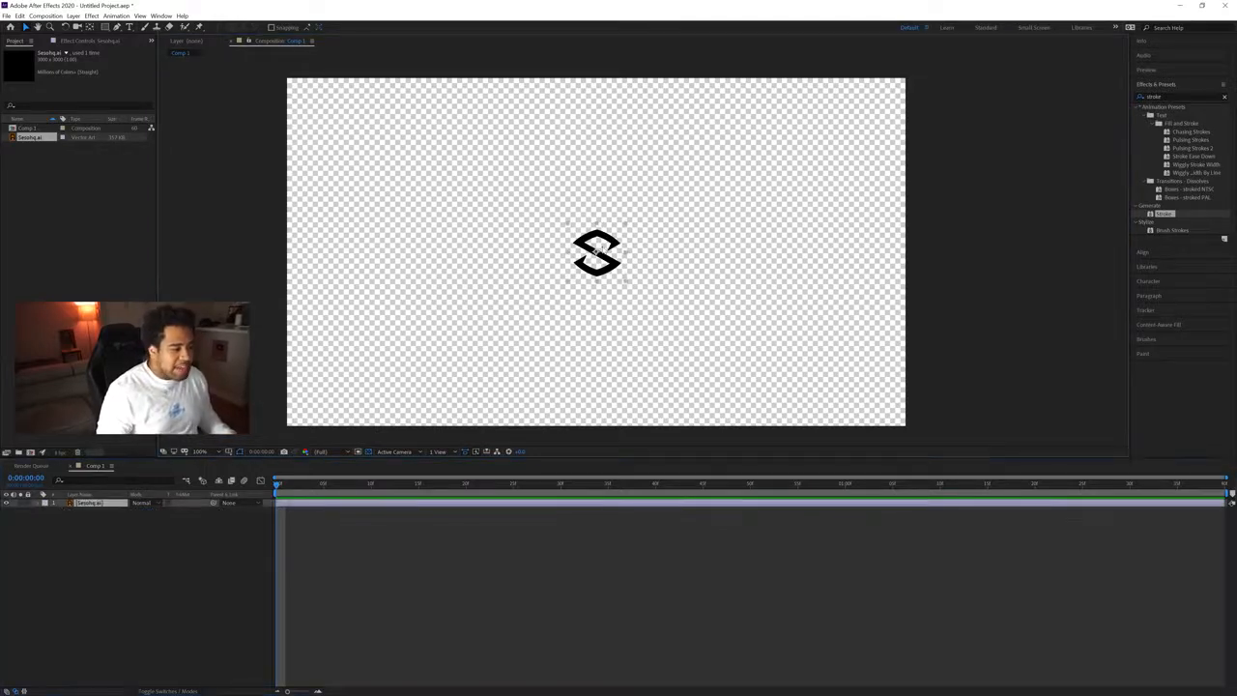
pyautogui.rightClick(606, 244)
pyautogui.moveTo(638, 435)
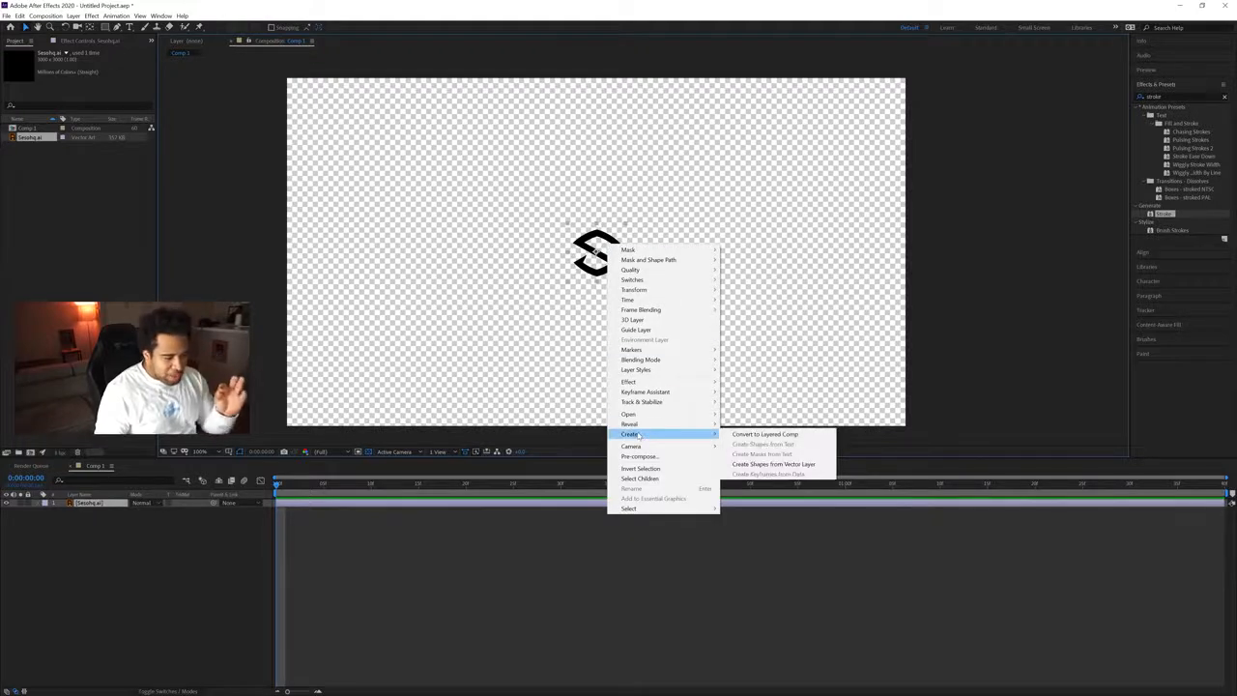
pyautogui.click(779, 465)
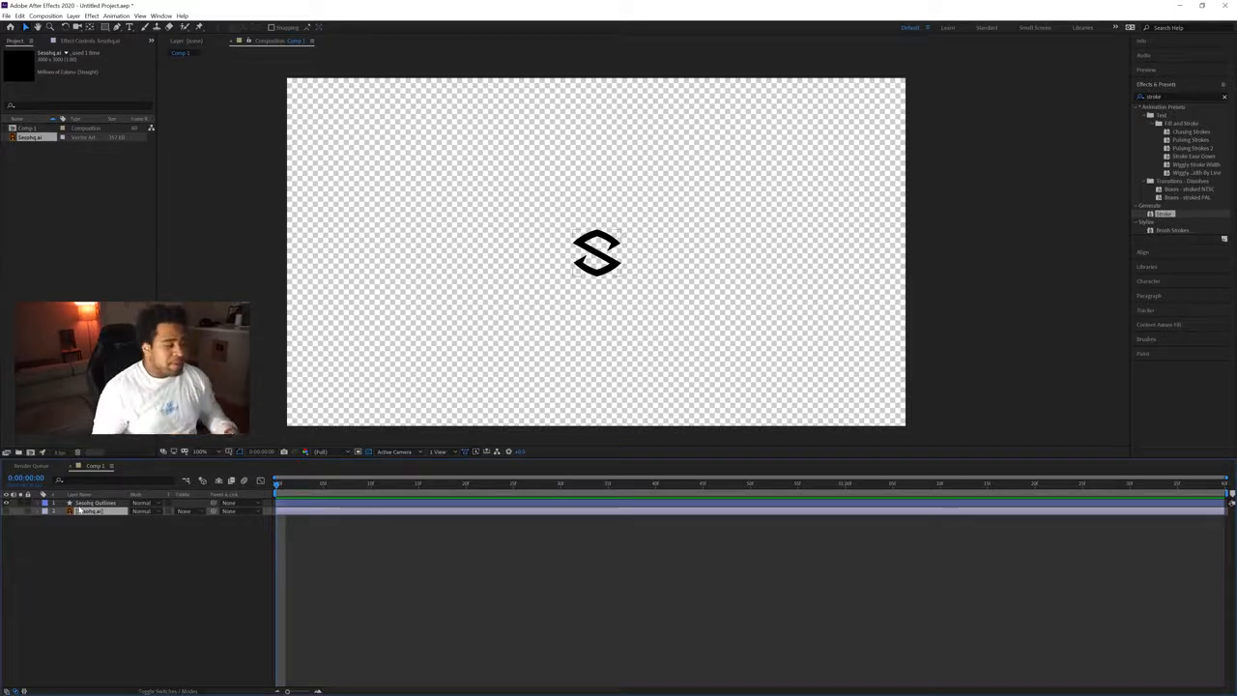
# Set the logo outlines layer's fill color to white (FFFFFF).
pyautogui.click(97, 503)
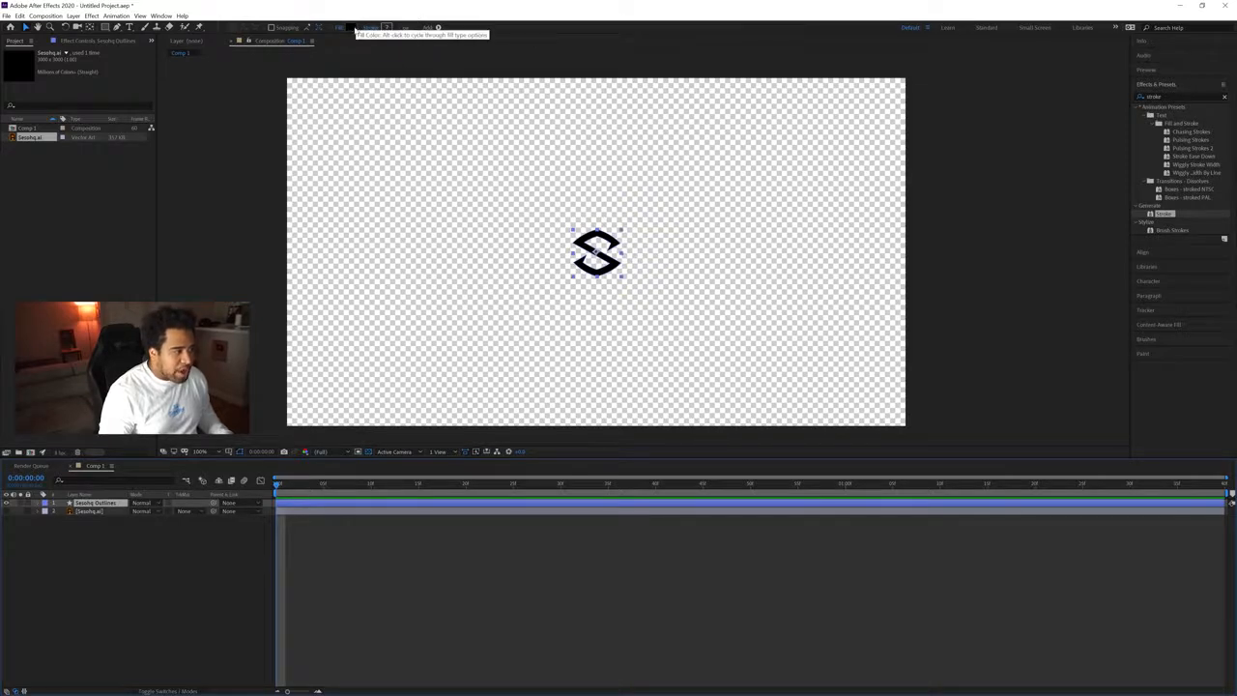
pyautogui.click(352, 27)
pyautogui.moveTo(565, 338); pyautogui.dragTo(466, 276)
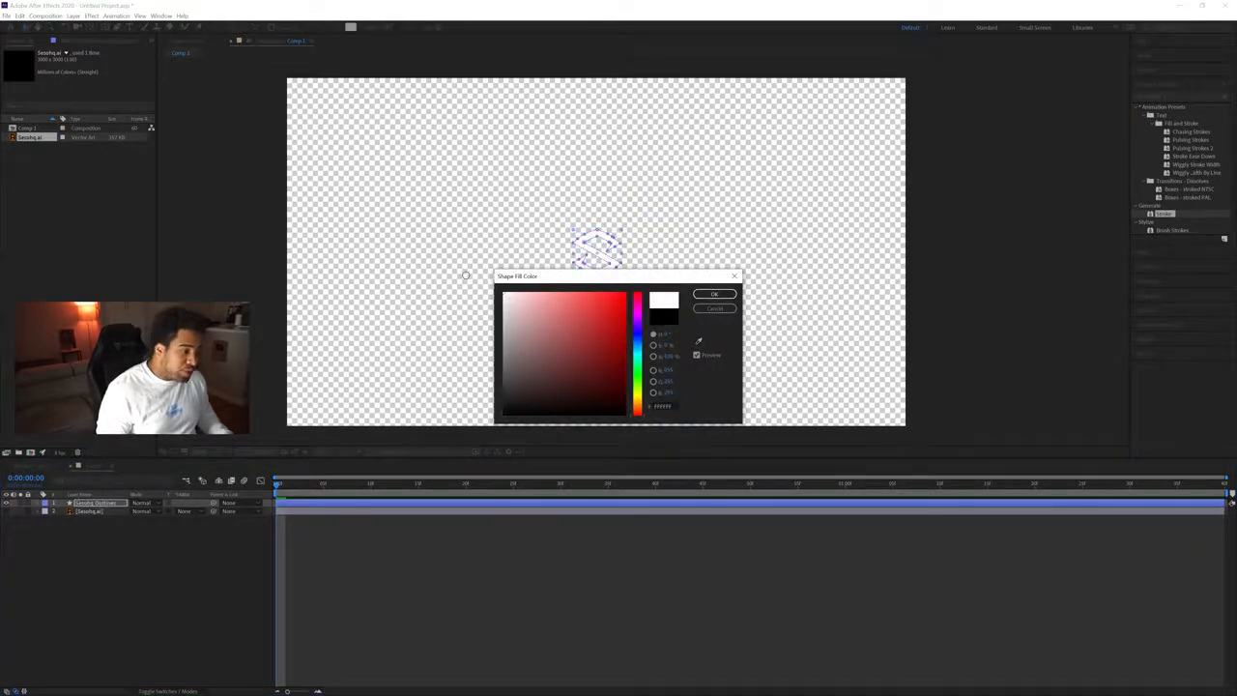
pyautogui.click(722, 297)
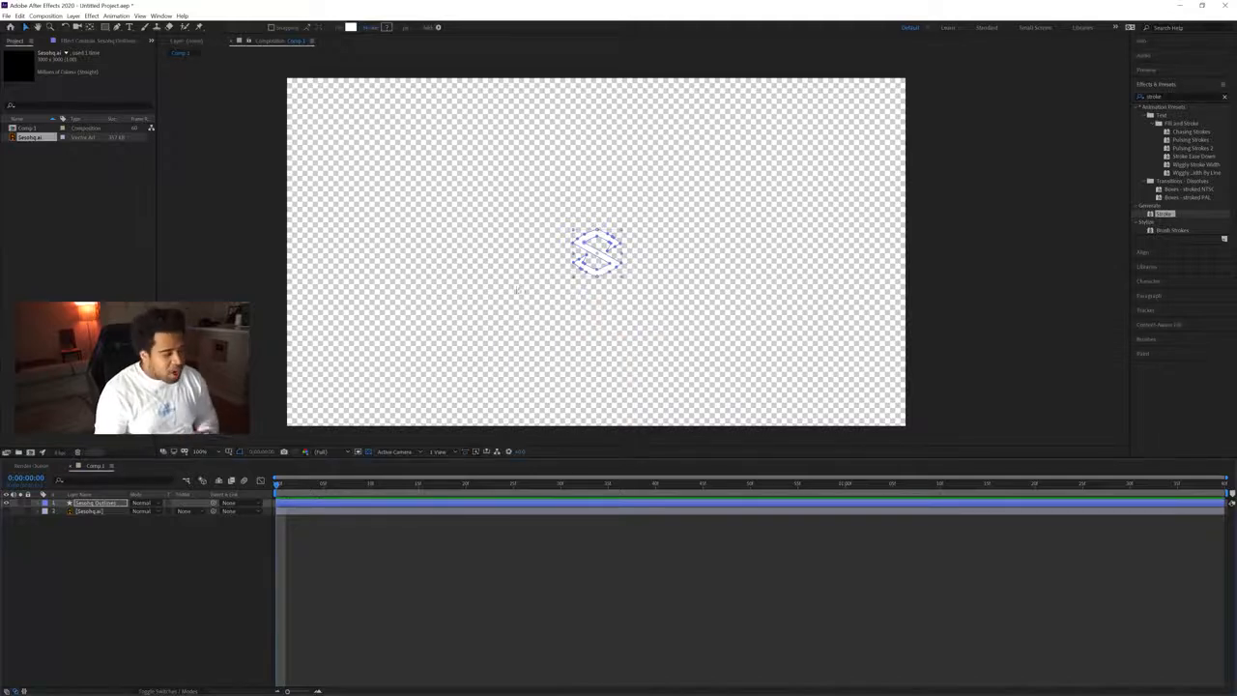
# Rename the logo outlines layer to FILL.
pyautogui.rightClick(111, 502)
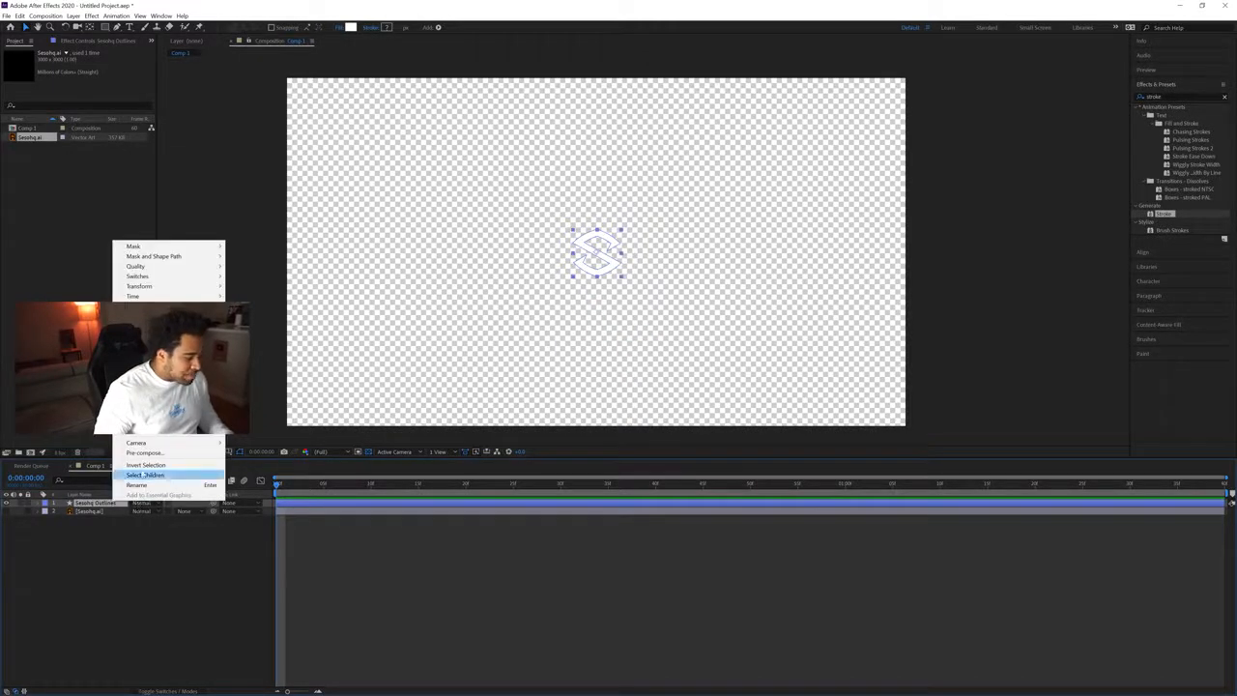
pyautogui.click(141, 484)
pyautogui.write('FILL')
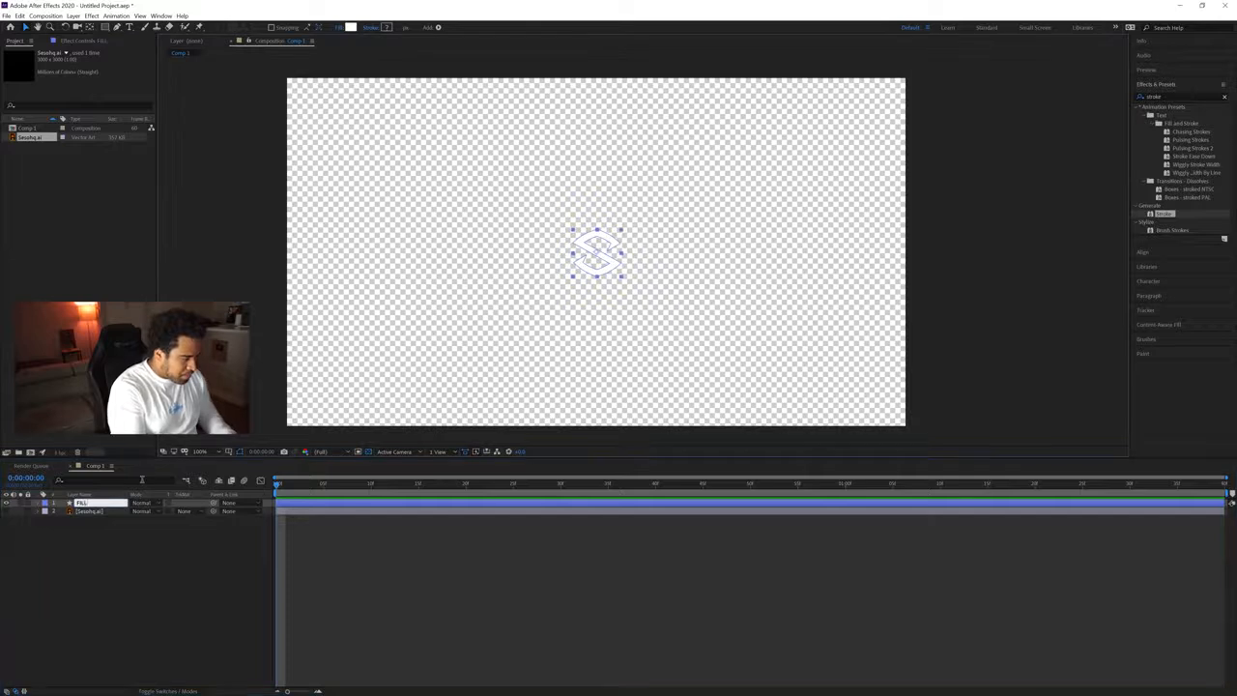
pyautogui.press('Return')
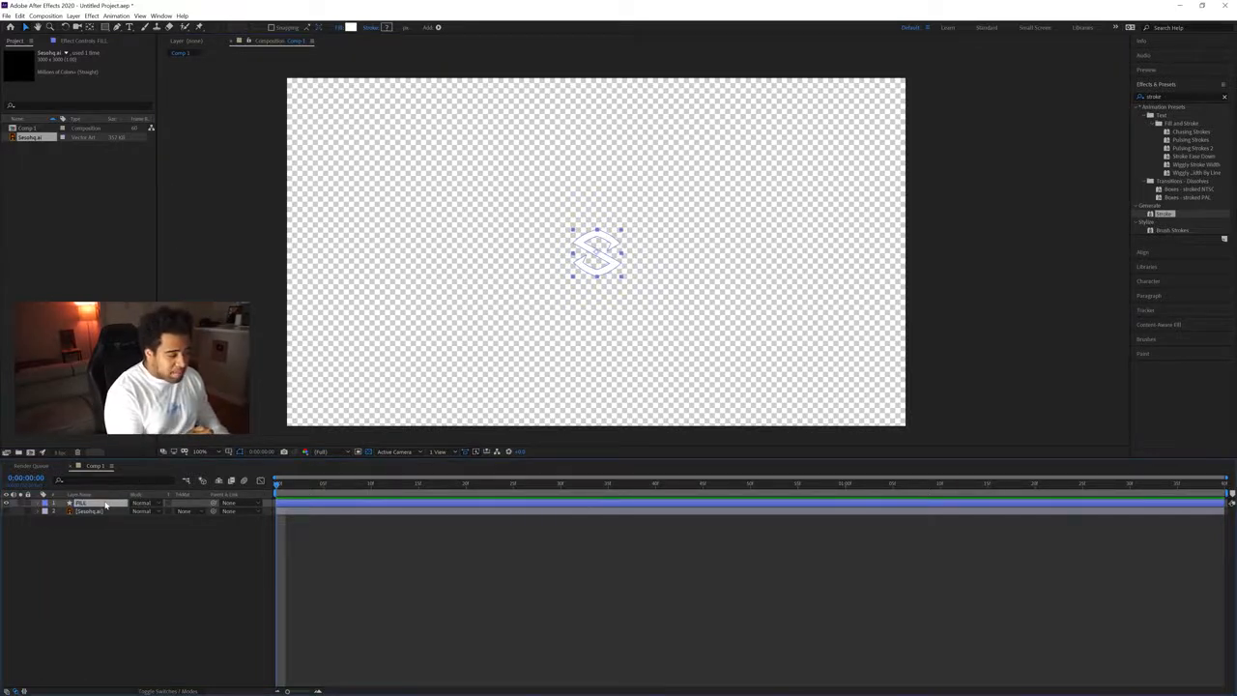
# Duplicate the FILL layer and name the copy STROKE.
pyautogui.hotkey('ctrl', 'd')
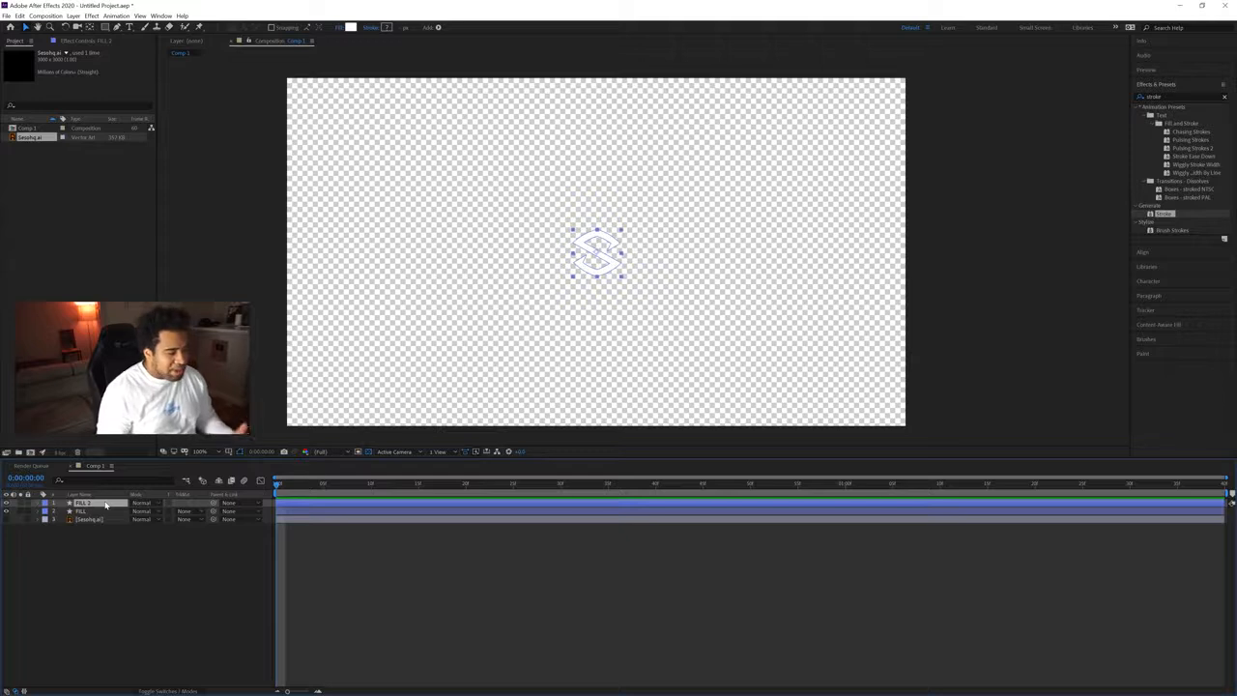
pyautogui.rightClick(107, 504)
pyautogui.click(137, 489)
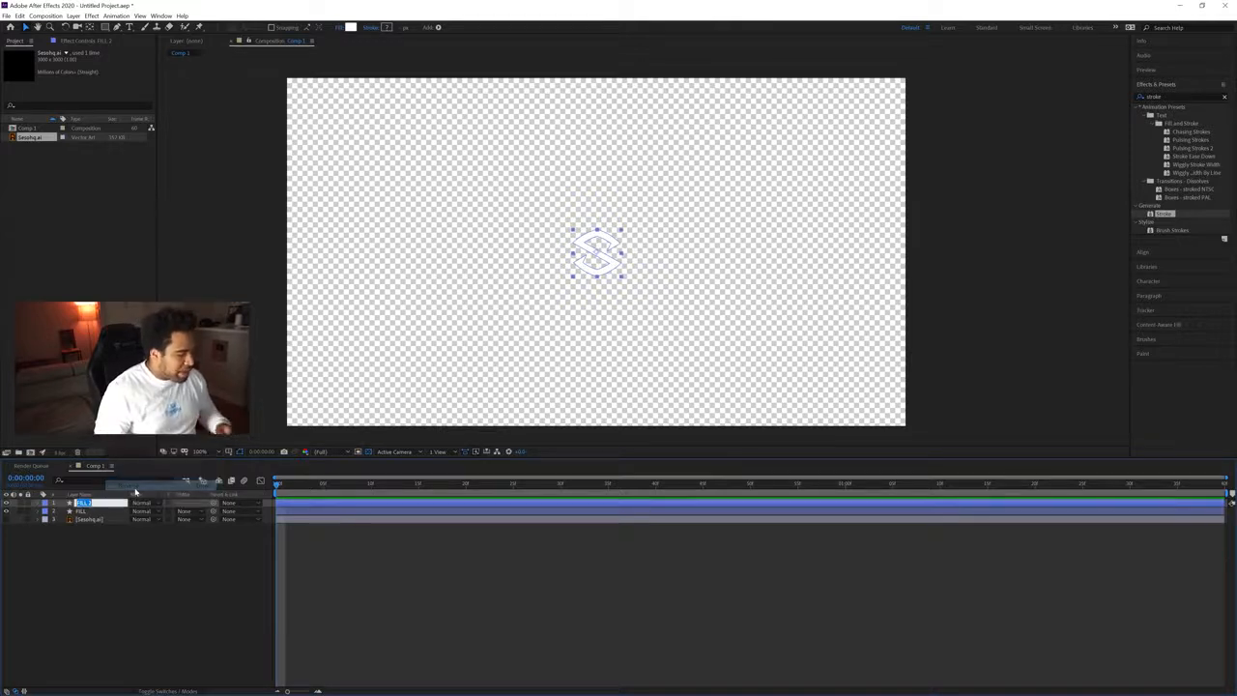
pyautogui.write('STROKE')
pyautogui.press('Return')
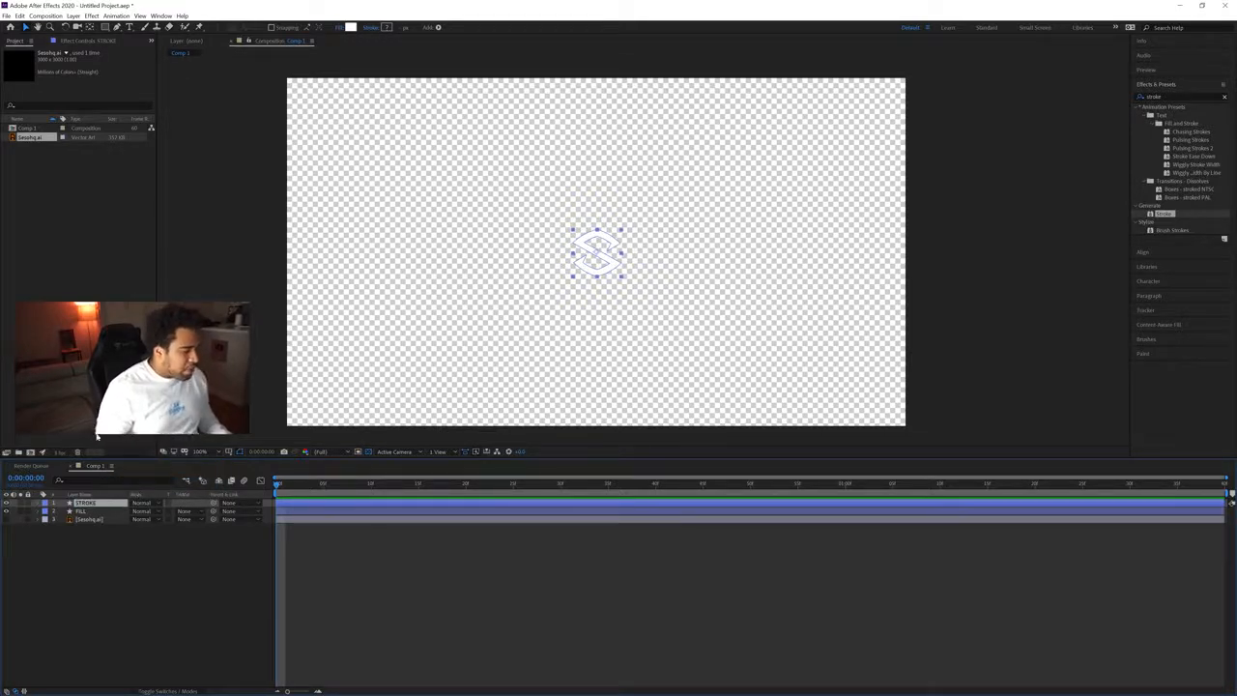
# Hide the FILL layer and set the STROKE layer's fill type to None.
pyautogui.click(102, 511)
pyautogui.click(7, 511)
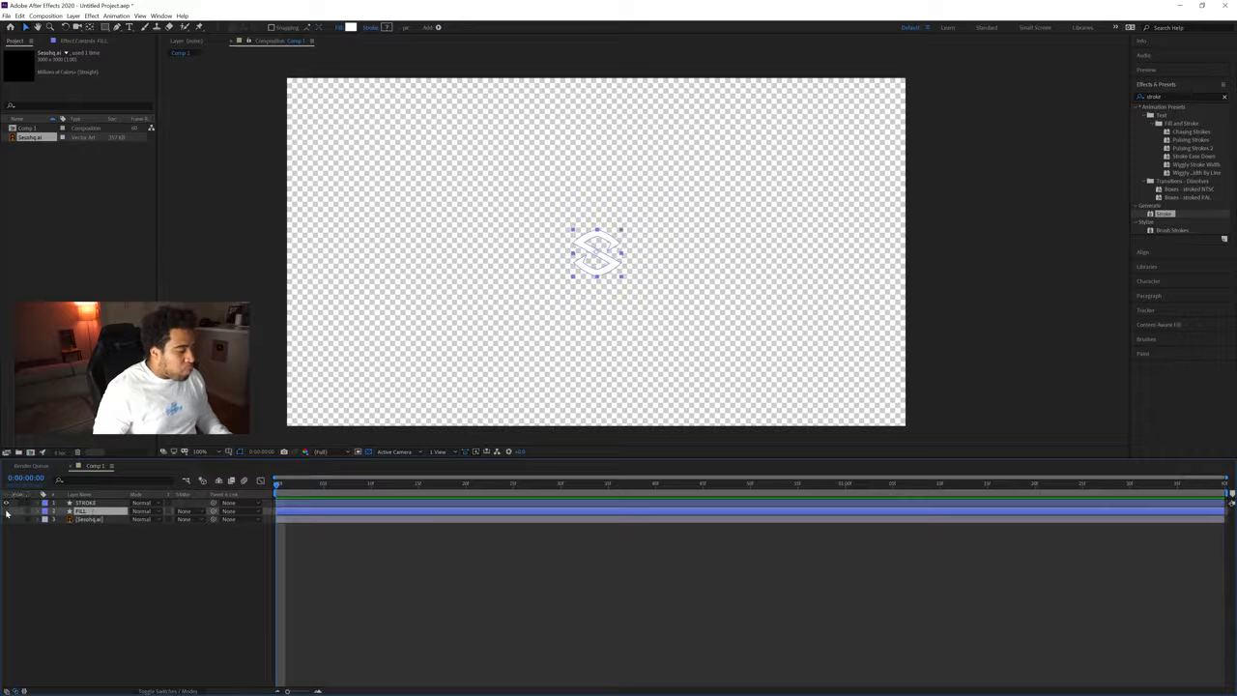
pyautogui.click(107, 505)
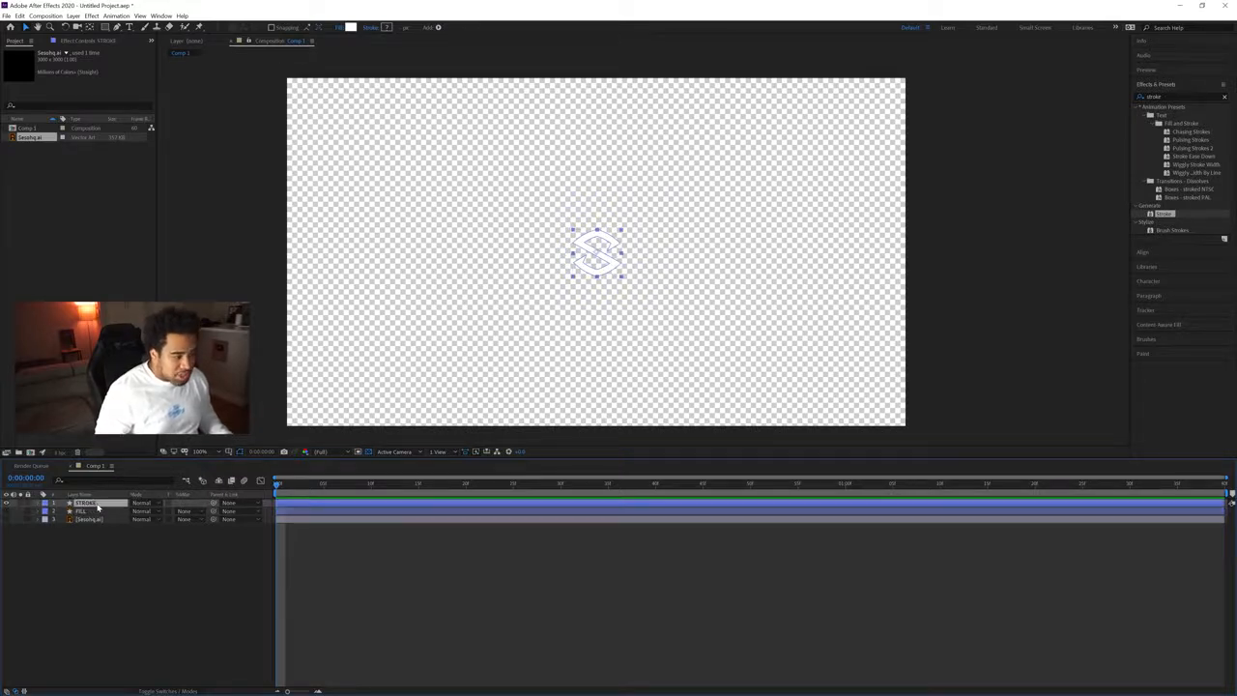
pyautogui.click(338, 29)
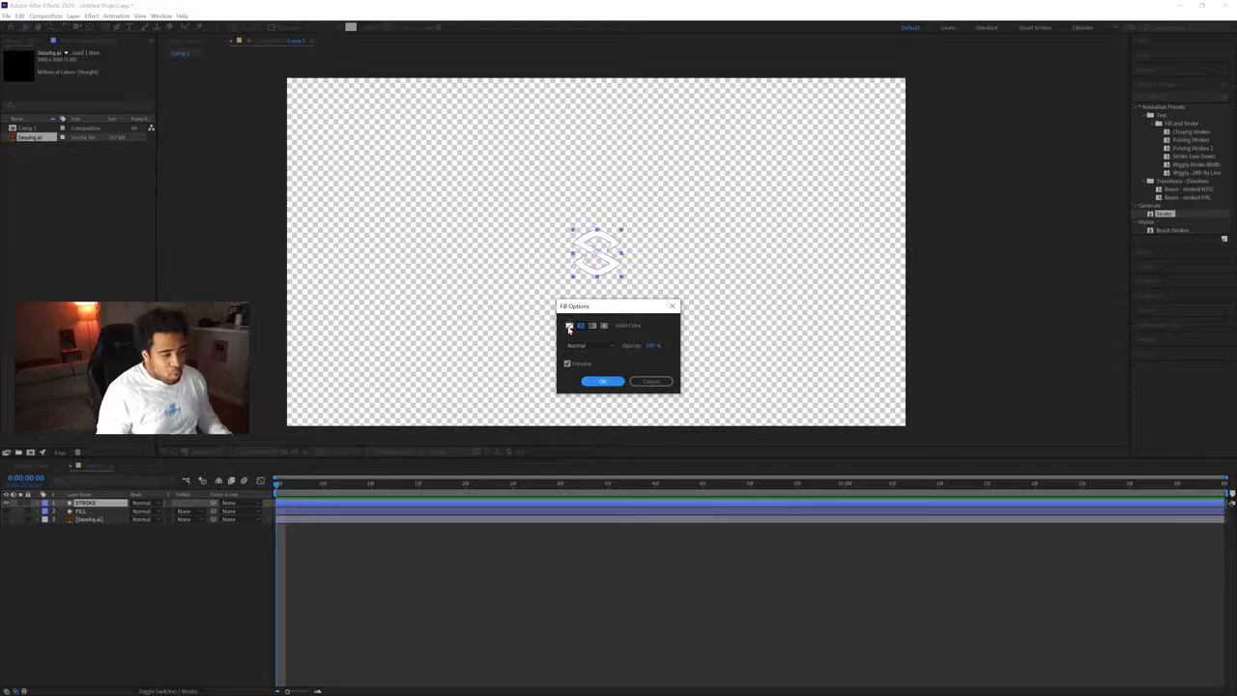
pyautogui.click(570, 326)
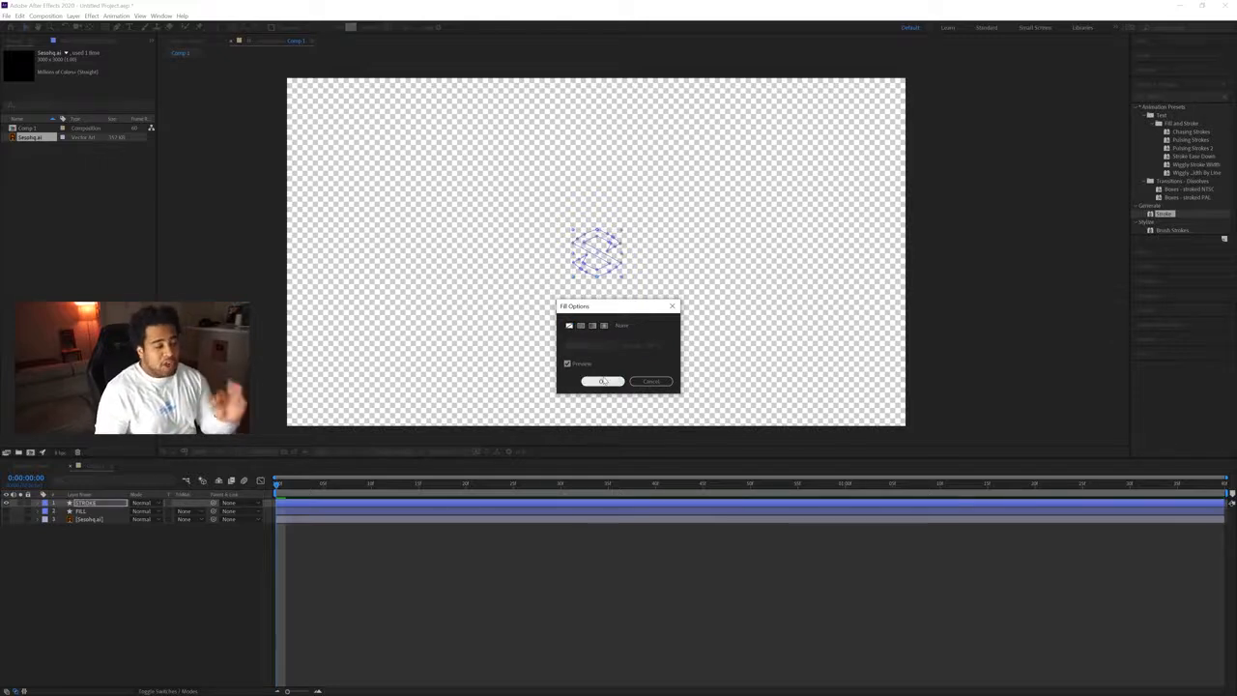
pyautogui.click(602, 381)
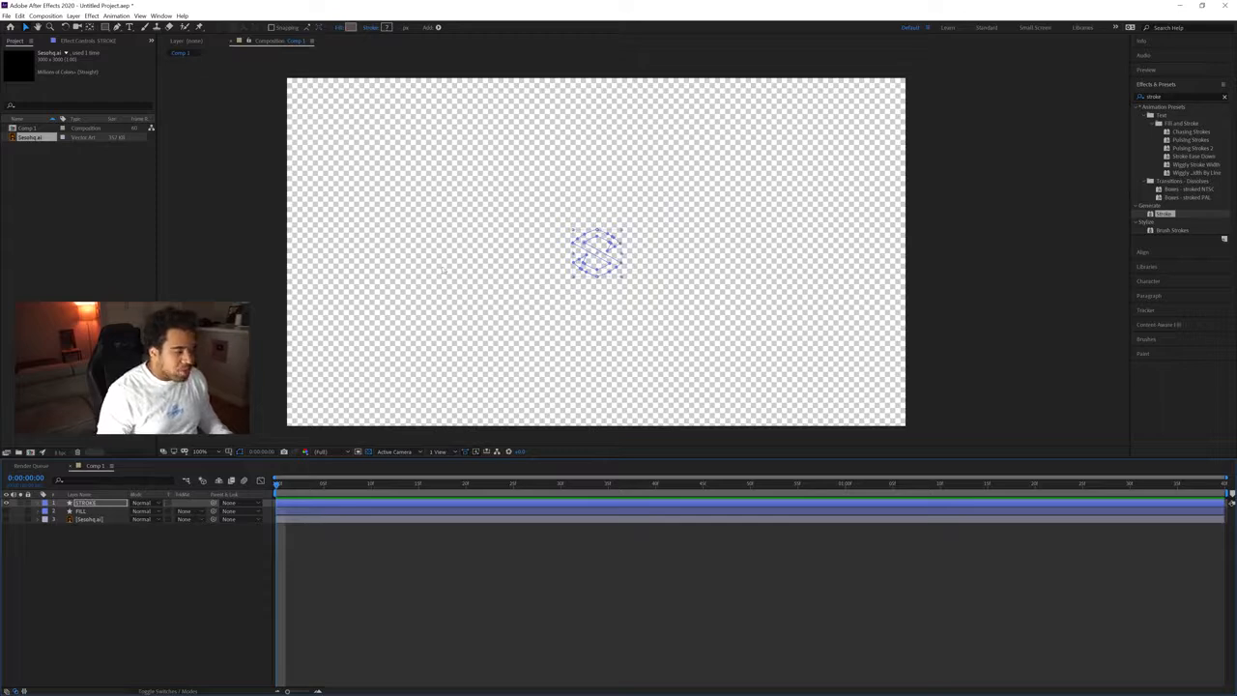
# Add a Stroke to the STROKE layer's shape contents.
pyautogui.click(387, 26)
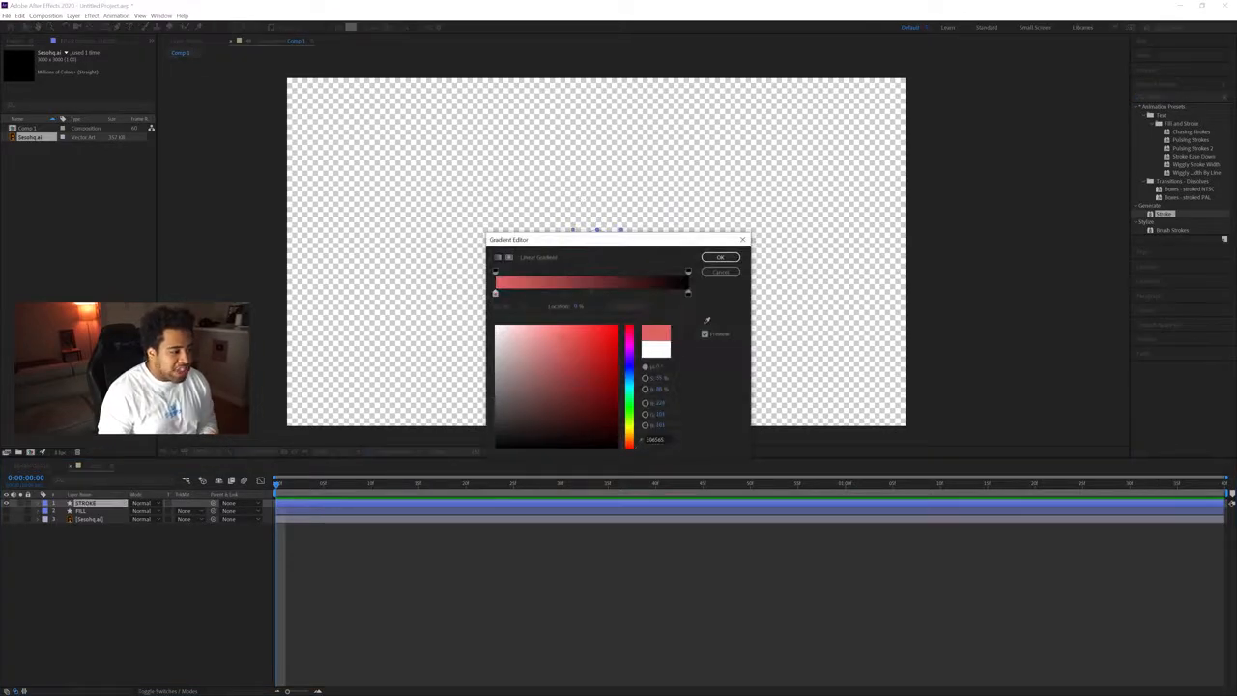
pyautogui.click(721, 258)
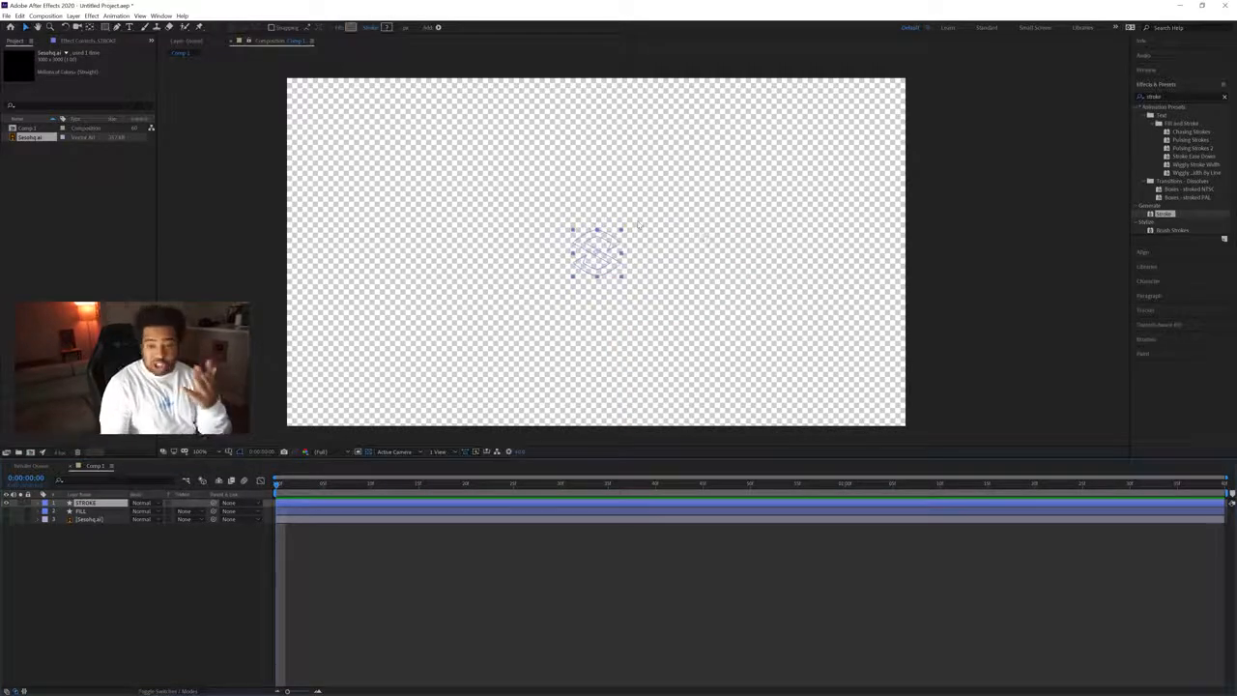
pyautogui.click(439, 28)
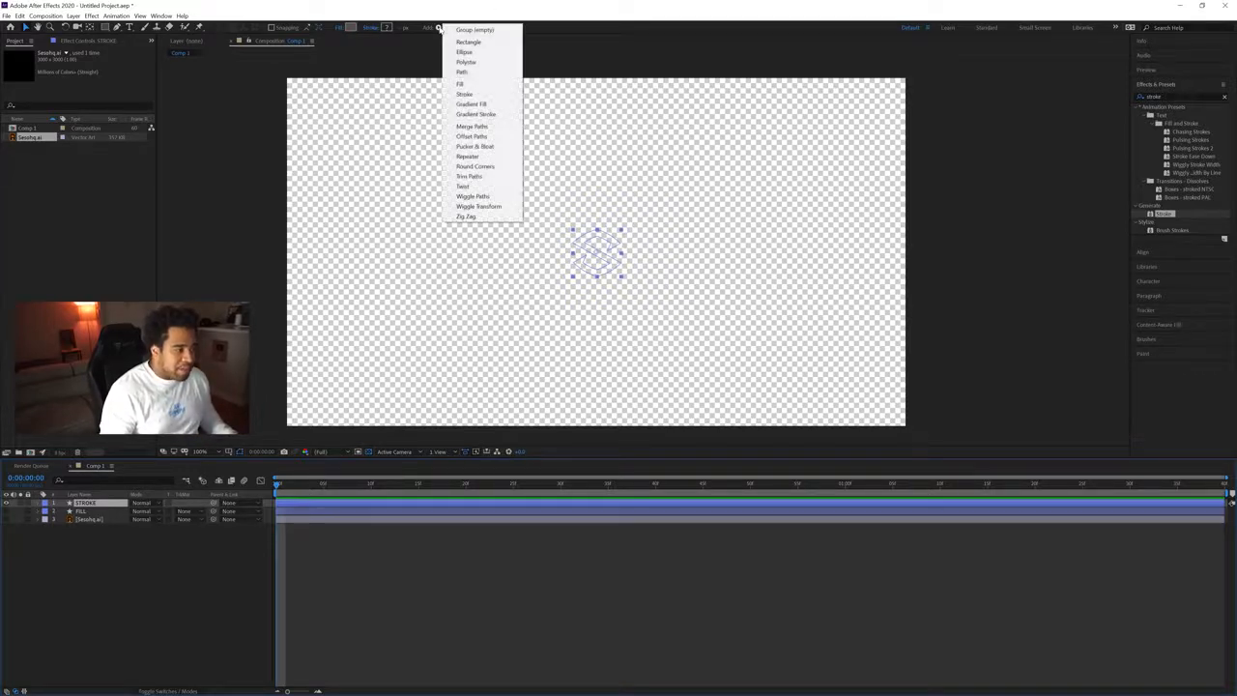
pyautogui.click(481, 103)
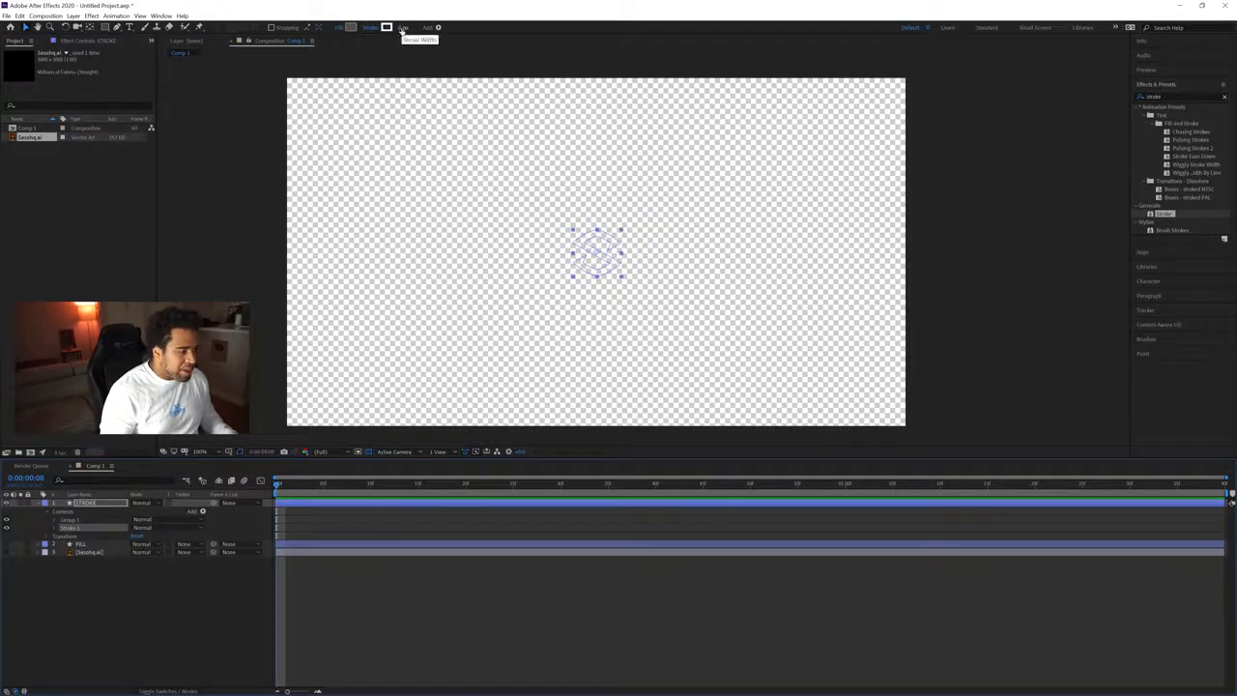
# Increase the Stroke Width of the STROKE layer's newly added white stroke so the logo outline is thicker.
pyautogui.click(44, 507)
pyautogui.click(38, 504)
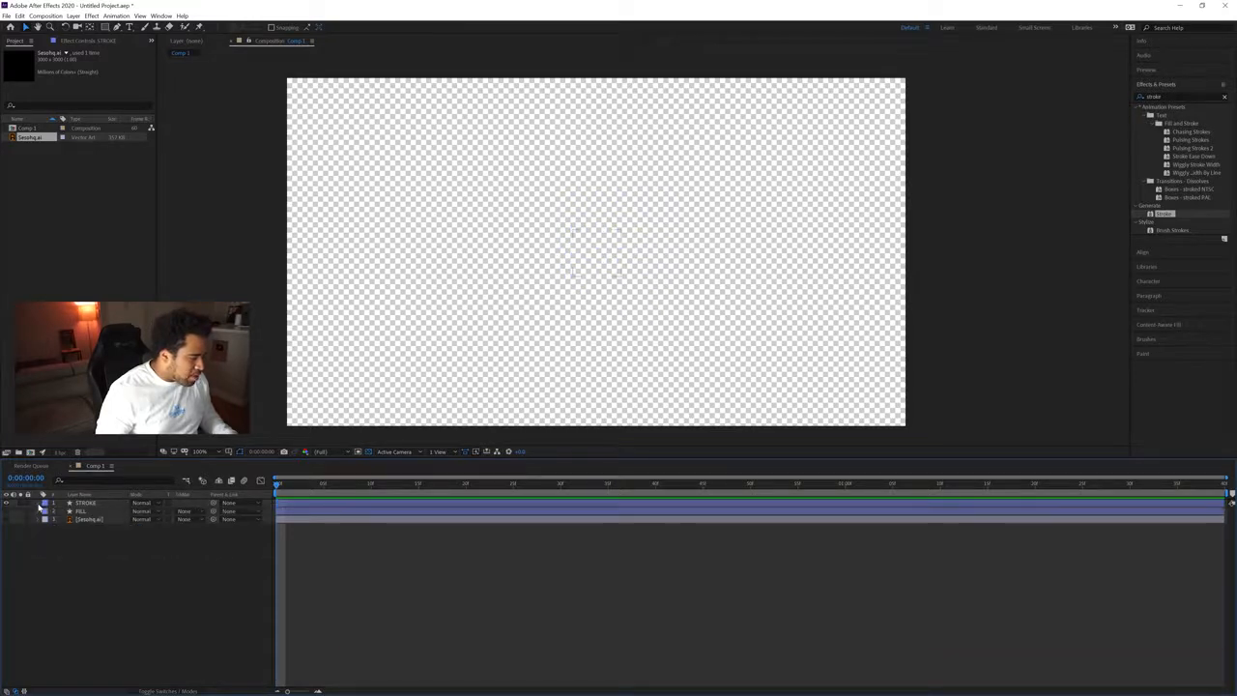
pyautogui.click(39, 503)
pyautogui.click(56, 527)
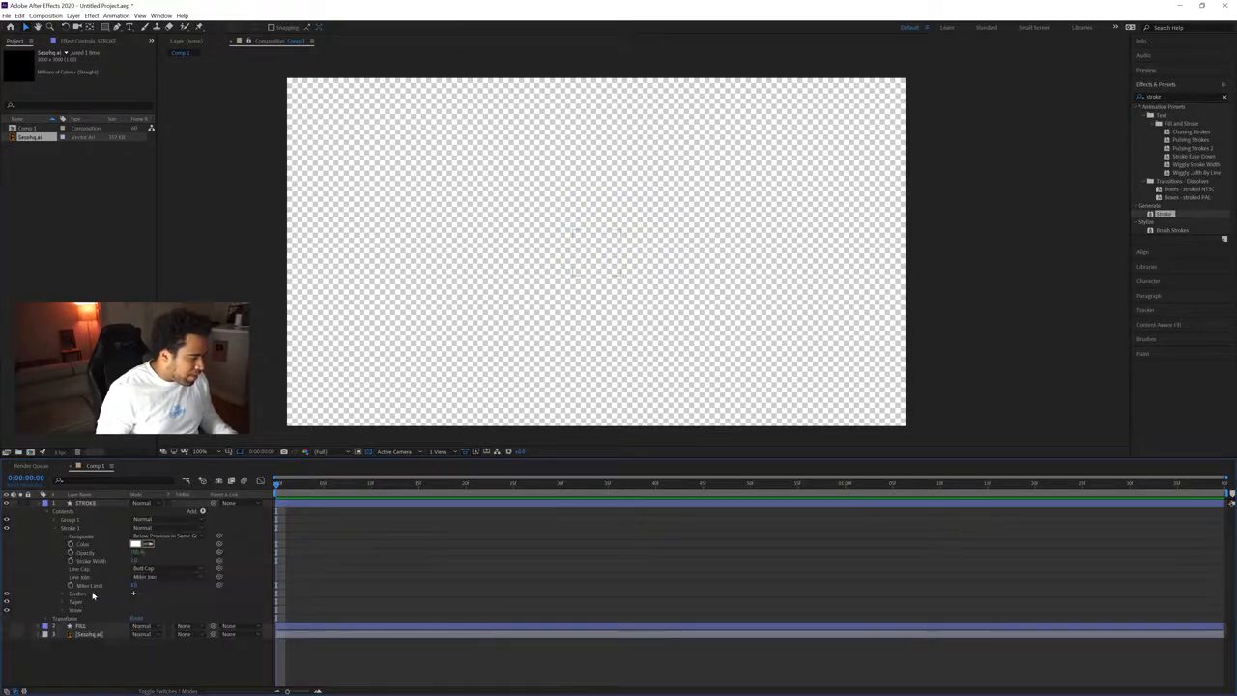
pyautogui.click(89, 562)
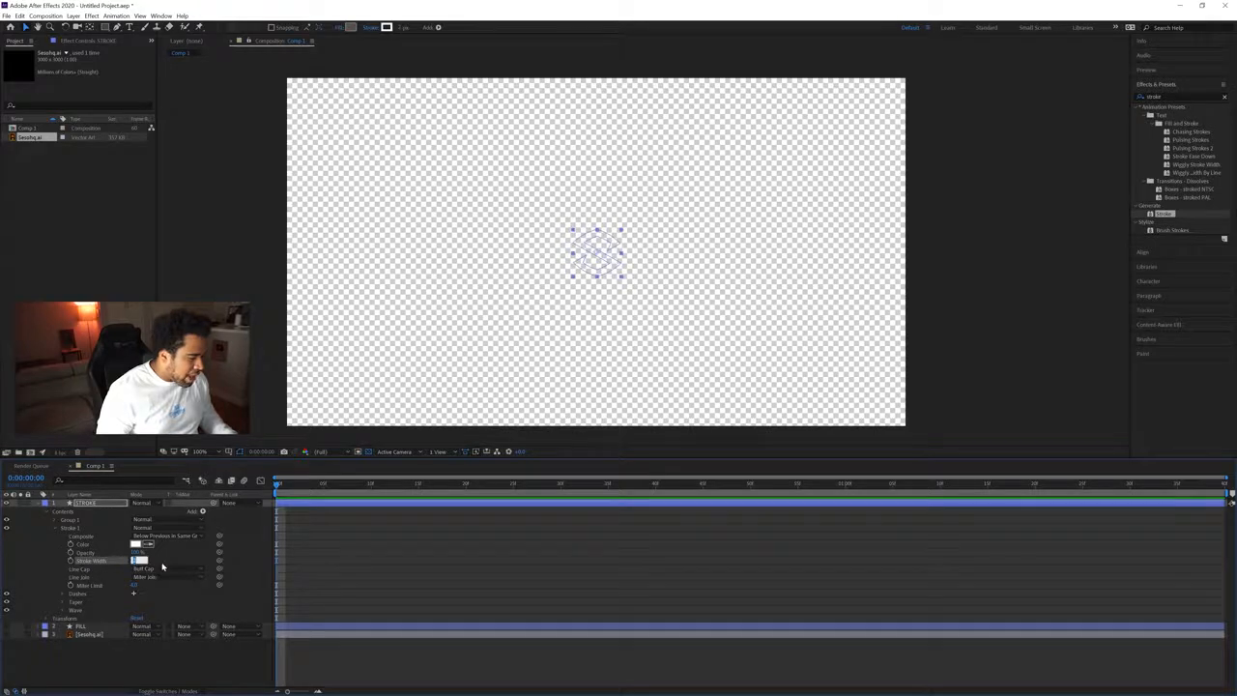
pyautogui.press('Return')
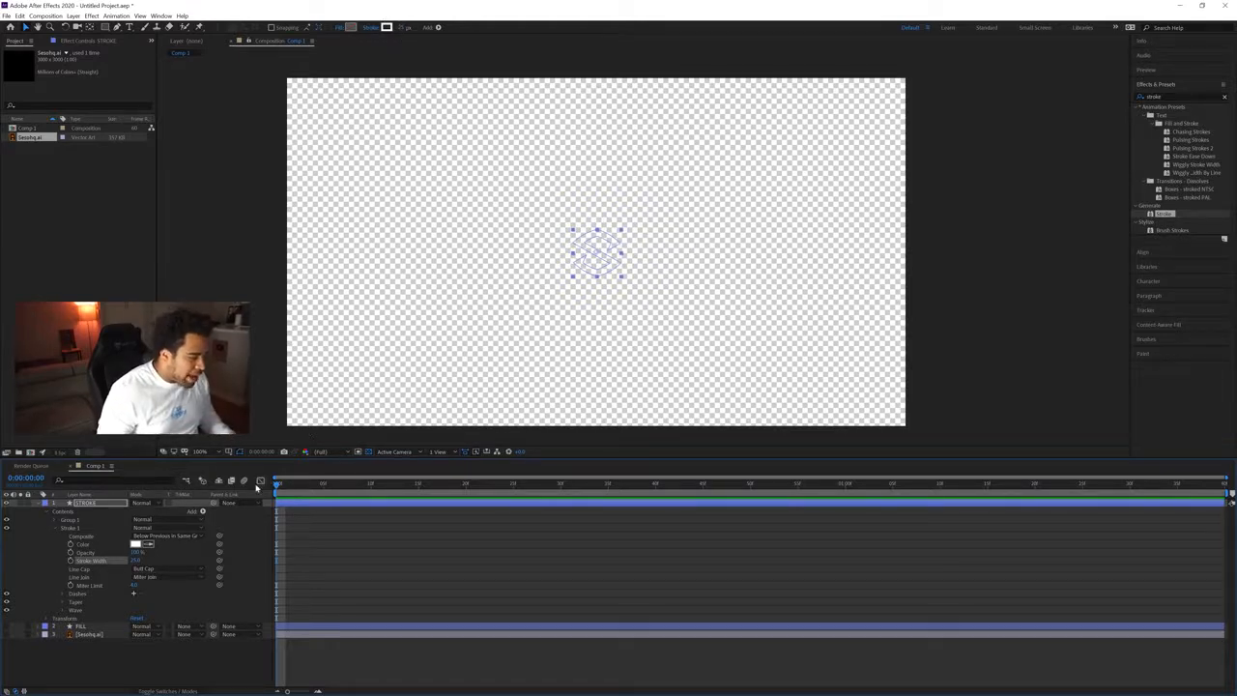
# Turn off the transparency grid to check the outlined logo on black, and collapse the STROKE layer's properties.
pyautogui.click(368, 451)
pyautogui.click(494, 285)
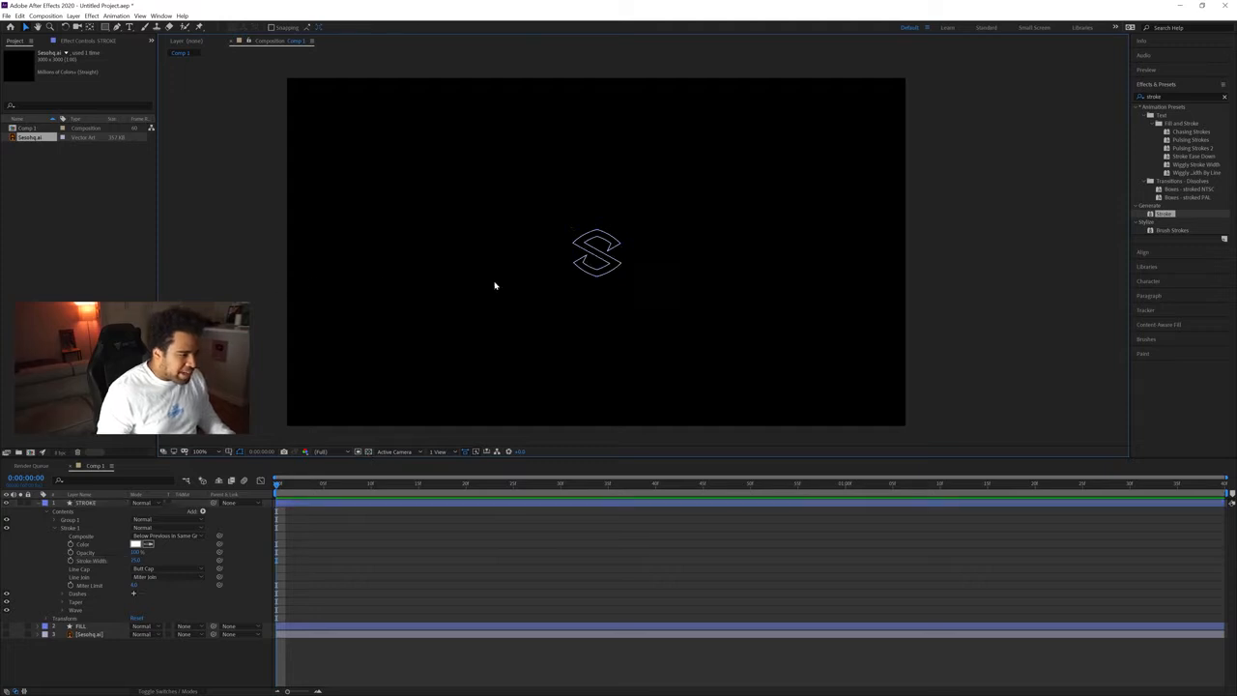
pyautogui.scroll(1, 614, 257)
pyautogui.moveTo(678, 313); pyautogui.dragTo(682, 284)
pyautogui.scroll(-1, 713, 302)
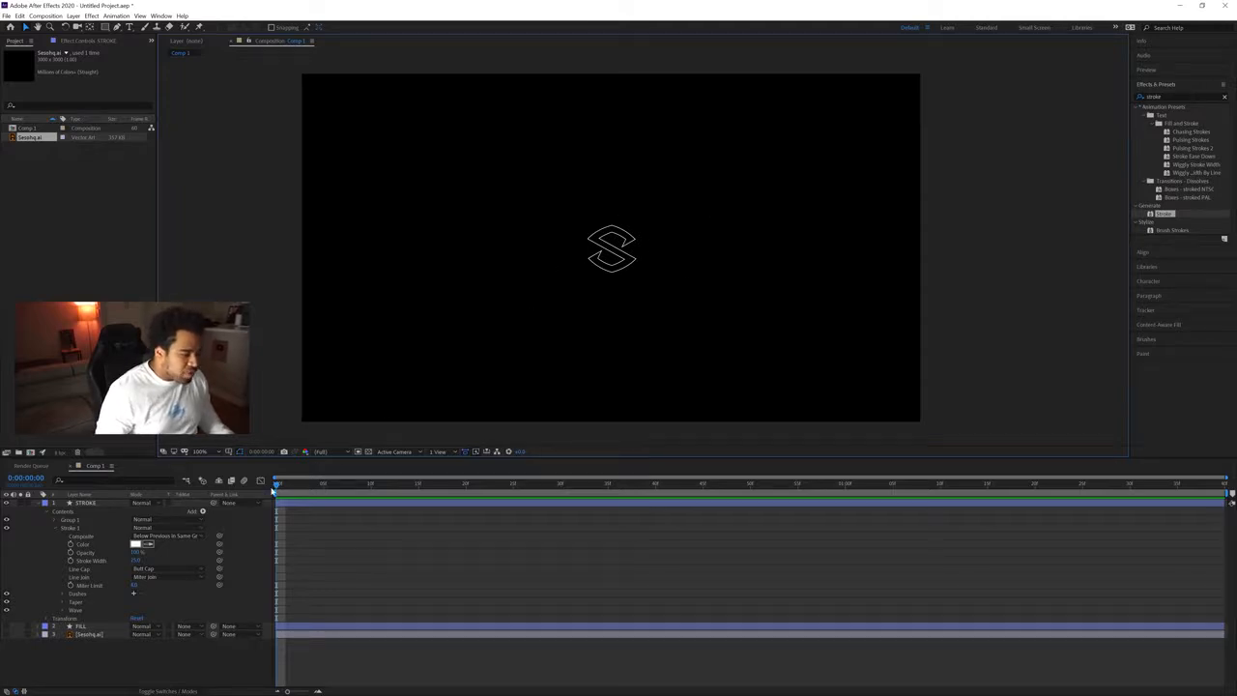
pyautogui.click(50, 510)
pyautogui.click(55, 503)
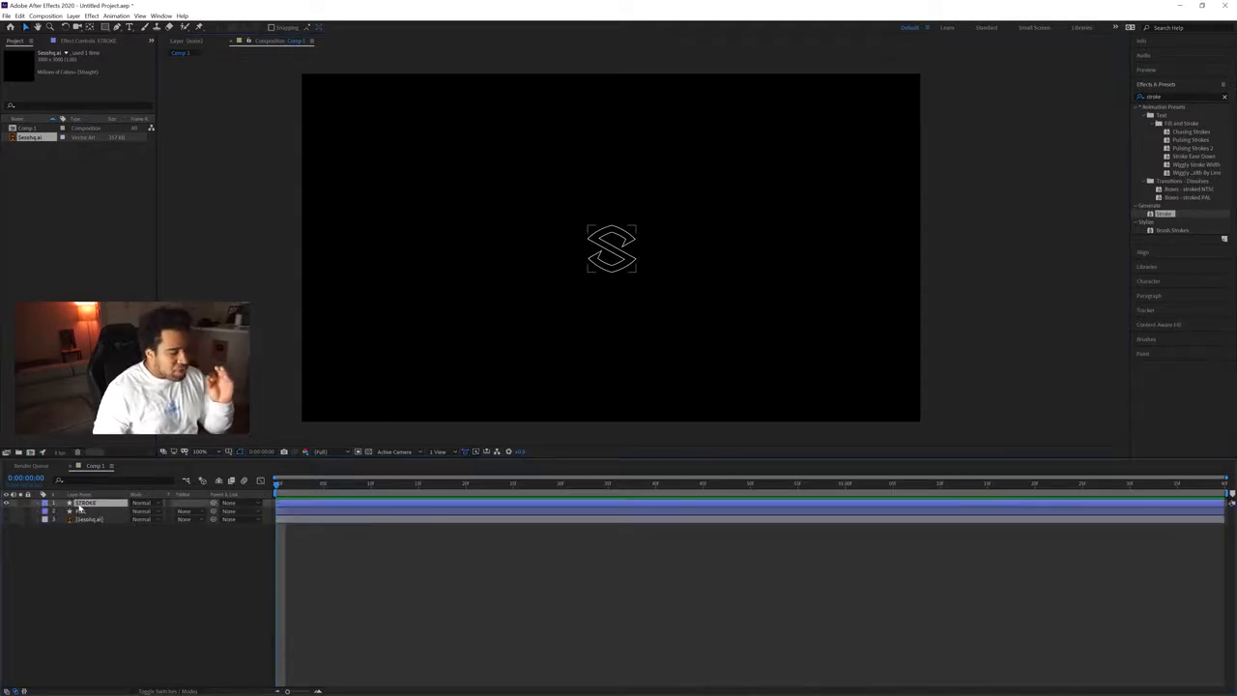
# Reveal the STROKE layer's Opacity and enable keyframing for it at 0:00:00:00.
pyautogui.click(82, 503)
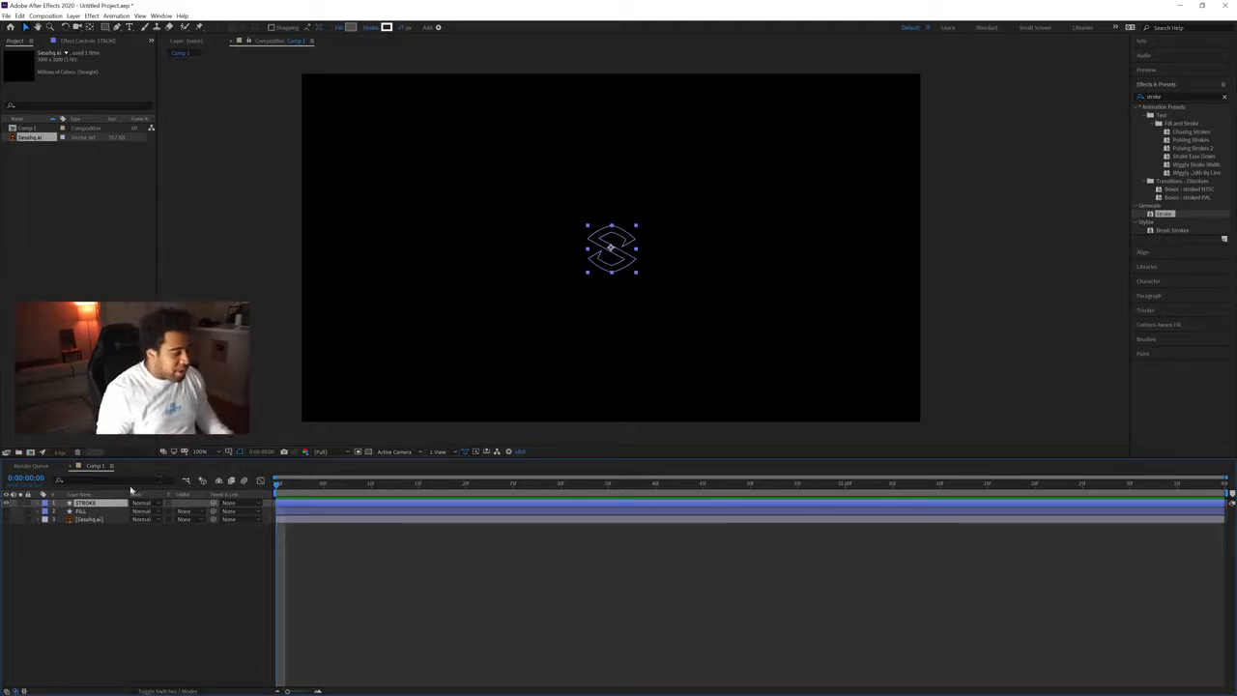
pyautogui.press('t')
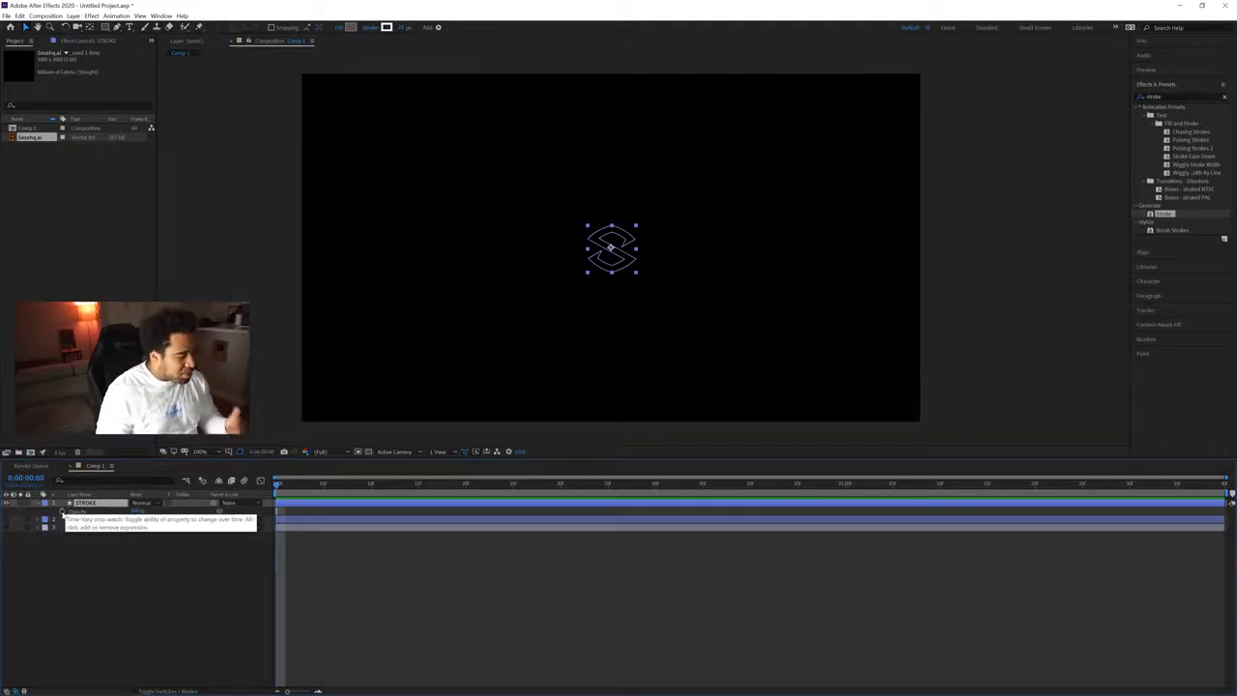
pyautogui.click(62, 513)
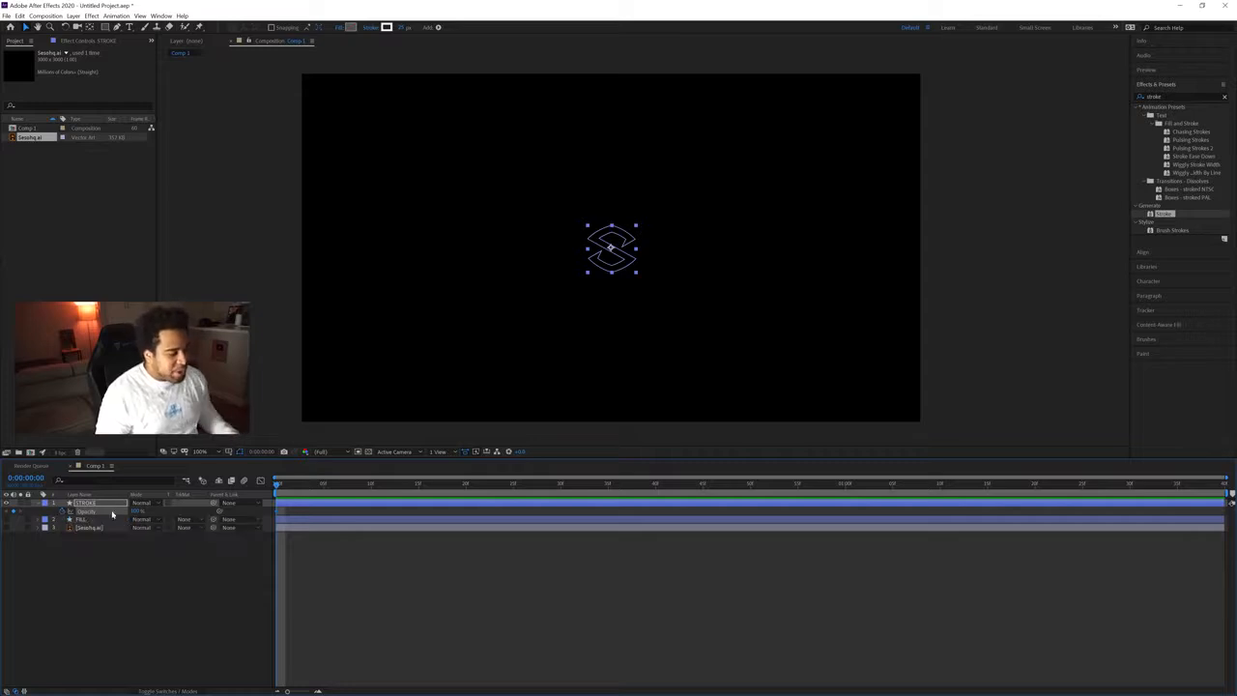
# Add a second Opacity keyframe of 100% to the STROKE layer at 0:00:00:05.
pyautogui.moveTo(463, 494); pyautogui.dragTo(504, 494)
pyautogui.click(311, 549)
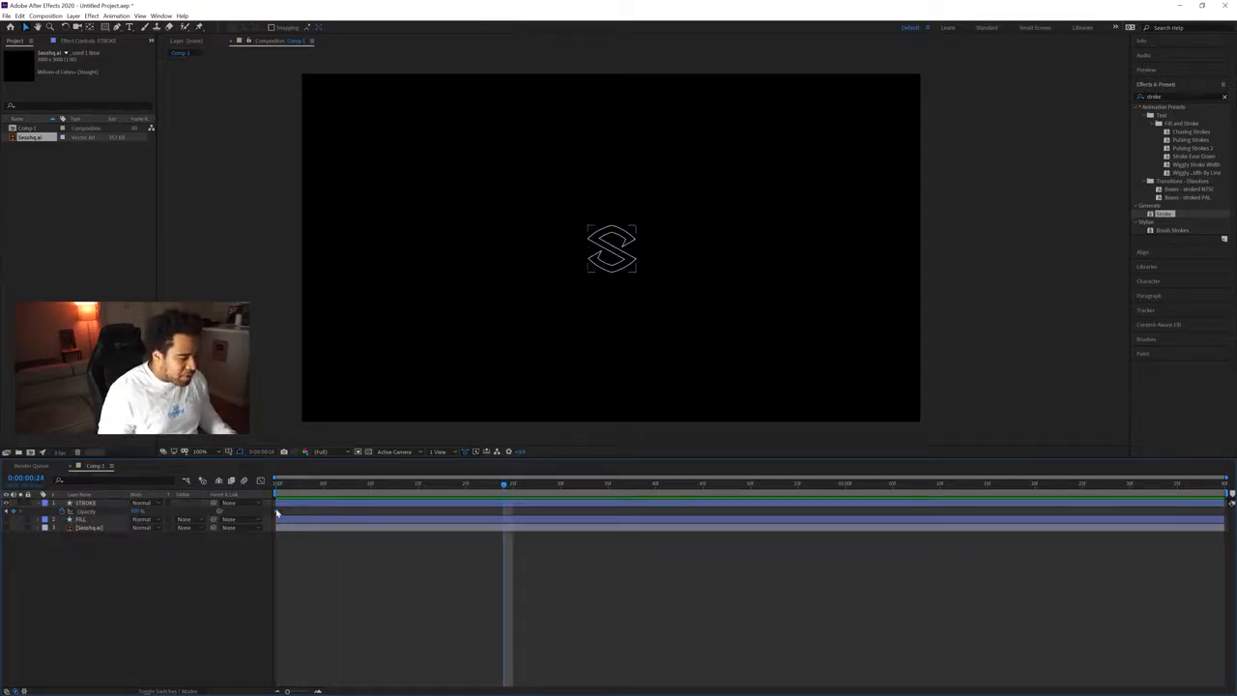
pyautogui.moveTo(277, 514)
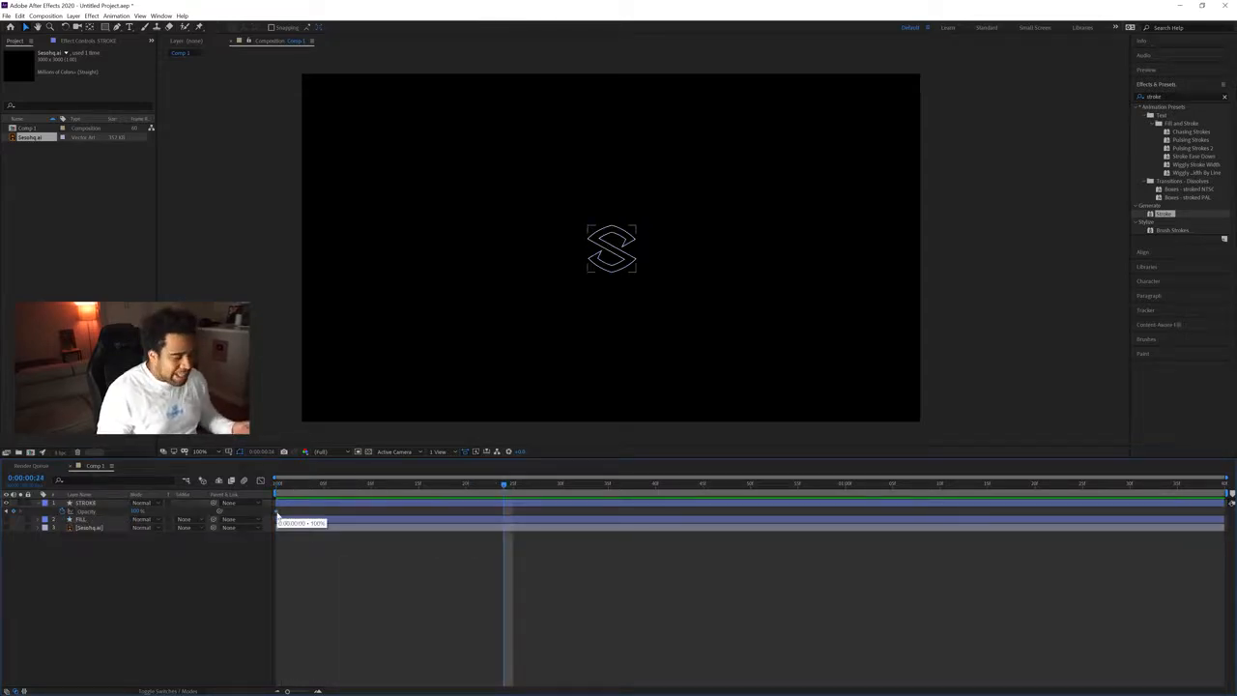
pyautogui.click(324, 487)
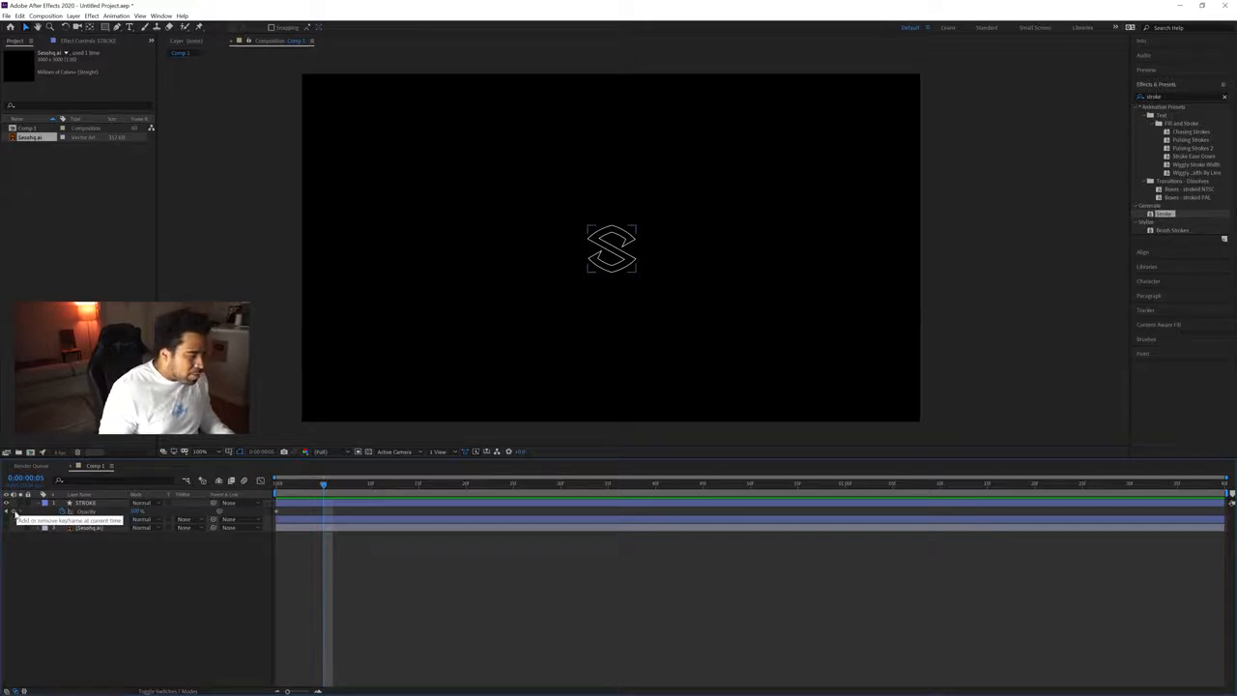
pyautogui.click(13, 511)
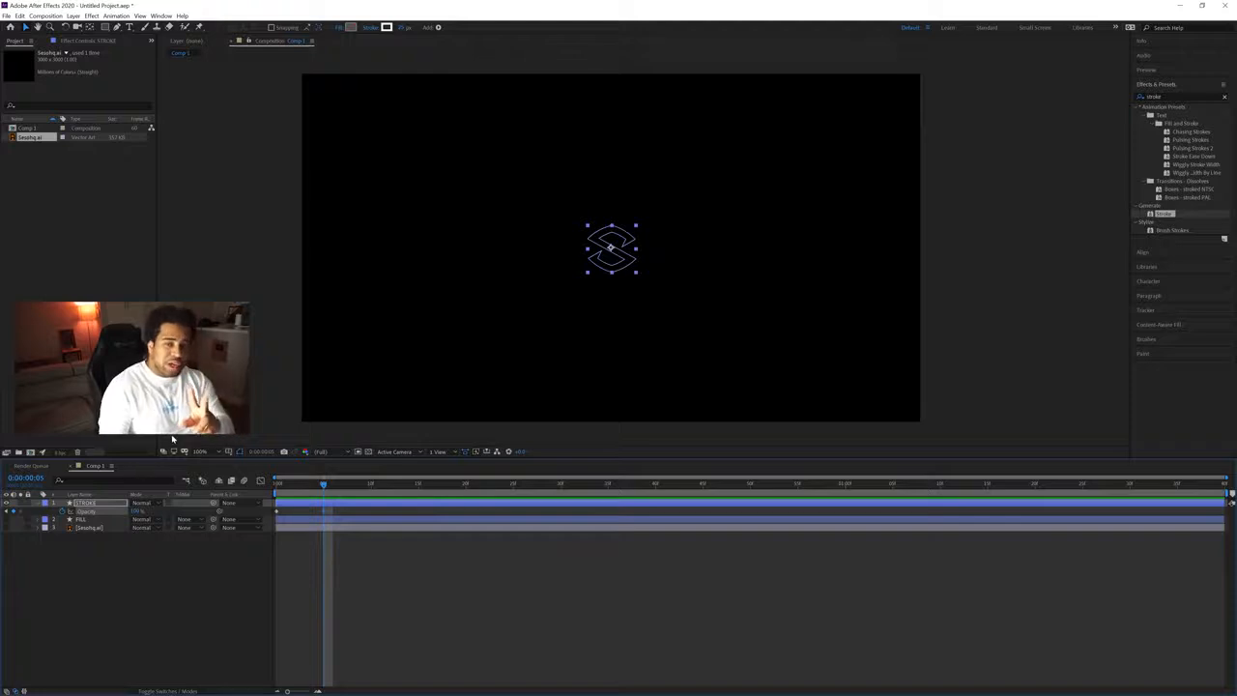
# Set the STROKE layer's Opacity to 0% at the first keyframe, 0:00:00:00.
pyautogui.press('Home')
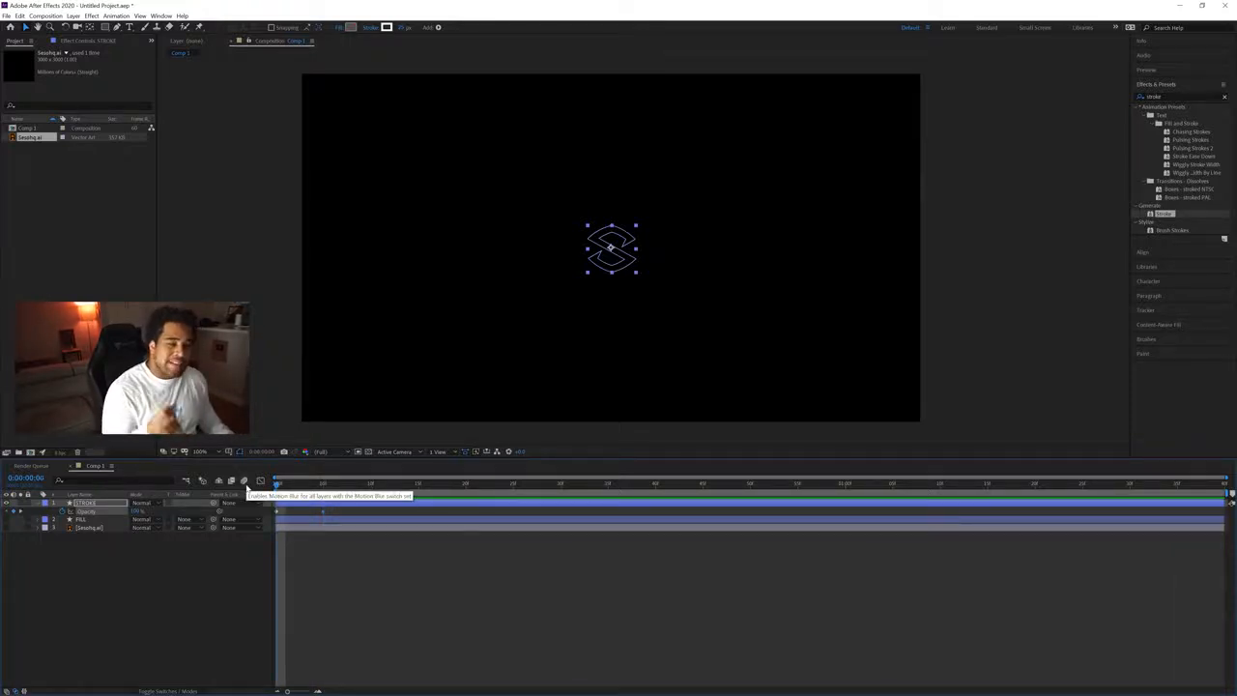
pyautogui.click(132, 512)
pyautogui.write('0')
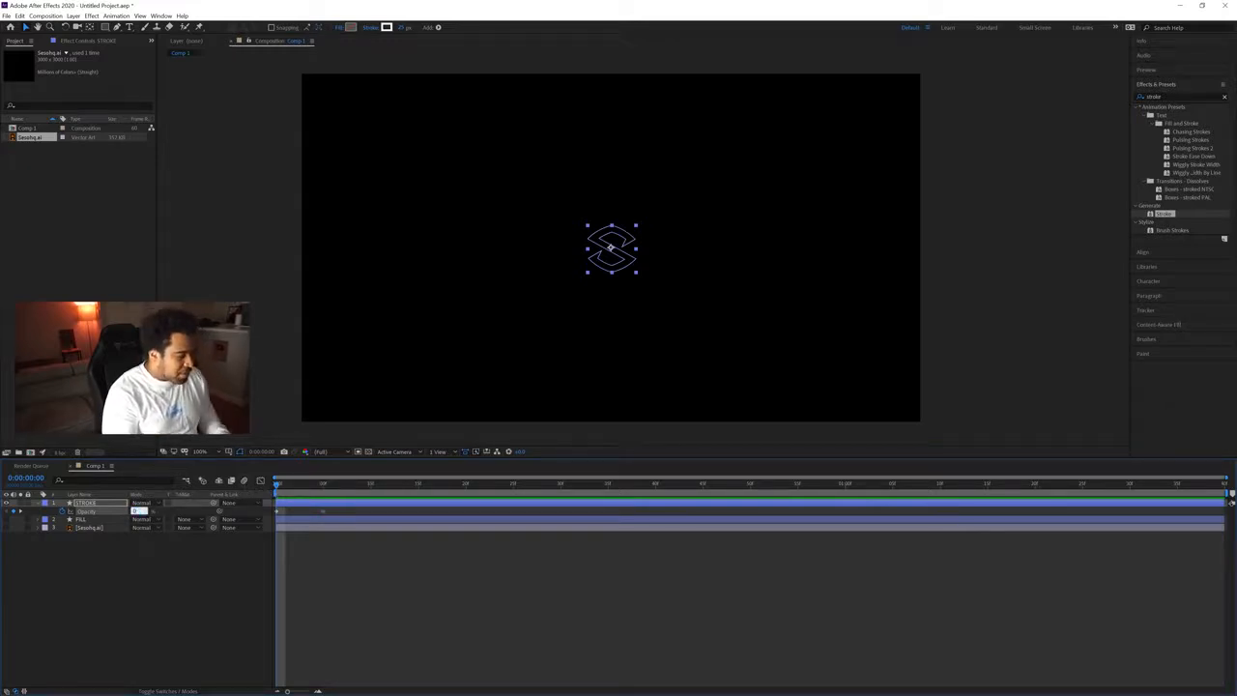
pyautogui.press('Return')
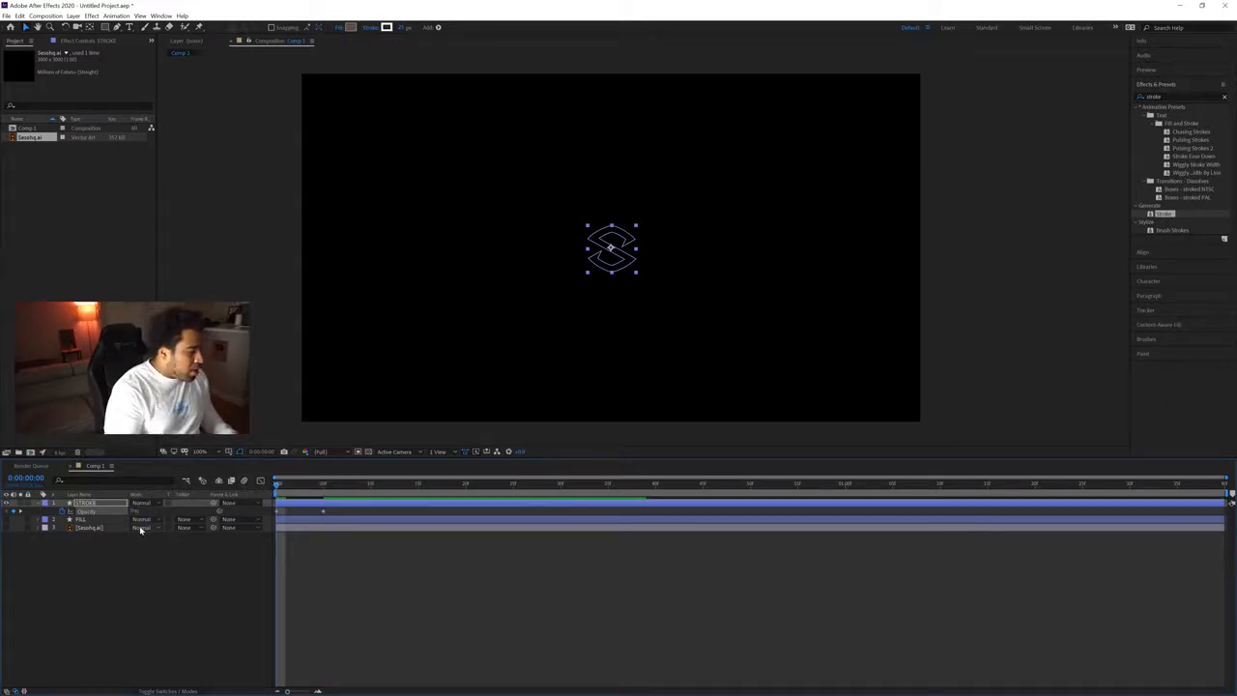
# Preview the STROKE layer's fade-in, and add another 100% Opacity keyframe to it at 0:00:00:20.
pyautogui.click(260, 402)
pyautogui.click(309, 484)
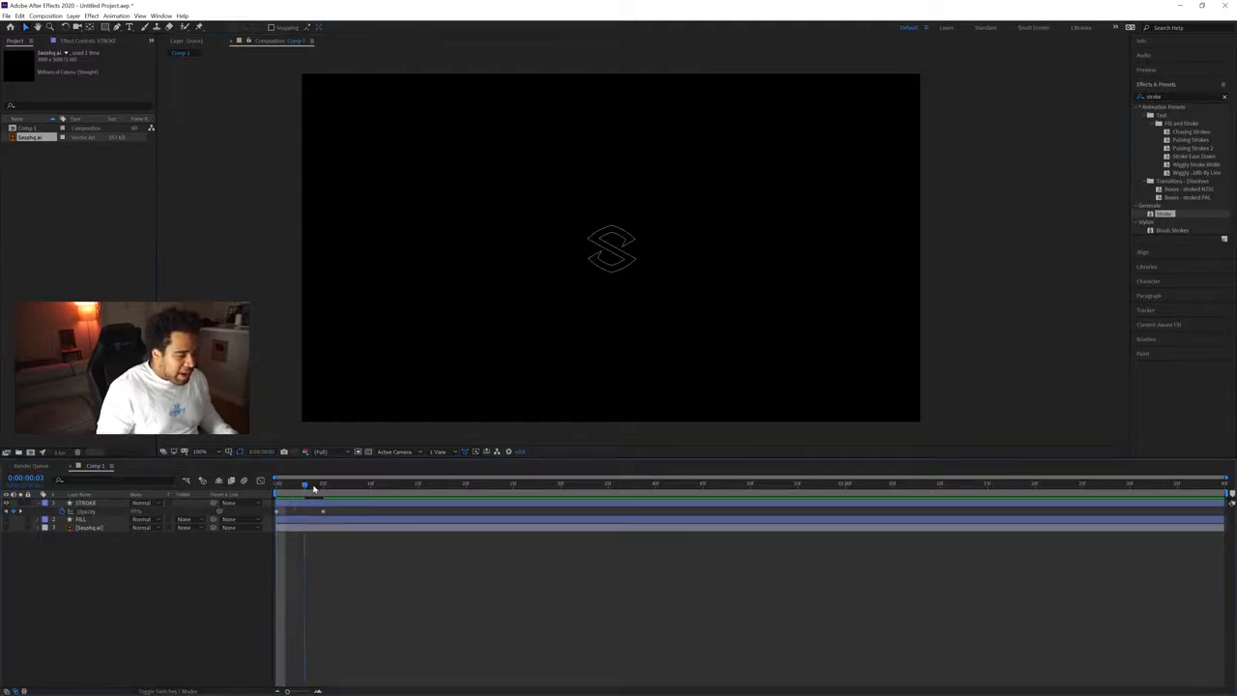
pyautogui.moveTo(313, 489); pyautogui.dragTo(323, 486)
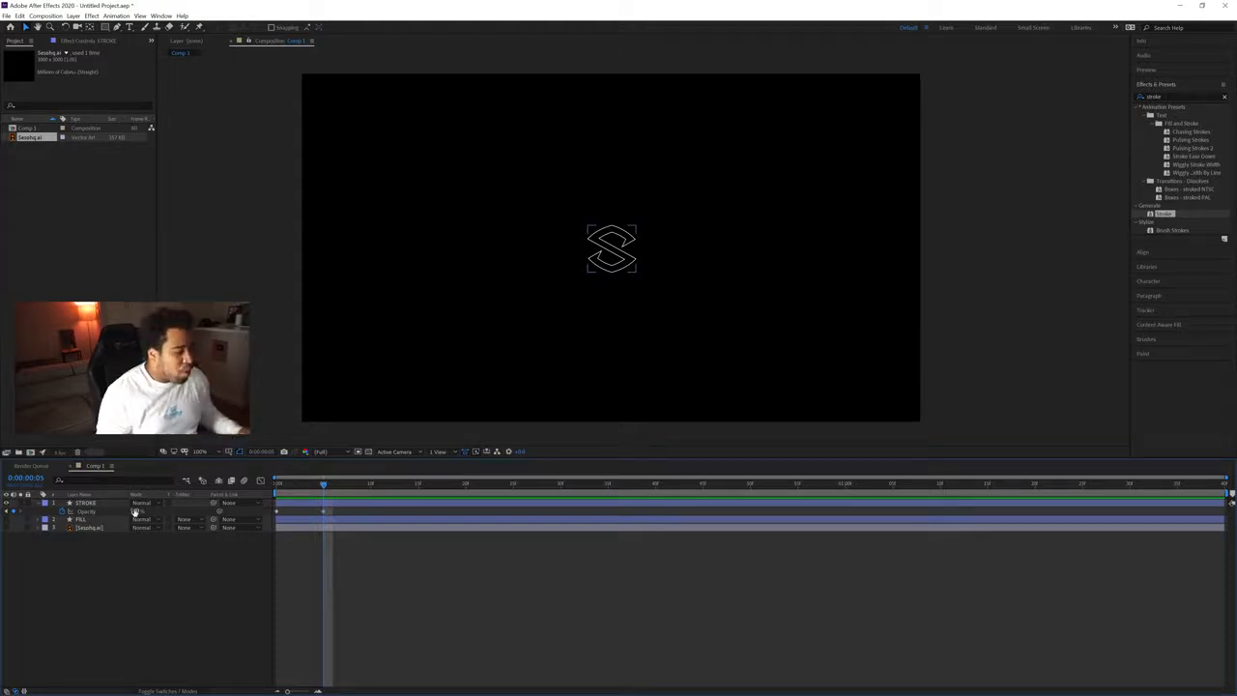
pyautogui.moveTo(326, 486); pyautogui.dragTo(468, 485)
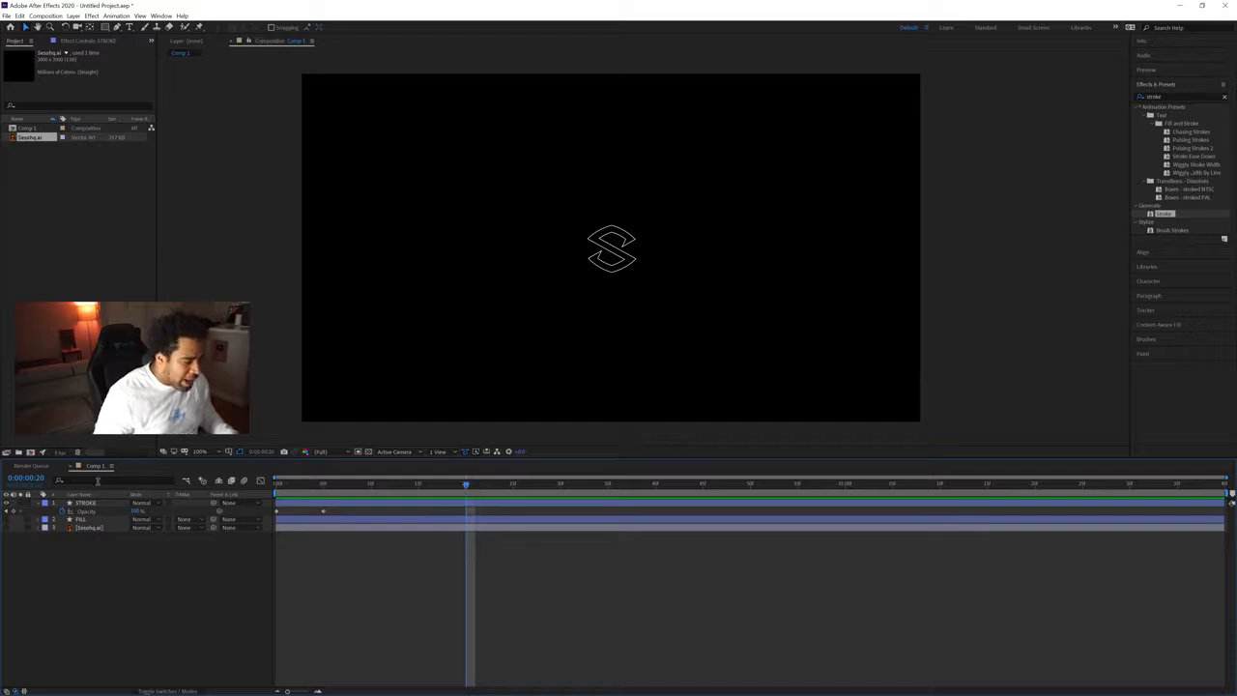
pyautogui.click(14, 512)
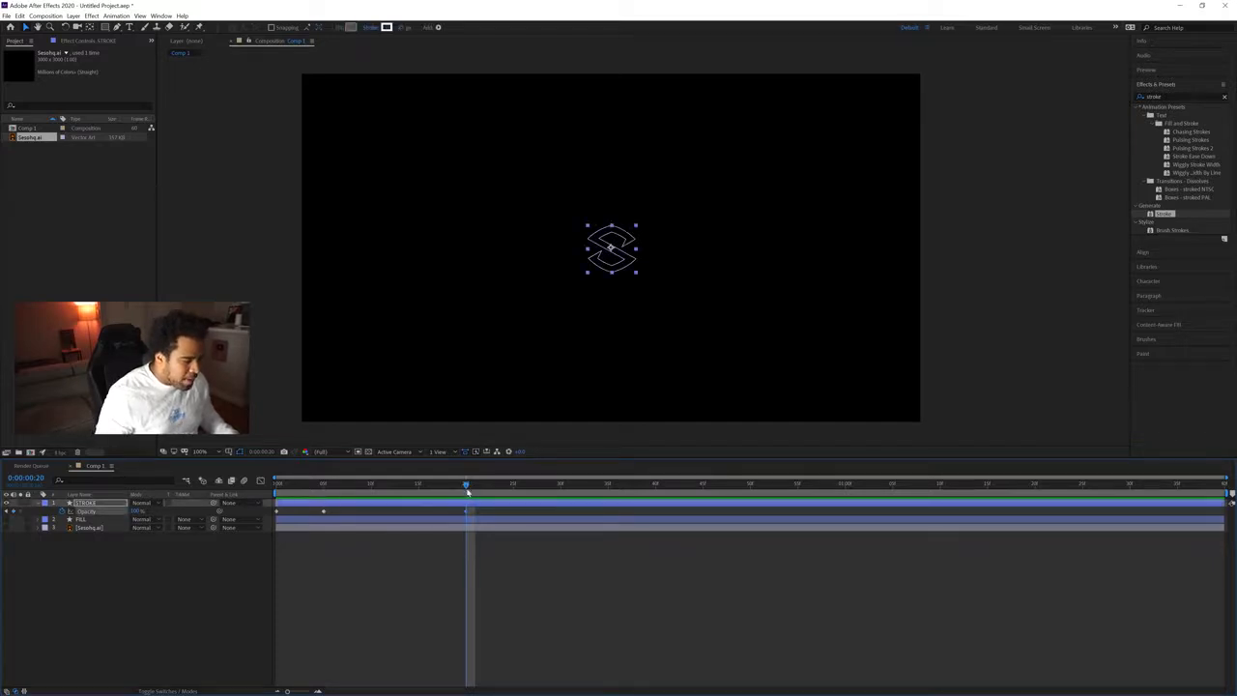
# Add a 100% Opacity keyframe to the STROKE layer one frame earlier, at 0:00:00:19.
pyautogui.moveTo(463, 488); pyautogui.dragTo(434, 486)
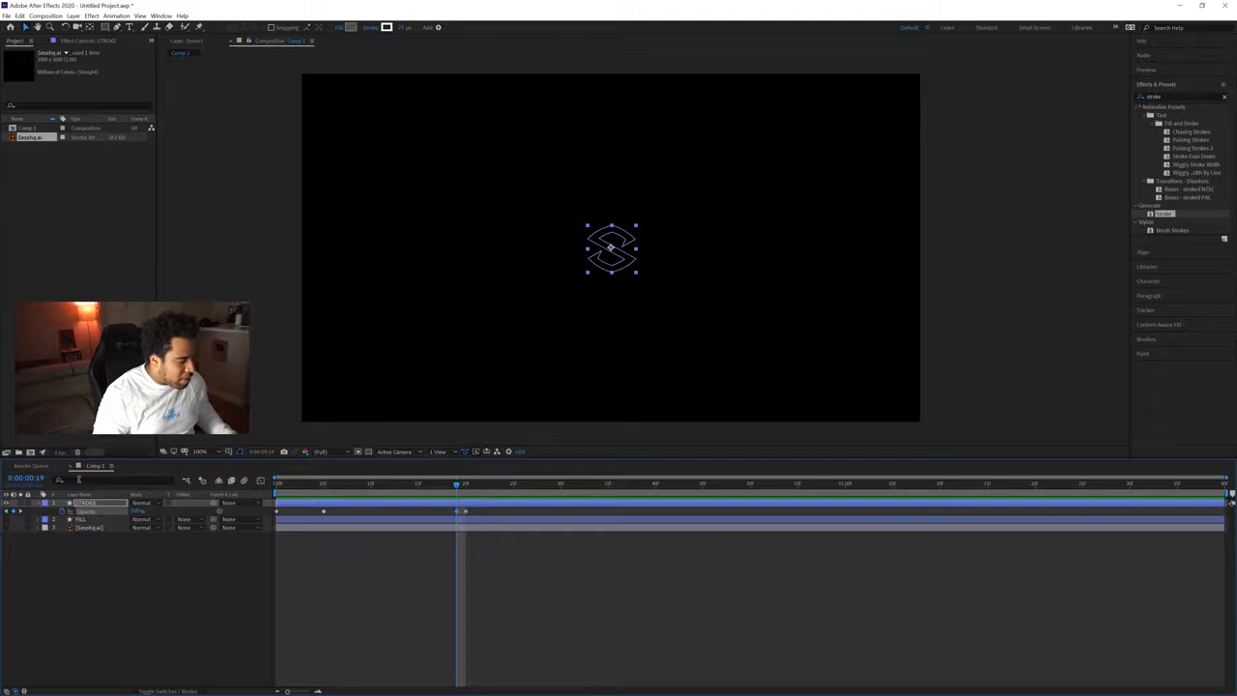
pyautogui.click(29, 477)
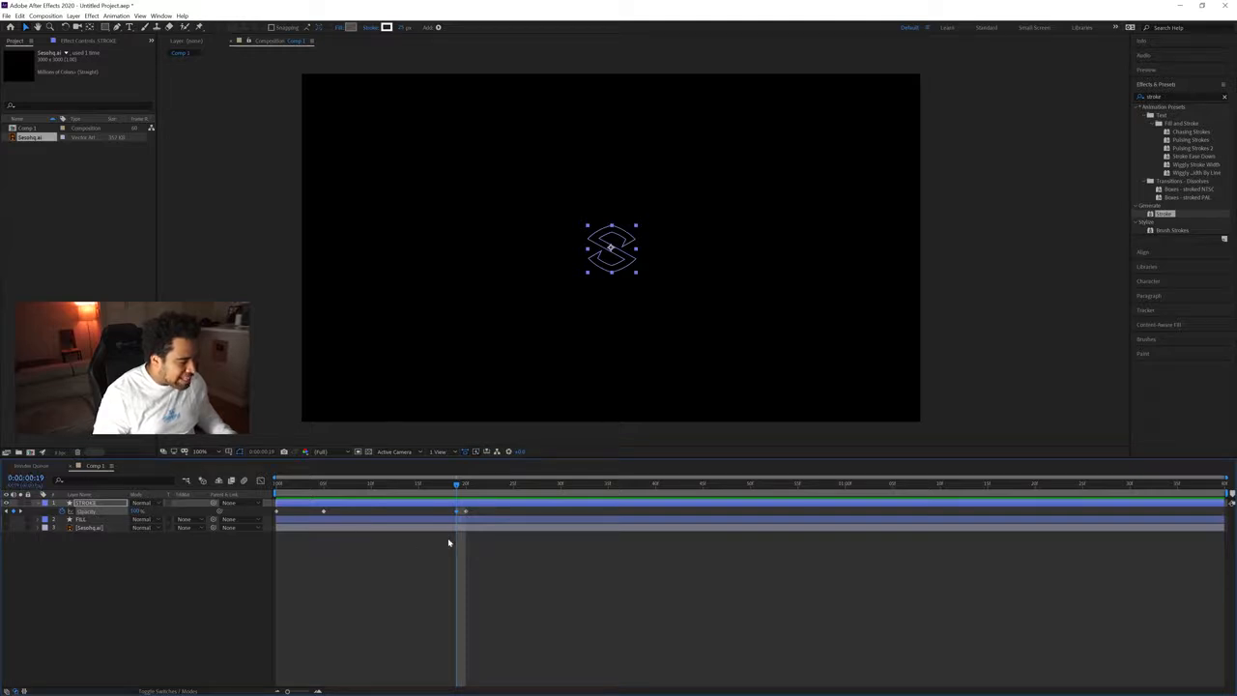
pyautogui.moveTo(460, 485); pyautogui.dragTo(466, 486)
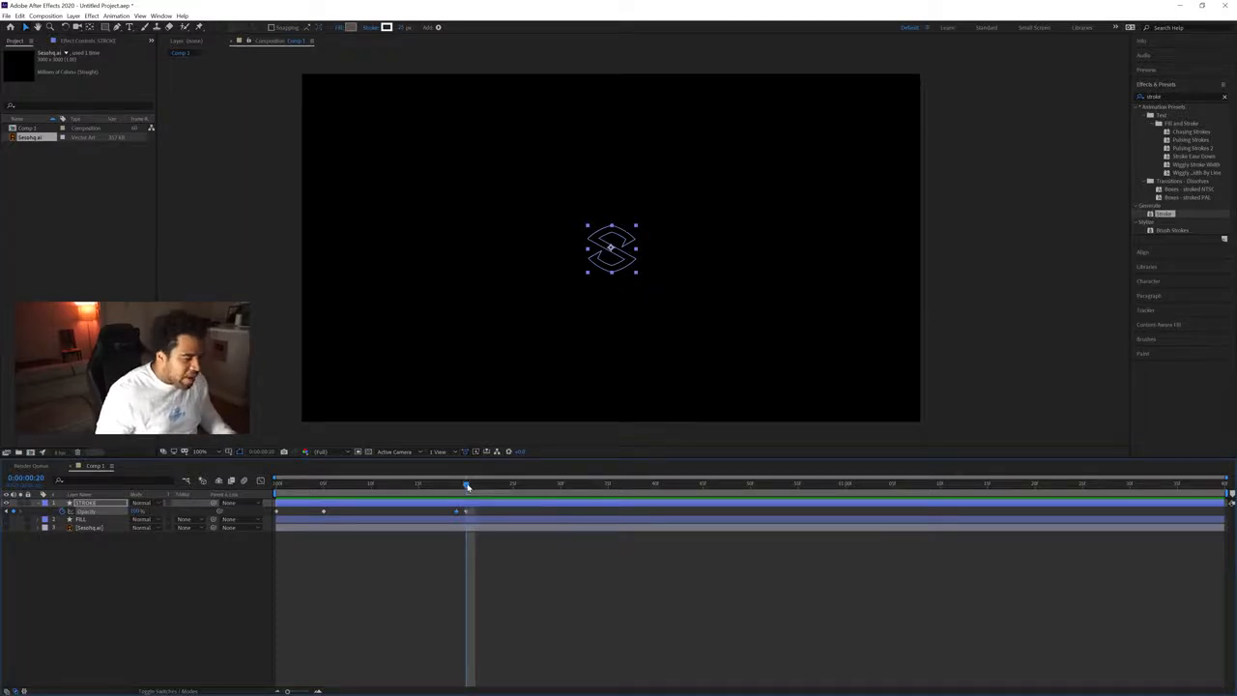
pyautogui.click(459, 487)
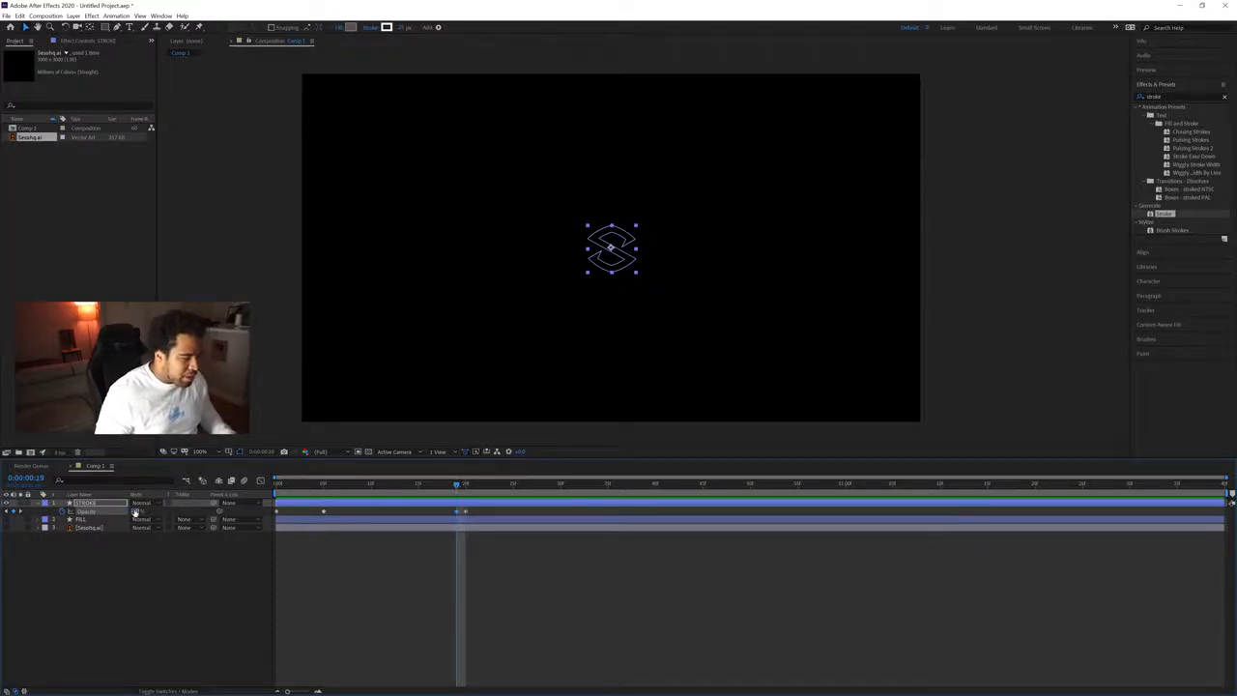
# Set the STROKE layer's Opacity to 0% at 0:00:00:20 and scrub through the fade to check it.
pyautogui.moveTo(458, 485); pyautogui.dragTo(465, 485)
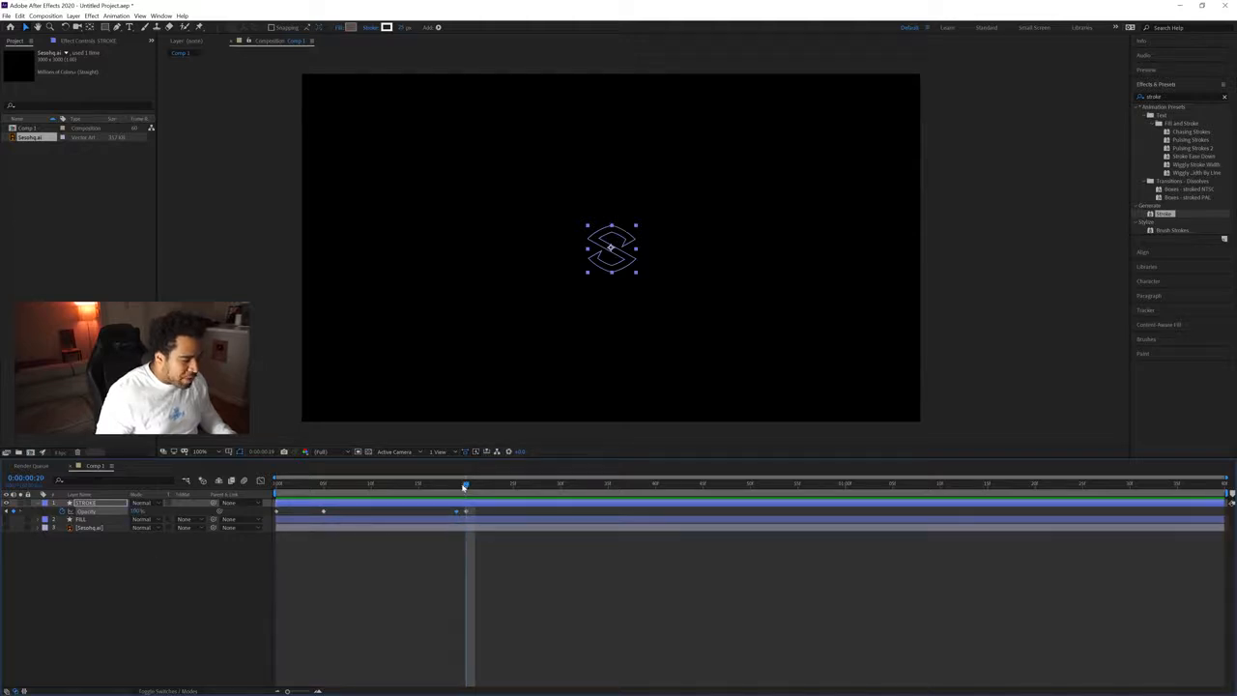
pyautogui.click(138, 512)
pyautogui.write('0')
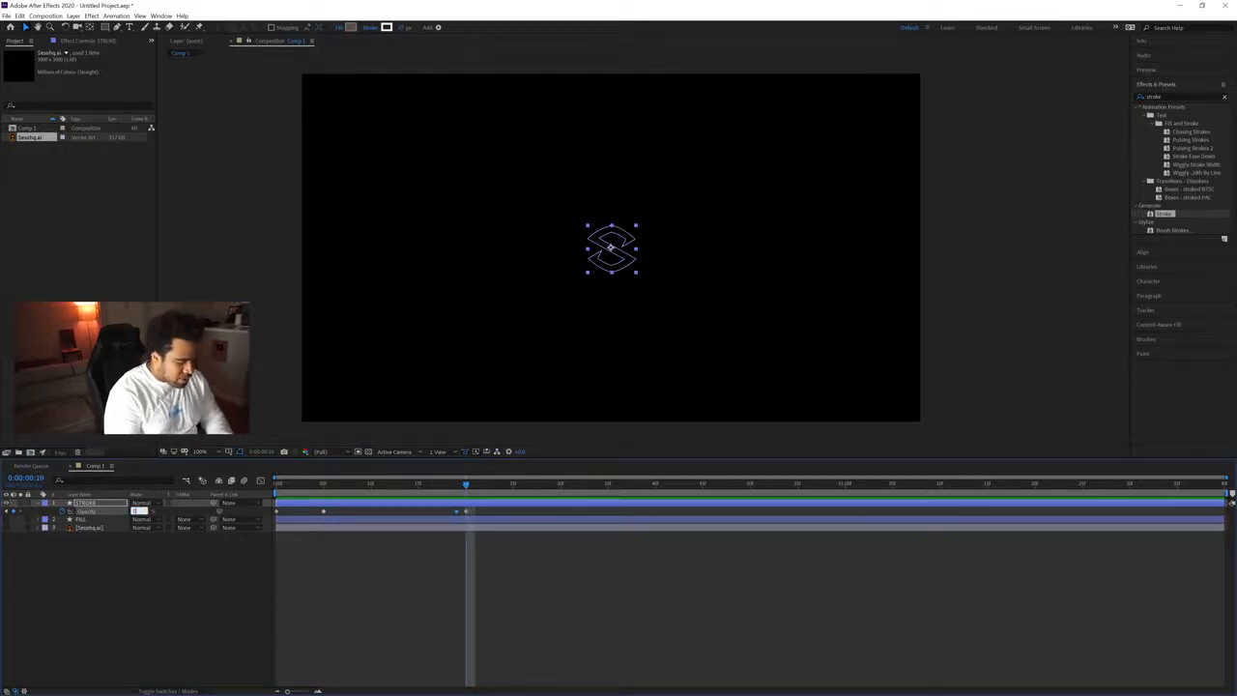
pyautogui.press('Return')
pyautogui.click(259, 398)
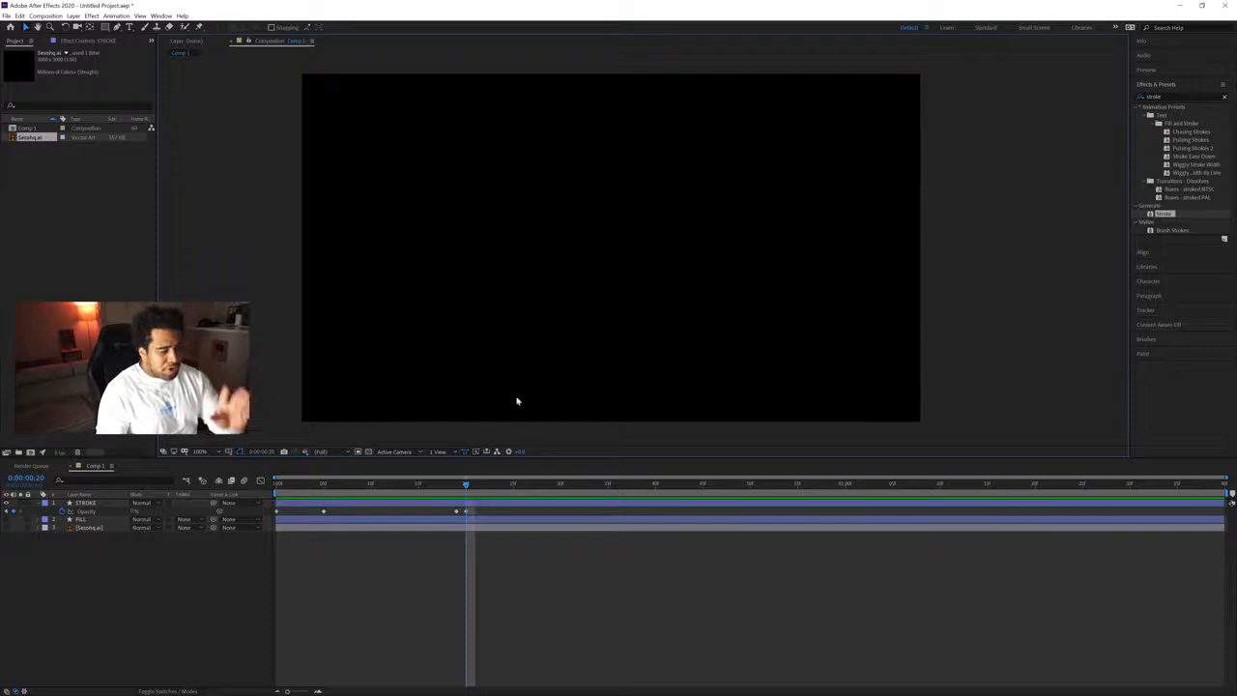
pyautogui.moveTo(314, 483)
pyautogui.mouseDown()
pyautogui.moveTo(269, 486)
pyautogui.moveTo(465, 483)
pyautogui.mouseUp()
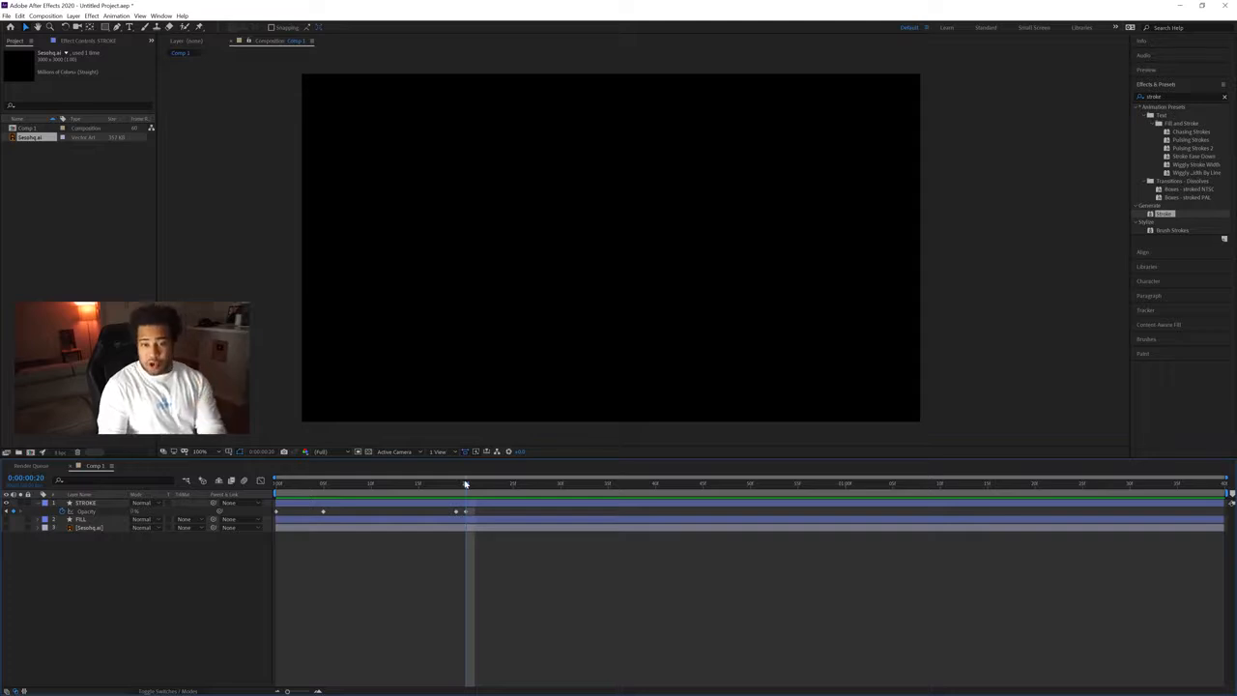
# Make the FILL layer visible and enable Opacity keyframing for it at 0:00:00:20.
pyautogui.click(7, 518)
pyautogui.click(97, 520)
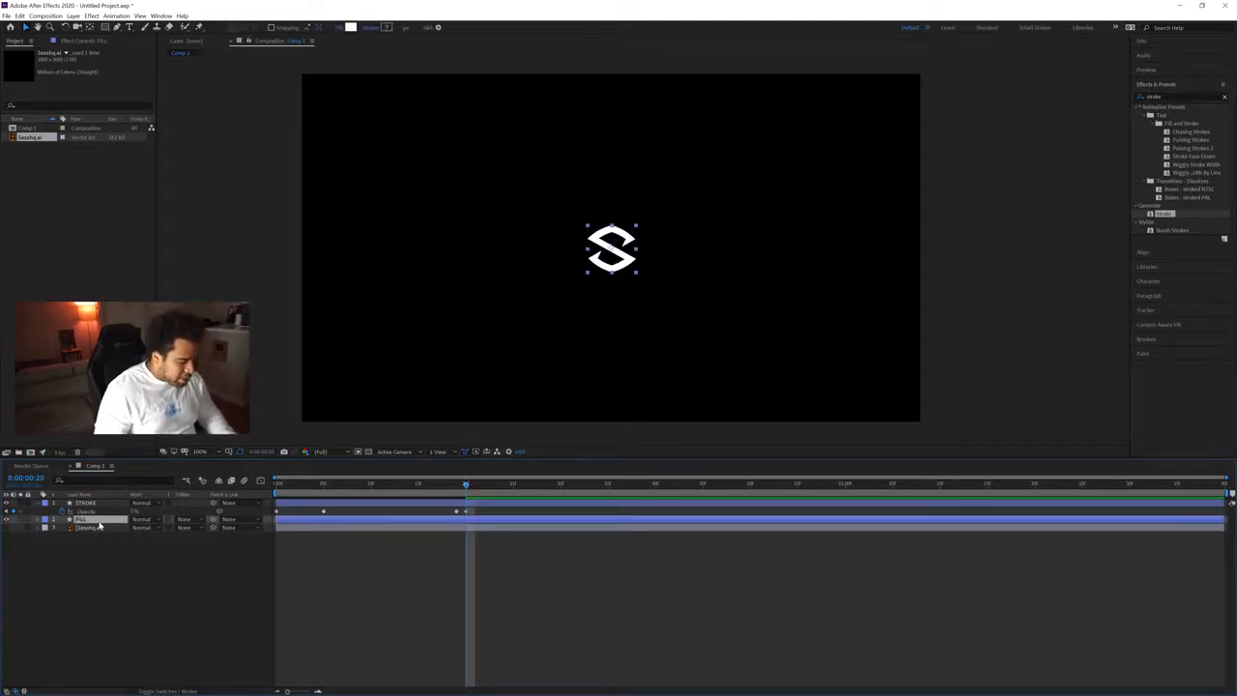
pyautogui.press('t')
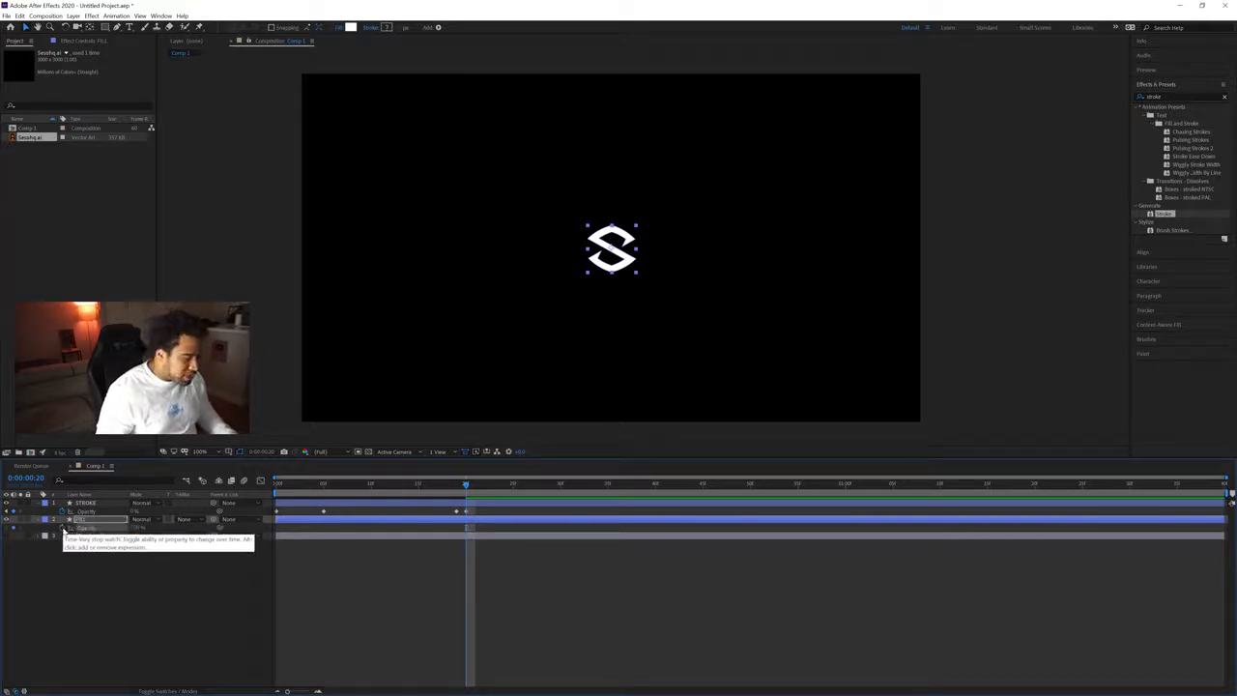
pyautogui.click(63, 527)
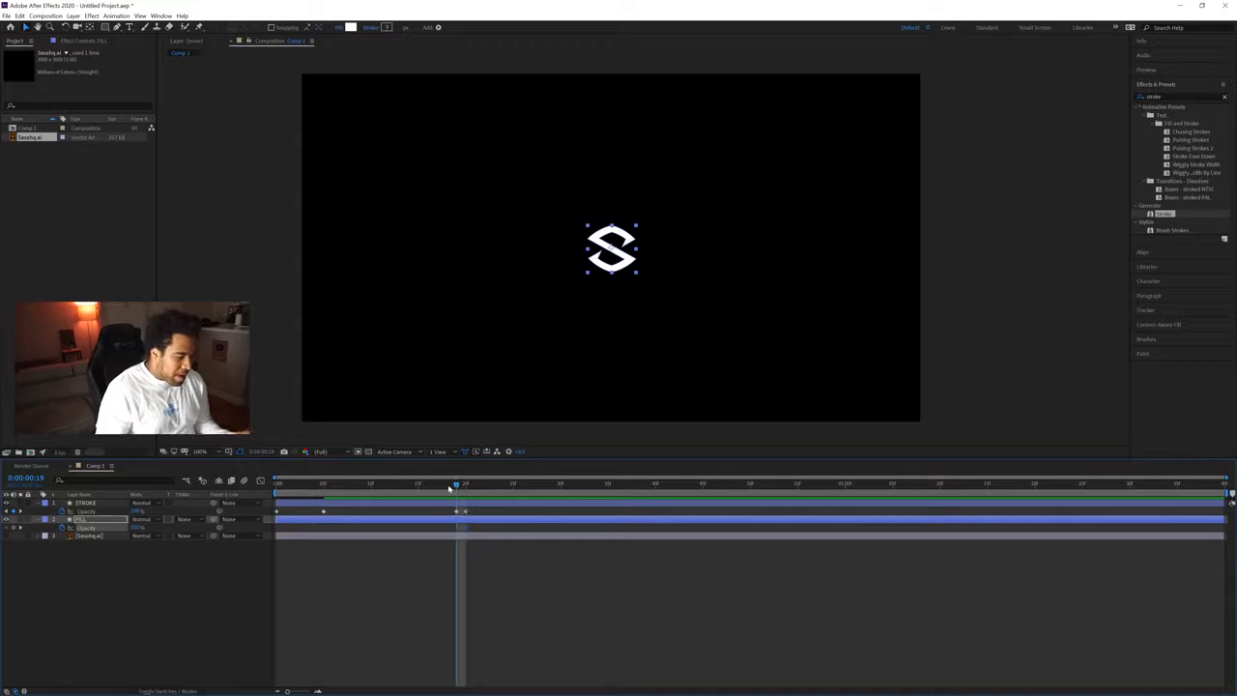
# Add an Opacity keyframe of 0% to the FILL layer at 0:00:00:19 and preview the switch from outline to fill.
pyautogui.click(15, 527)
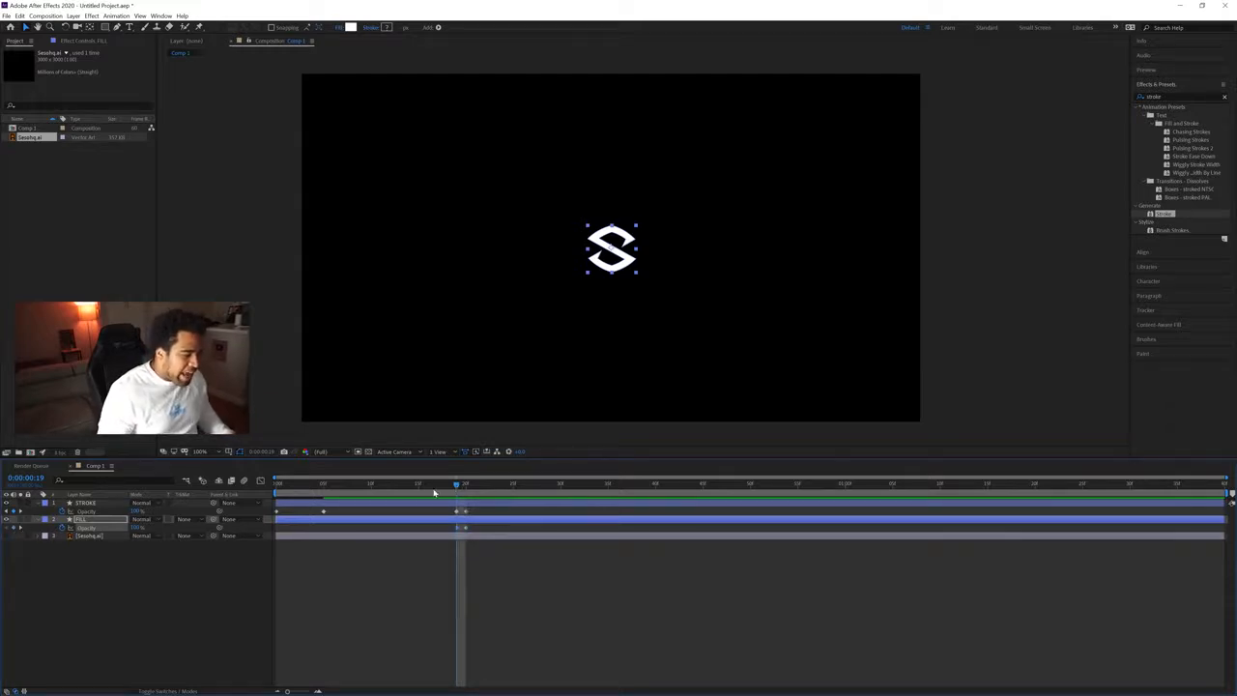
pyautogui.moveTo(136, 527); pyautogui.dragTo(41, 527)
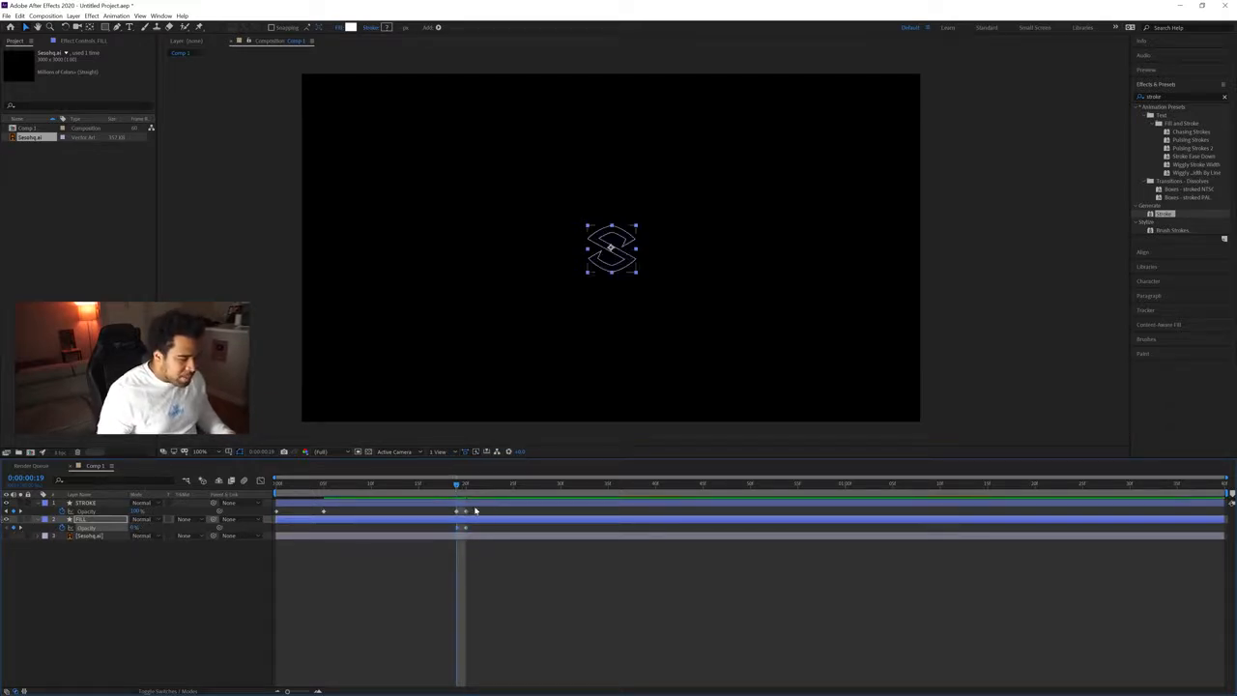
pyautogui.moveTo(457, 485); pyautogui.dragTo(465, 486)
pyautogui.click(342, 445)
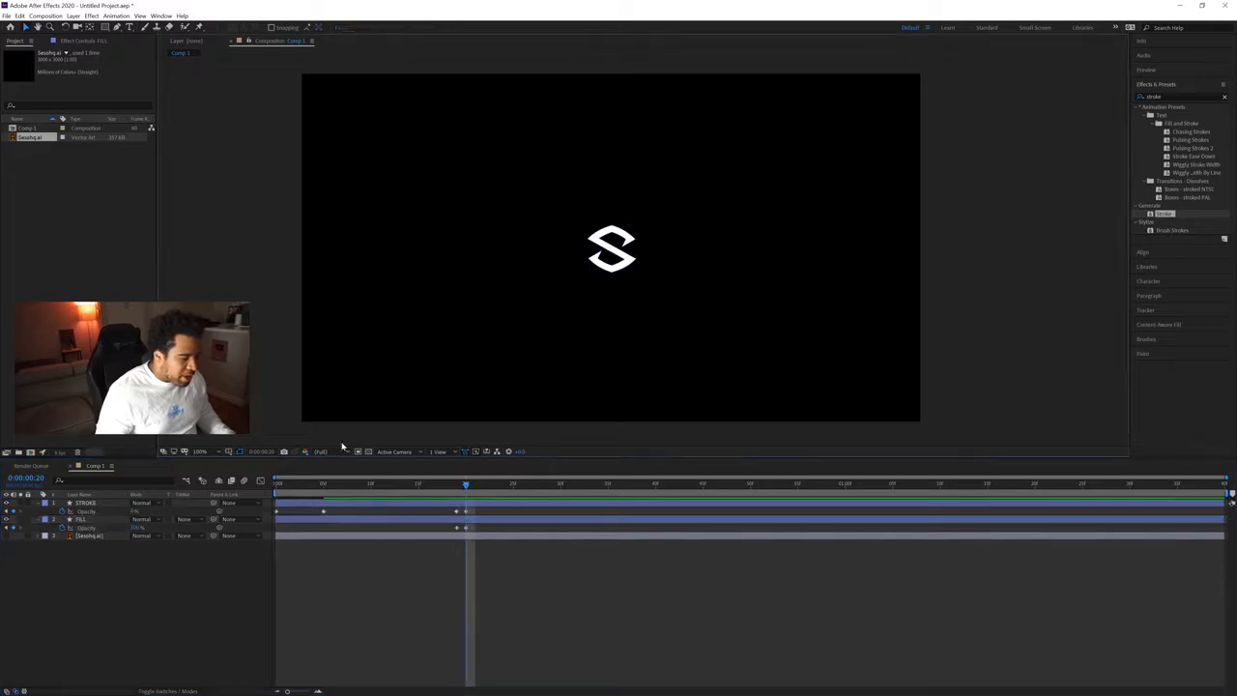
pyautogui.press('Home')
pyautogui.moveTo(283, 480); pyautogui.dragTo(464, 491)
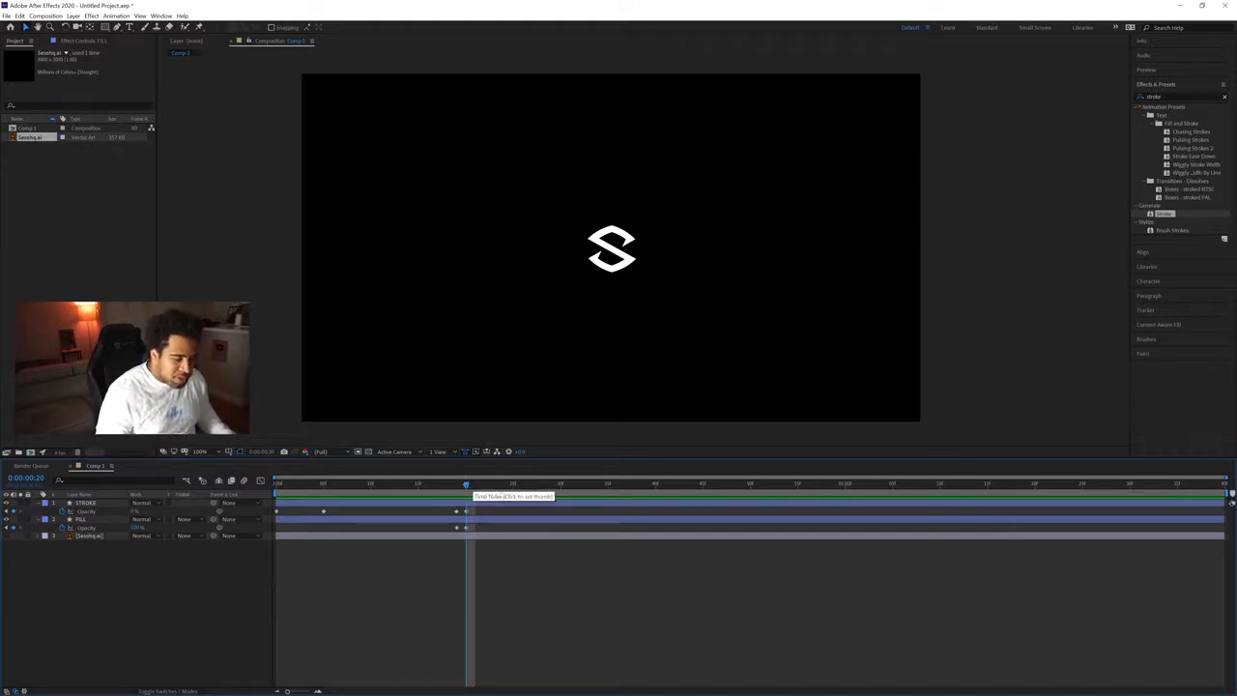
pyautogui.click(611, 249)
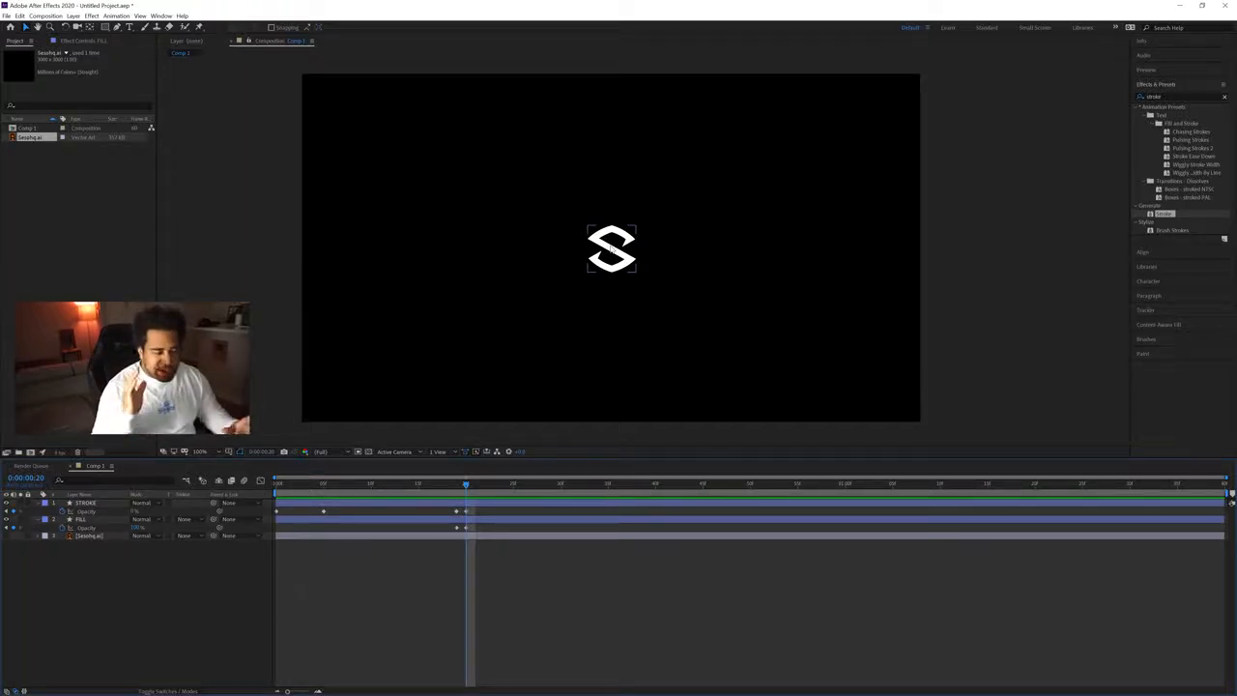
# Reveal the FILL layer's Scale and add Scale keyframes at 0:00:00:35 and 0:00:00:20.
pyautogui.click(609, 485)
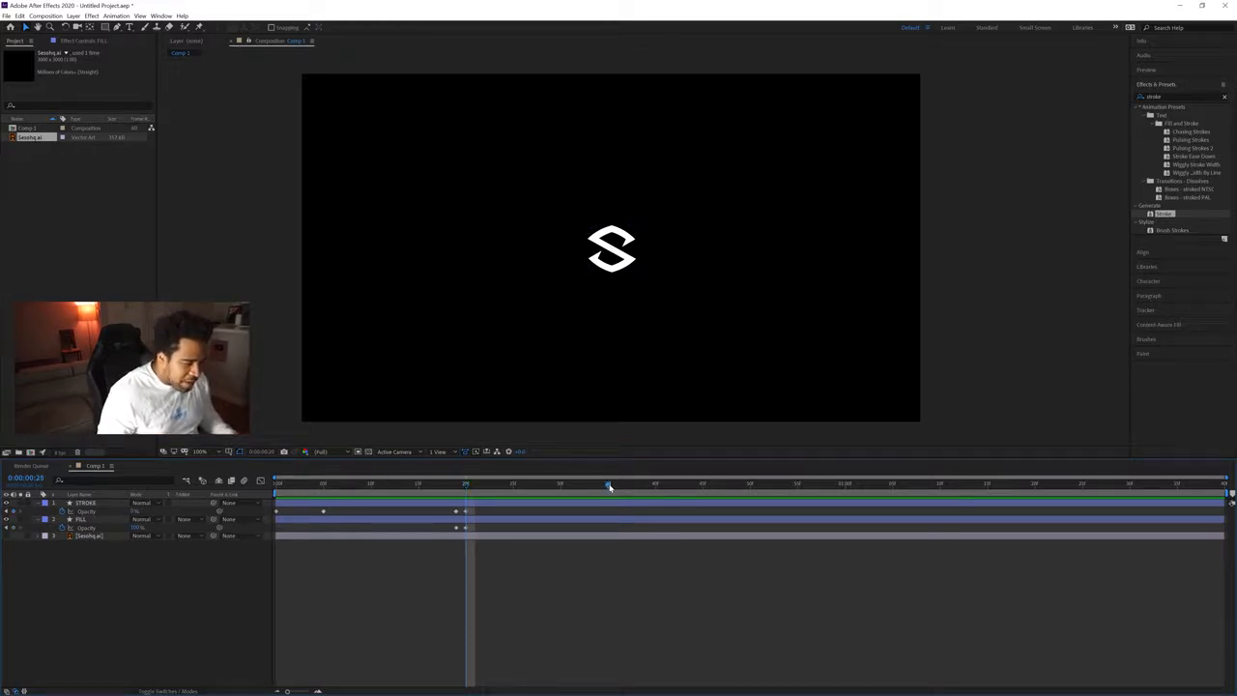
pyautogui.click(93, 522)
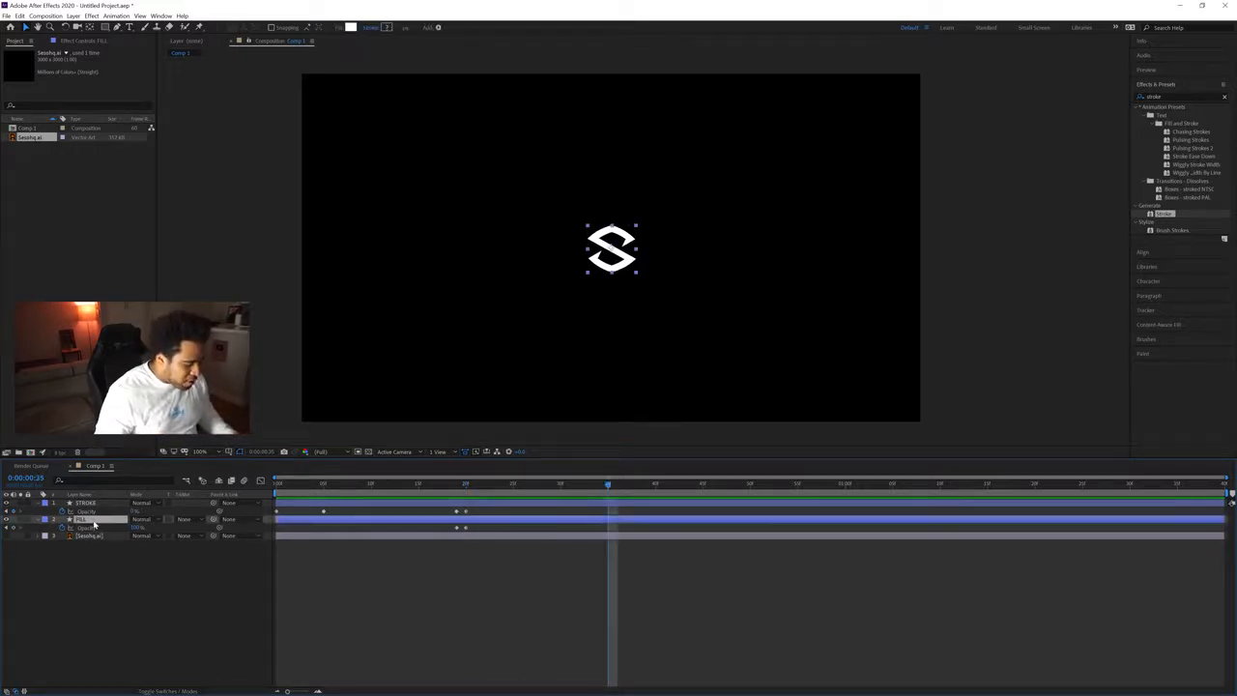
pyautogui.hotkey('alt', 'shift', 's')
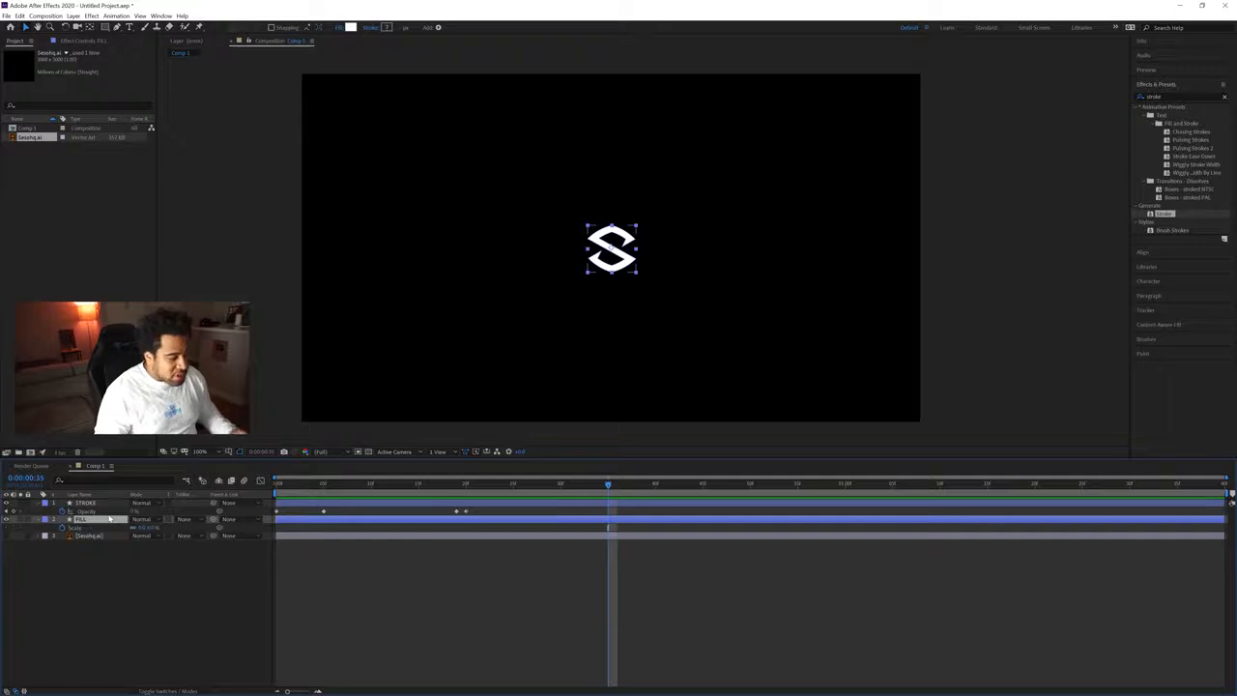
pyautogui.click(62, 528)
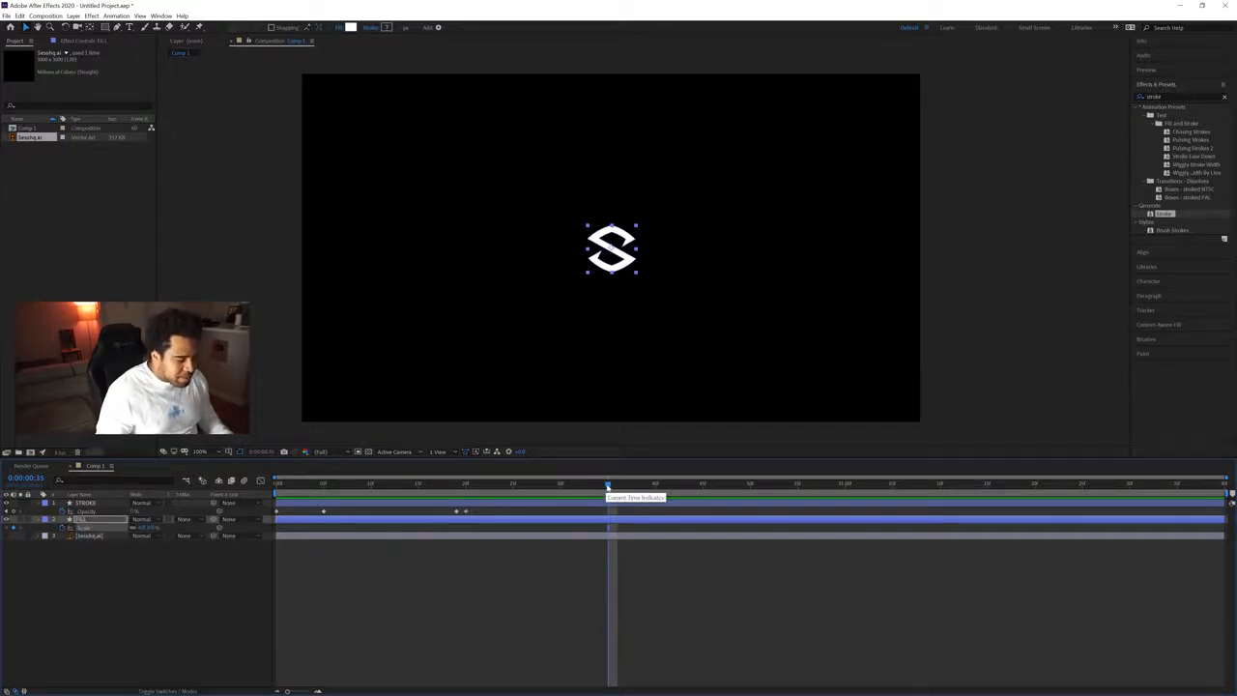
pyautogui.moveTo(608, 486); pyautogui.dragTo(467, 487)
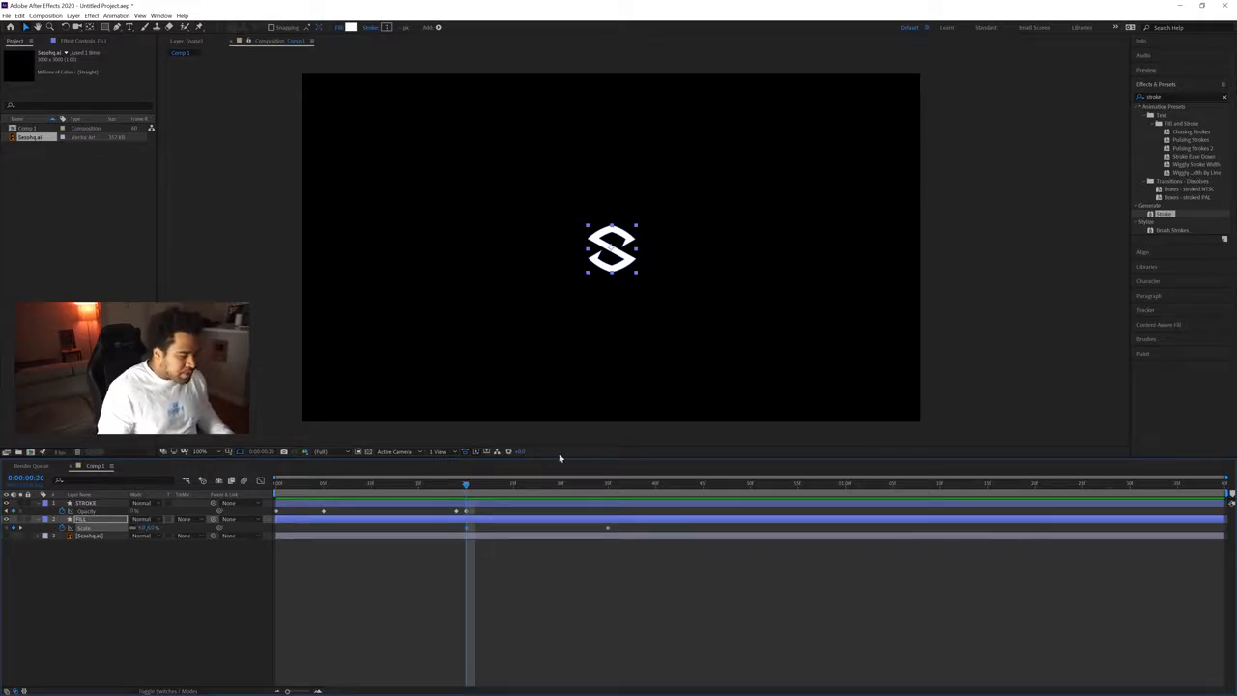
pyautogui.click(611, 566)
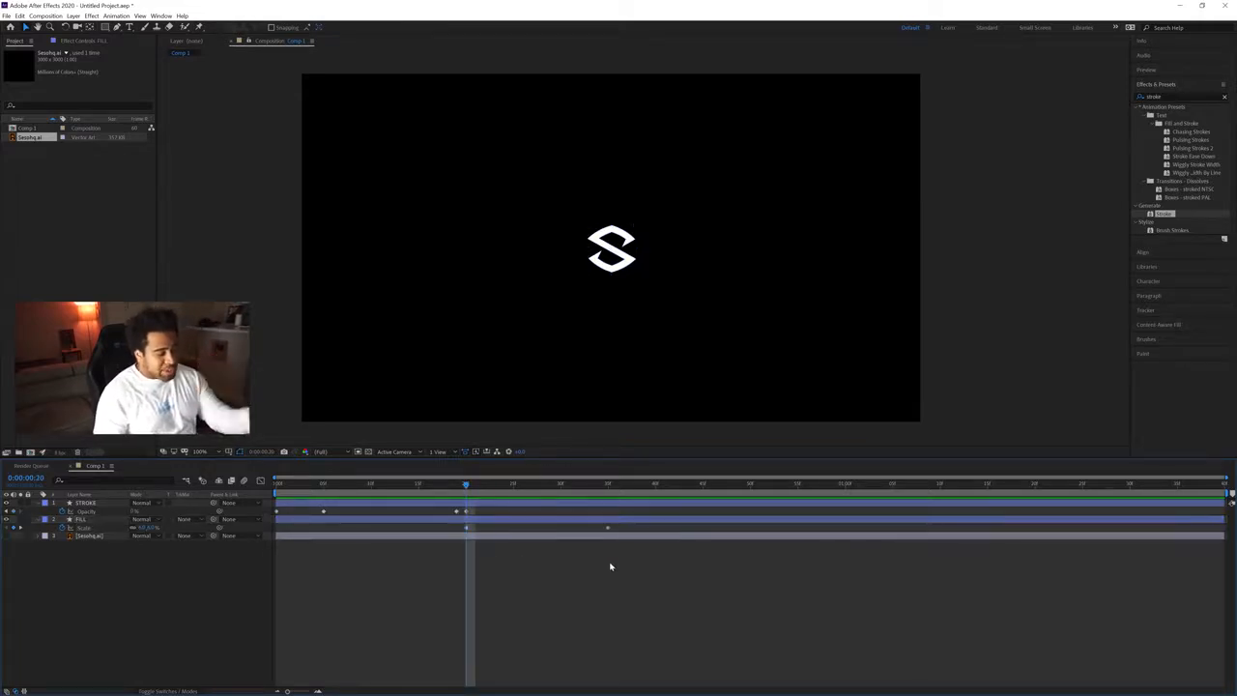
# Set the FILL layer's Scale to 27% at the 0:00:00:35 keyframe and scrub through the growing logo.
pyautogui.moveTo(475, 489); pyautogui.dragTo(609, 488)
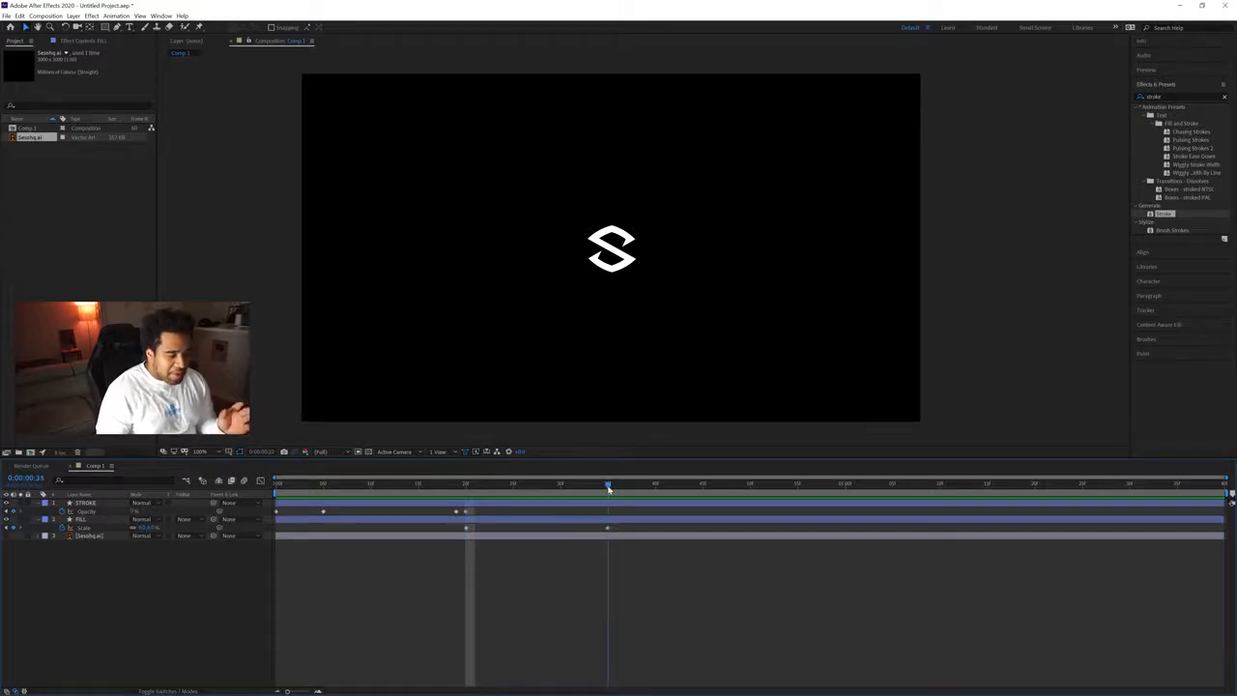
pyautogui.moveTo(141, 529)
pyautogui.mouseDown()
pyautogui.moveTo(170, 527)
pyautogui.moveTo(152, 527)
pyautogui.mouseUp()
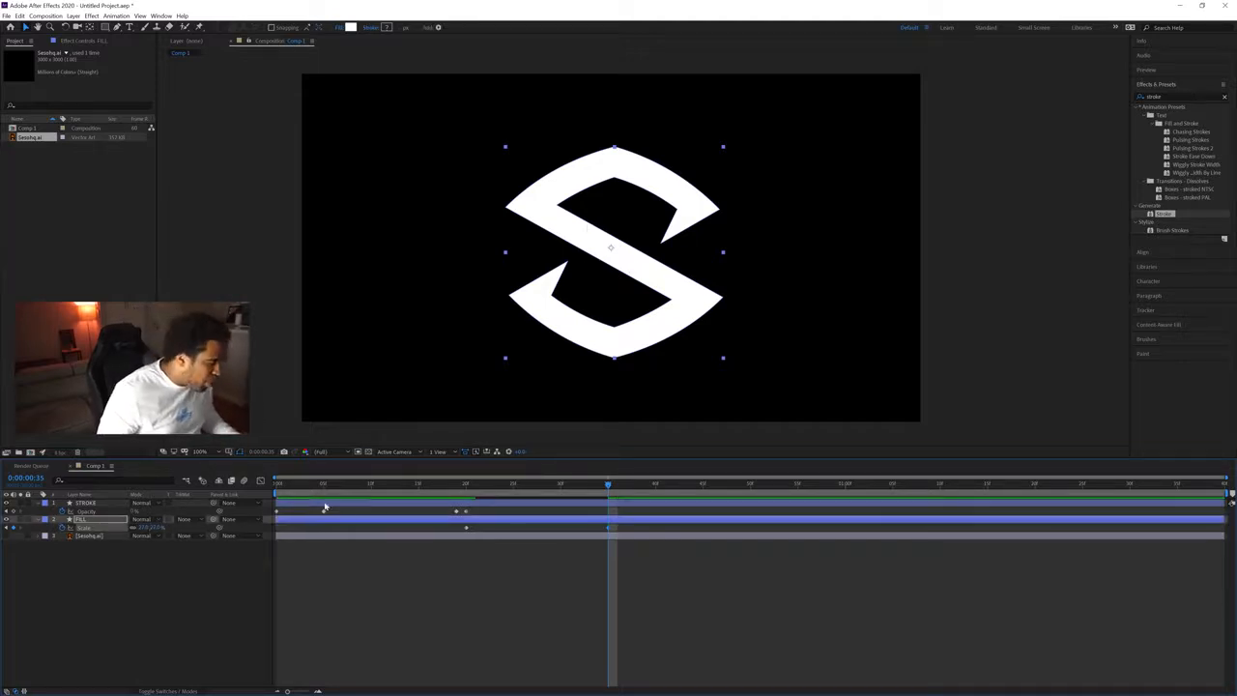
pyautogui.click(454, 544)
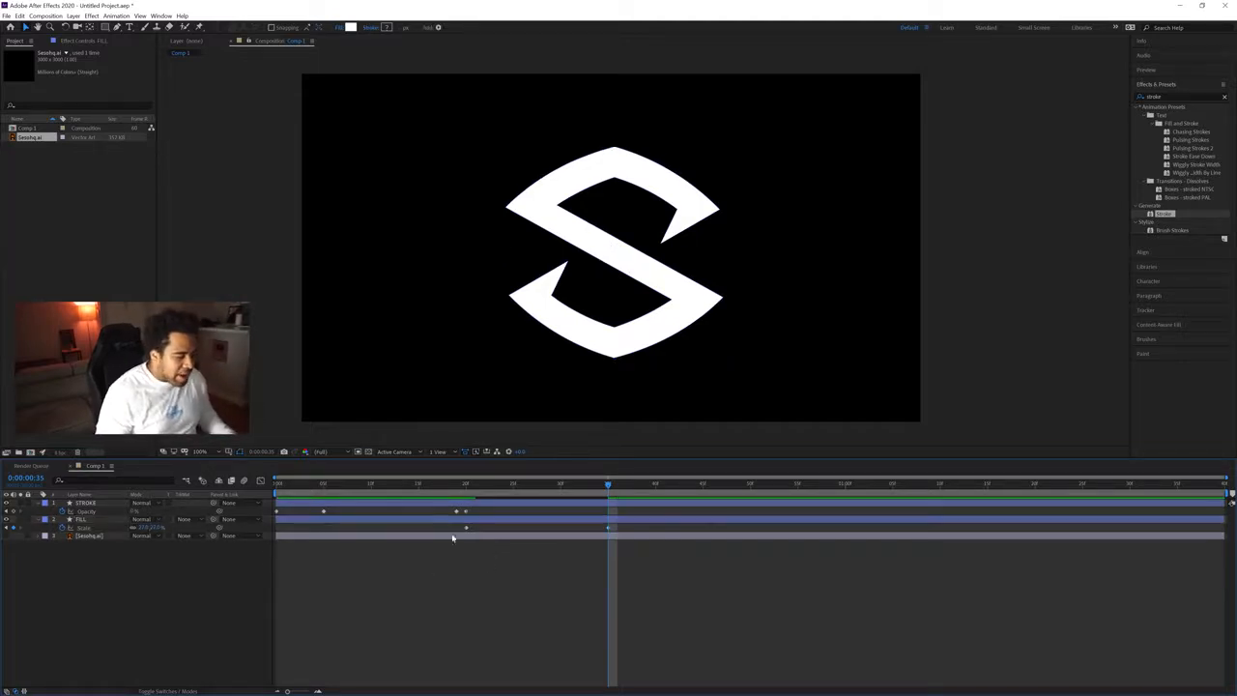
pyautogui.moveTo(294, 486); pyautogui.dragTo(608, 493)
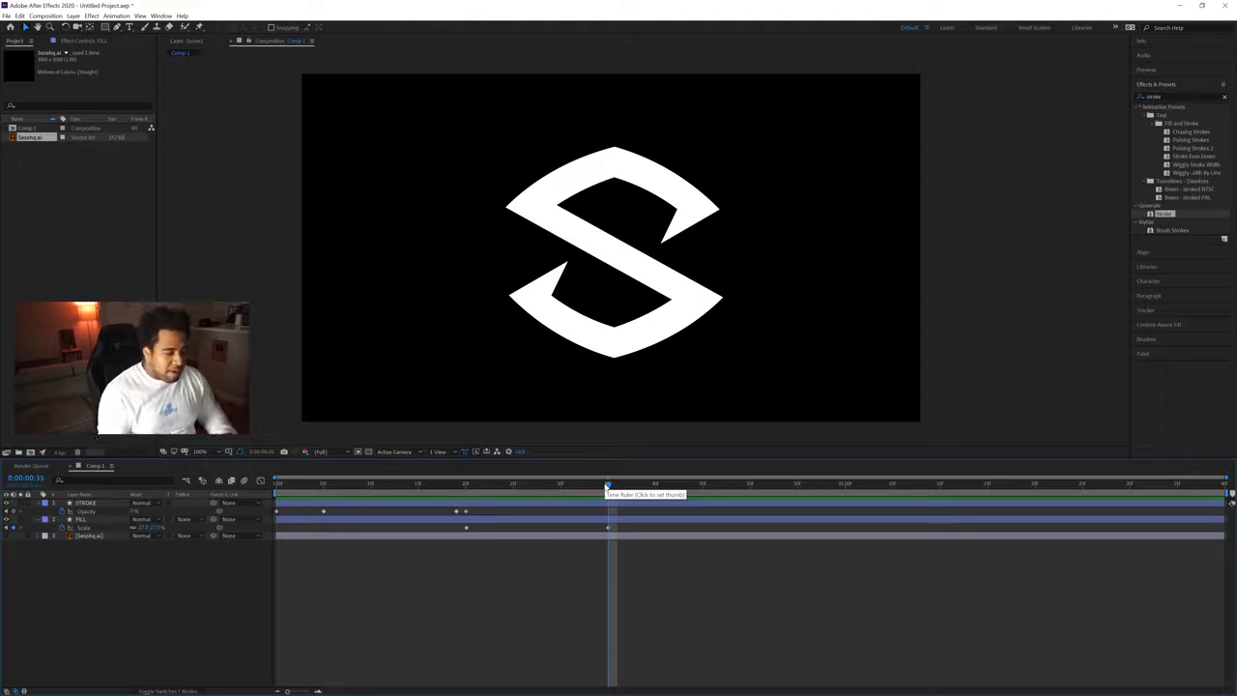
# Create a white (FFFFFF) solid layer and place it beneath the FILL layer.
pyautogui.click(617, 485)
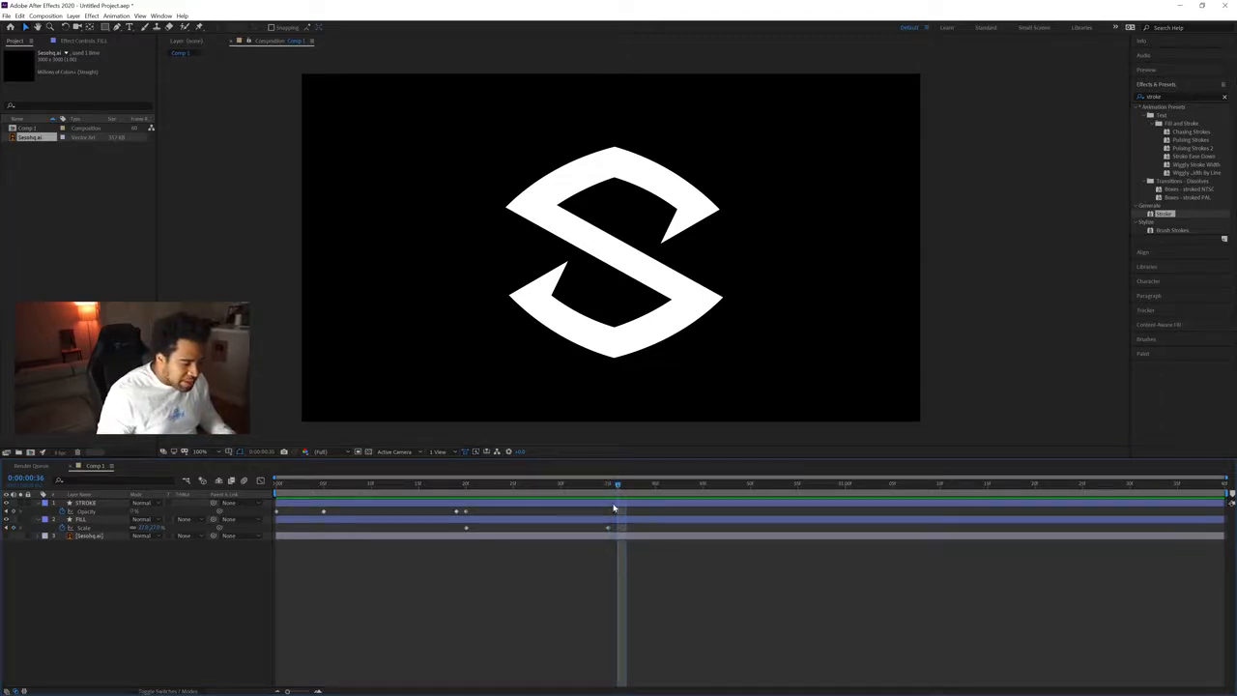
pyautogui.rightClick(97, 553)
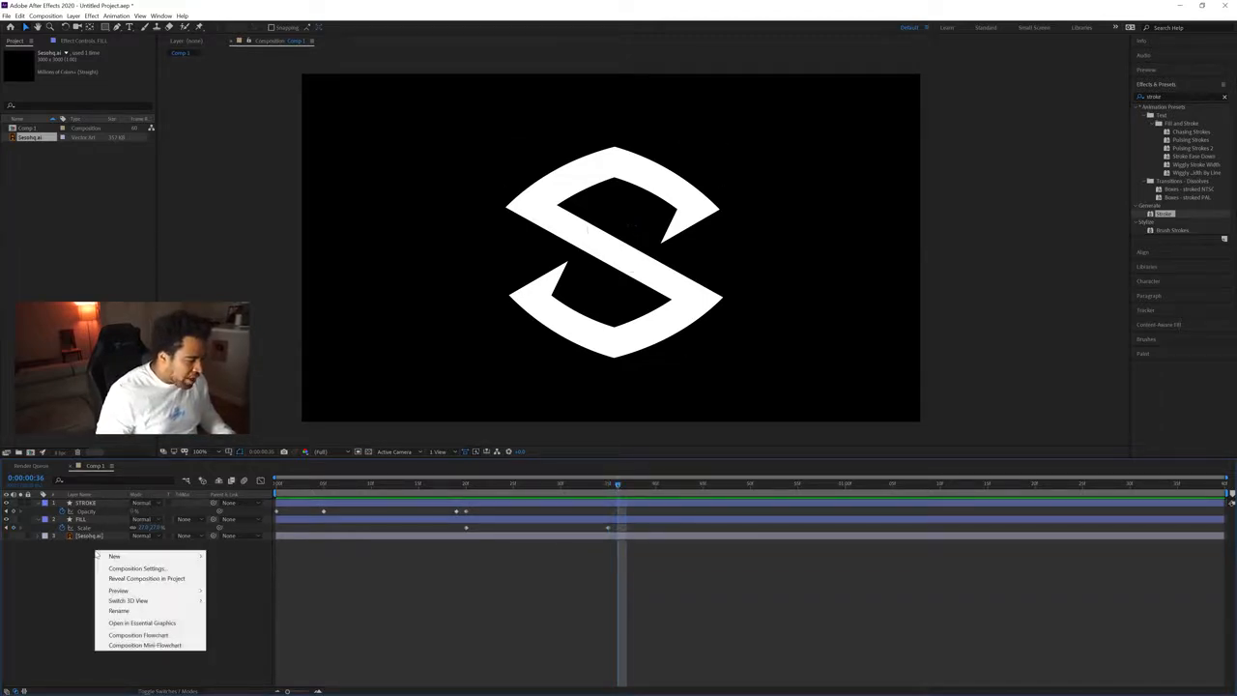
pyautogui.moveTo(155, 557)
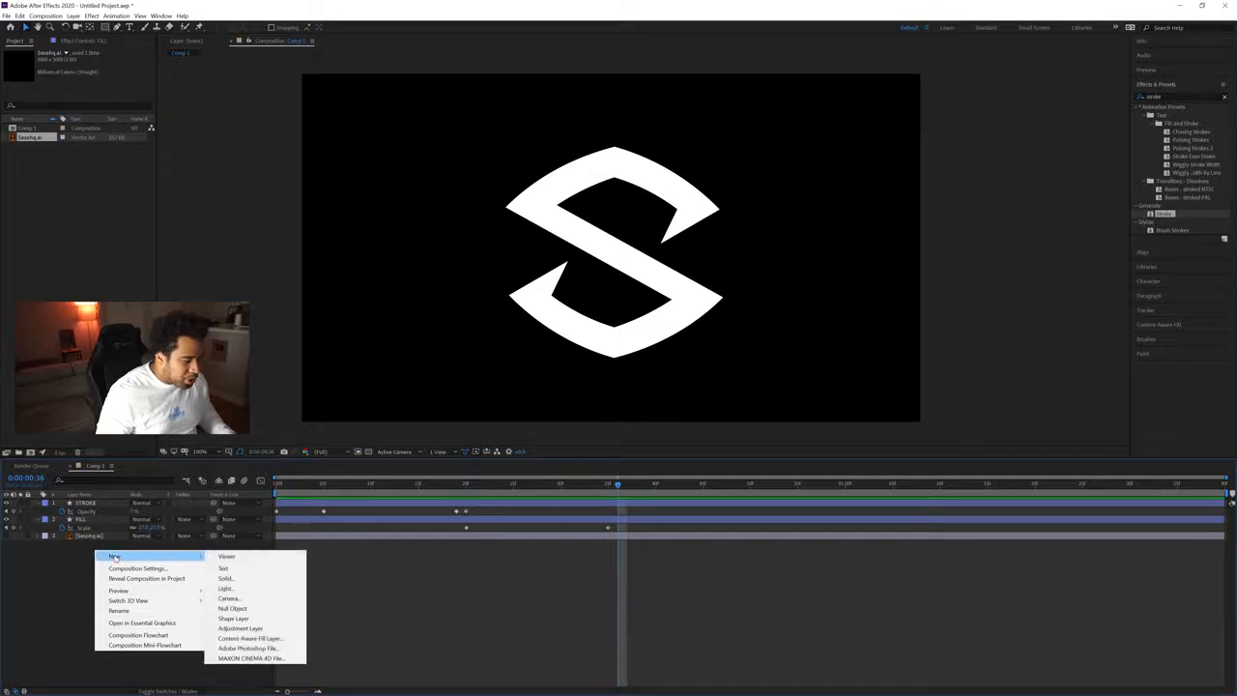
pyautogui.click(245, 580)
pyautogui.click(611, 414)
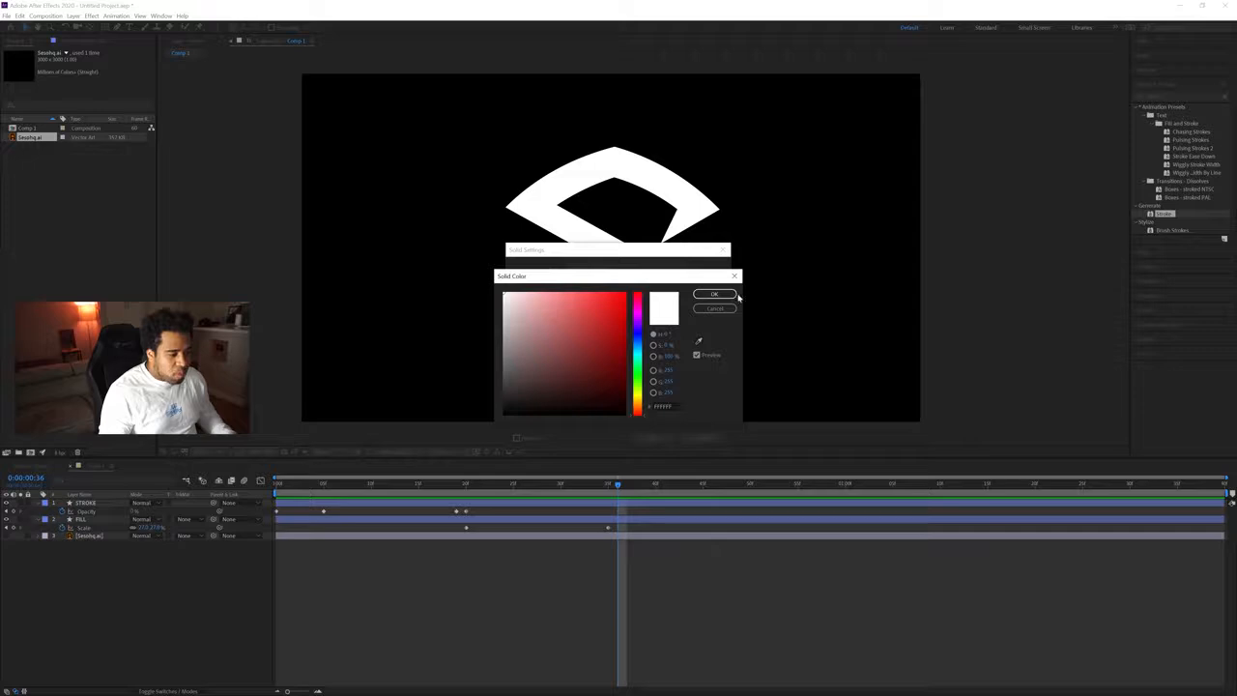
pyautogui.click(714, 293)
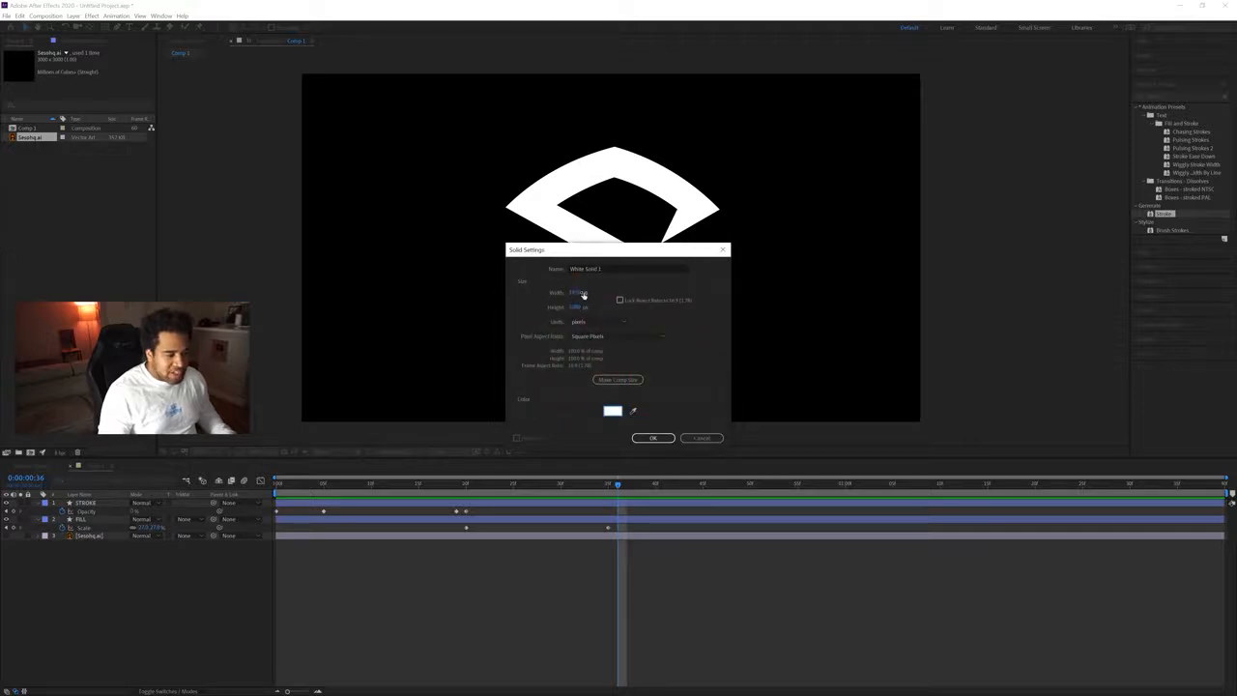
pyautogui.click(653, 438)
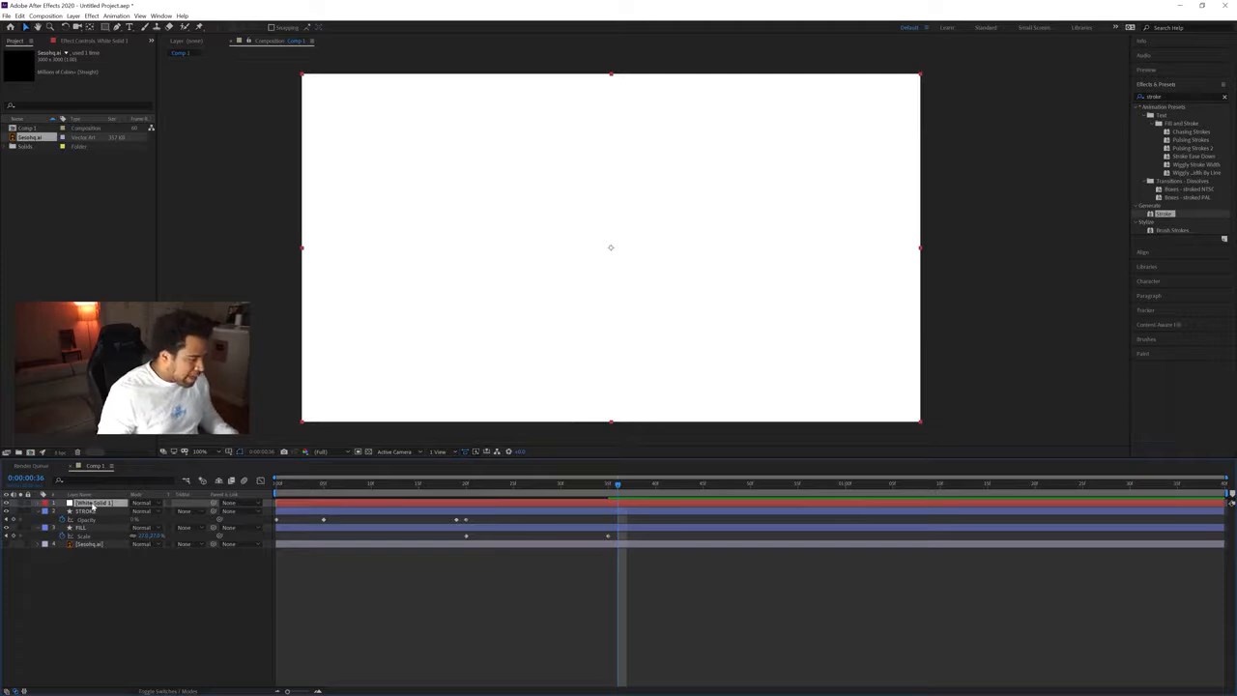
pyautogui.moveTo(98, 504); pyautogui.dragTo(96, 537)
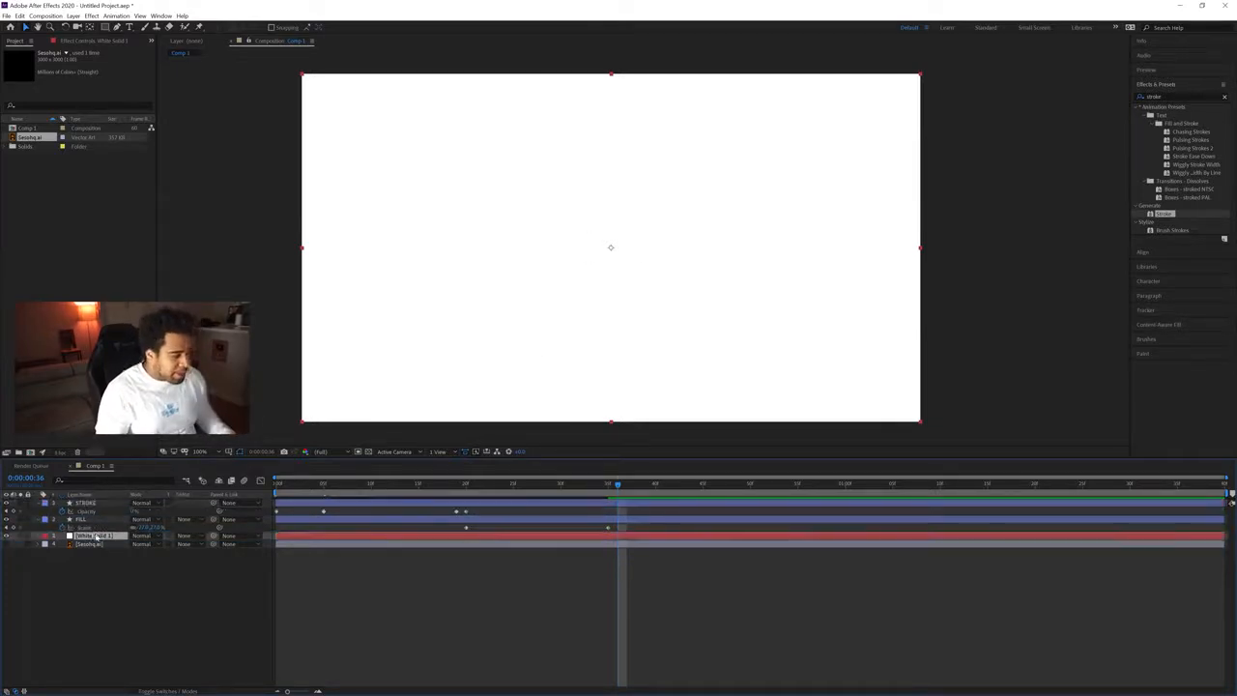
# Duplicate the FILL layer and rename the copy Invert.
pyautogui.click(96, 522)
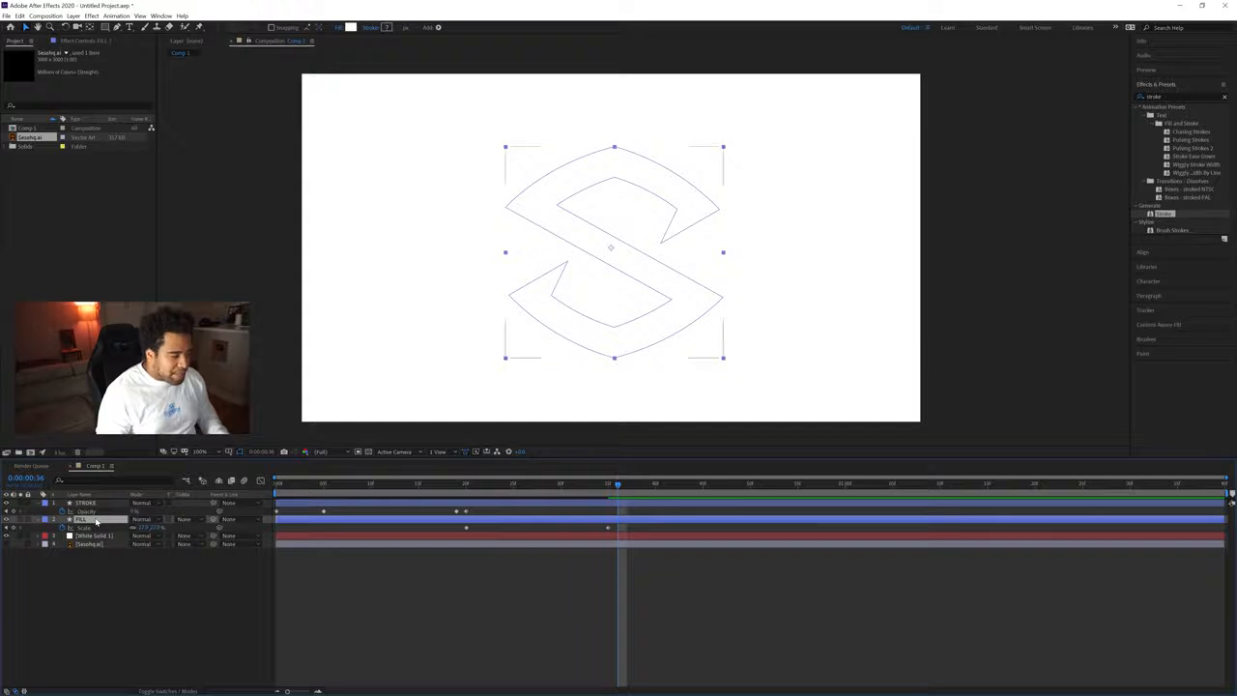
pyautogui.hotkey('ctrl', 'd')
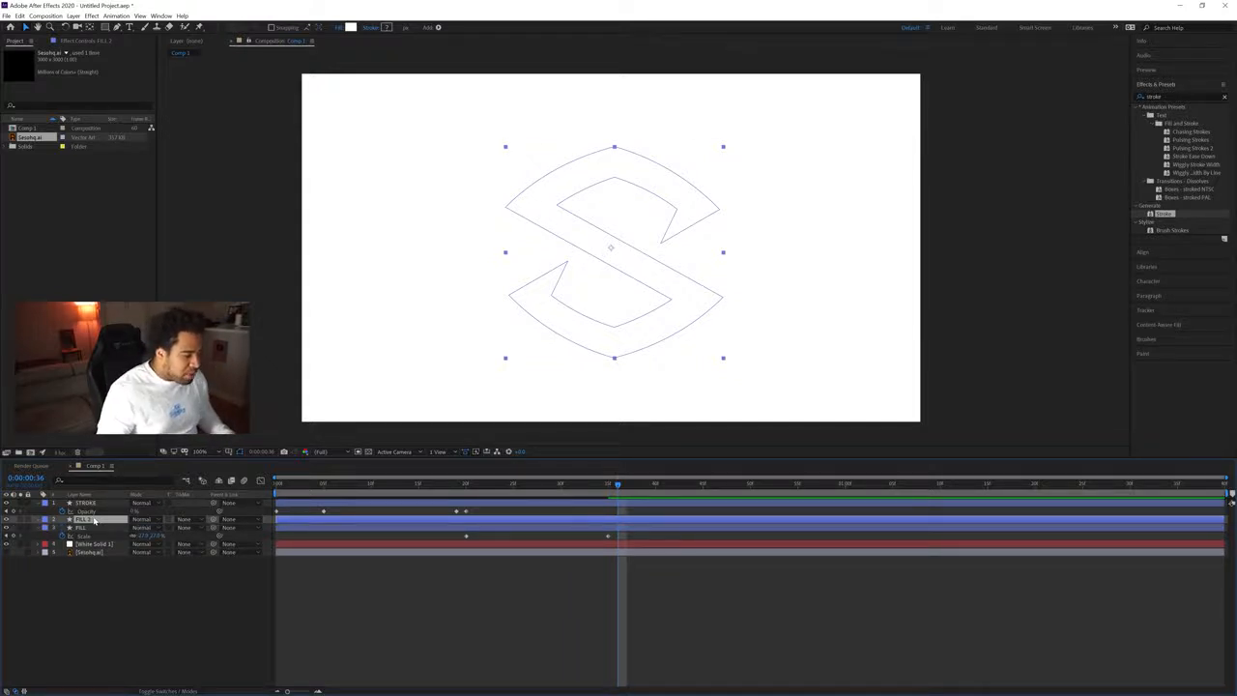
pyautogui.rightClick(94, 521)
pyautogui.click(126, 501)
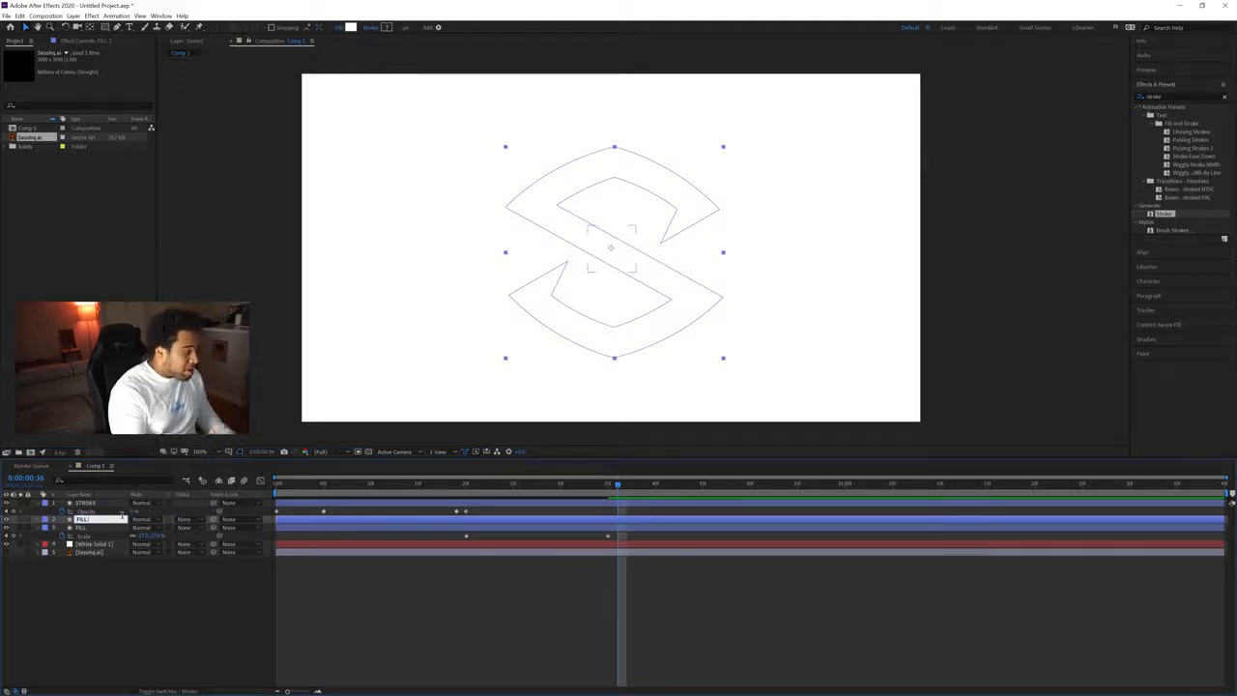
pyautogui.write('FILL Inn')
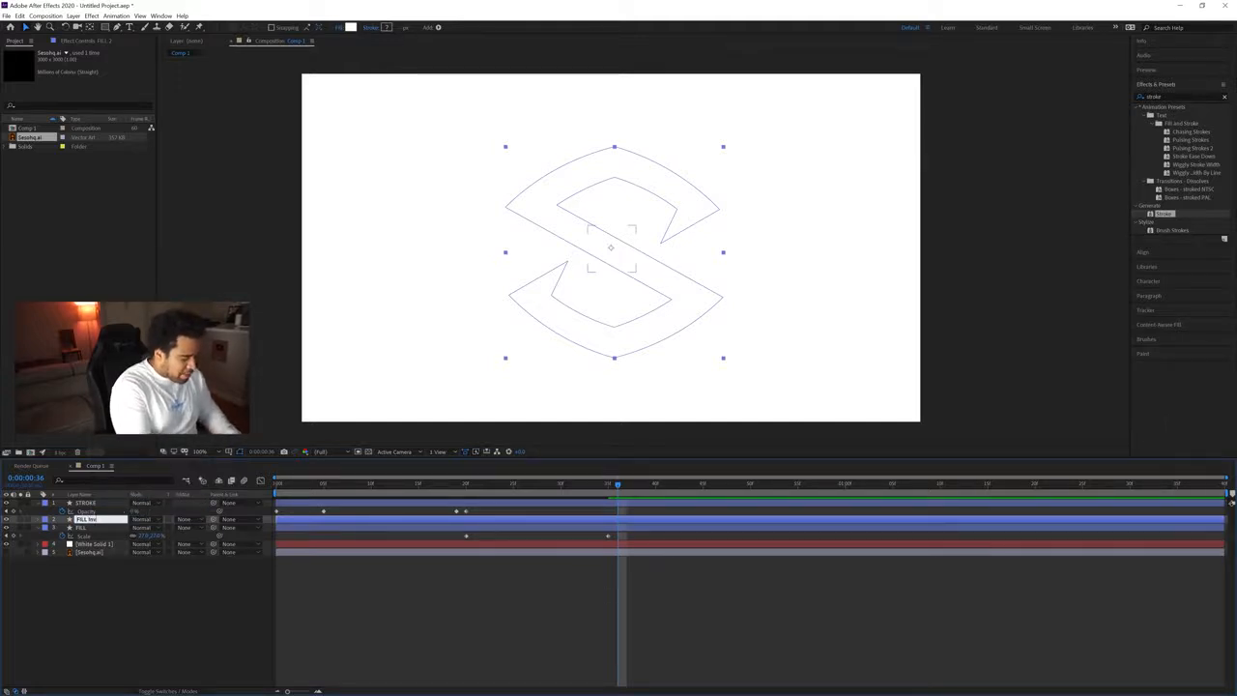
pyautogui.press('Return')
pyautogui.rightClick(94, 520)
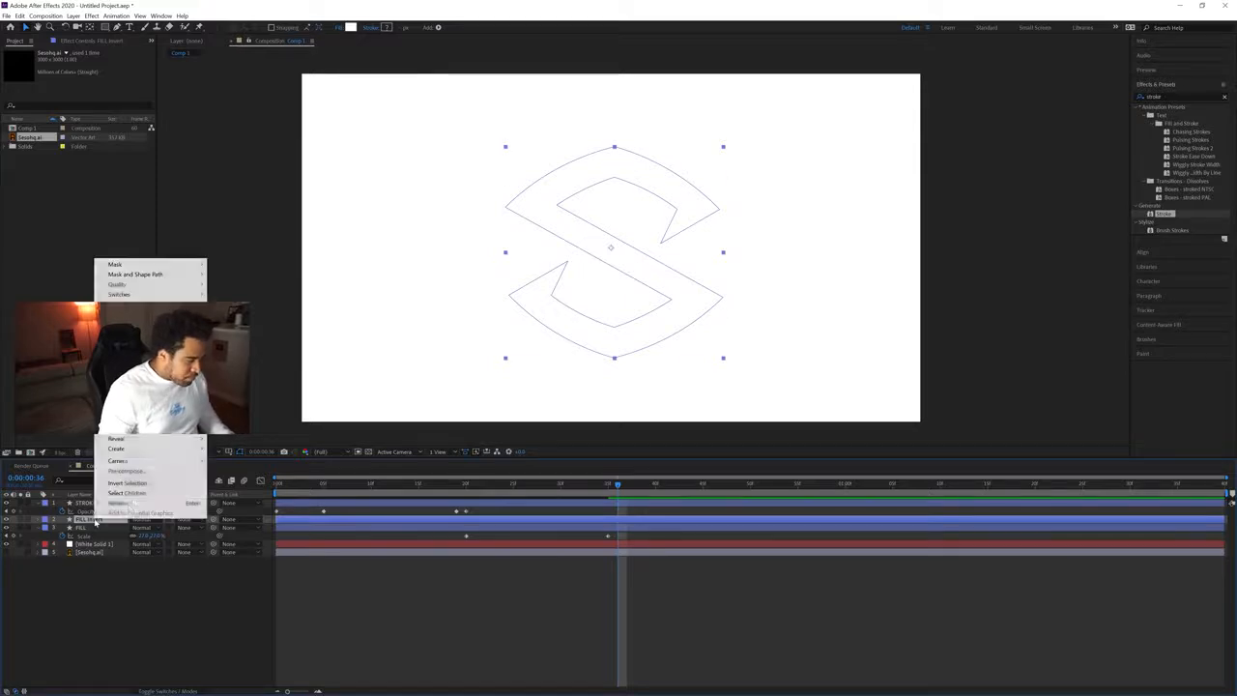
pyautogui.click(130, 504)
pyautogui.write('In')
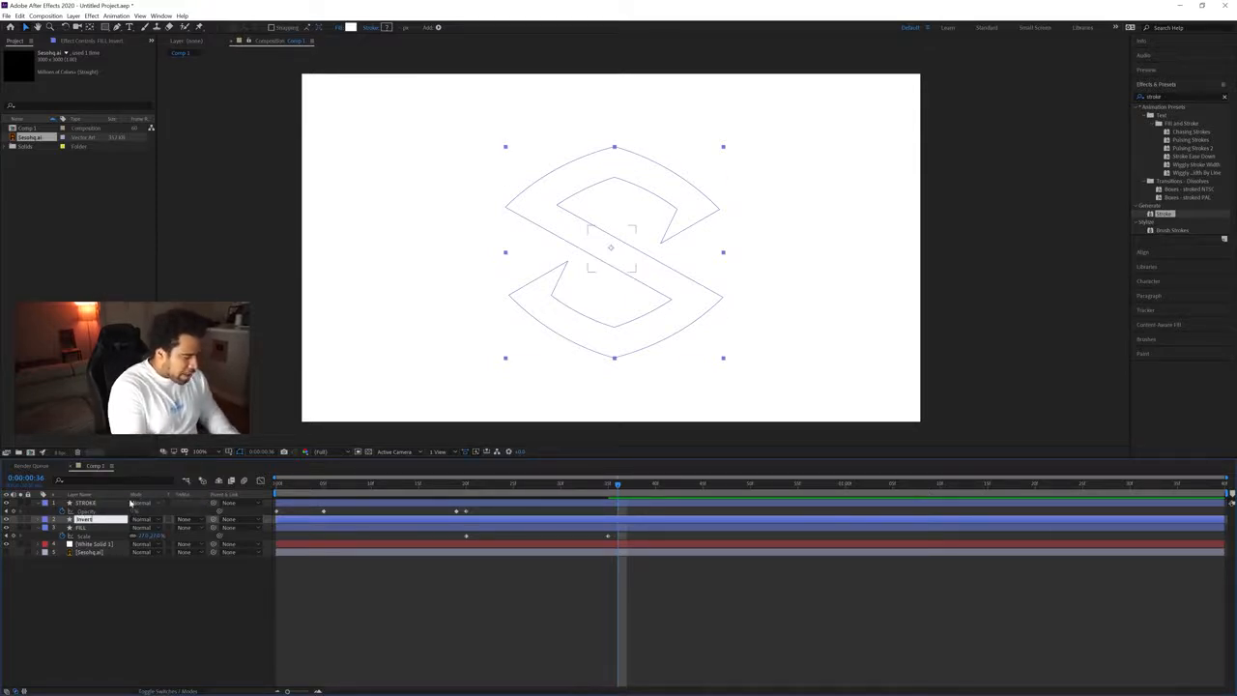
pyautogui.write('vert')
pyautogui.press('Return')
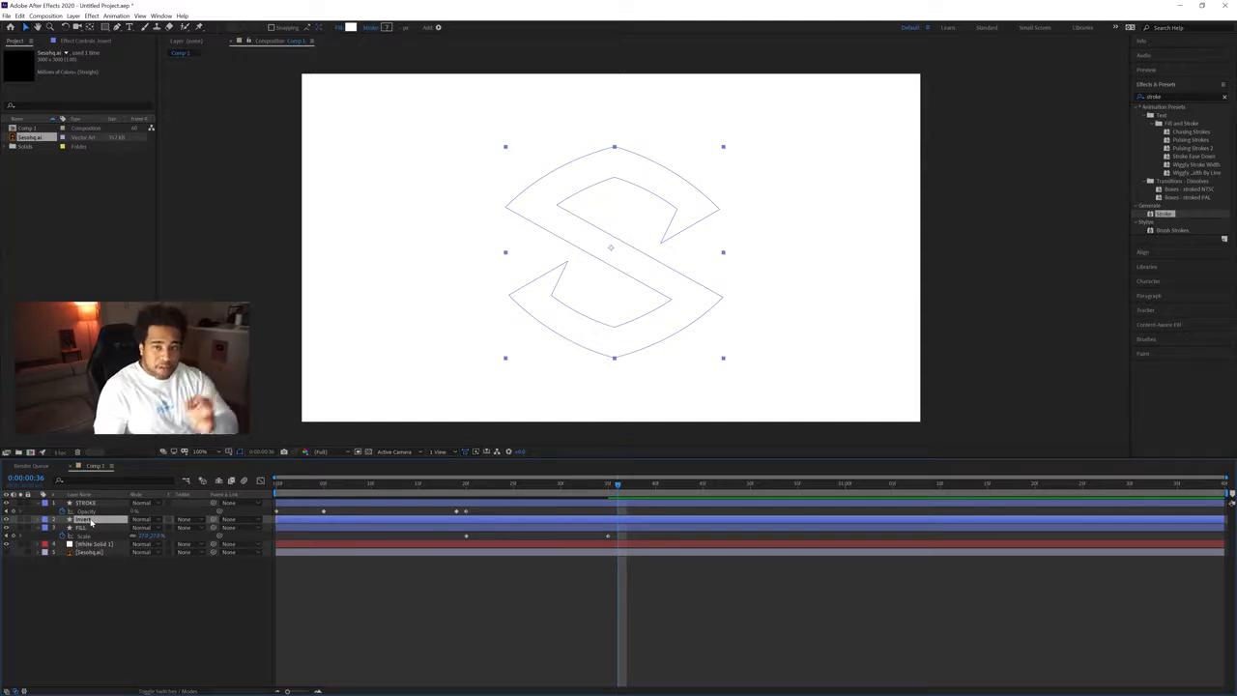
# Move the Invert layer beneath FILL, directly above the white solid.
pyautogui.moveTo(91, 522); pyautogui.dragTo(96, 538)
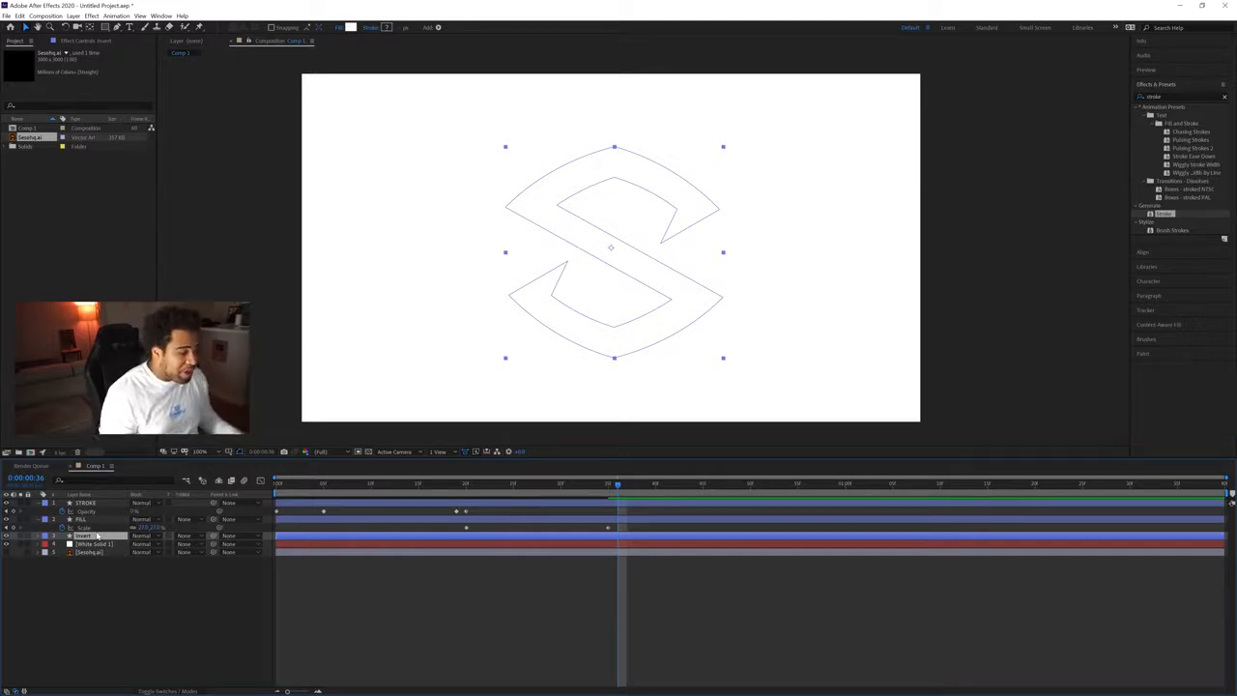
pyautogui.click(97, 545)
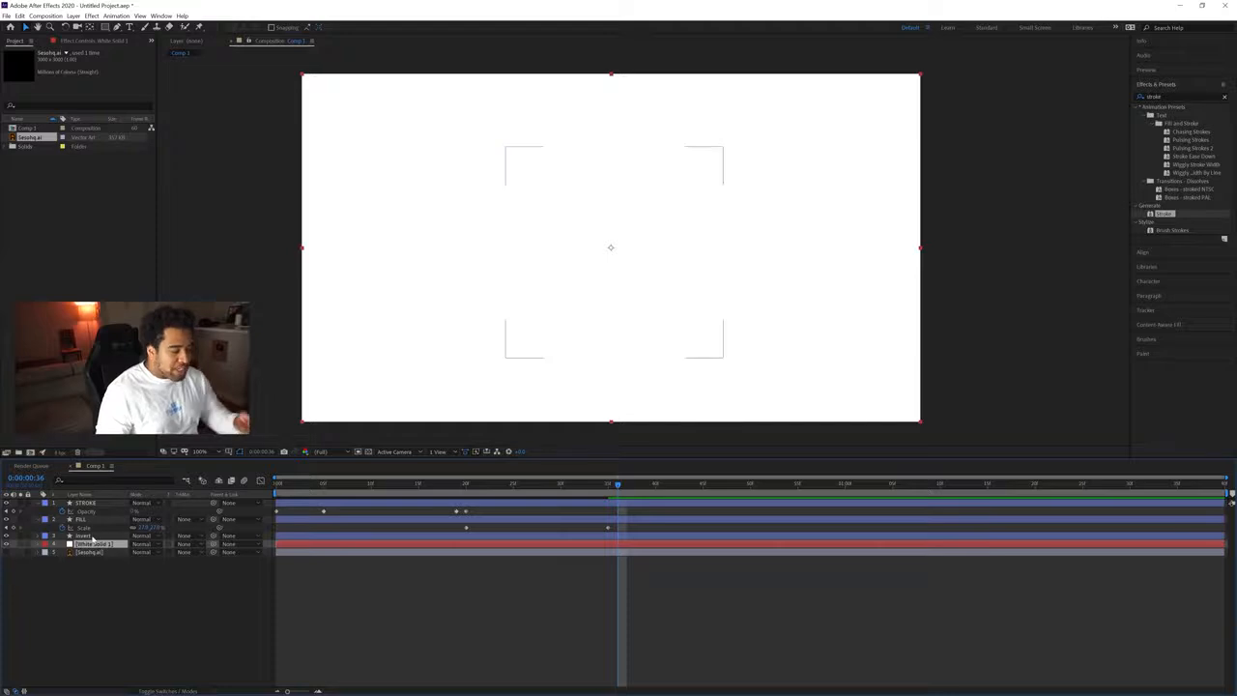
pyautogui.click(92, 536)
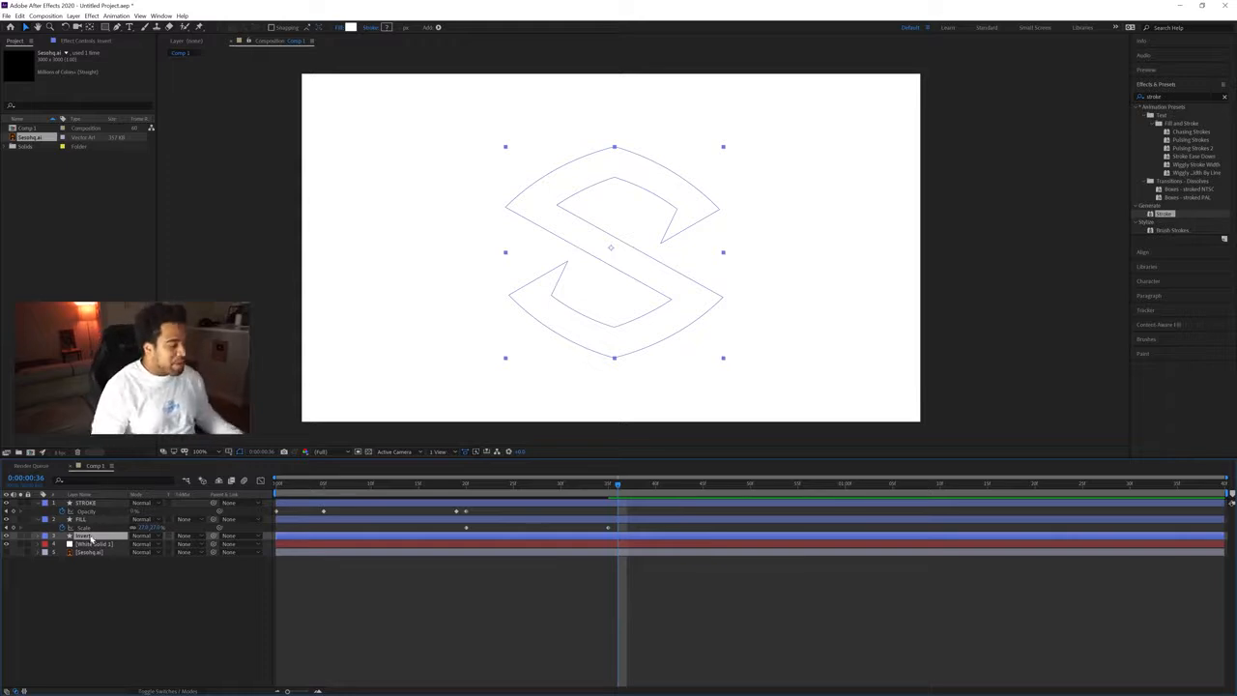
# Keyframe the white solid's Opacity at 0:00:00:36 and set it to 0% at 0:00:00:35.
pyautogui.click(94, 545)
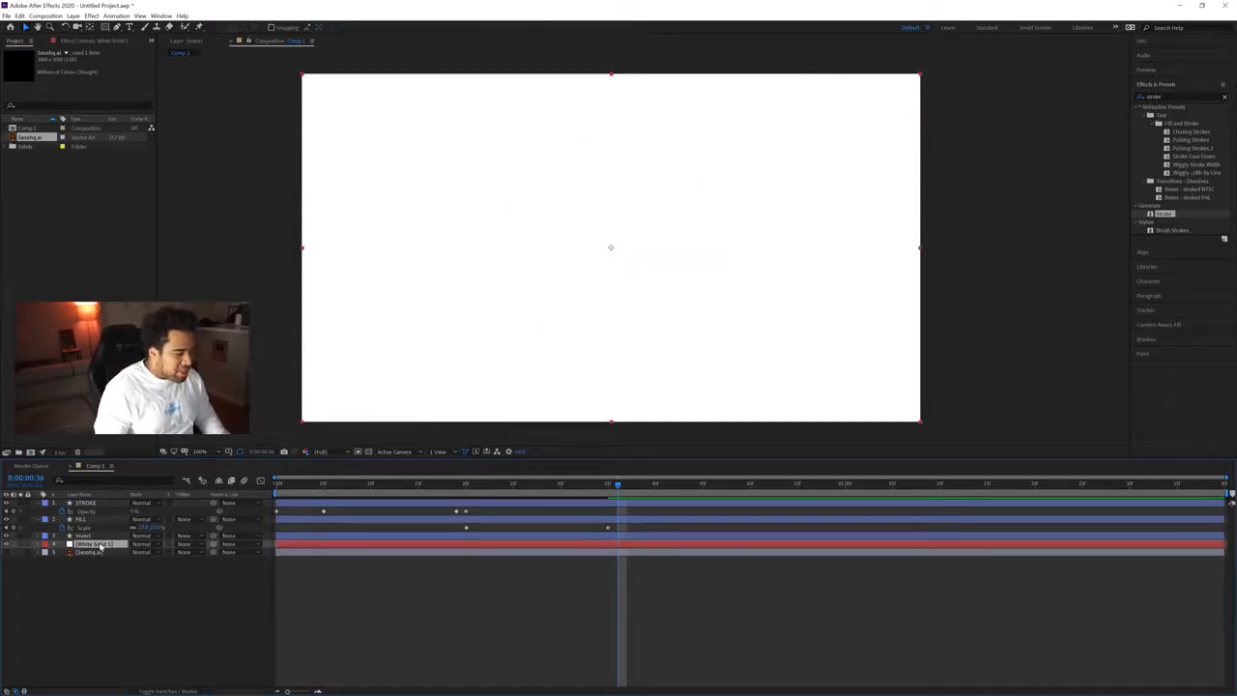
pyautogui.press('t')
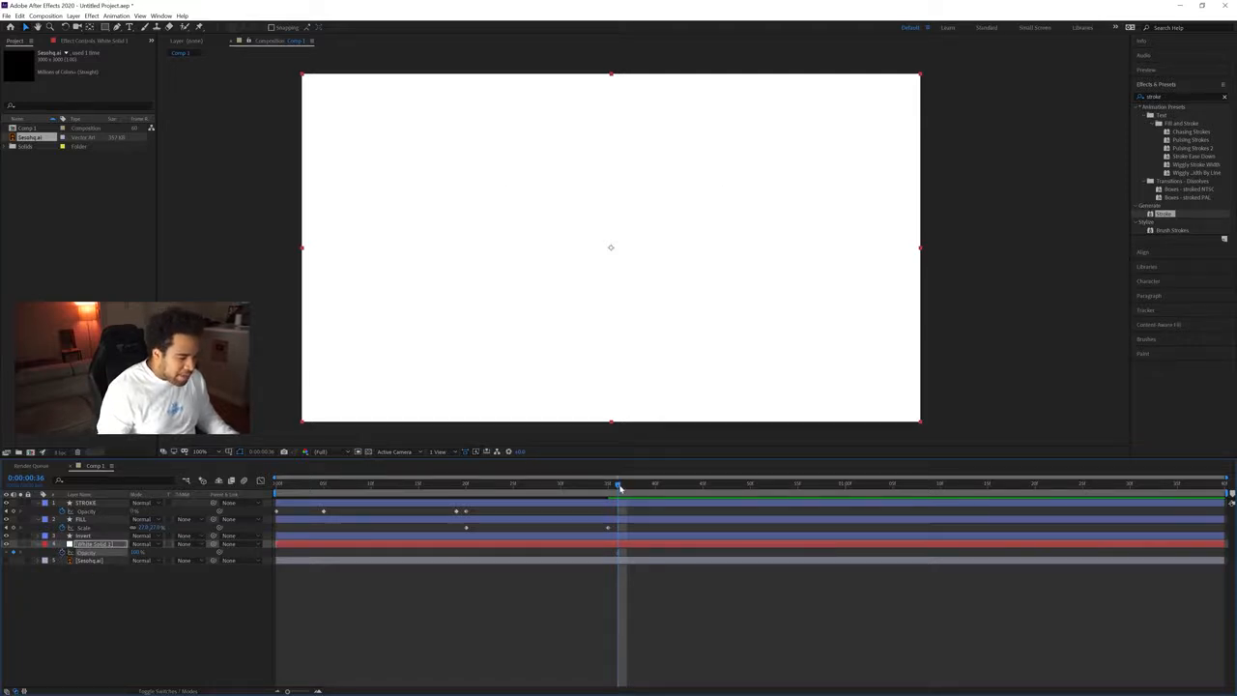
pyautogui.moveTo(620, 488); pyautogui.dragTo(609, 487)
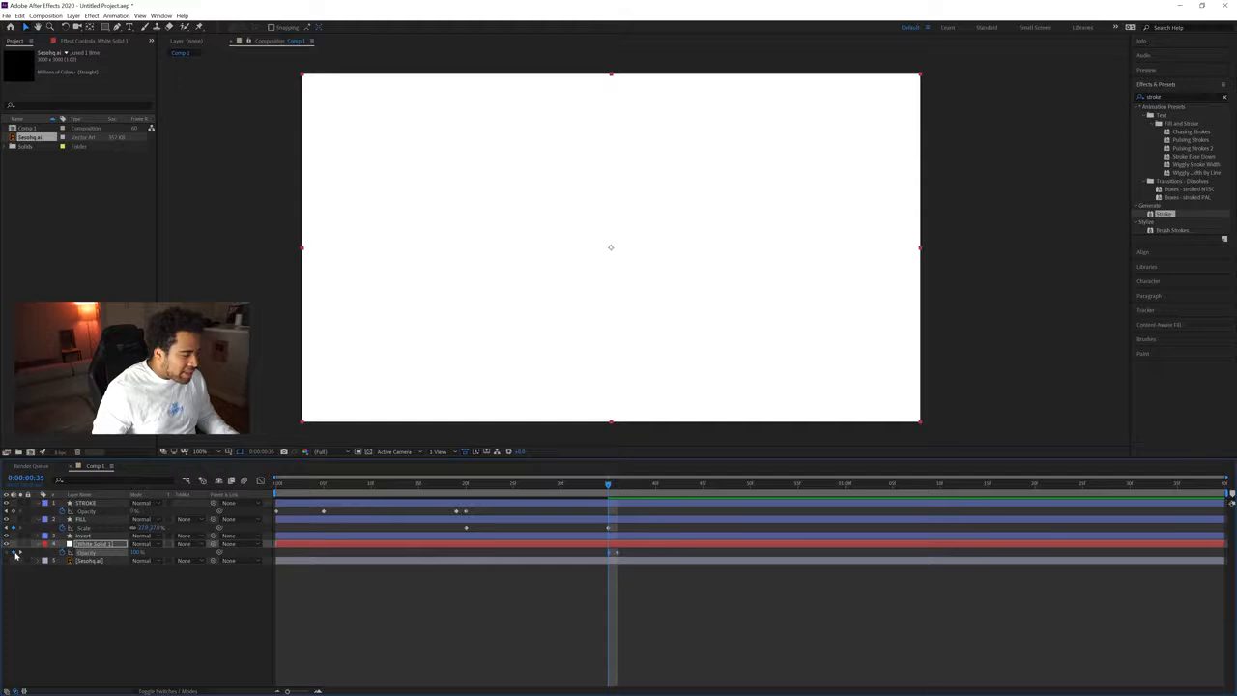
pyautogui.click(616, 552)
pyautogui.click(133, 552)
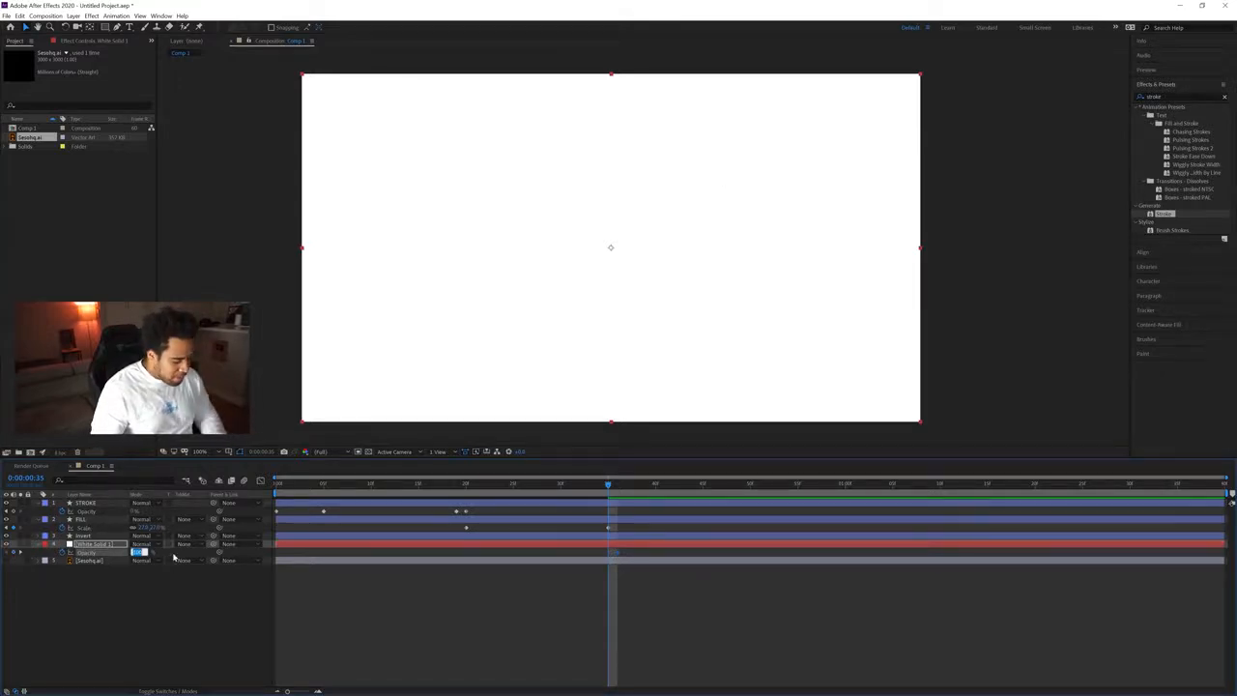
pyautogui.write('0')
pyautogui.press('Return')
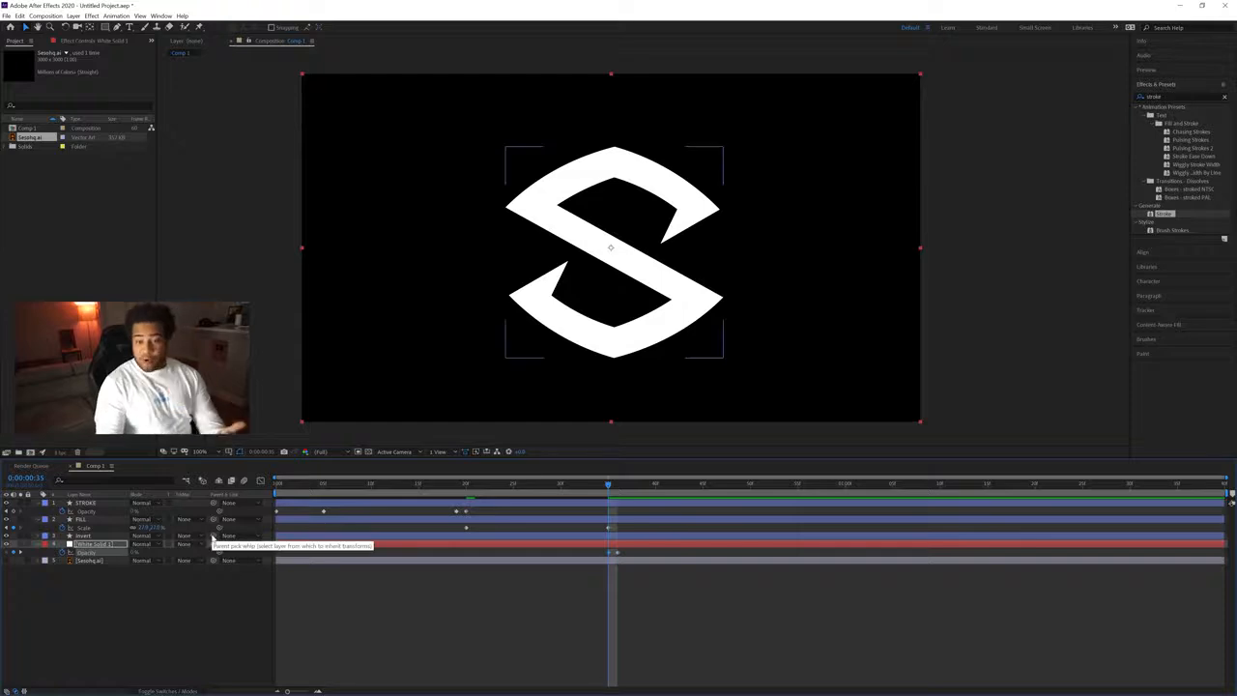
# Turn on the transparency grid and set the white solid's track matte to Alpha Inverted Matte "Invert" at 0:00:00:36.
pyautogui.click(358, 451)
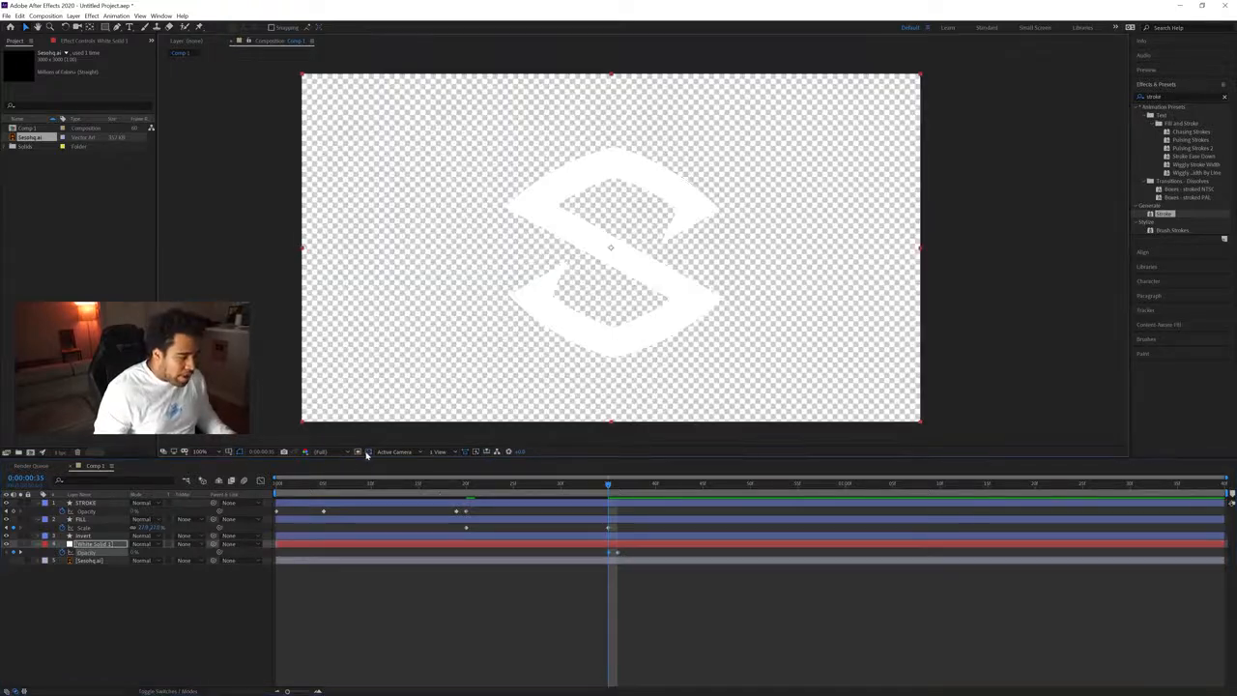
pyautogui.moveTo(608, 484)
pyautogui.mouseDown()
pyautogui.moveTo(280, 483)
pyautogui.moveTo(620, 493)
pyautogui.mouseUp()
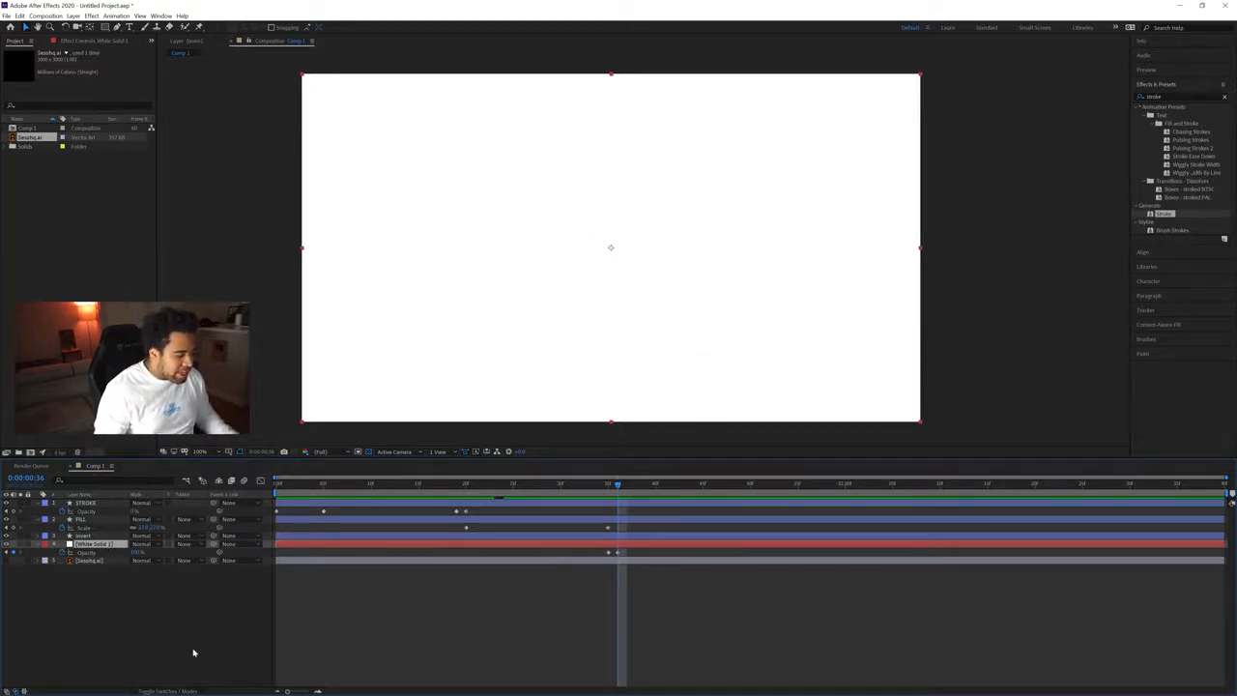
pyautogui.click(181, 690)
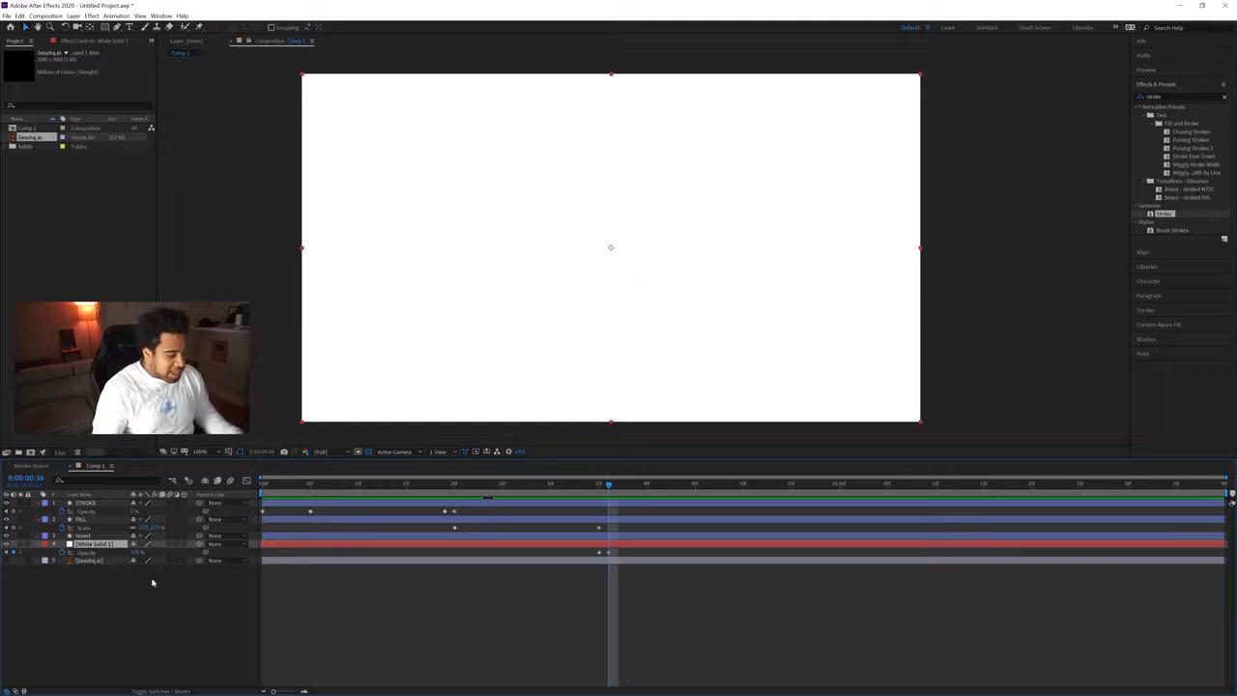
pyautogui.click(171, 688)
pyautogui.click(171, 688)
pyautogui.click(171, 688)
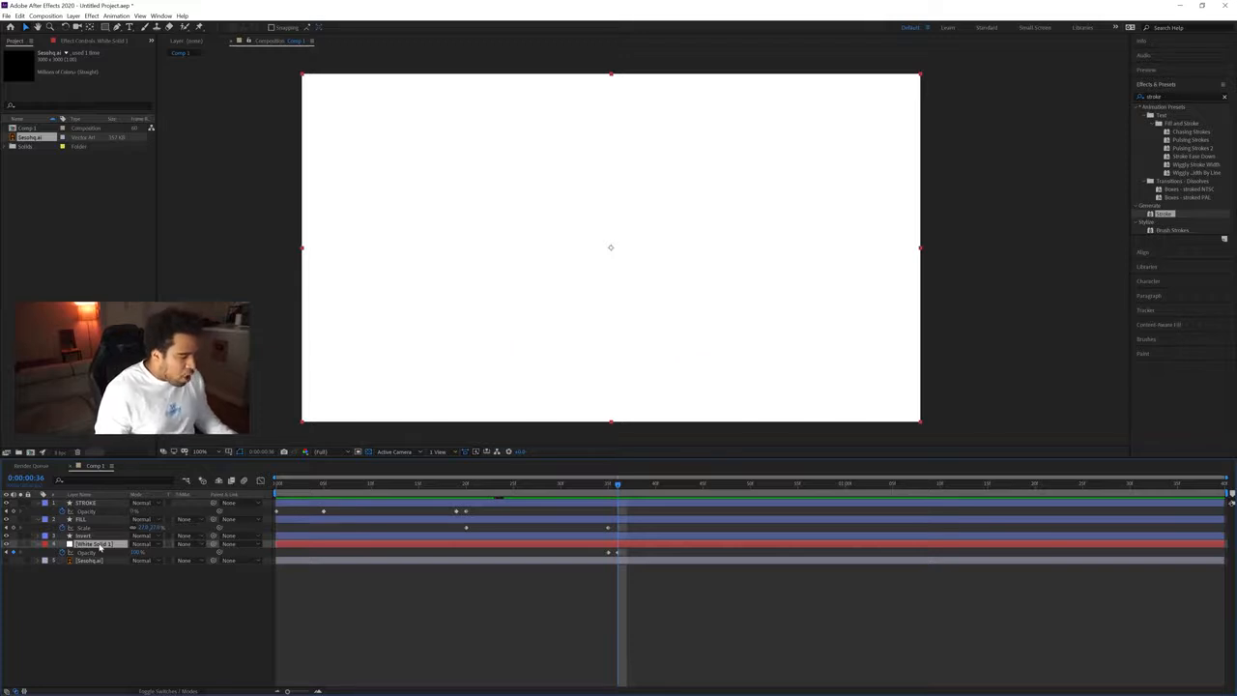
pyautogui.click(193, 547)
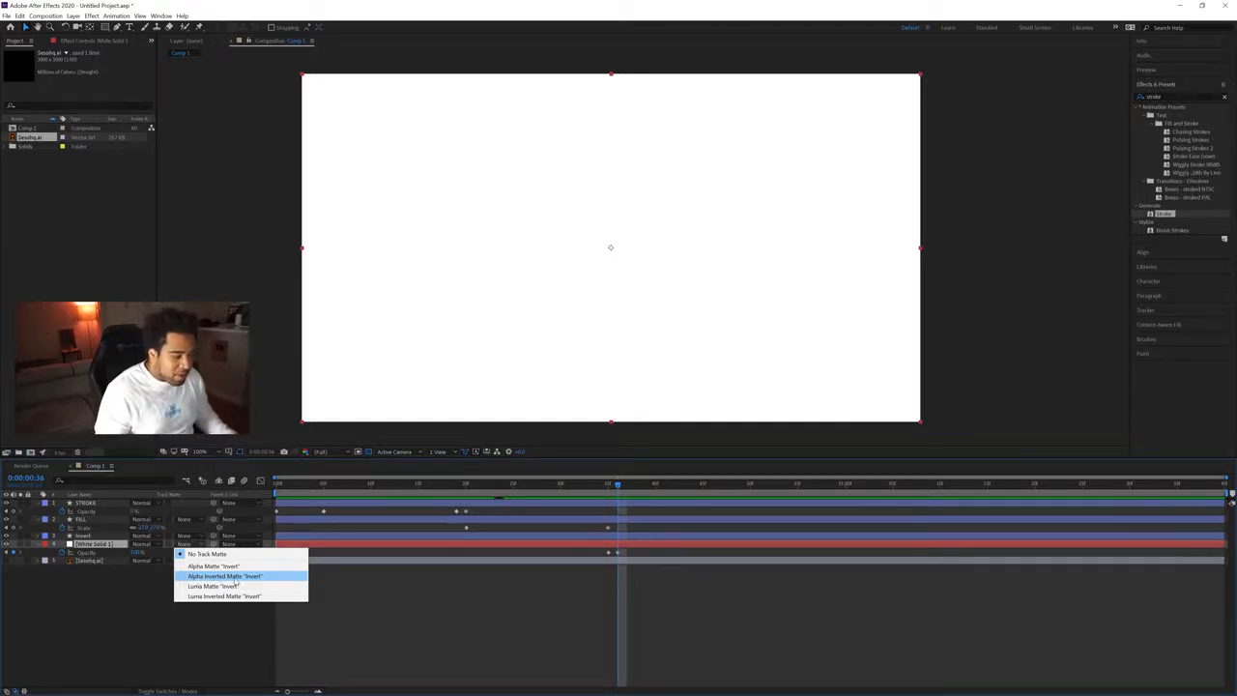
pyautogui.click(235, 577)
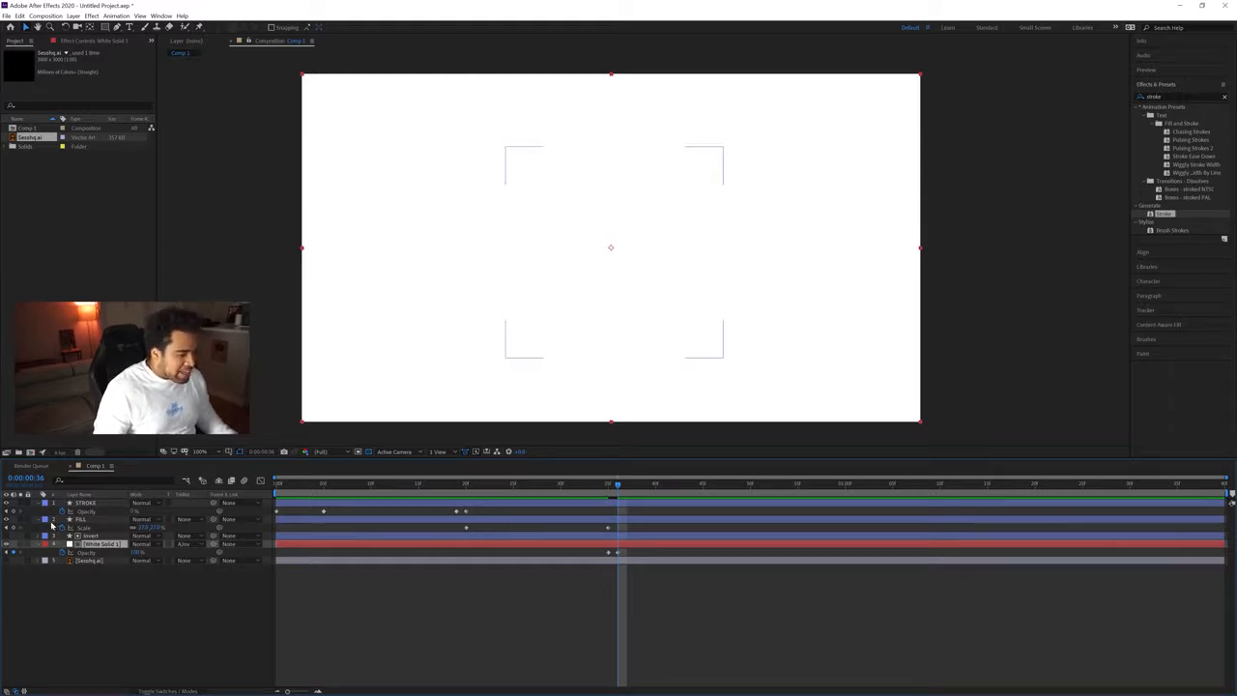
# Toggle the FILL layer's visibility to check the logo cutout in the white solid, leaving the layer visible.
pyautogui.click(7, 520)
pyautogui.click(7, 520)
pyautogui.click(6, 520)
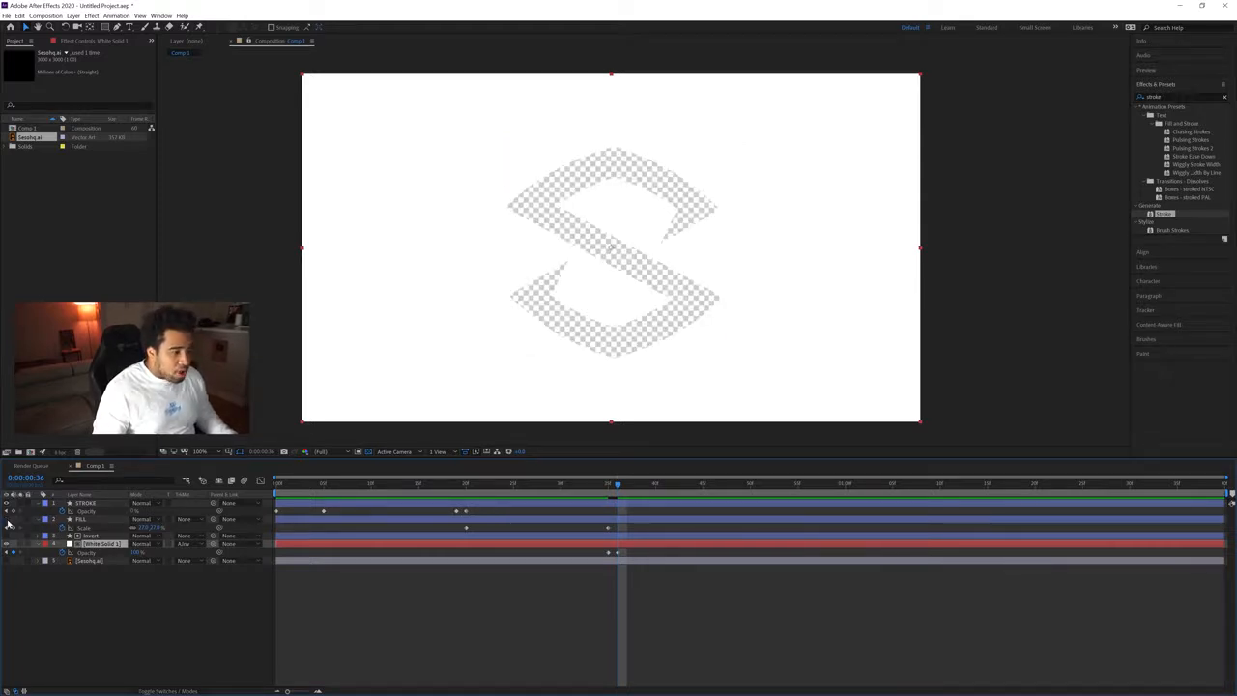
pyautogui.click(6, 520)
# Add Opacity keyframes to the FILL layer at 0:00:00:35 and 0:00:00:36, setting the one at 0:00:00:36 to 0%.
pyautogui.click(85, 521)
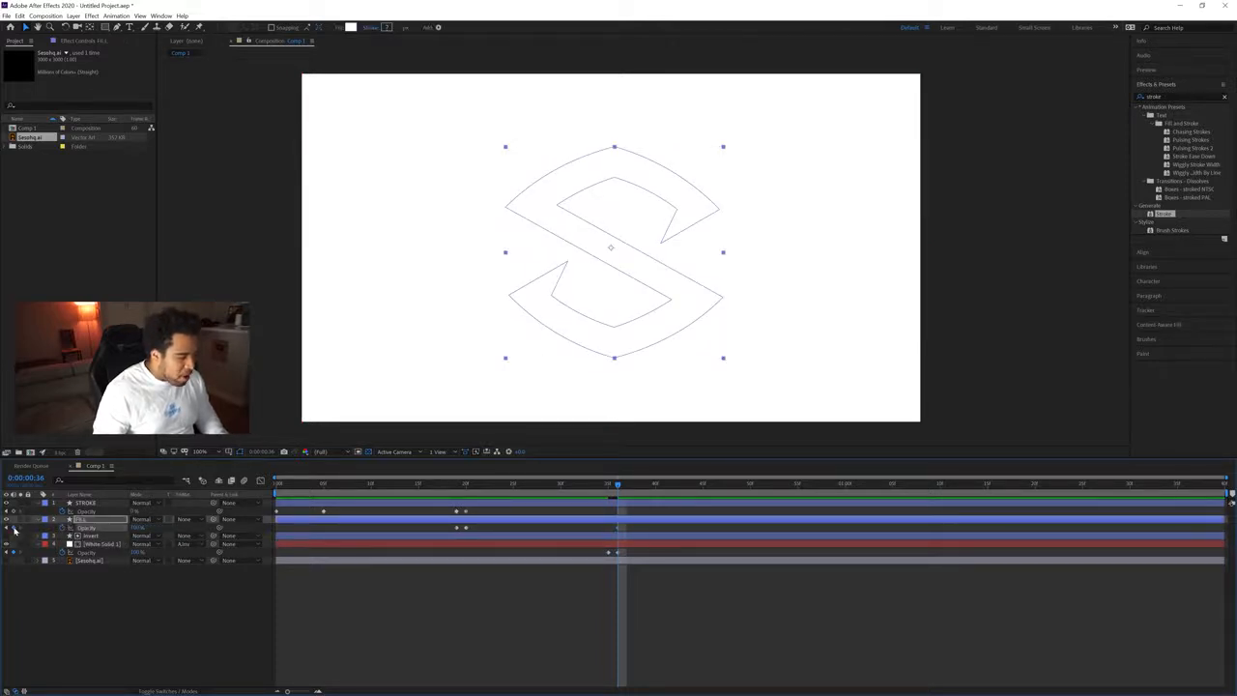
pyautogui.moveTo(619, 486); pyautogui.dragTo(609, 486)
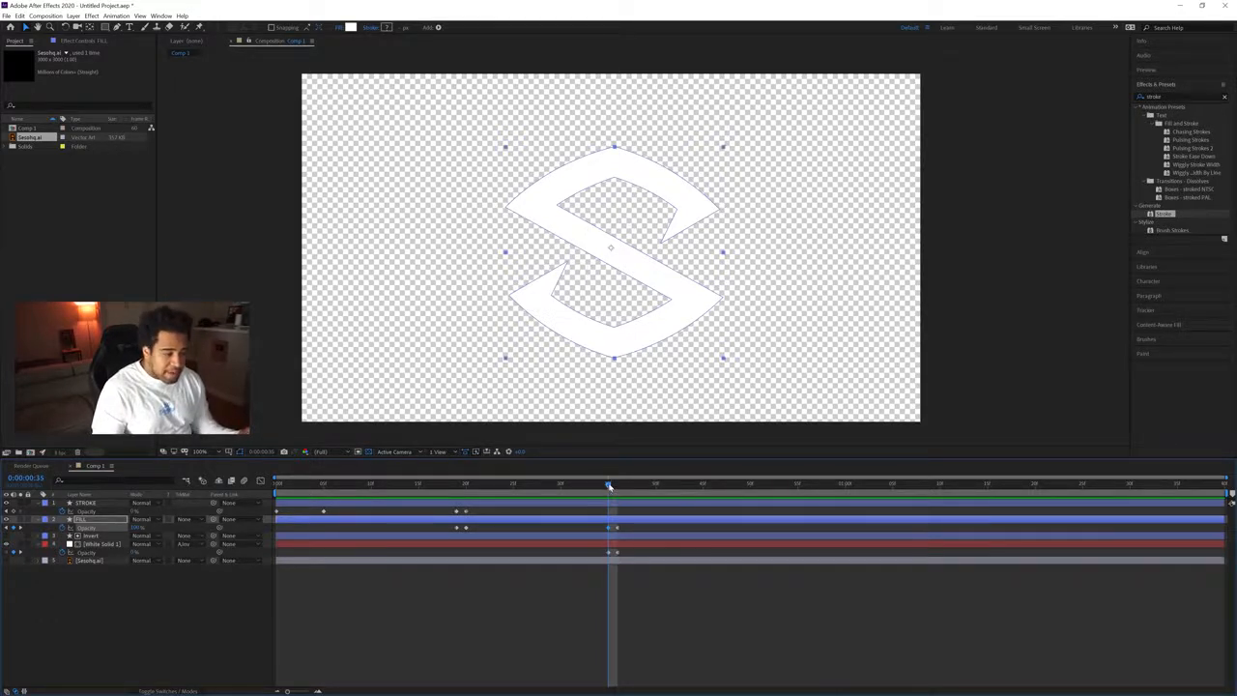
pyautogui.moveTo(608, 486); pyautogui.dragTo(618, 485)
pyautogui.click(135, 527)
pyautogui.write('0')
pyautogui.press('Return')
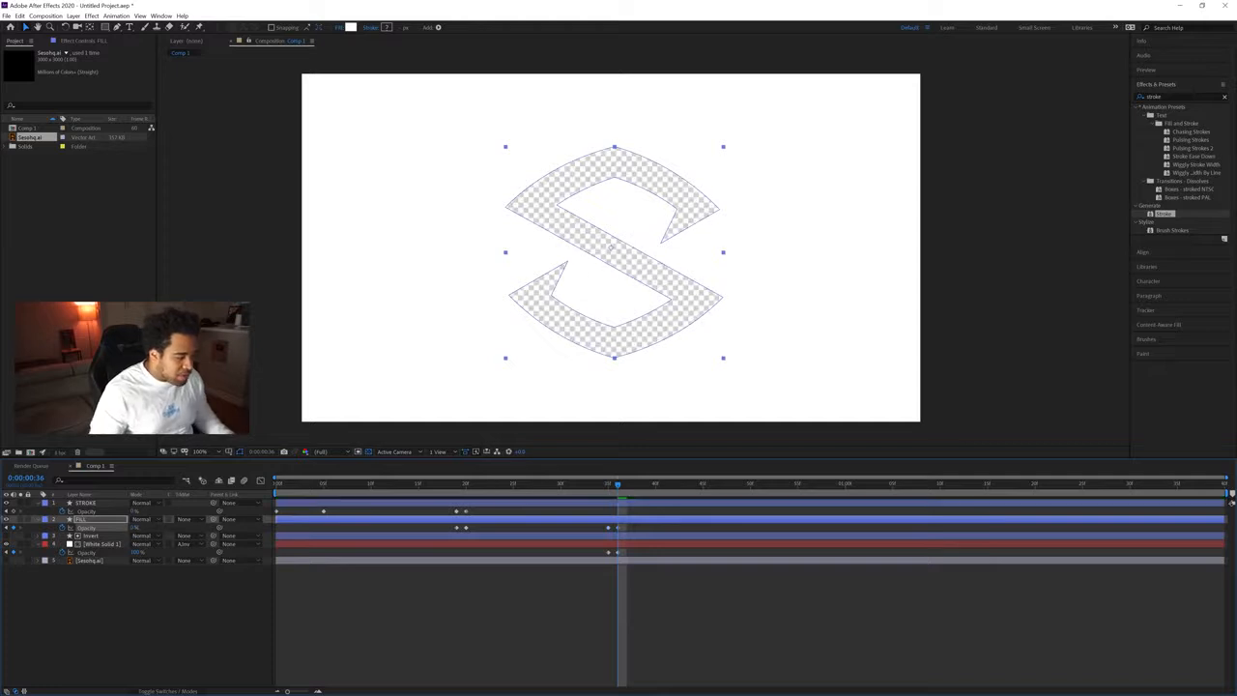
# Scrub between 0:00:00:35 and 0:00:00:36 and from the start to check the switch from filled logo to cutout.
pyautogui.click(304, 584)
pyautogui.moveTo(619, 487); pyautogui.dragTo(608, 488)
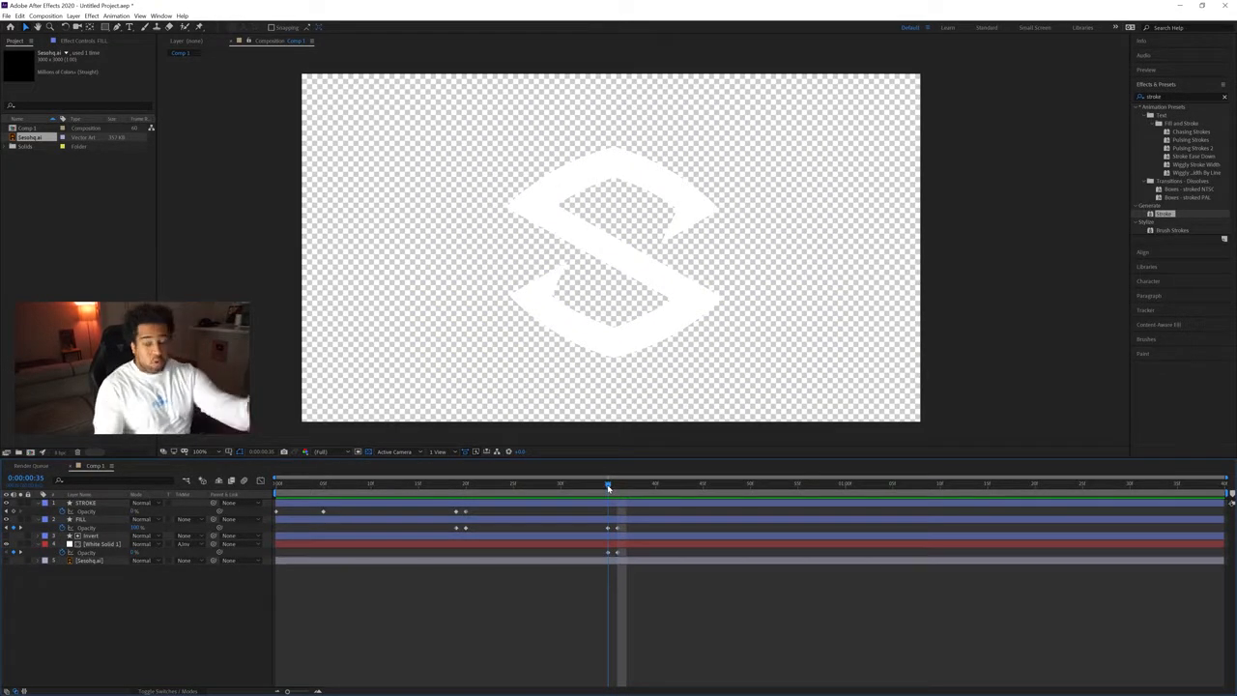
pyautogui.moveTo(612, 490); pyautogui.dragTo(619, 488)
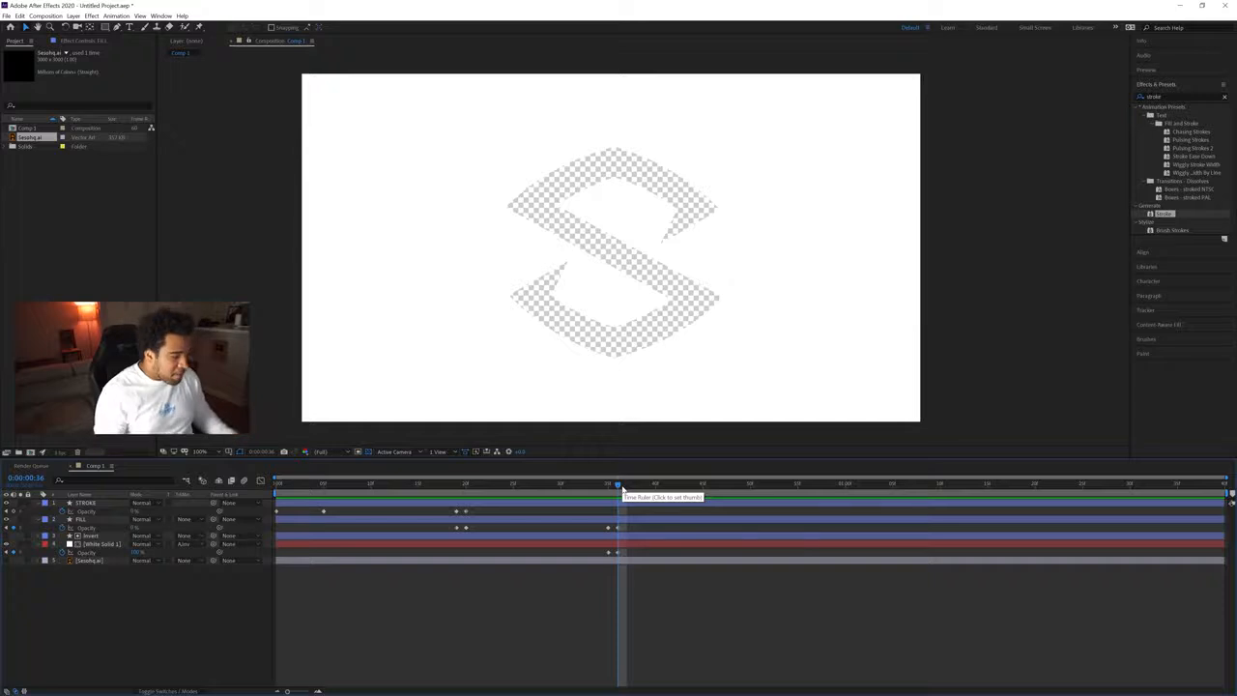
pyautogui.click(303, 484)
pyautogui.moveTo(277, 486); pyautogui.dragTo(607, 489)
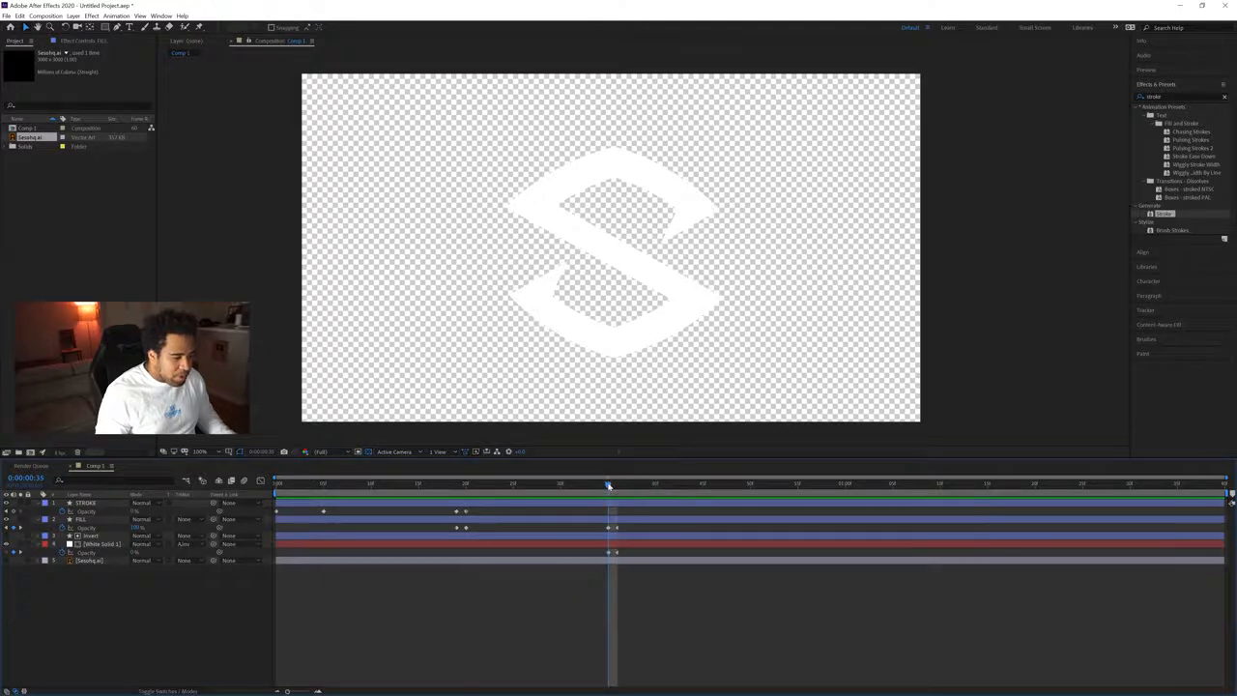
# Duplicate the FILL layer with the current time at 0:00:00:45 and reveal the duplicate's Opacity keyframes.
pyautogui.moveTo(608, 488); pyautogui.dragTo(616, 487)
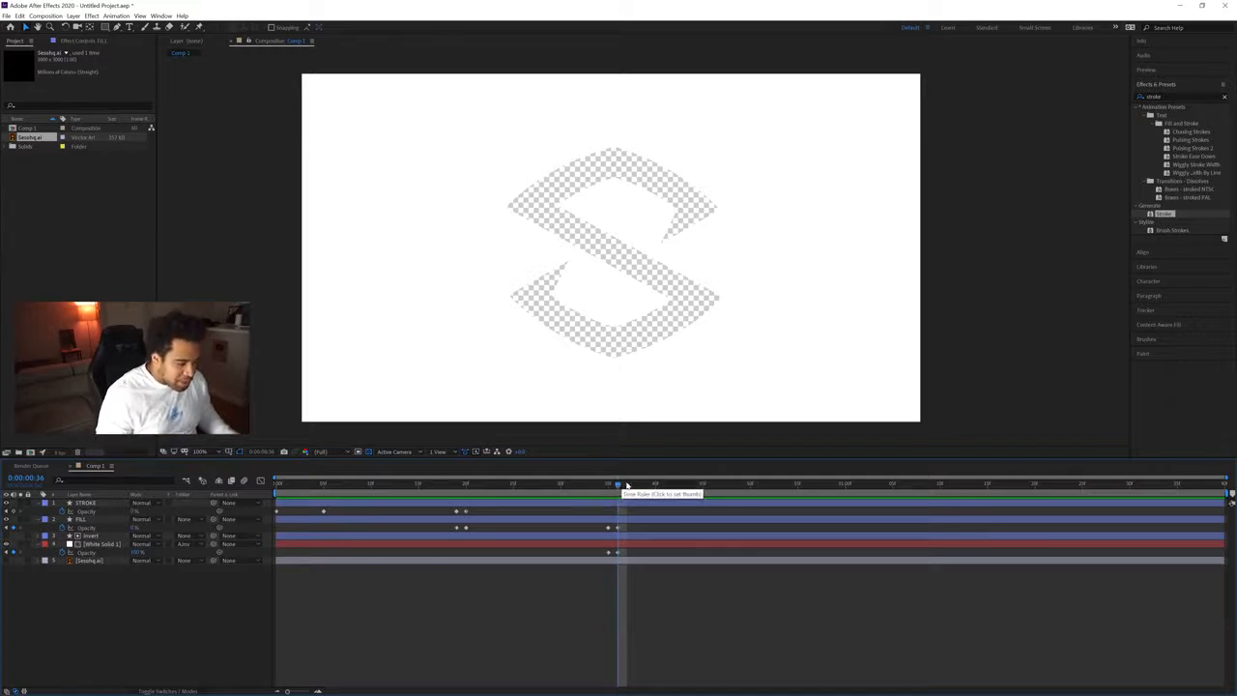
pyautogui.moveTo(618, 486); pyautogui.dragTo(705, 486)
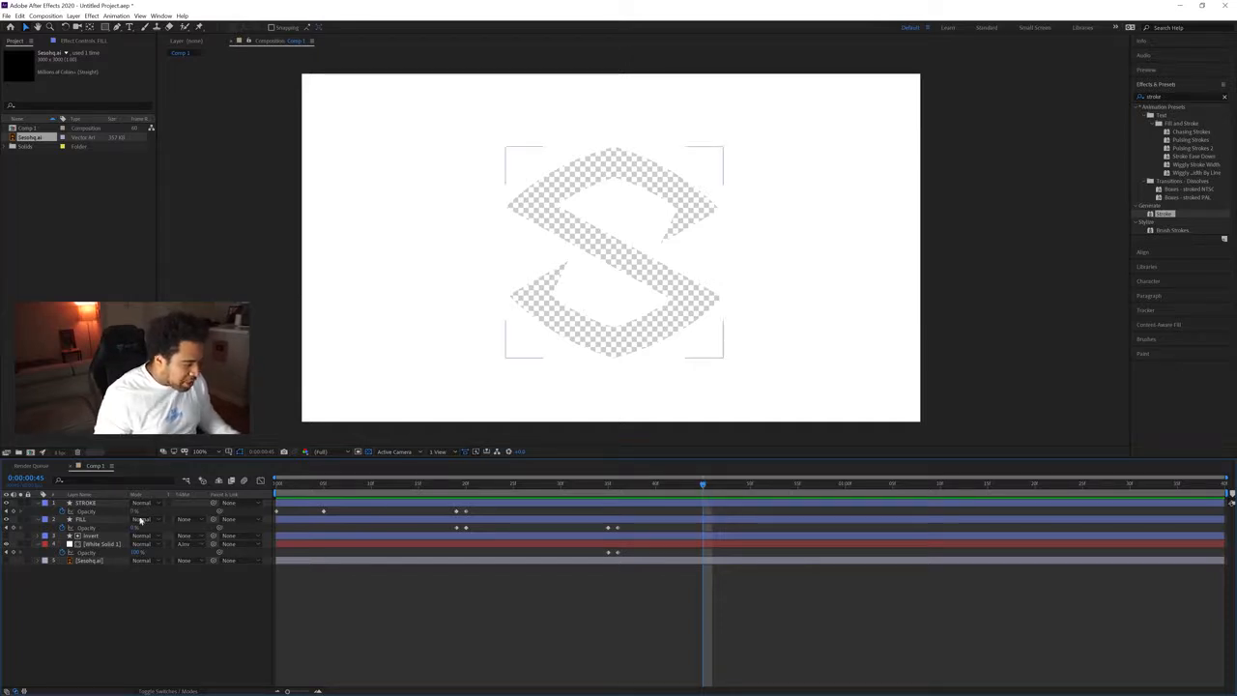
pyautogui.click(89, 521)
pyautogui.click(38, 520)
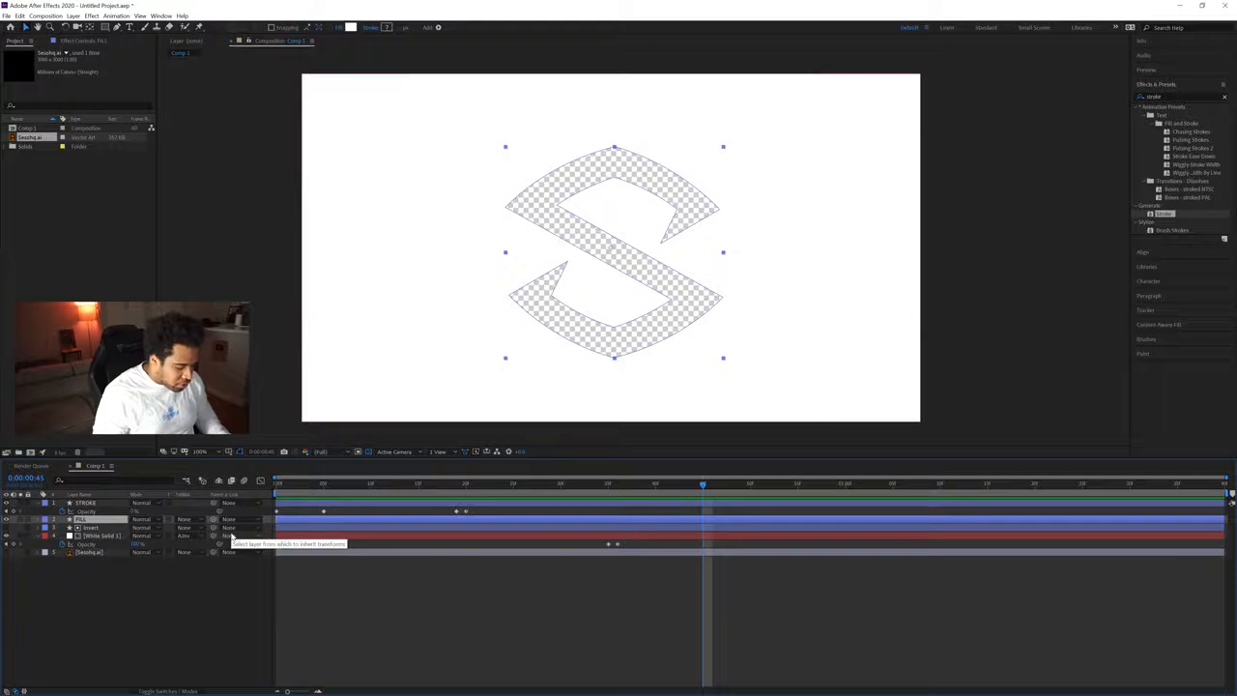
pyautogui.hotkey('ctrl', 'd')
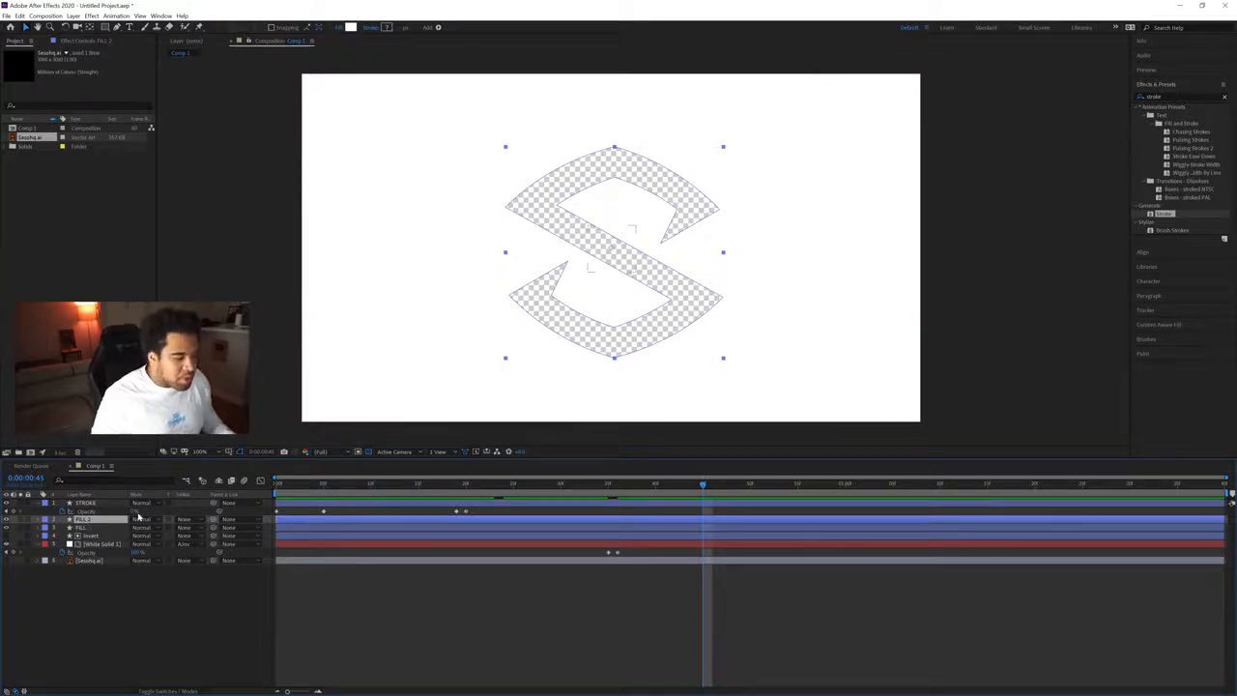
pyautogui.press('u')
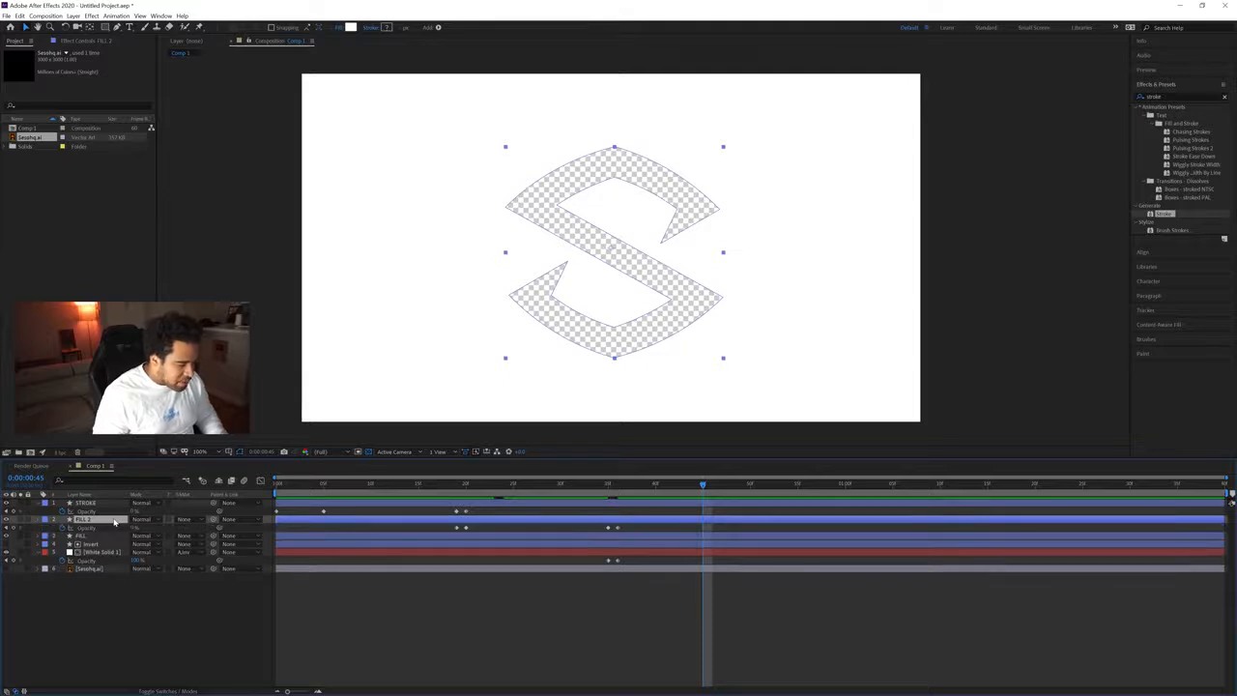
# Add an Opacity keyframe to FILL 2 at 0:00:00:45 and delete its four earlier Opacity keyframes.
pyautogui.click(14, 530)
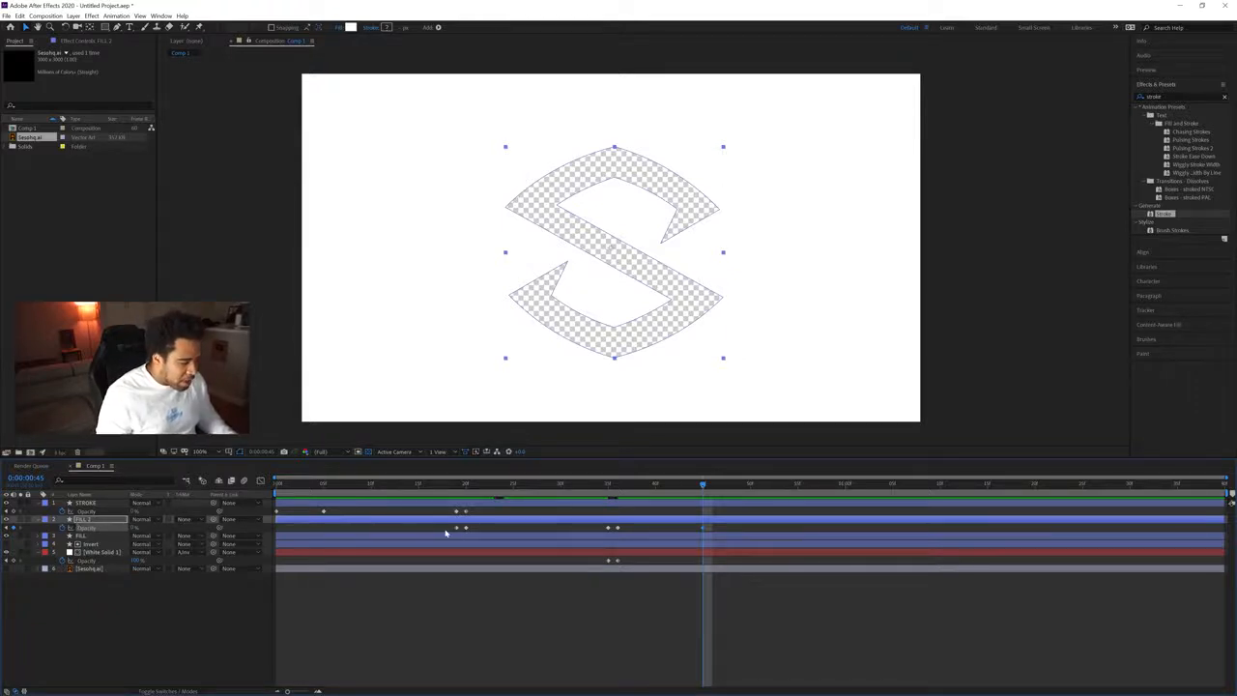
pyautogui.moveTo(444, 525); pyautogui.dragTo(648, 531)
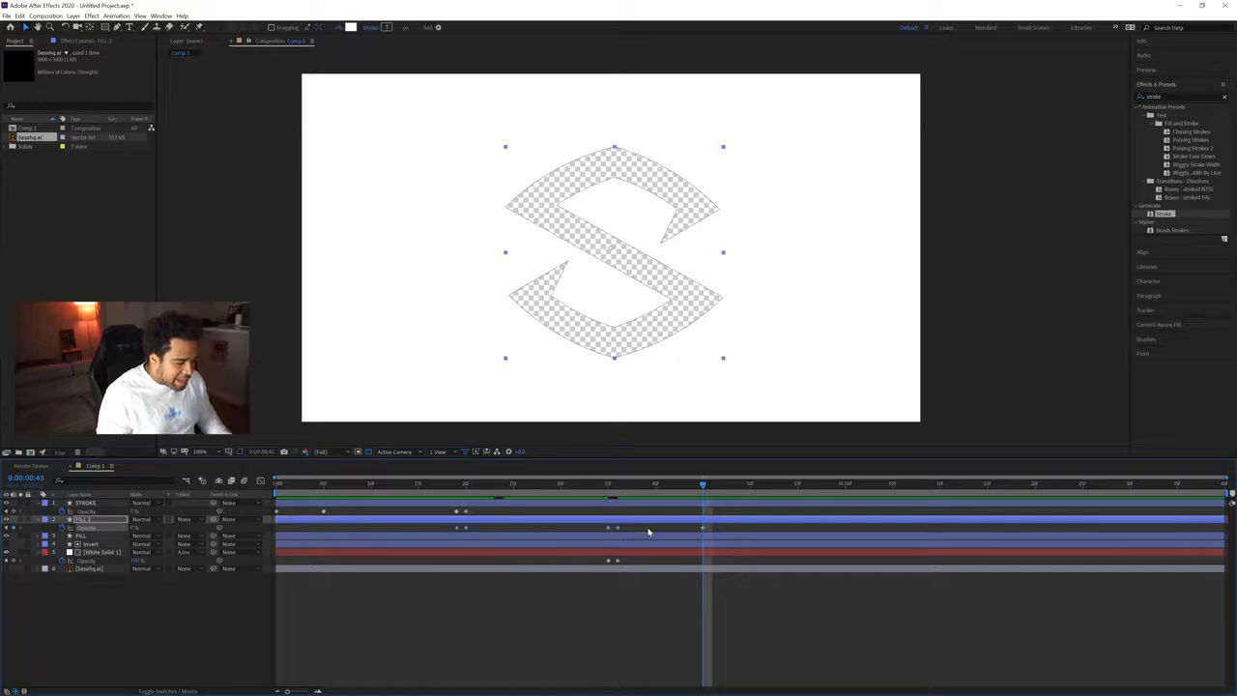
pyautogui.press('Delete')
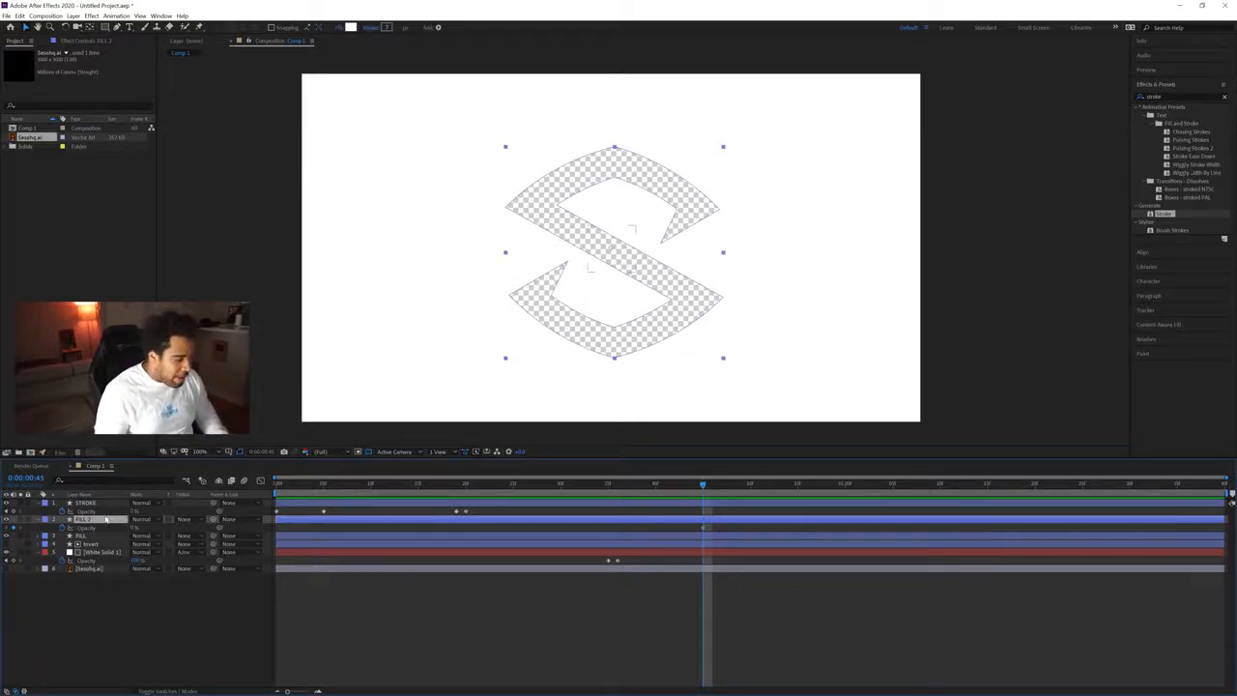
# Reveal FILL 2's Scale keyframes and transform properties and review them alongside its Opacity keyframe.
pyautogui.hotkey('shift', 's')
pyautogui.moveTo(456, 534); pyautogui.dragTo(628, 536)
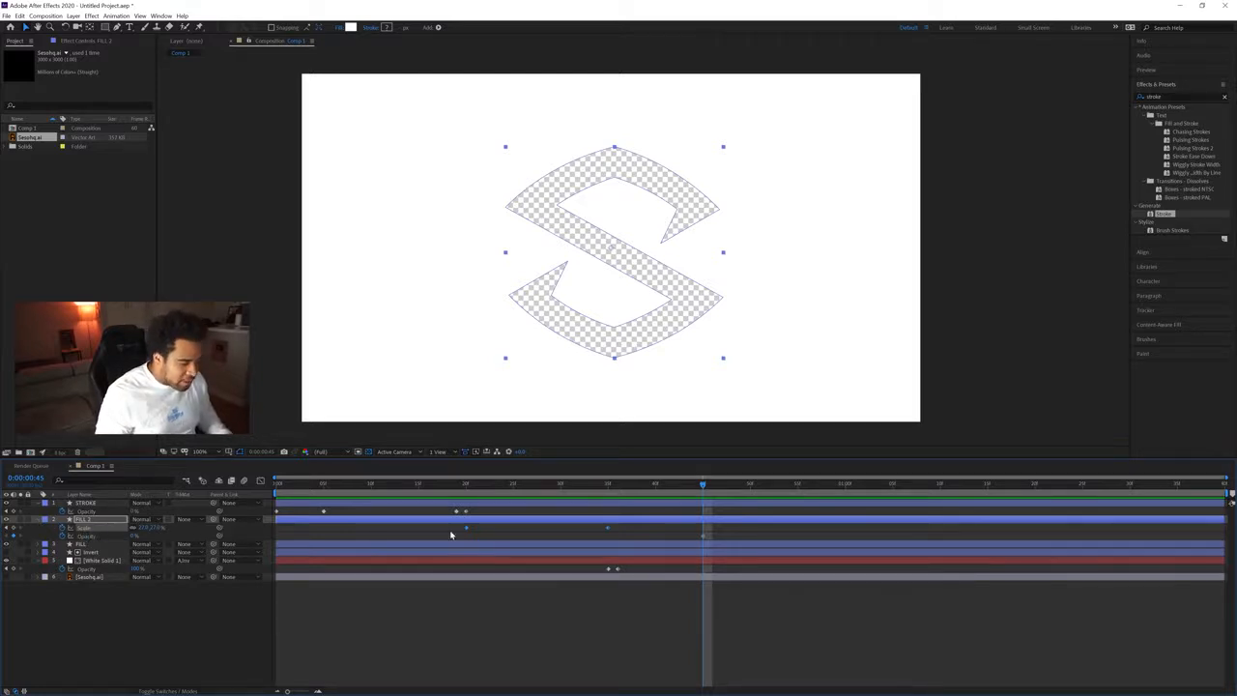
pyautogui.click(85, 534)
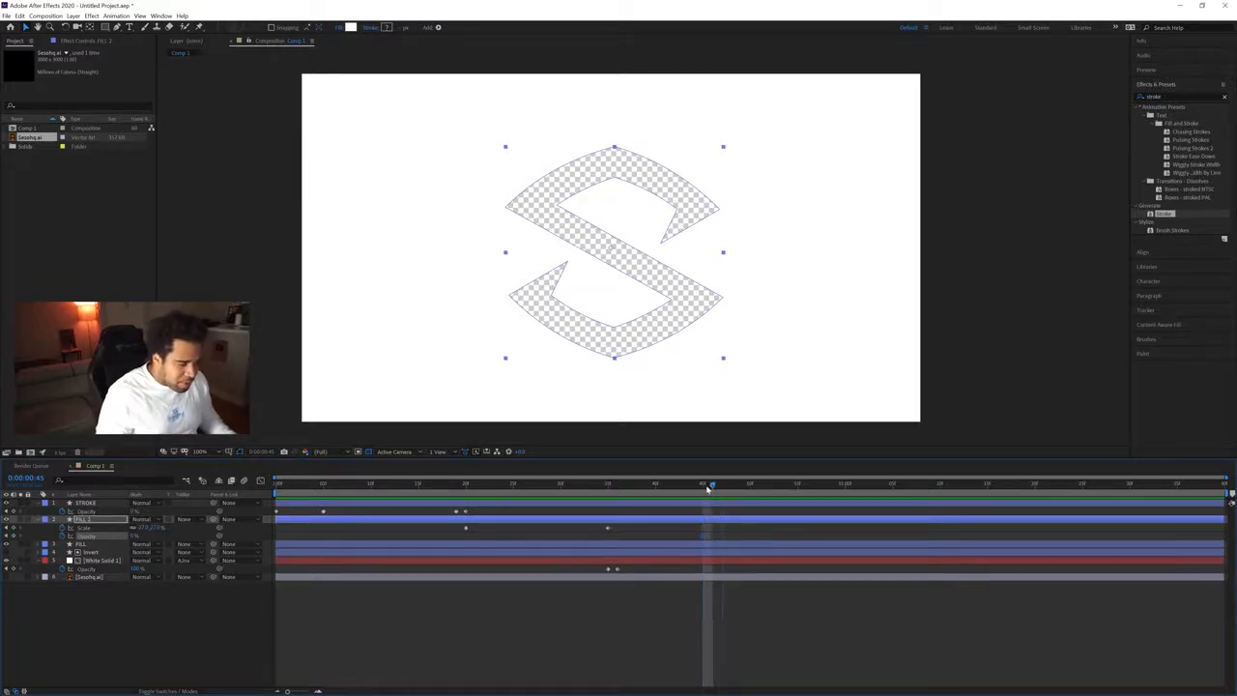
pyautogui.click(41, 519)
pyautogui.moveTo(706, 486)
pyautogui.mouseDown()
pyautogui.moveTo(583, 486)
pyautogui.moveTo(703, 490)
pyautogui.mouseUp()
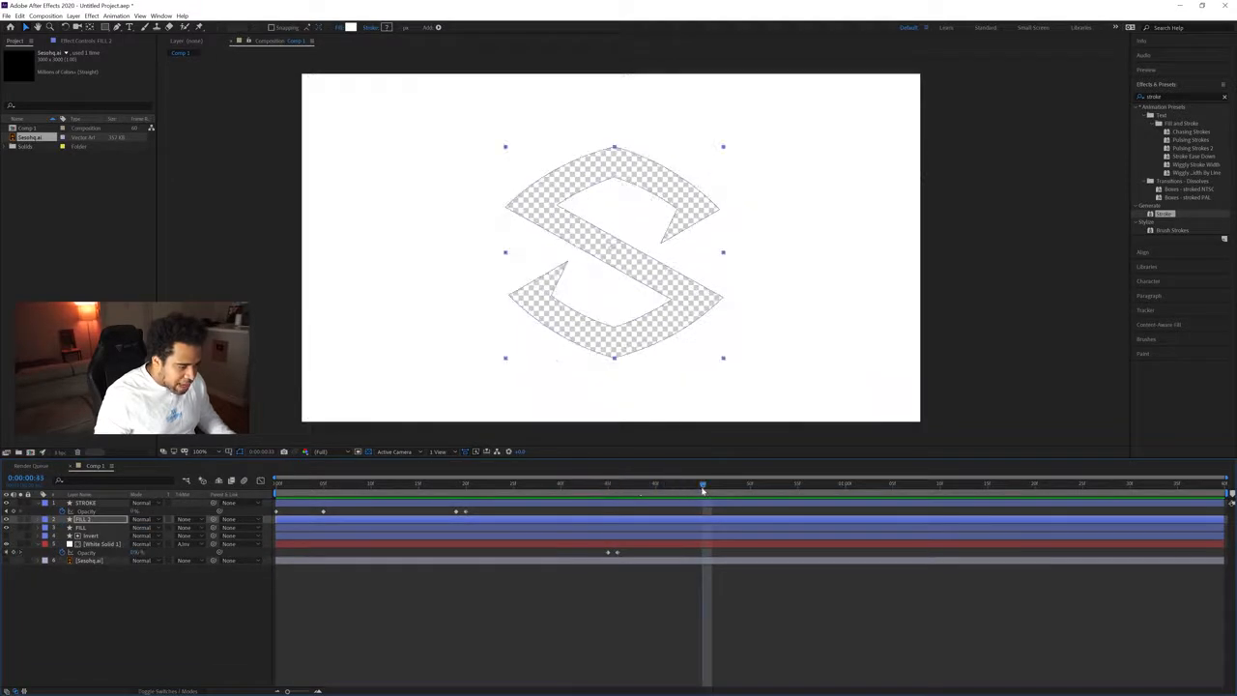
pyautogui.click(108, 518)
pyautogui.click(39, 521)
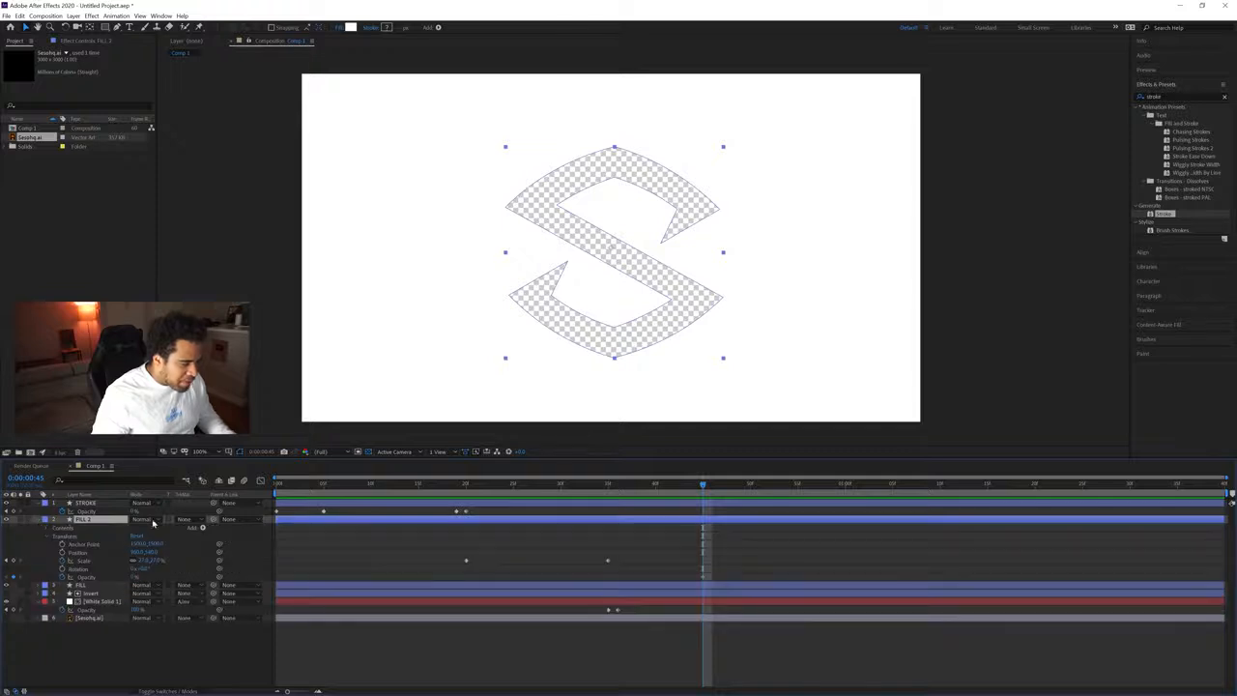
pyautogui.click(40, 521)
pyautogui.press('u')
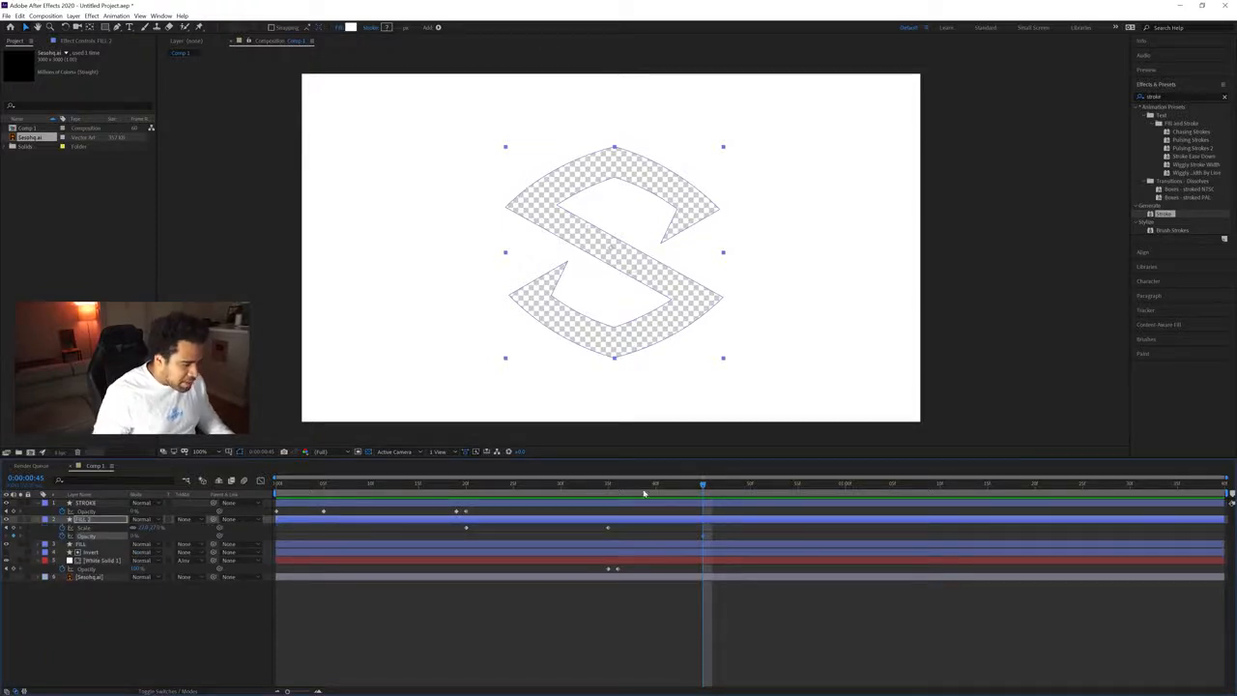
# Set FILL 2's Opacity to 100% at 0:00:00:46.
pyautogui.click(712, 486)
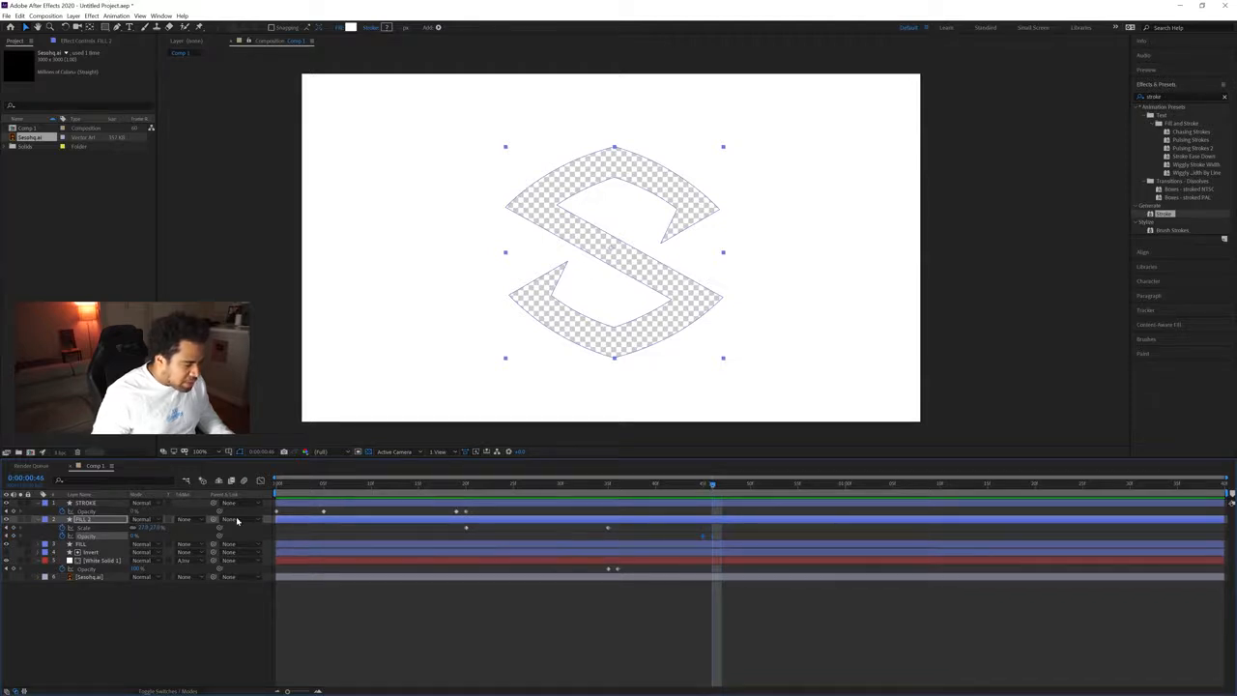
pyautogui.click(135, 536)
pyautogui.write('100')
pyautogui.press('Return')
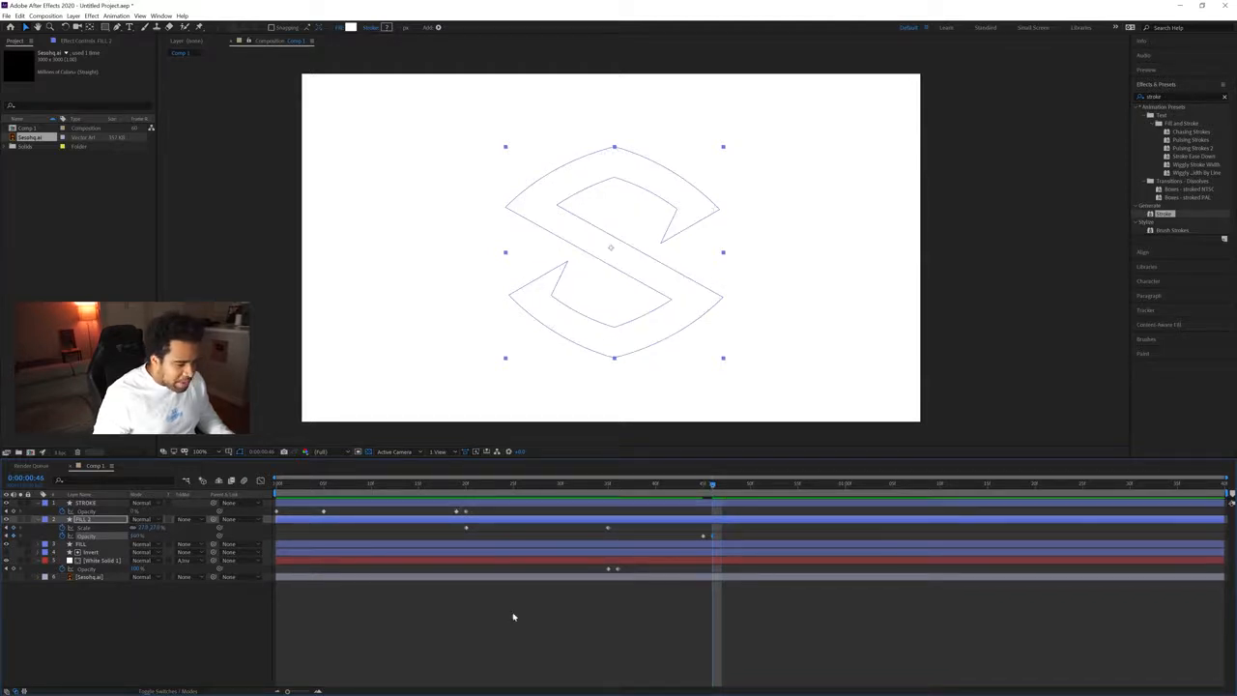
pyautogui.click(514, 615)
# Create a dark blue solid with colour 222226 directly above the FILL layer.
pyautogui.click(116, 543)
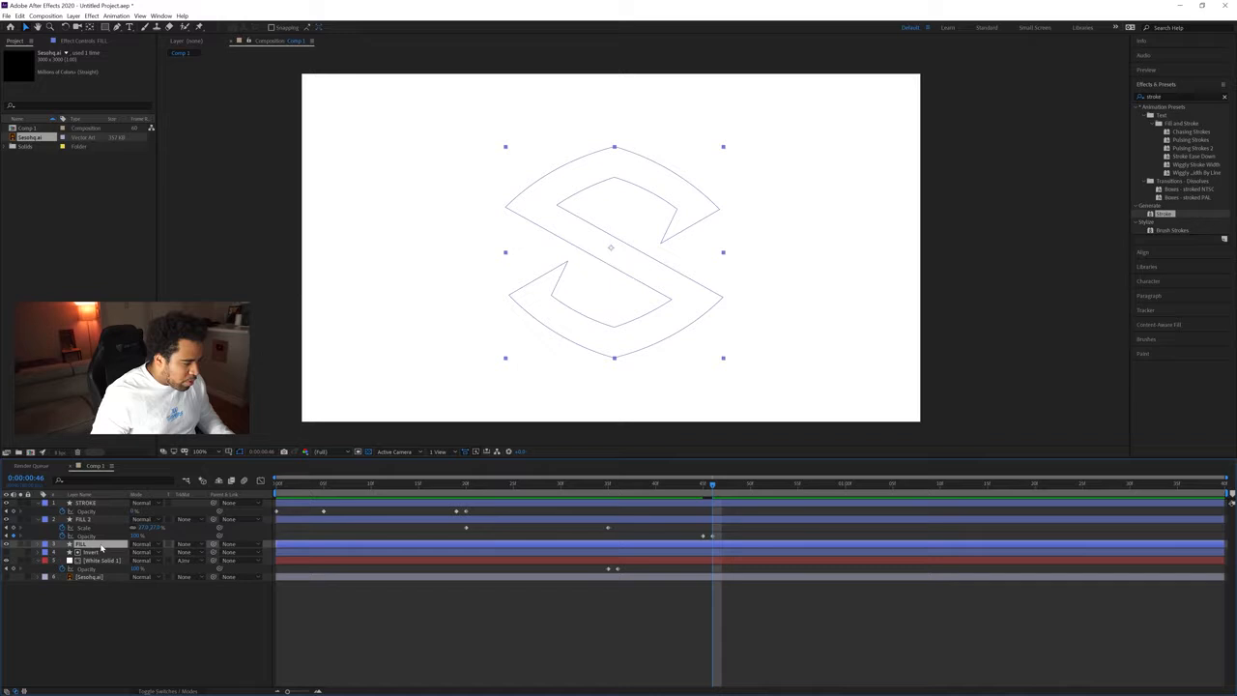
pyautogui.rightClick(157, 596)
pyautogui.moveTo(195, 504)
pyautogui.click(290, 523)
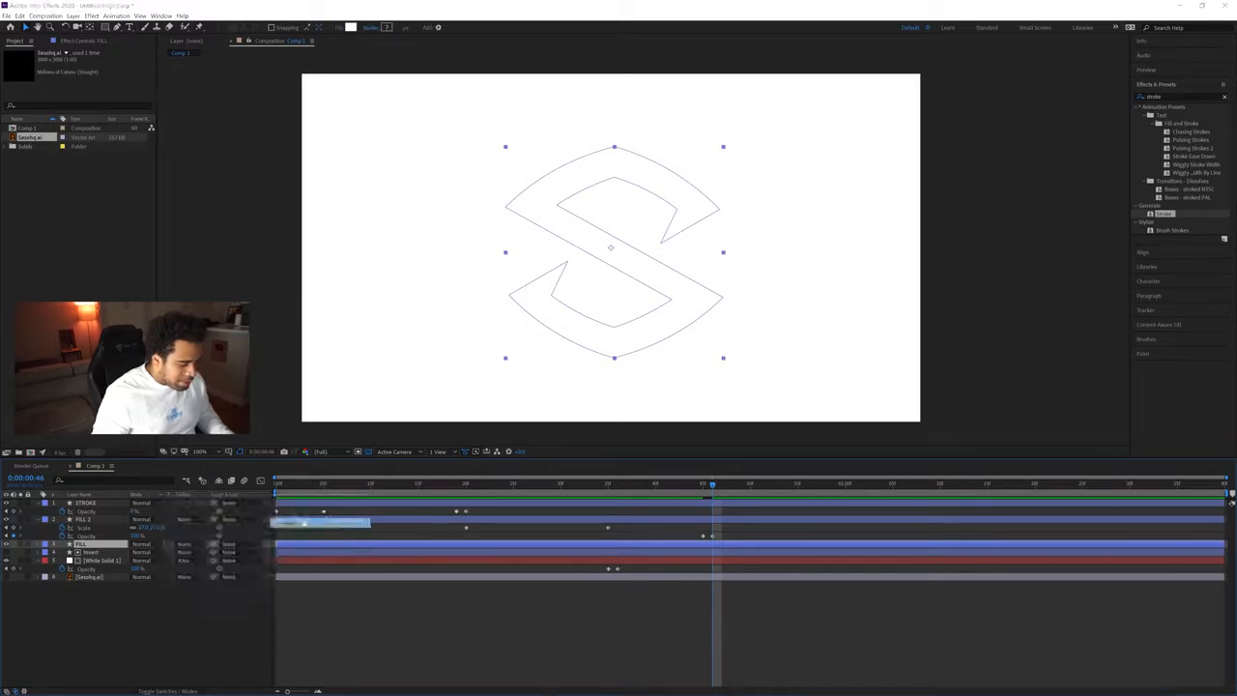
pyautogui.click(612, 411)
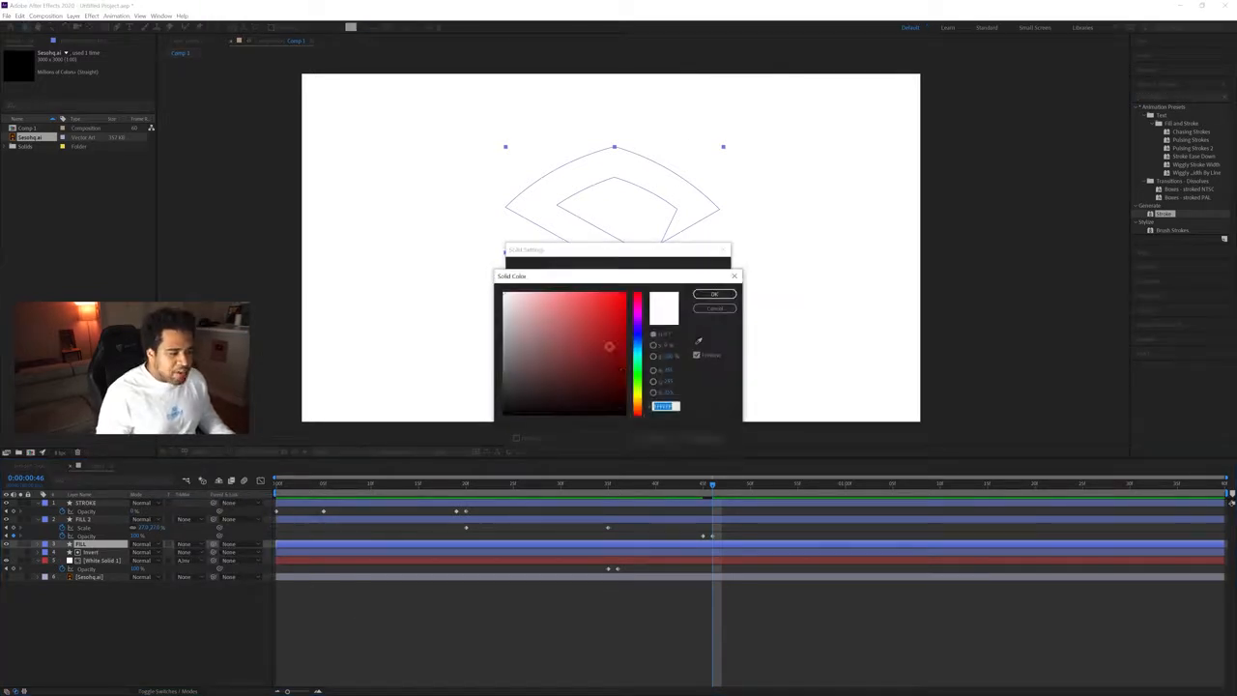
pyautogui.moveTo(640, 314); pyautogui.dragTo(641, 337)
pyautogui.moveTo(554, 380); pyautogui.dragTo(514, 396)
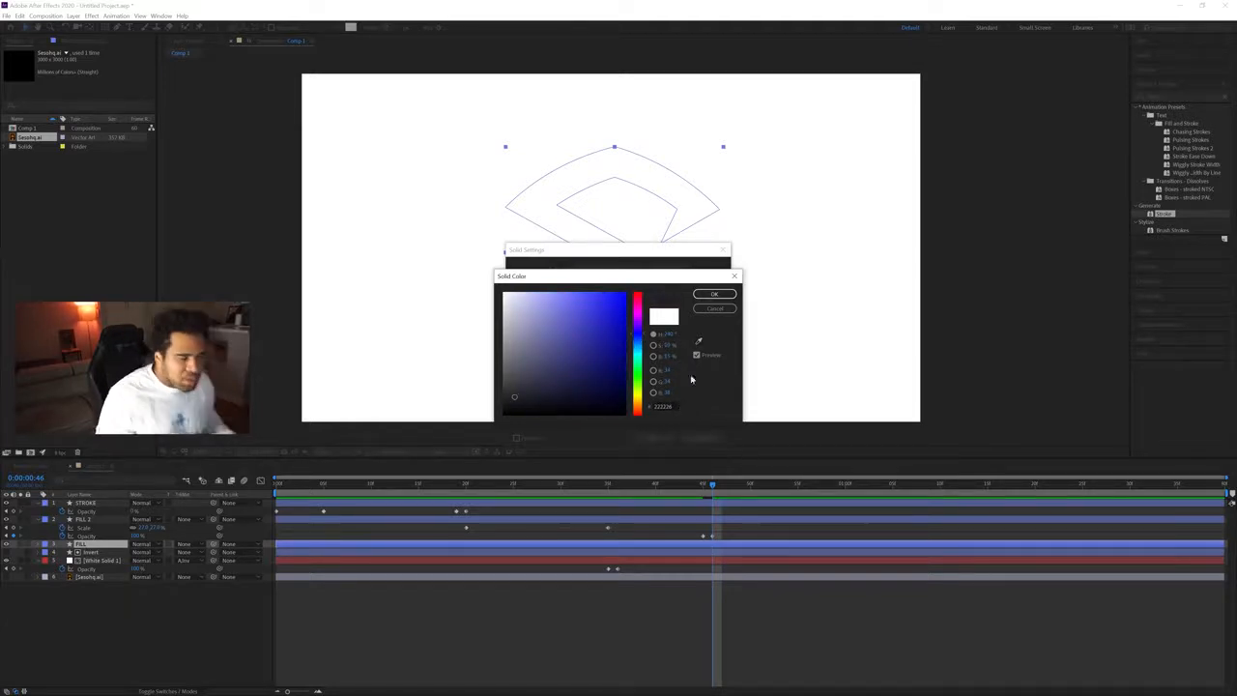
pyautogui.click(714, 294)
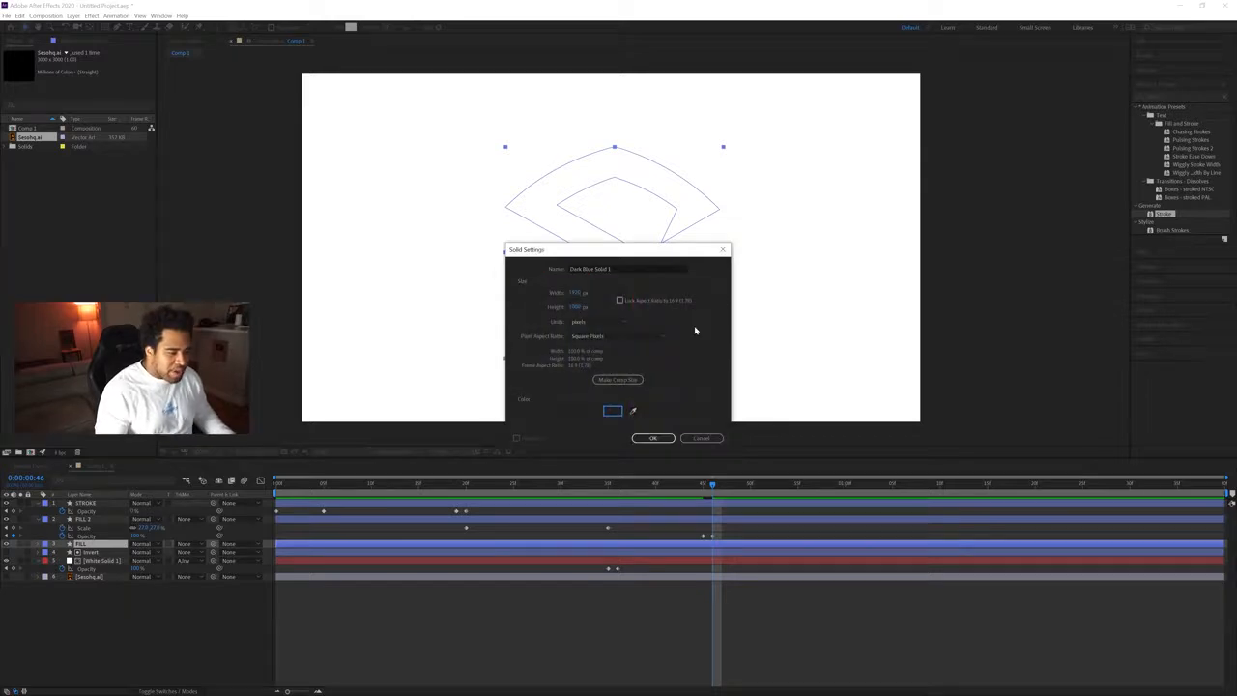
pyautogui.click(653, 437)
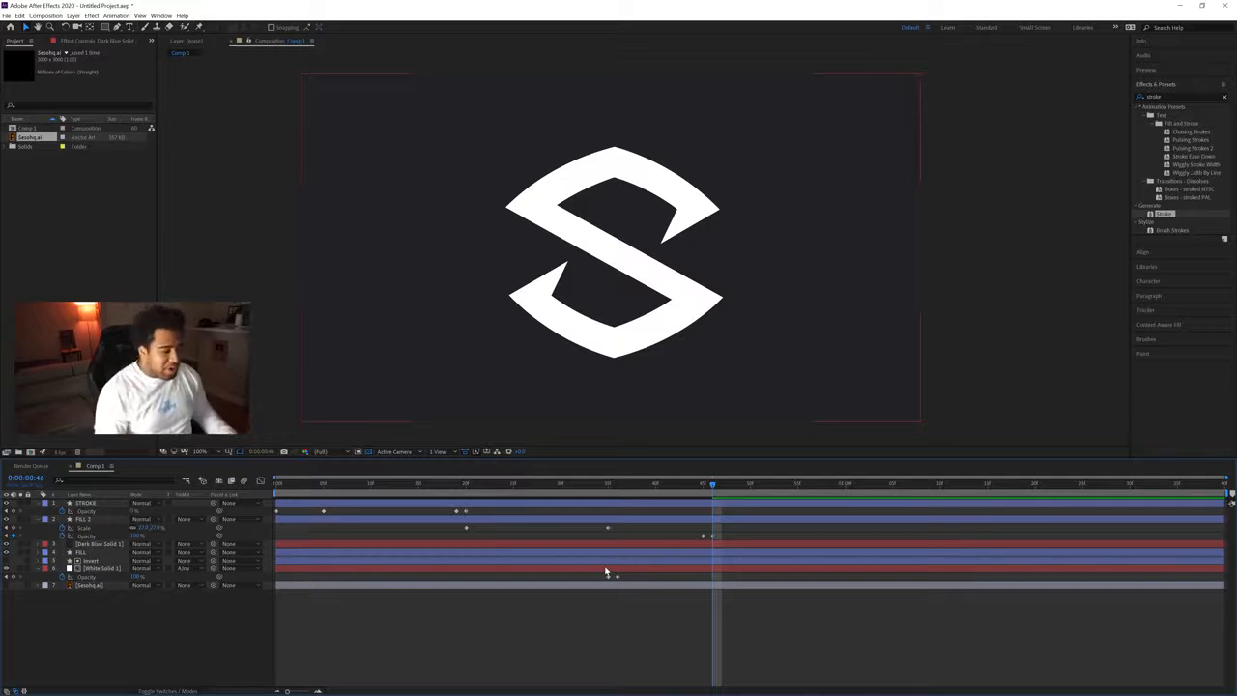
# Keyframe the dark blue solid's Opacity at 100% at 0:00:00:46 and 0% at 0:00:00:45, and check the switch.
pyautogui.click(81, 545)
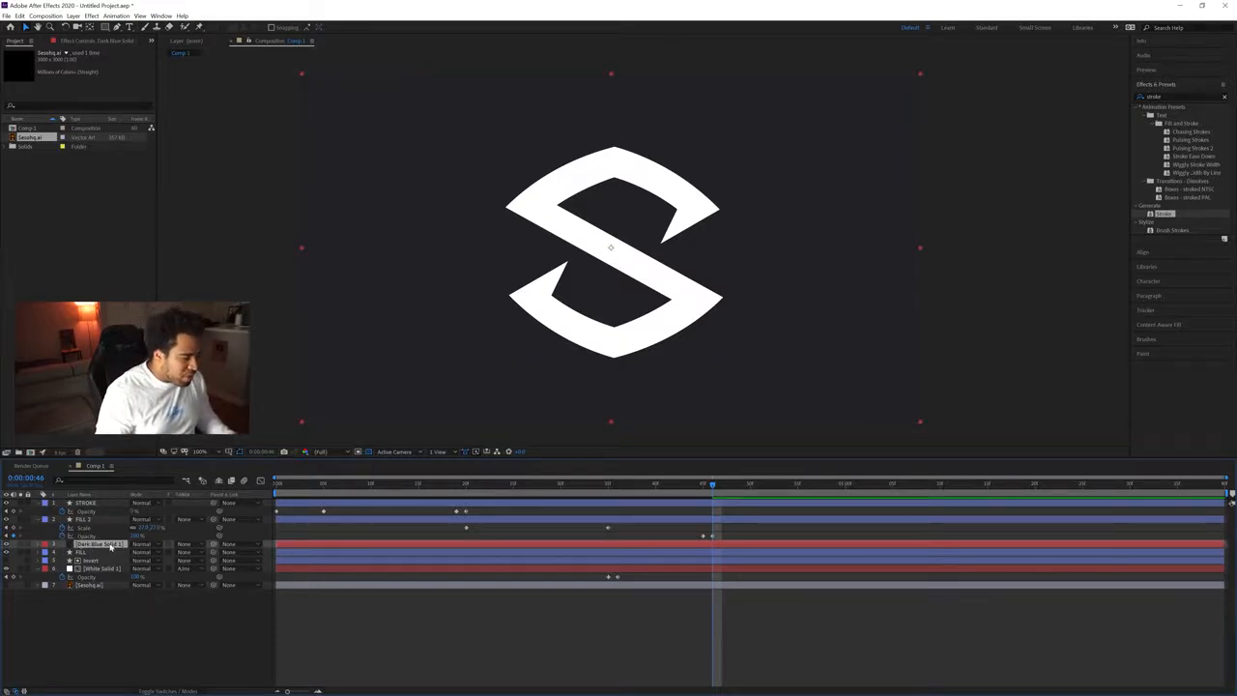
pyautogui.click(39, 520)
pyautogui.click(102, 522)
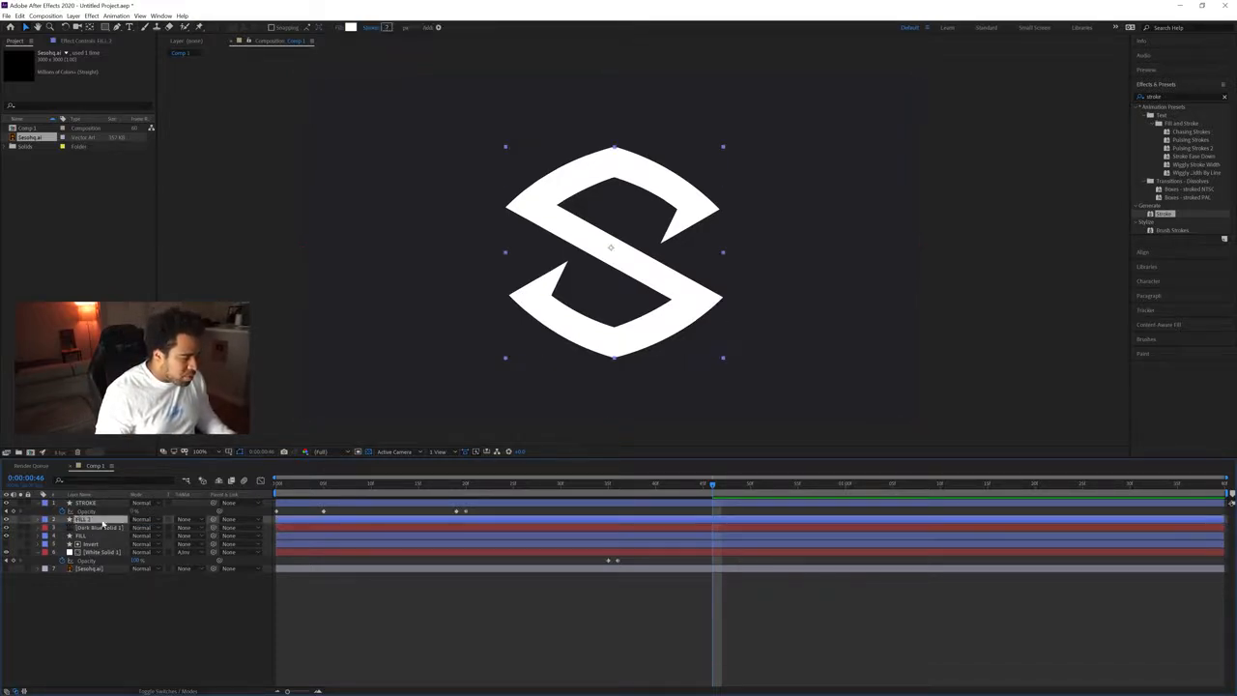
pyautogui.click(73, 528)
pyautogui.press('t')
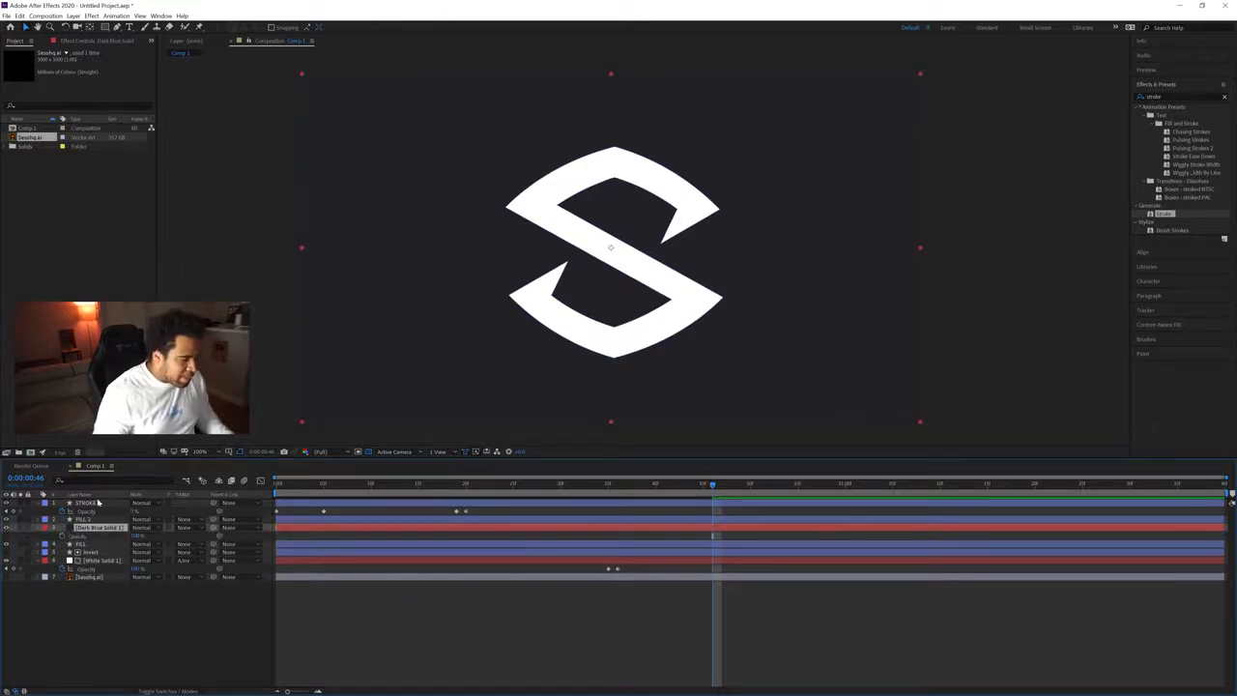
pyautogui.click(61, 535)
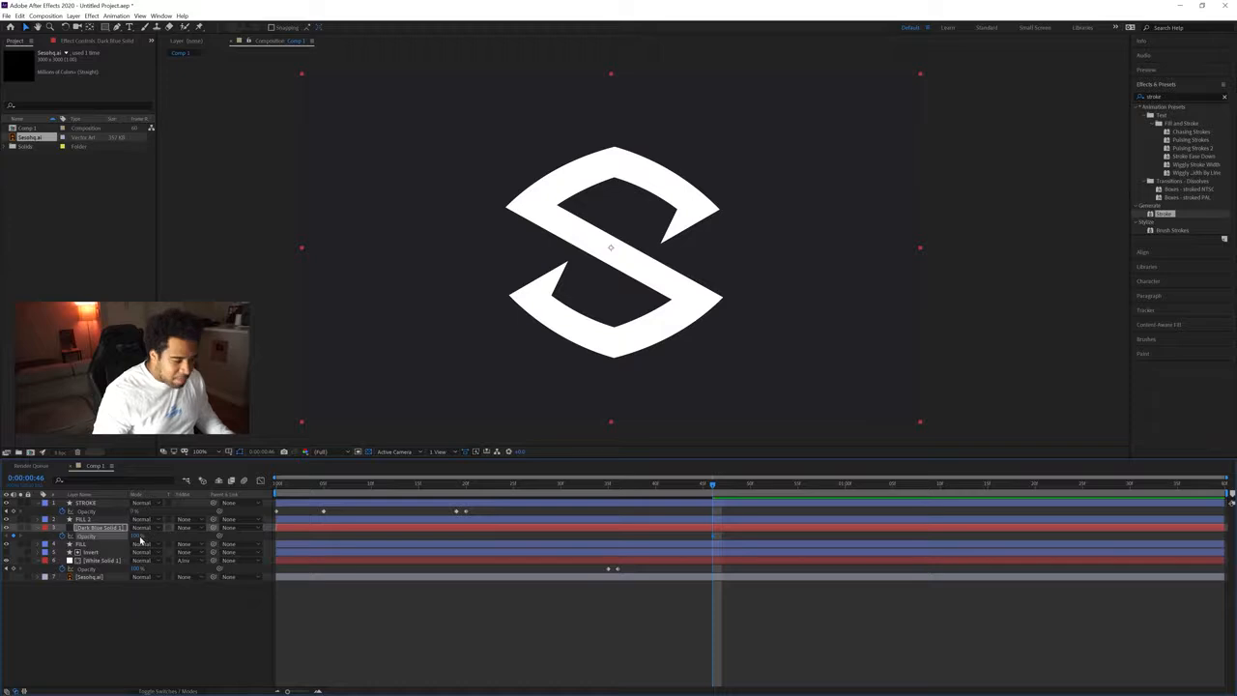
pyautogui.moveTo(712, 485); pyautogui.dragTo(702, 486)
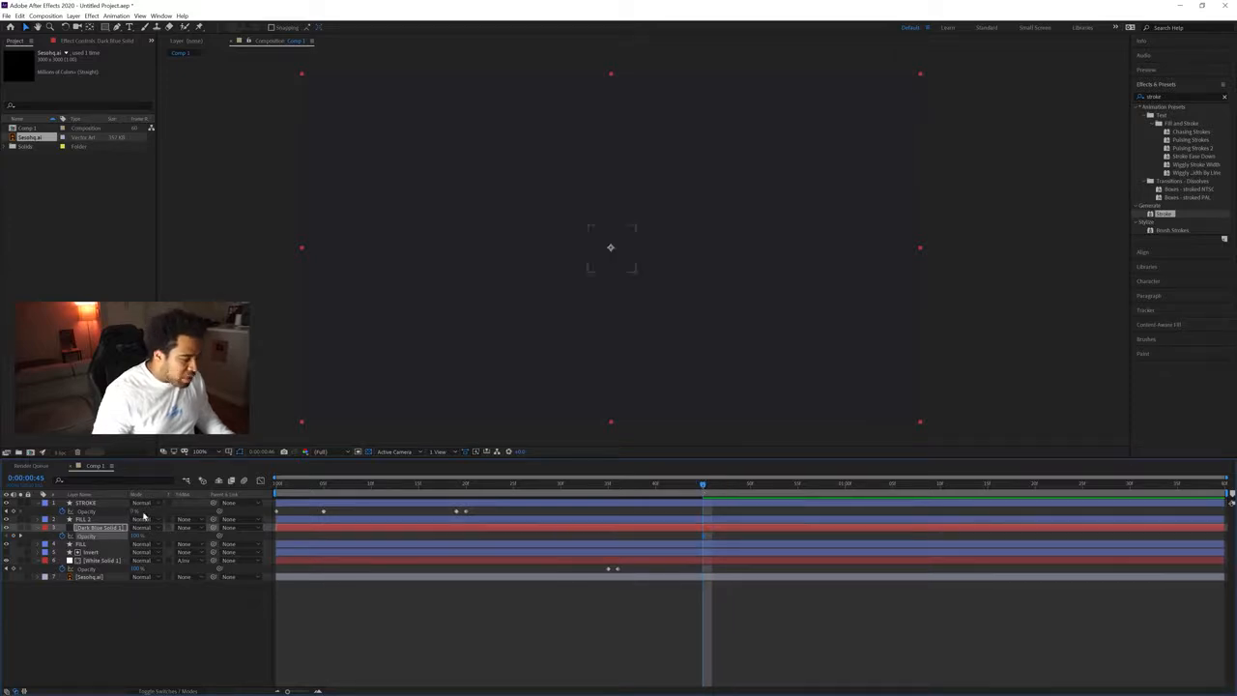
pyautogui.moveTo(139, 535); pyautogui.dragTo(237, 537)
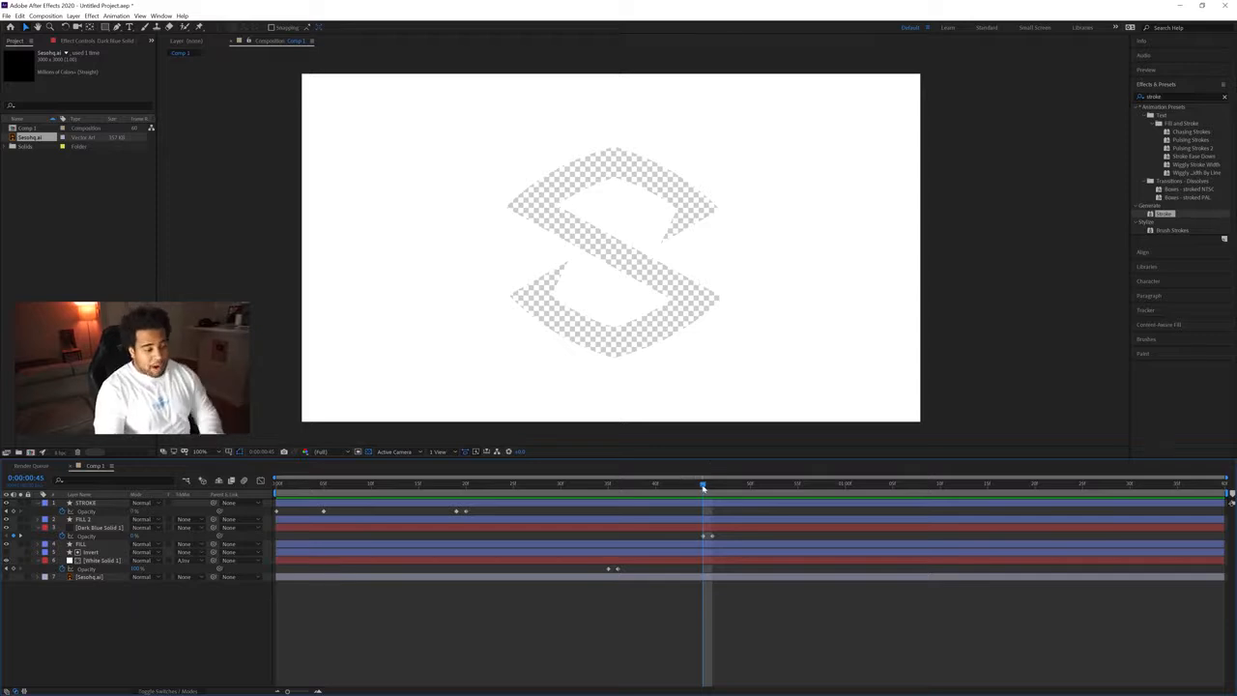
pyautogui.moveTo(703, 485); pyautogui.dragTo(713, 486)
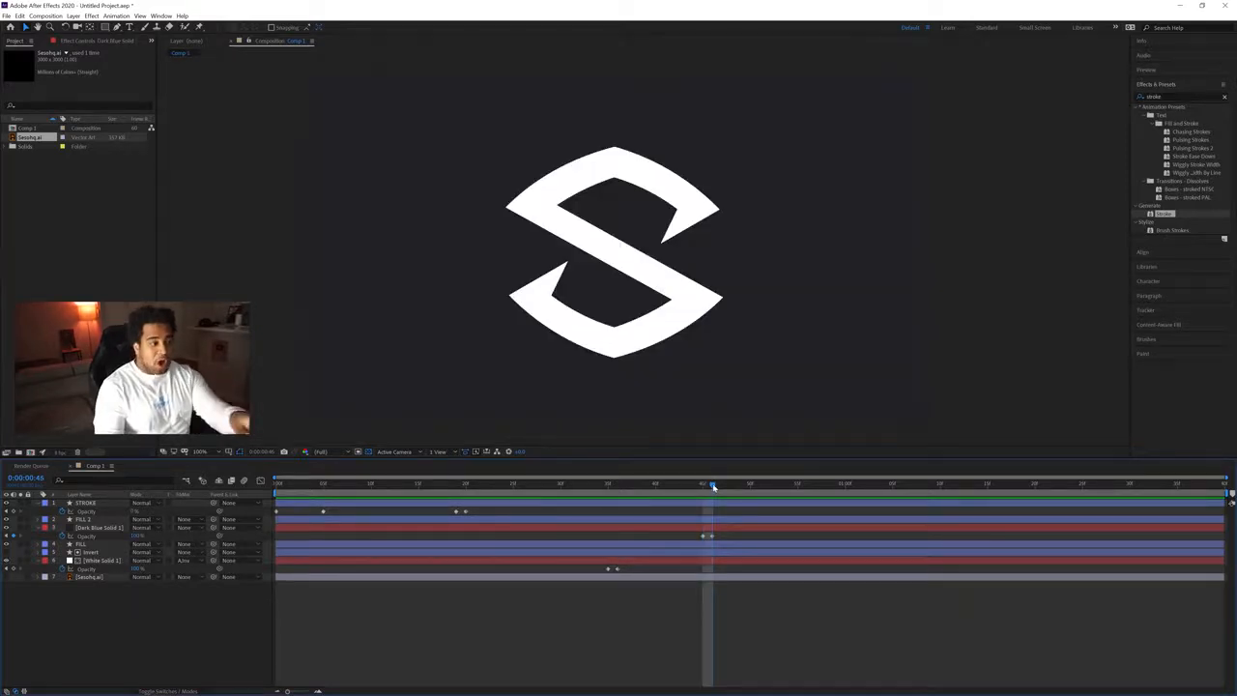
# Add an Opacity keyframe to the dark blue solid at 0:00:00:50 and set its Opacity to 0% at 0:00:00:51.
pyautogui.moveTo(713, 486); pyautogui.dragTo(751, 487)
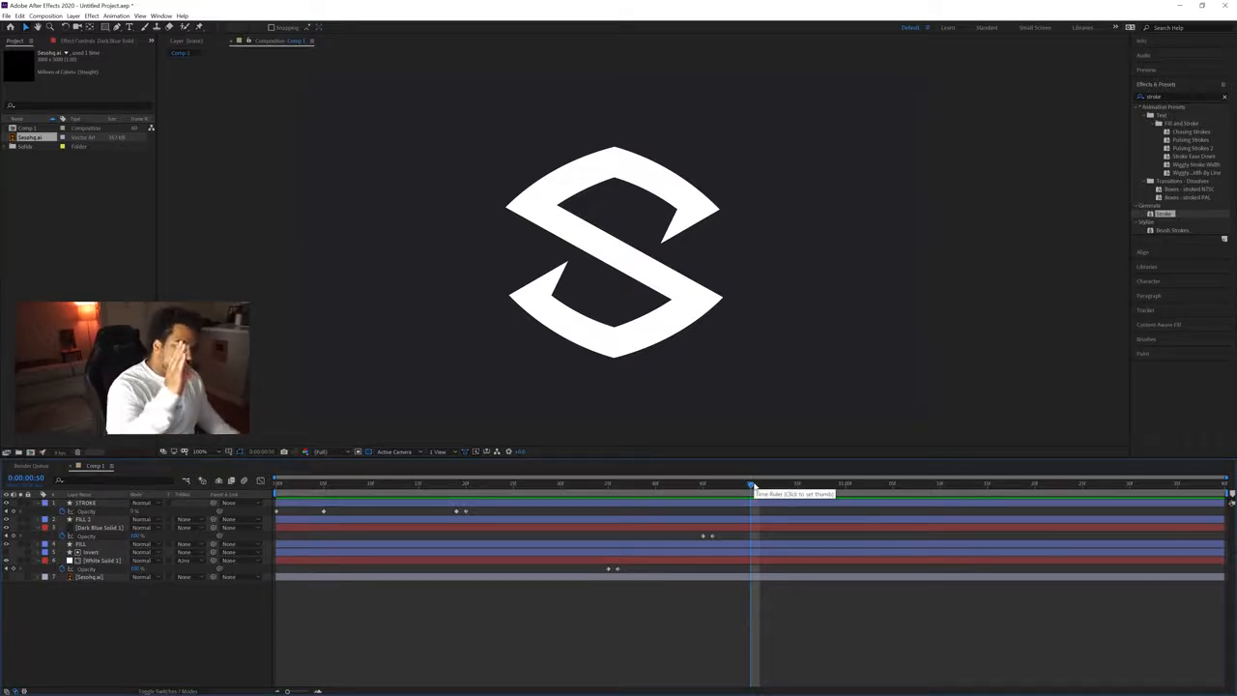
pyautogui.click(102, 528)
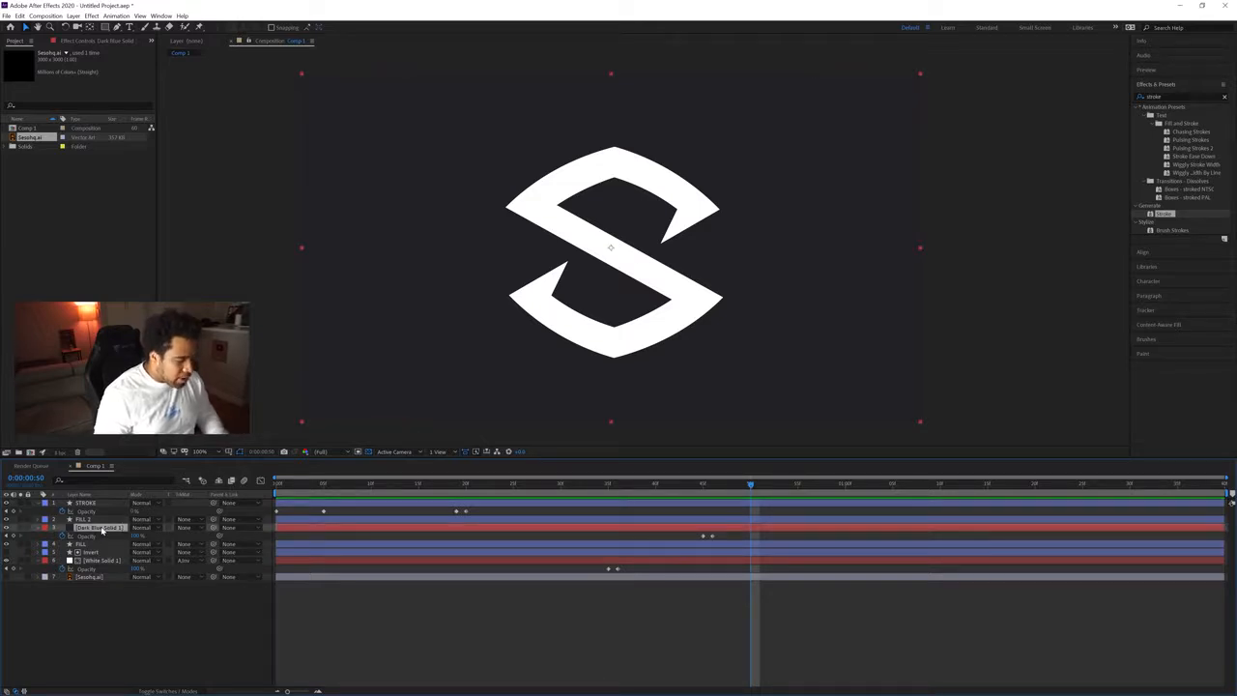
pyautogui.press('t')
pyautogui.press('t')
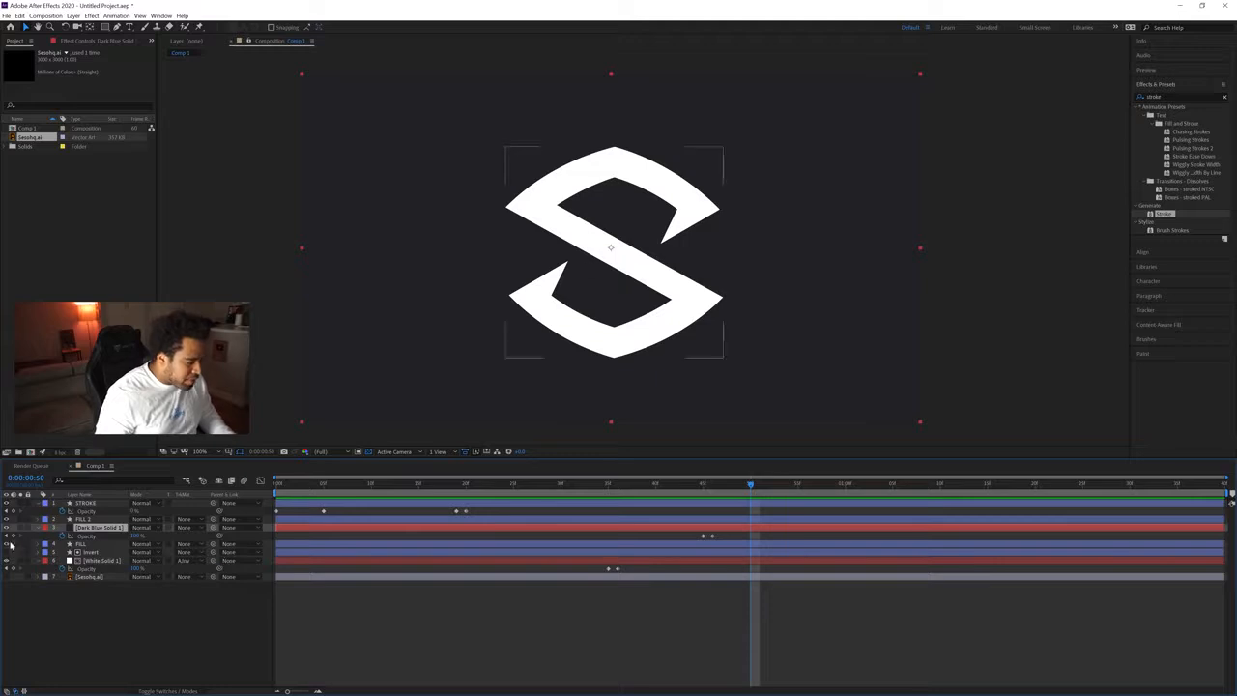
pyautogui.click(14, 536)
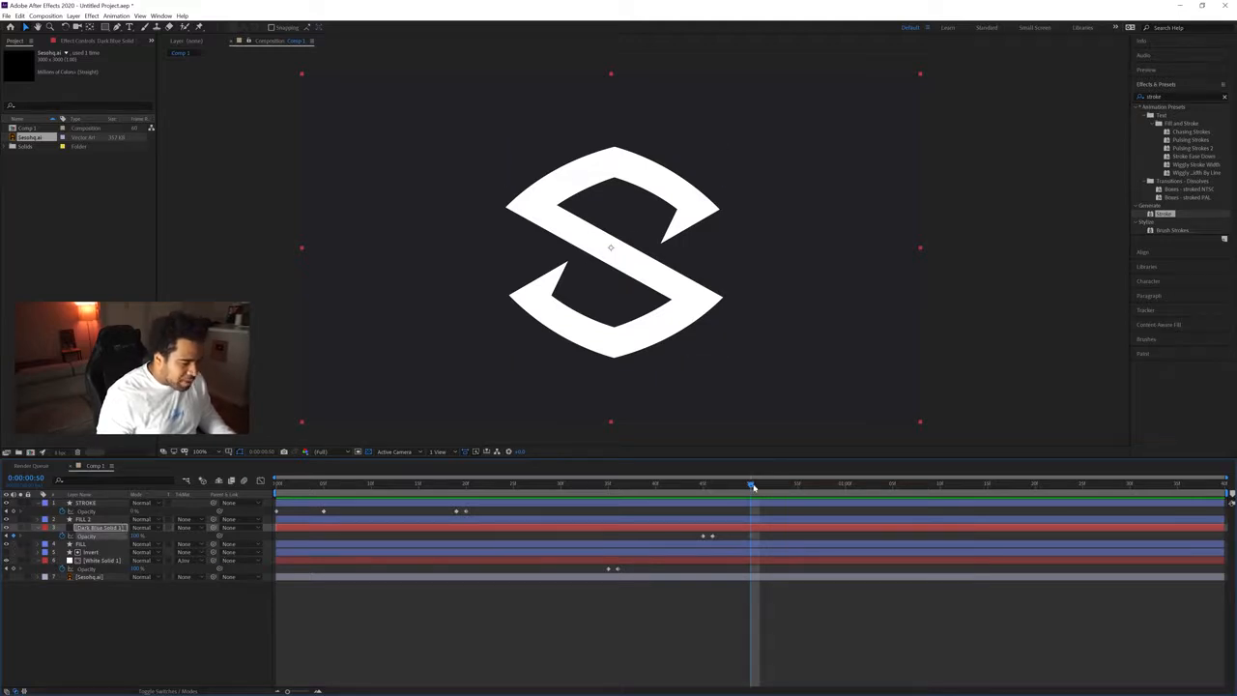
pyautogui.moveTo(753, 486); pyautogui.dragTo(760, 486)
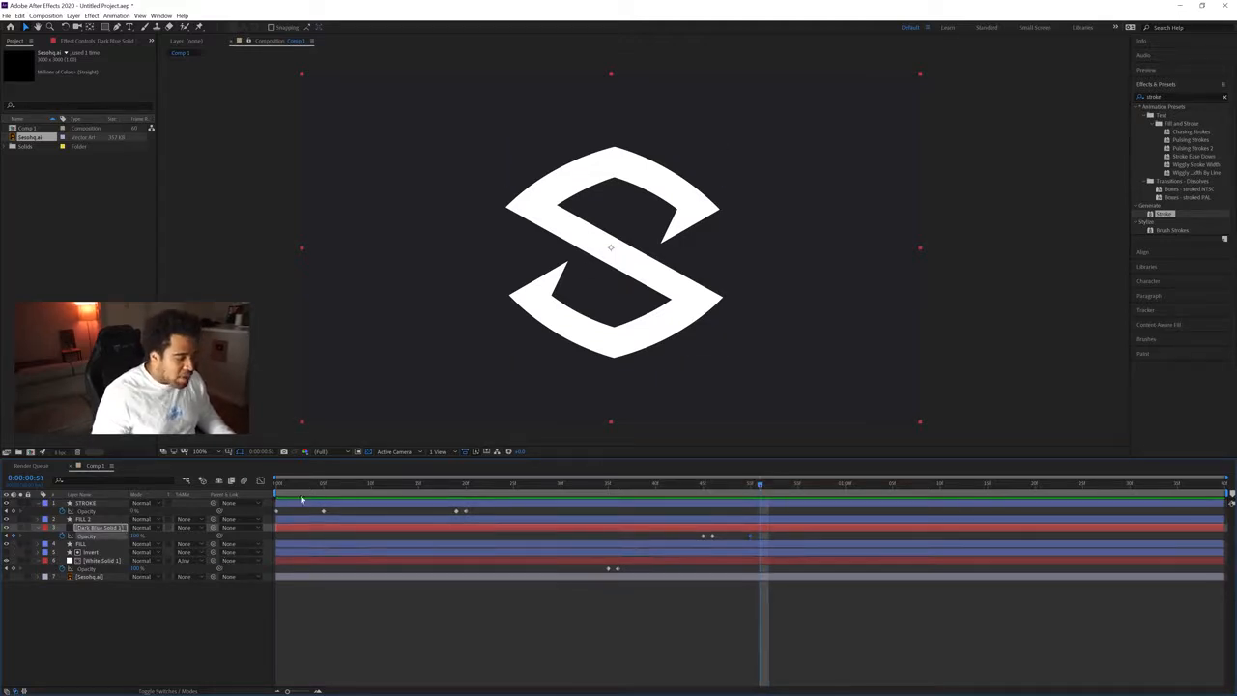
pyautogui.moveTo(136, 535); pyautogui.dragTo(2, 533)
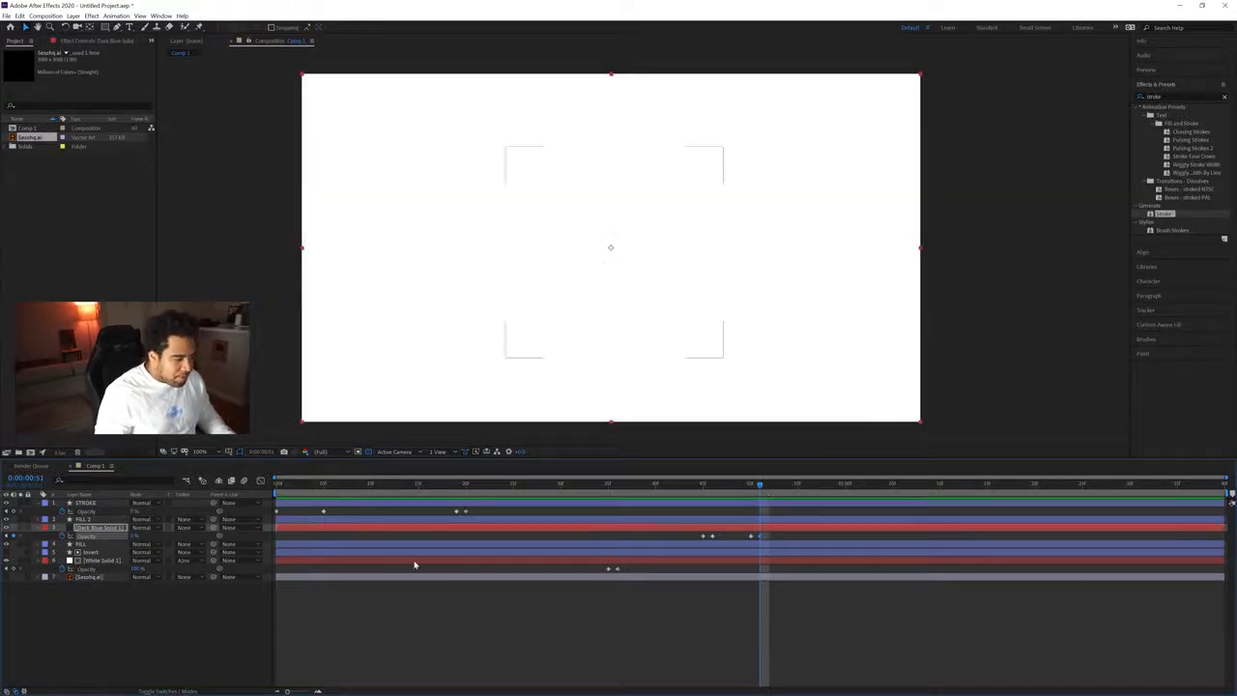
# Add an Opacity keyframe to the white solid at 0:00:00:50 and set its Opacity to 0% at 0:00:00:51.
pyautogui.click(92, 560)
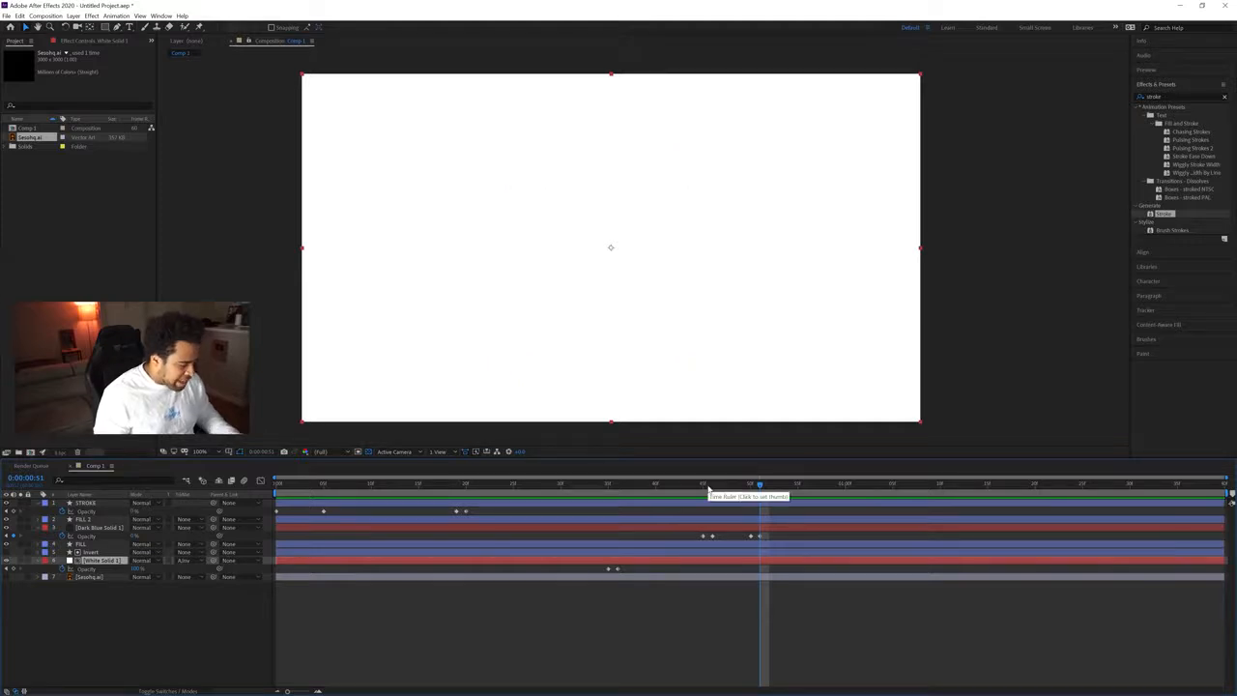
pyautogui.press('pageup')
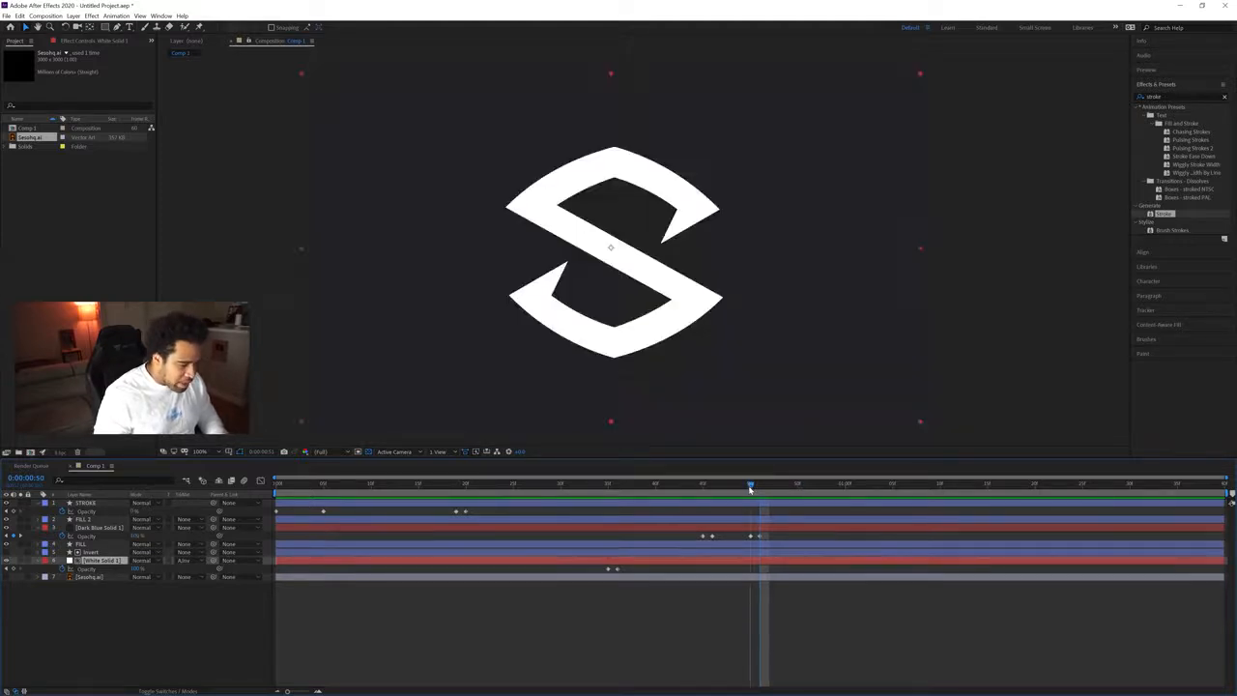
pyautogui.click(15, 569)
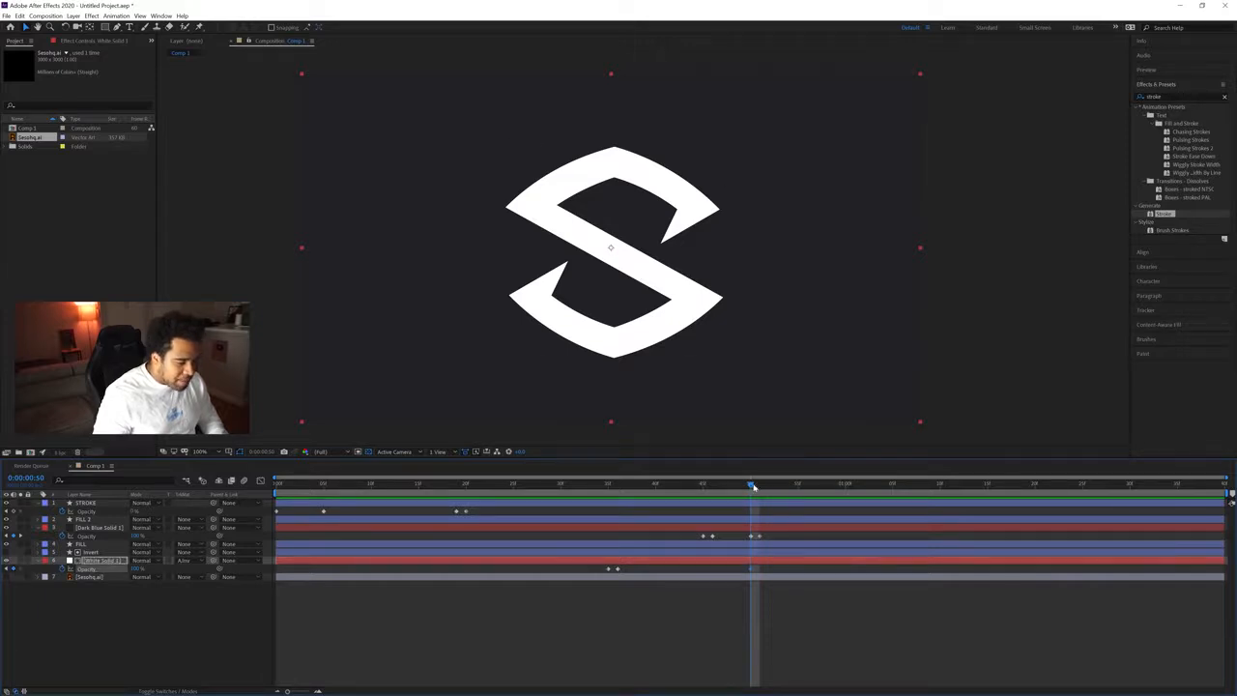
pyautogui.moveTo(754, 486); pyautogui.dragTo(759, 486)
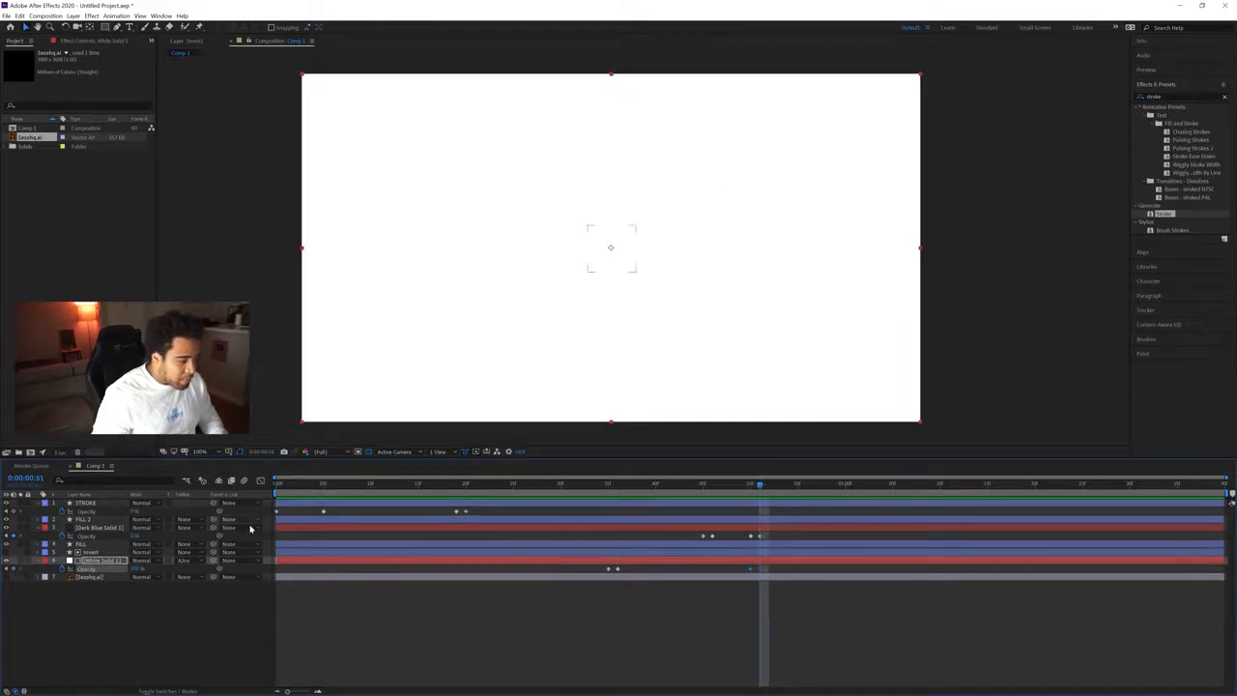
pyautogui.moveTo(136, 569); pyautogui.dragTo(64, 569)
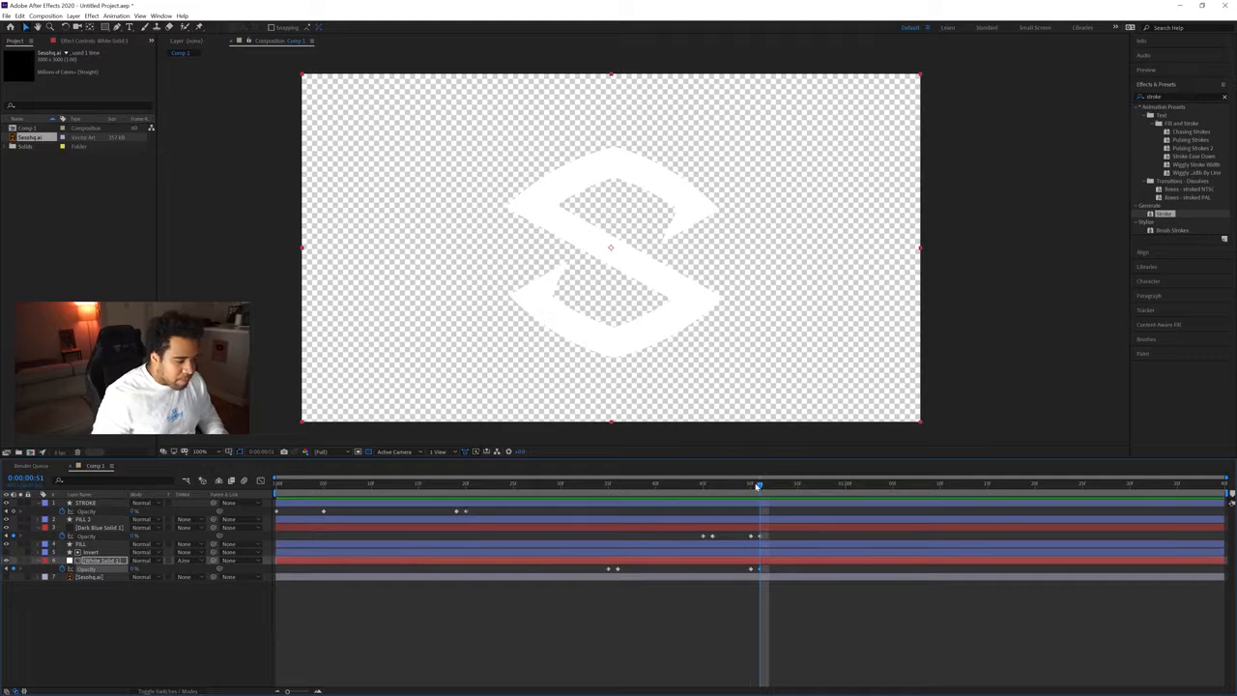
# Review the logo switches between 0:00:00:33 and 0:00:00:51, checking the transparent areas at each change.
pyautogui.moveTo(757, 486); pyautogui.dragTo(592, 491)
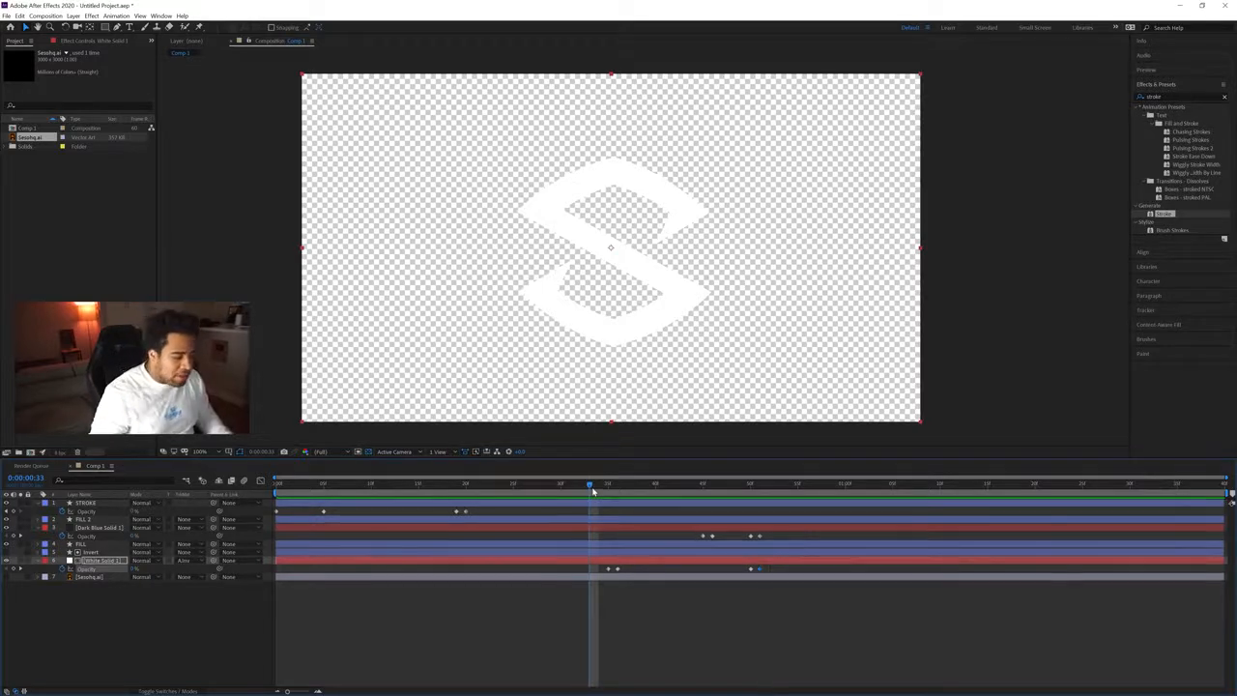
pyautogui.moveTo(592, 491); pyautogui.dragTo(618, 486)
pyautogui.click(368, 451)
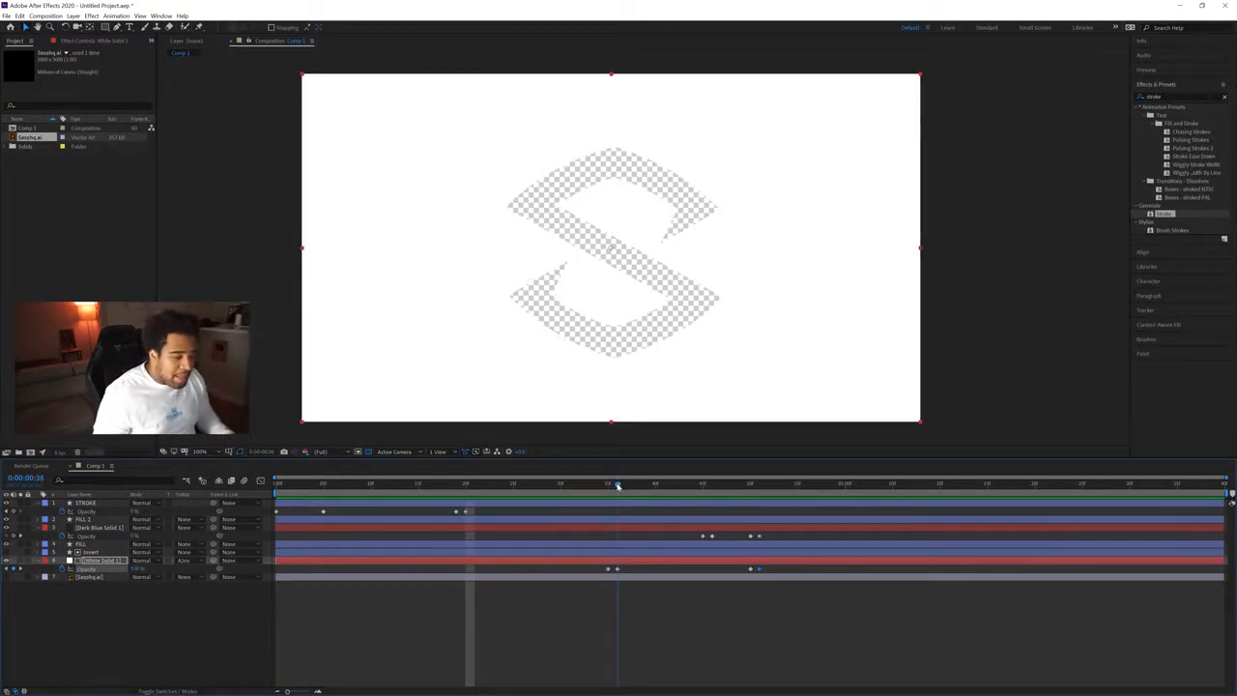
pyautogui.moveTo(618, 486); pyautogui.dragTo(712, 488)
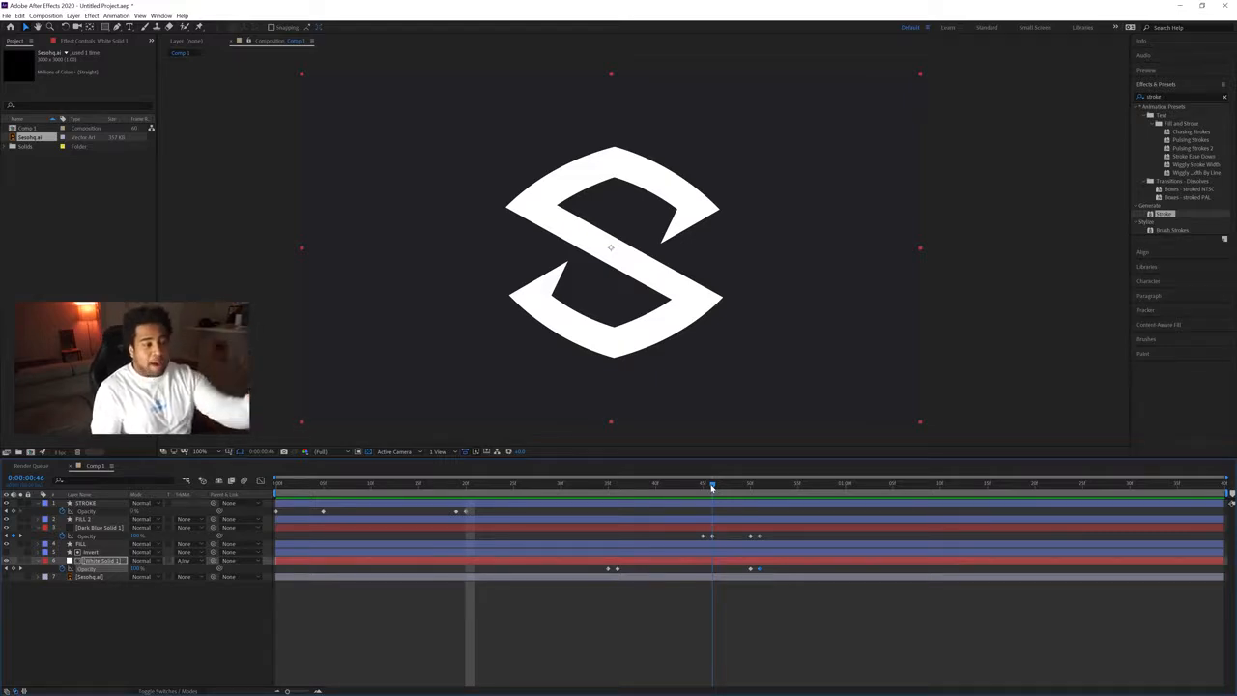
pyautogui.moveTo(712, 488); pyautogui.dragTo(751, 487)
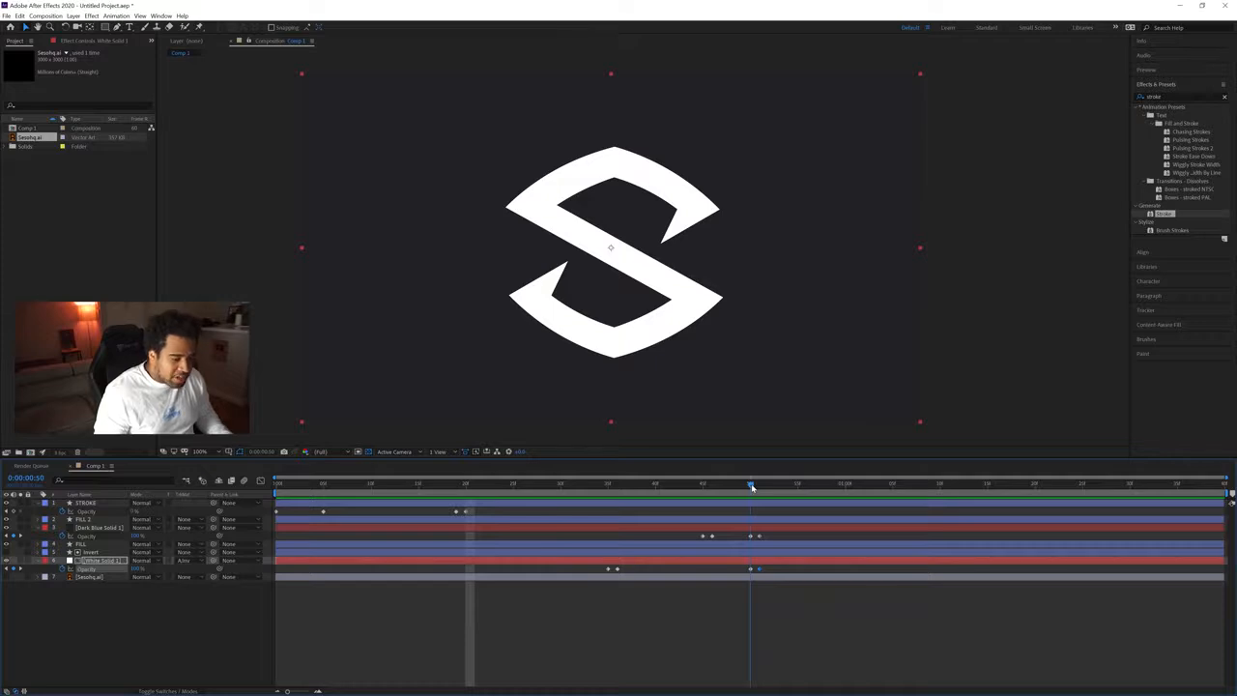
pyautogui.moveTo(752, 487); pyautogui.dragTo(761, 487)
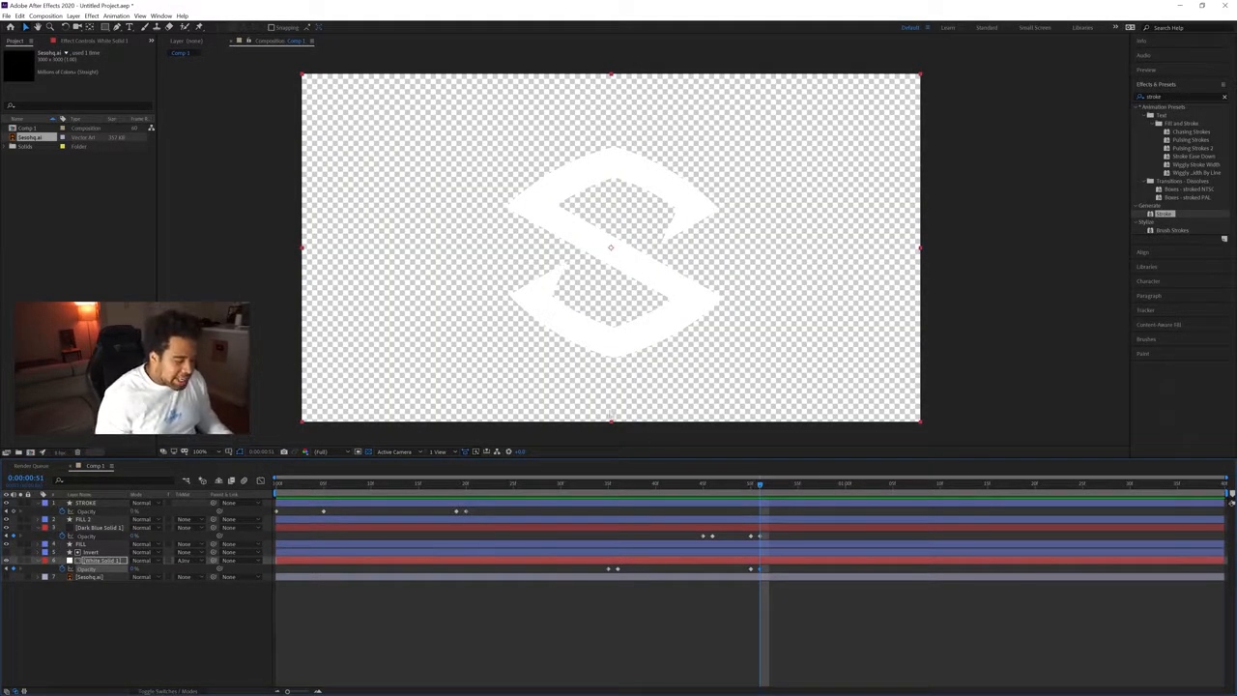
pyautogui.click(662, 314)
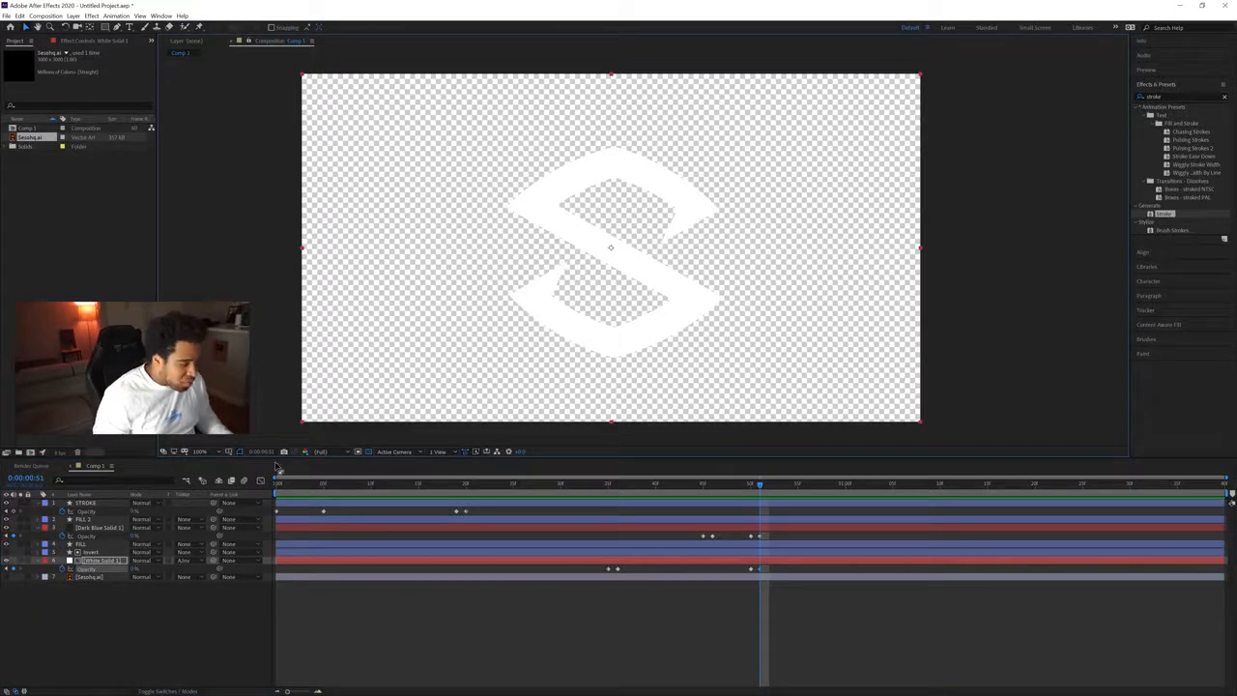
# Identify the visible logo layer at 0:00:00:51 and add Scale keyframes to FILL 2 at 0:00:00:51 and 0:00:00:50.
pyautogui.click(87, 544)
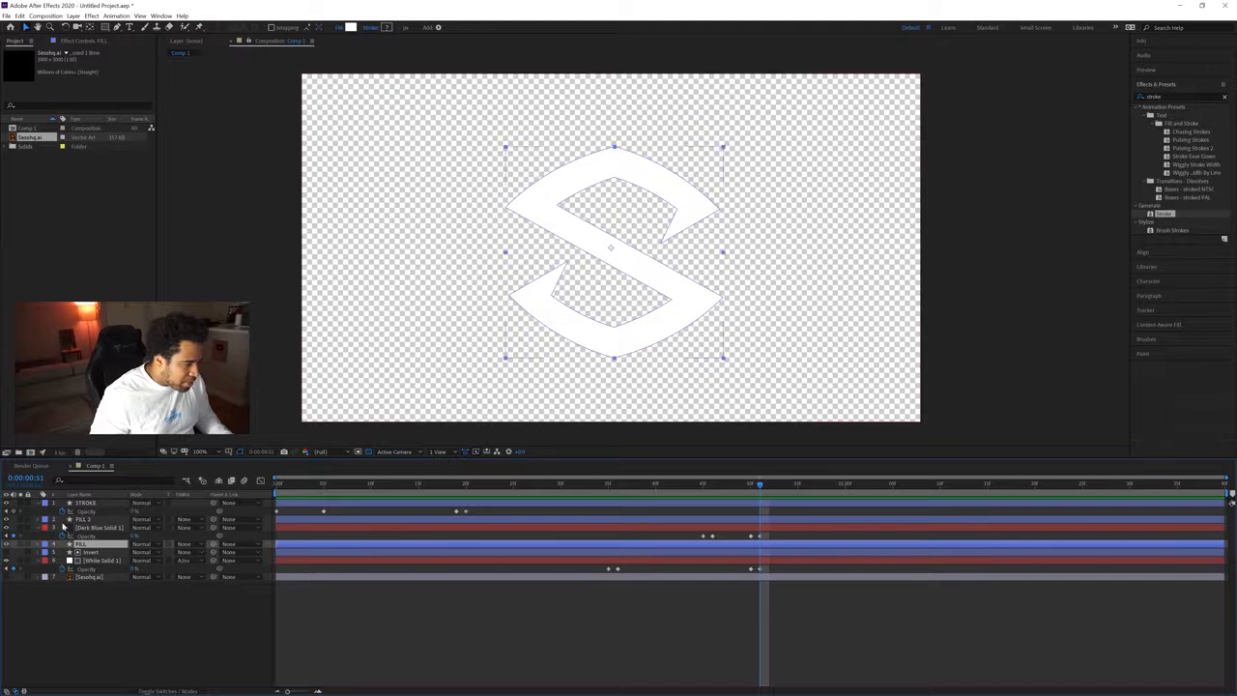
pyautogui.click(40, 529)
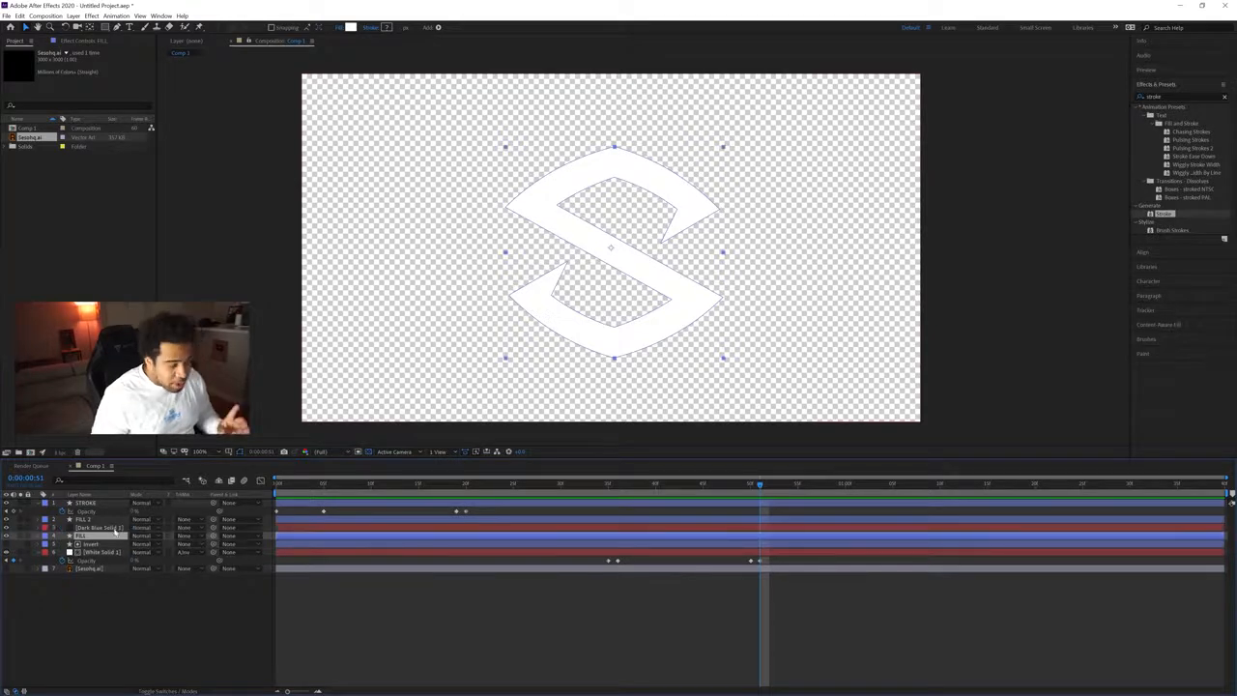
pyautogui.click(92, 519)
pyautogui.click(7, 520)
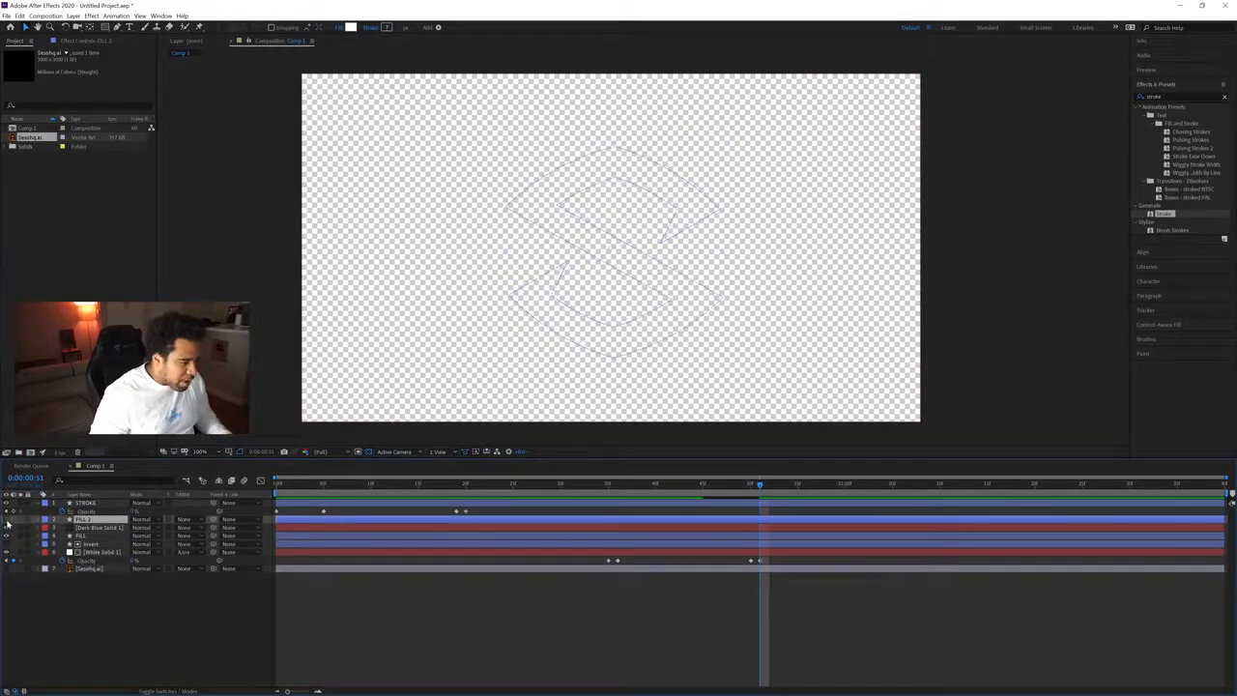
pyautogui.click(7, 520)
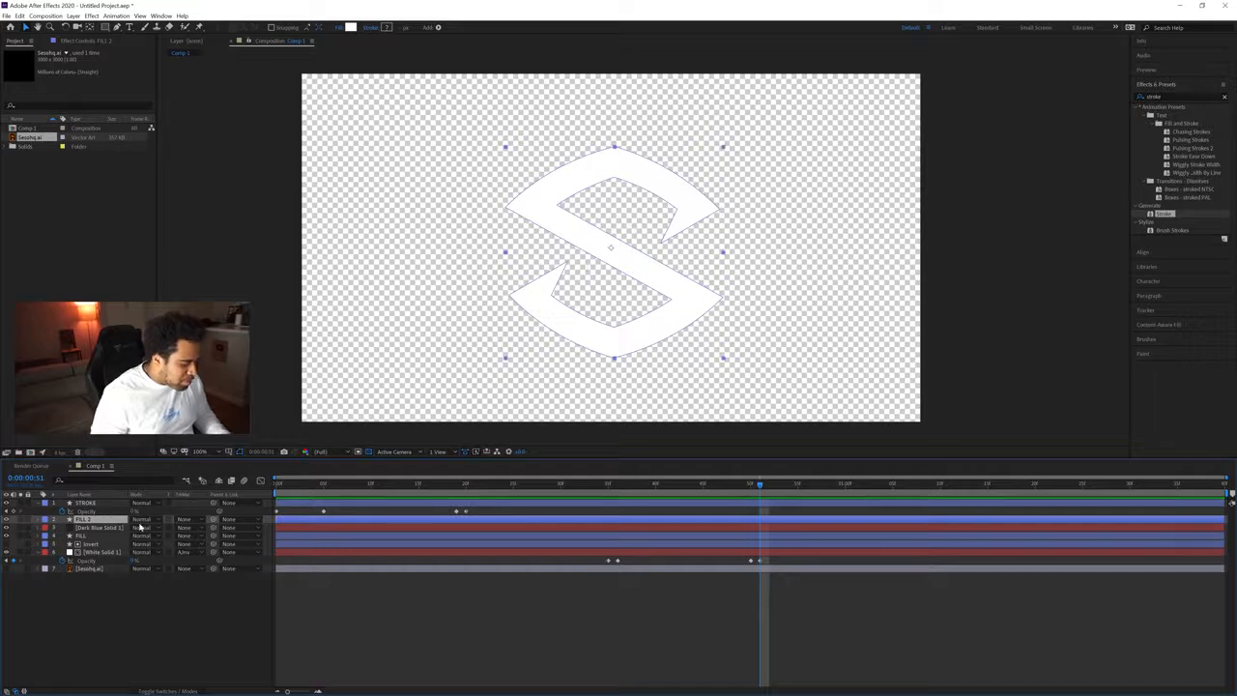
pyautogui.press('u')
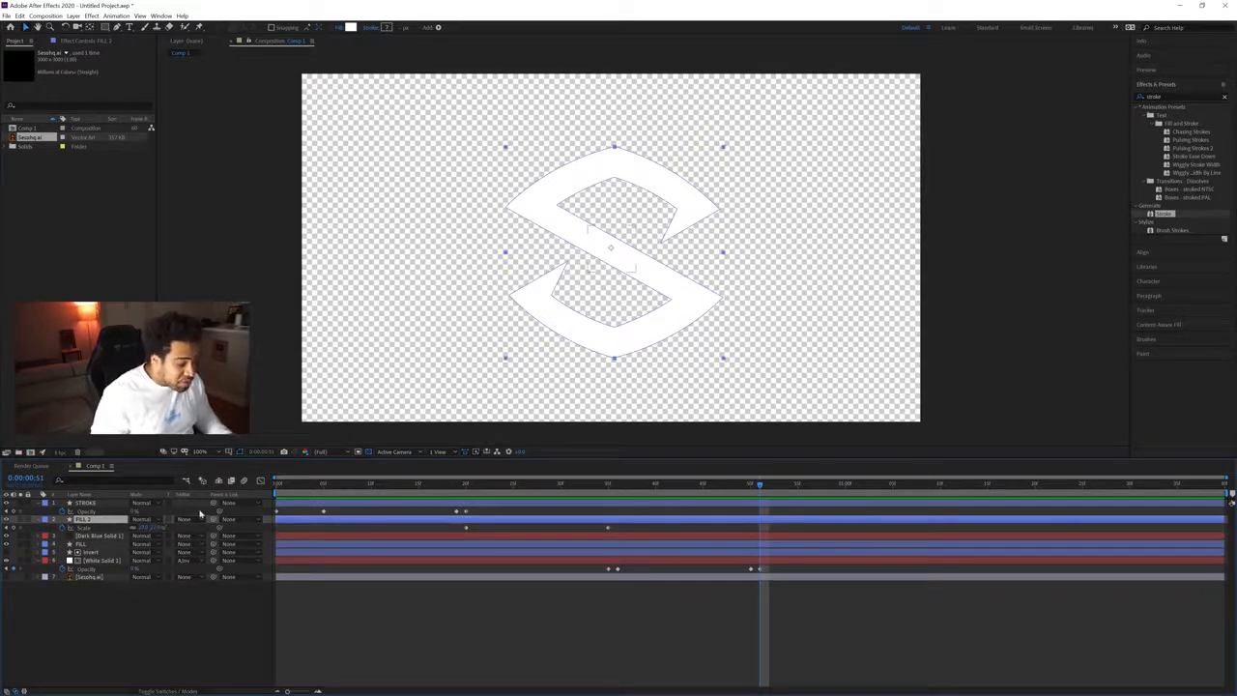
pyautogui.click(14, 527)
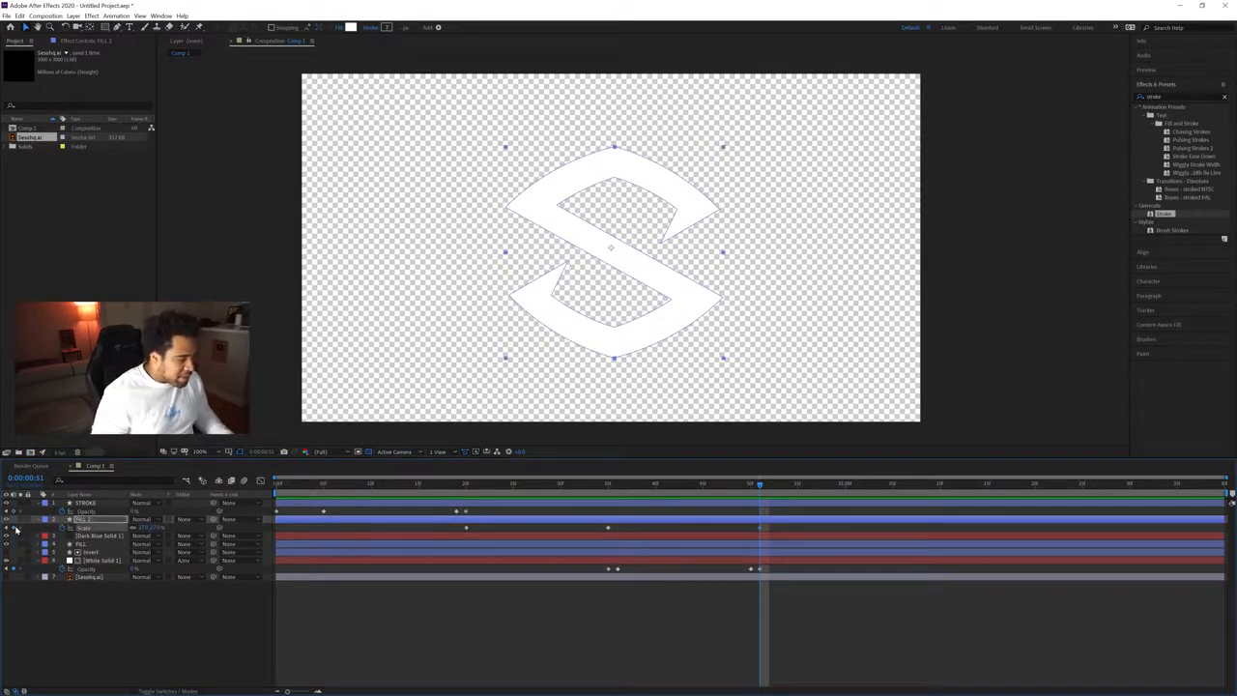
pyautogui.moveTo(765, 487); pyautogui.dragTo(753, 486)
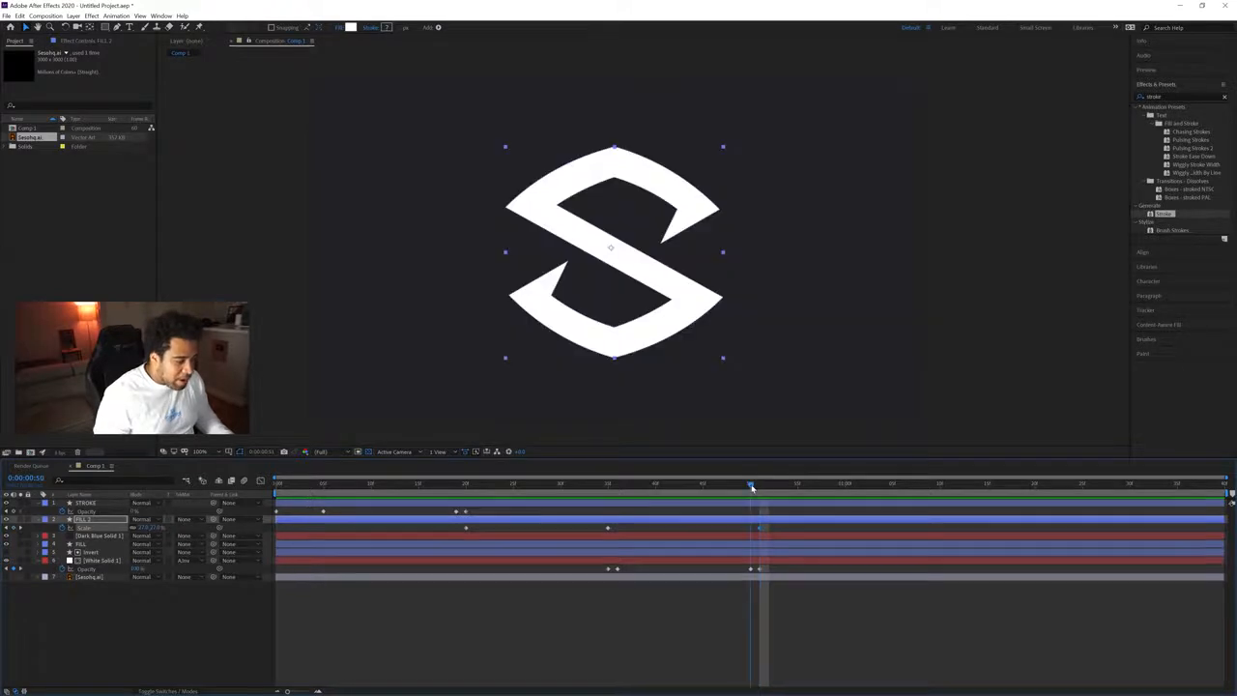
pyautogui.click(14, 528)
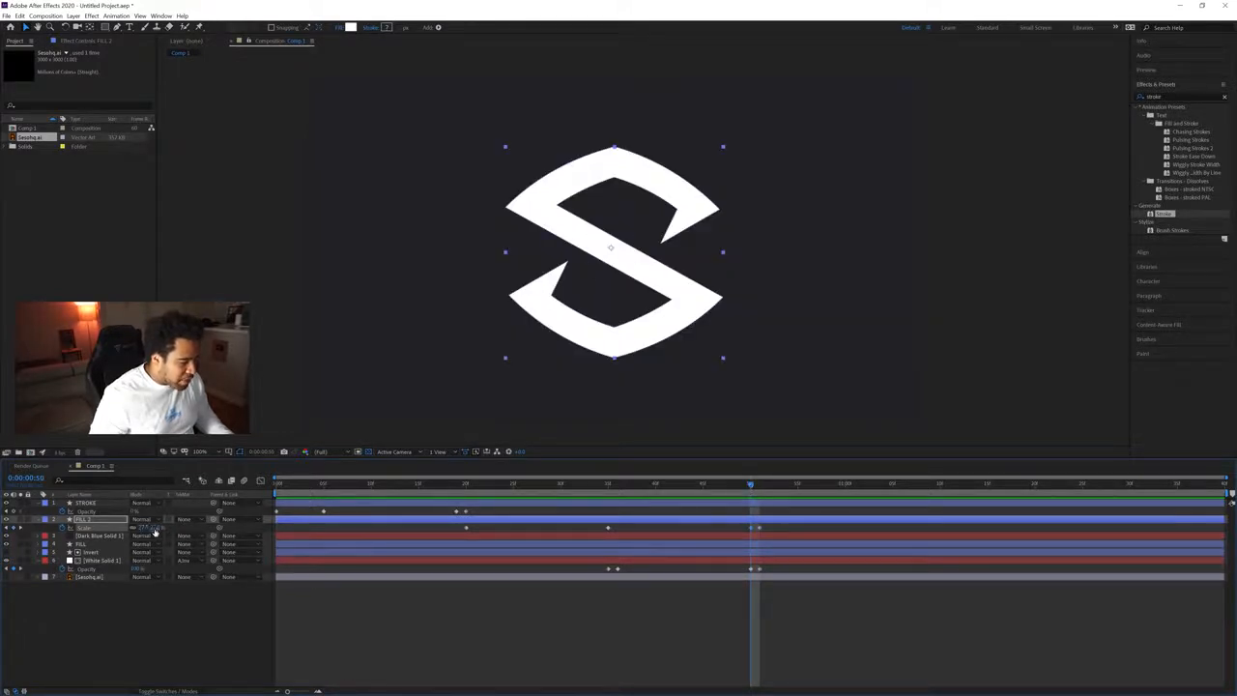
pyautogui.moveTo(155, 529); pyautogui.dragTo(420, 511)
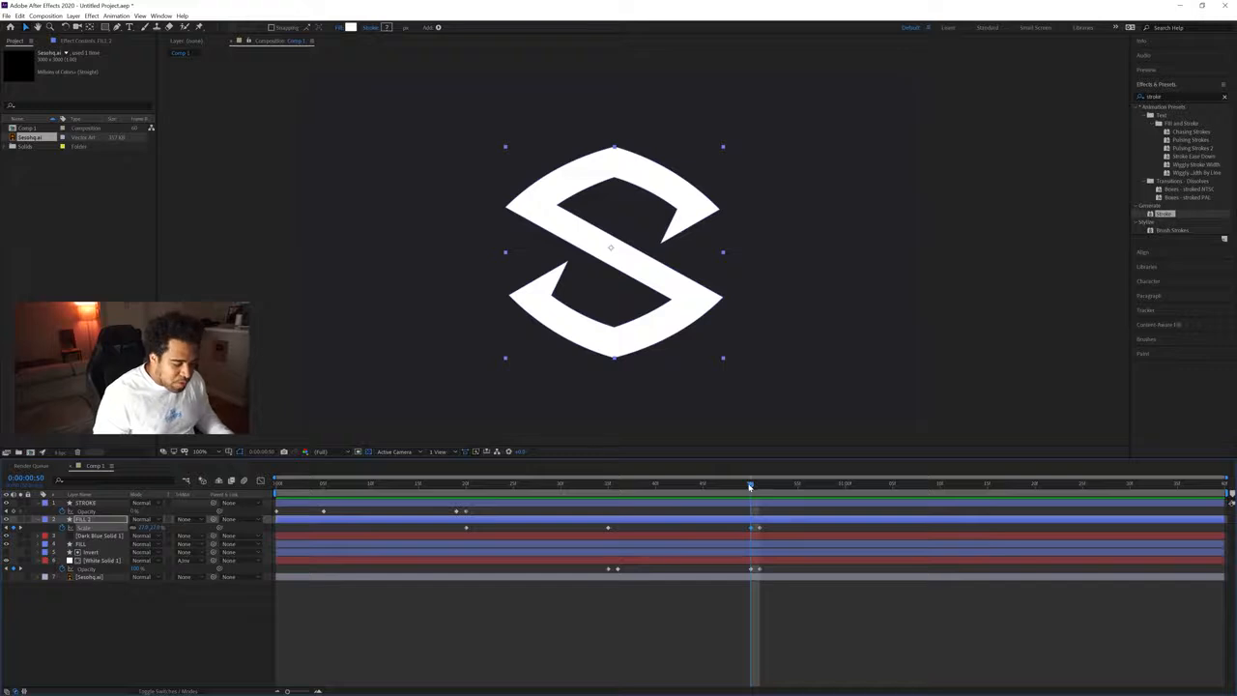
# Set FILL 2's Scale to 100% at 0:00:00:55 and check the enlargement from 0:00:00:50.
pyautogui.moveTo(749, 486); pyautogui.dragTo(798, 486)
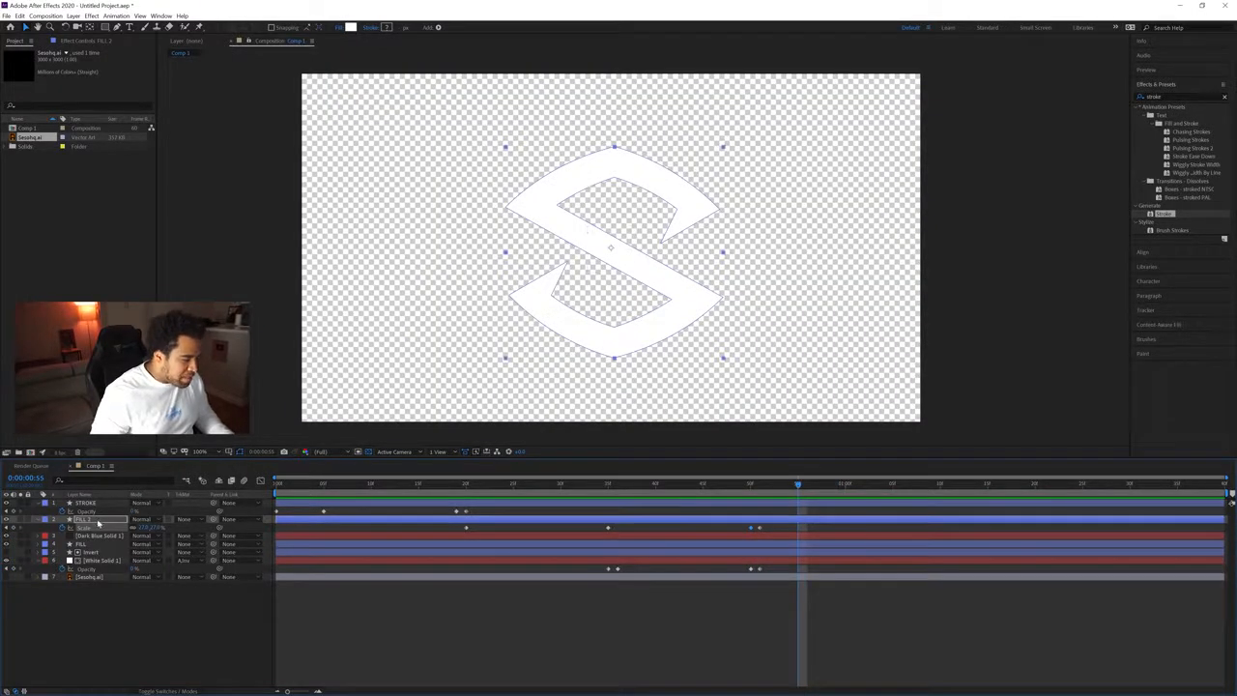
pyautogui.moveTo(144, 527); pyautogui.dragTo(180, 529)
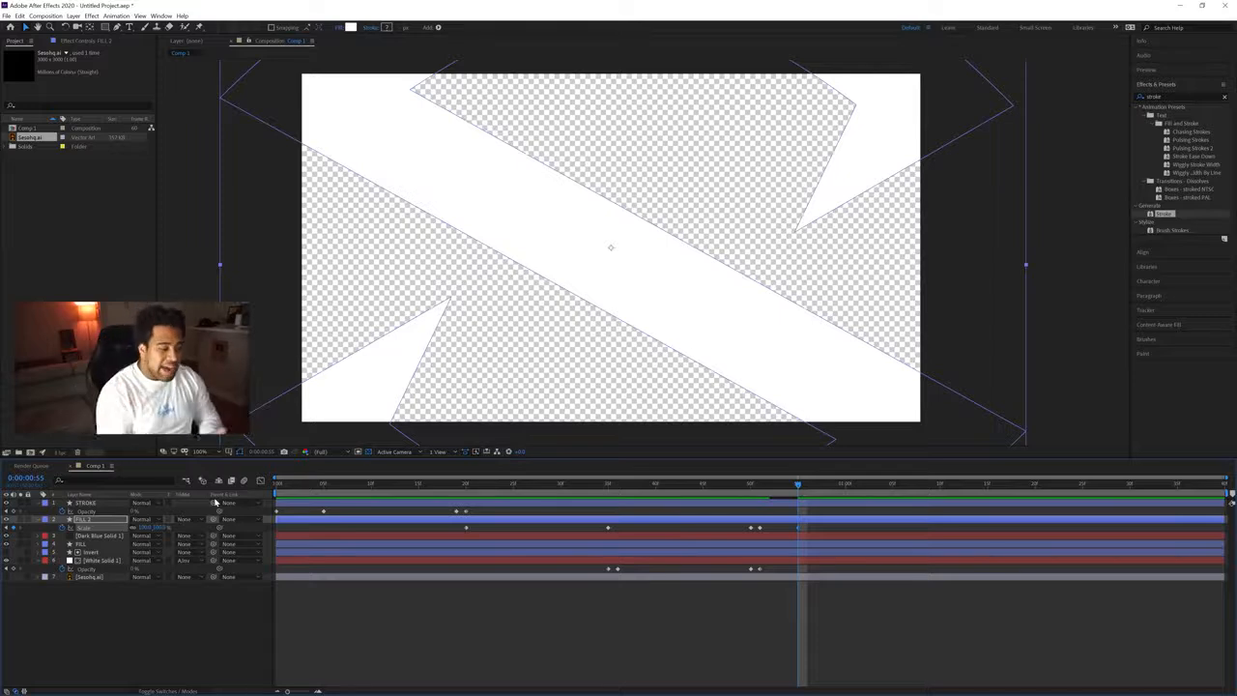
pyautogui.click(749, 487)
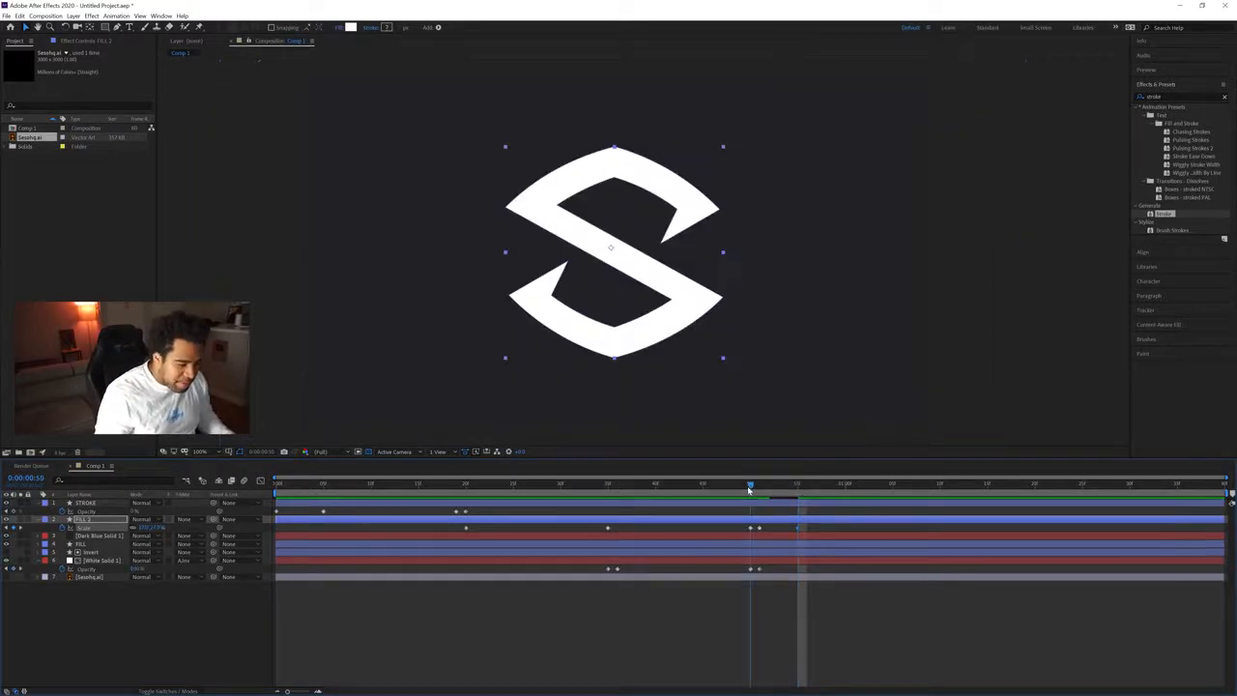
pyautogui.moveTo(751, 488); pyautogui.dragTo(800, 488)
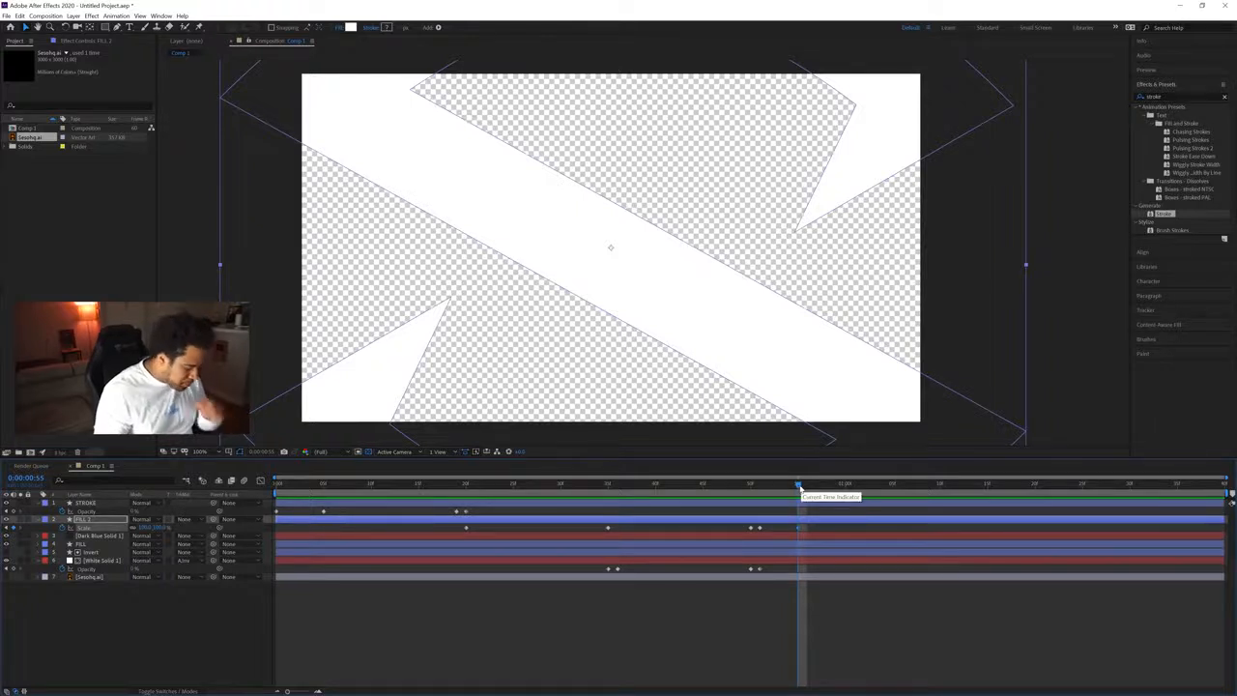
# Duplicate the FILL 2 layer and rename the copy STROKE 2.
pyautogui.click(82, 521)
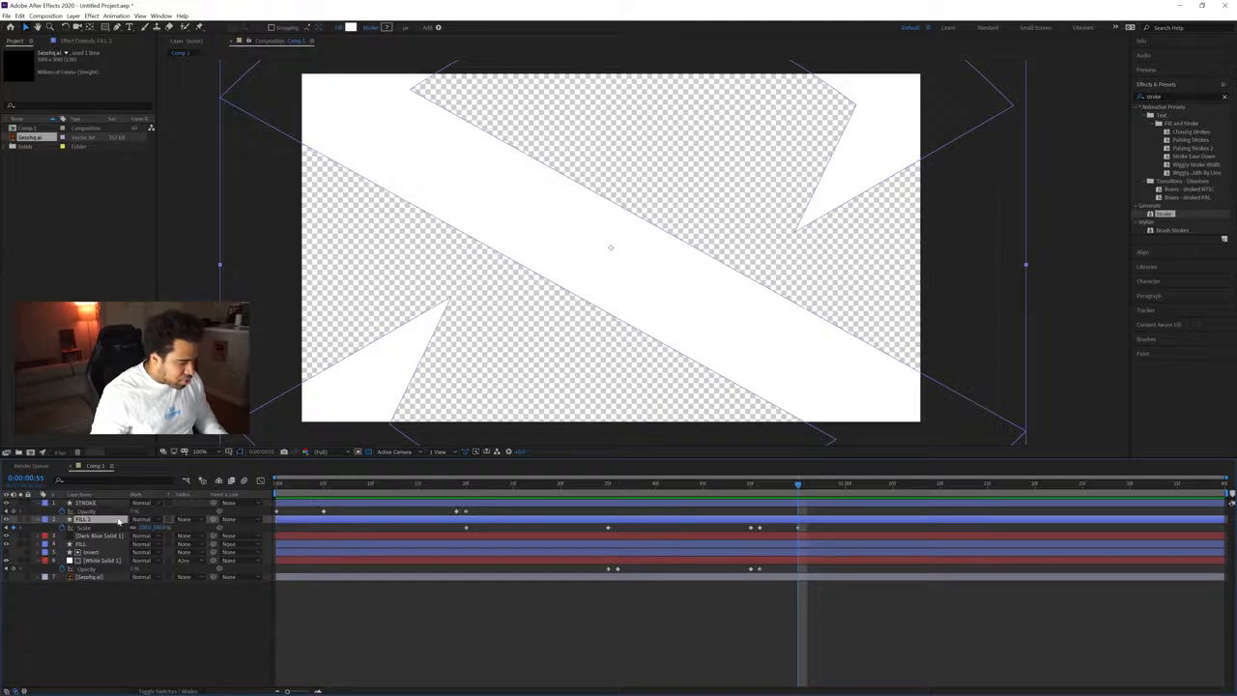
pyautogui.hotkey('ctrl', 'd')
pyautogui.rightClick(95, 521)
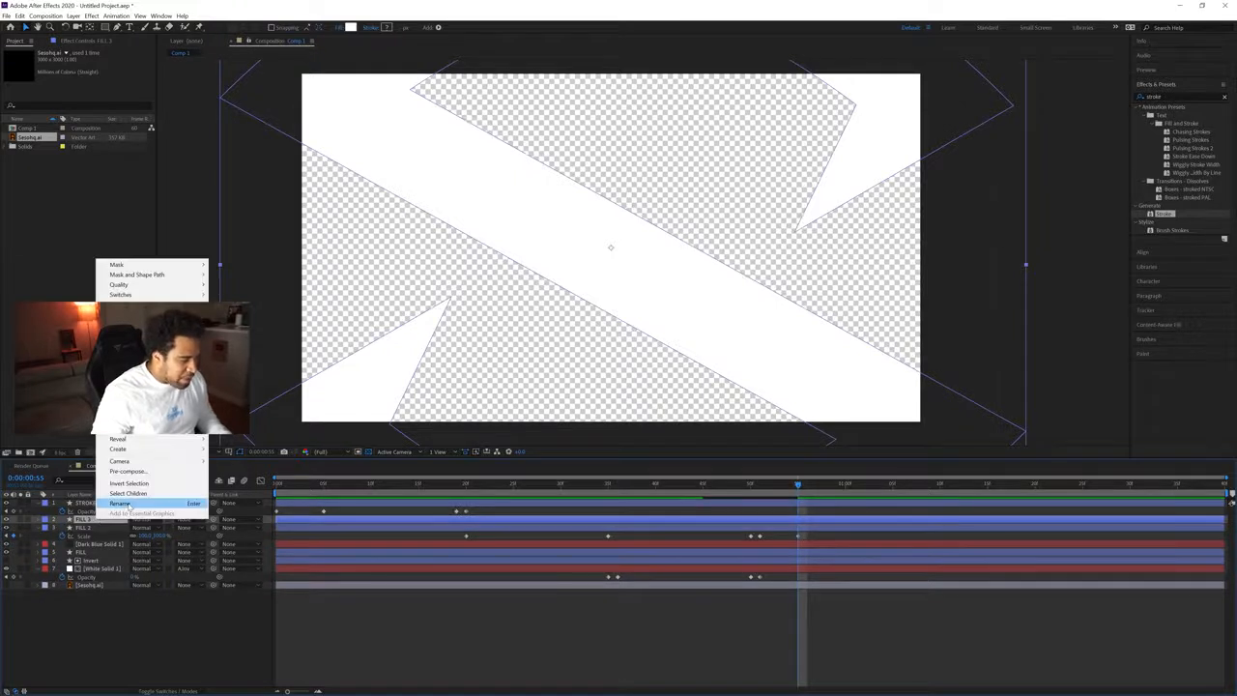
pyautogui.click(129, 504)
pyautogui.write('STROKE 2')
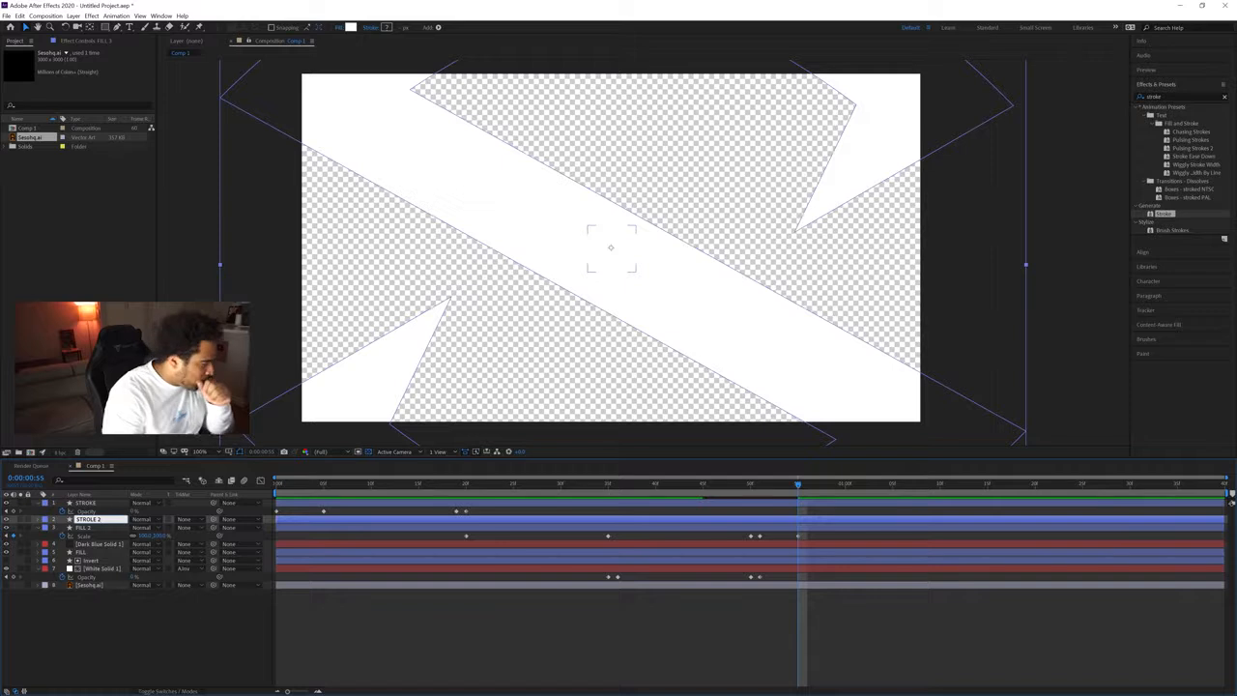
pyautogui.press('Return')
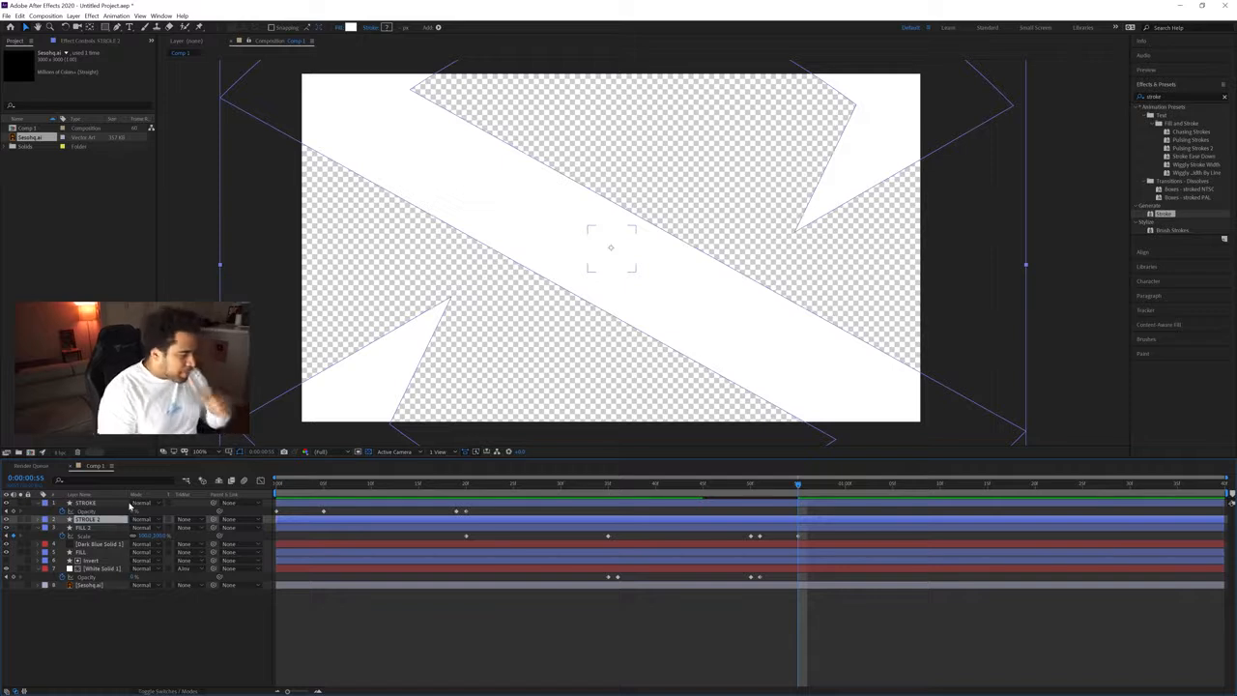
# Remove the fill from the STROKE 2 layer by setting its fill type to None.
pyautogui.click(36, 522)
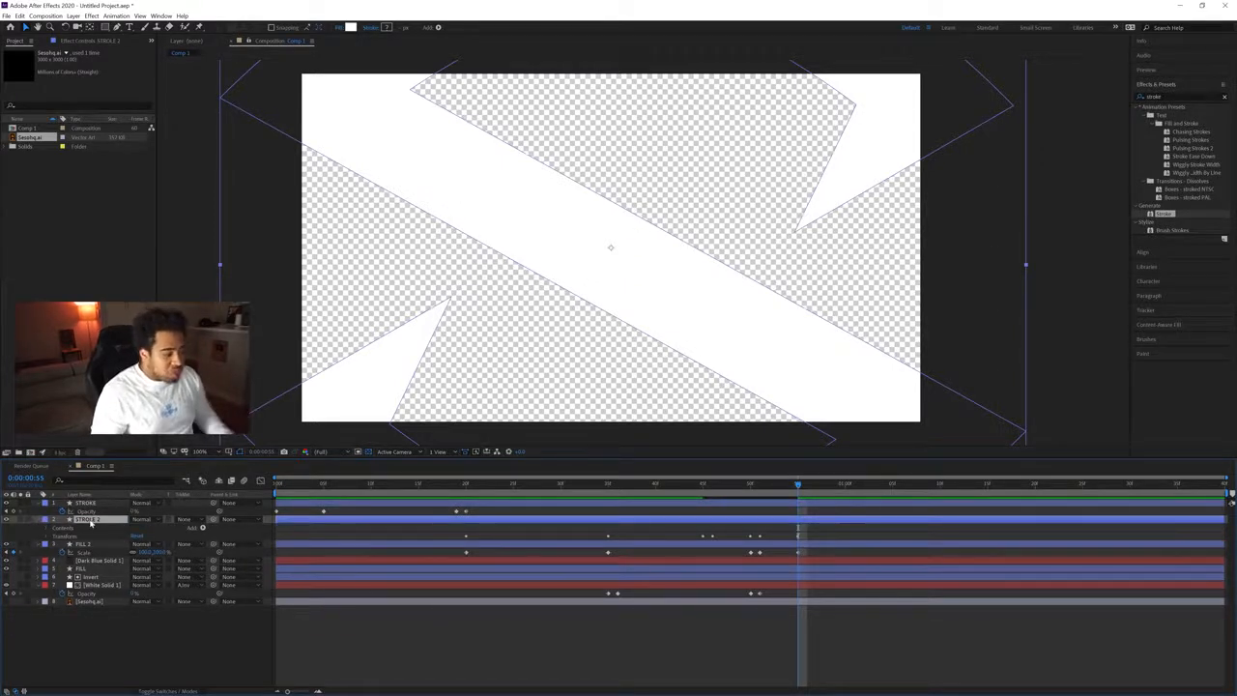
pyautogui.click(339, 27)
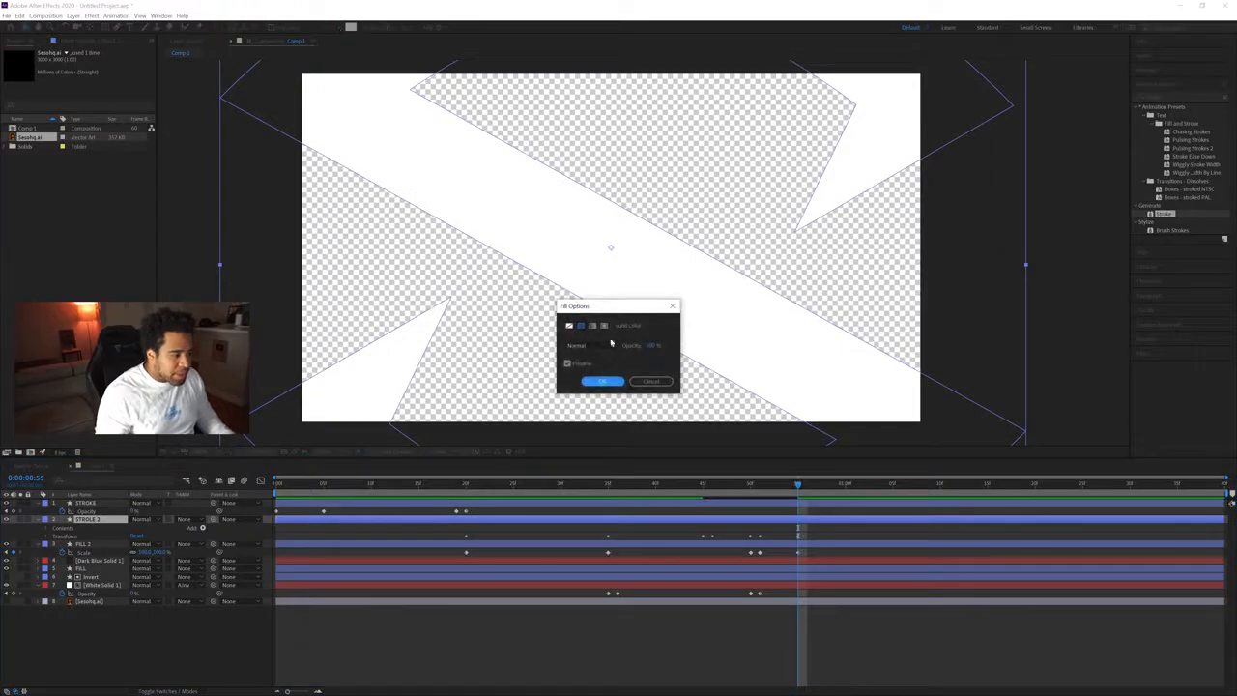
pyautogui.click(602, 381)
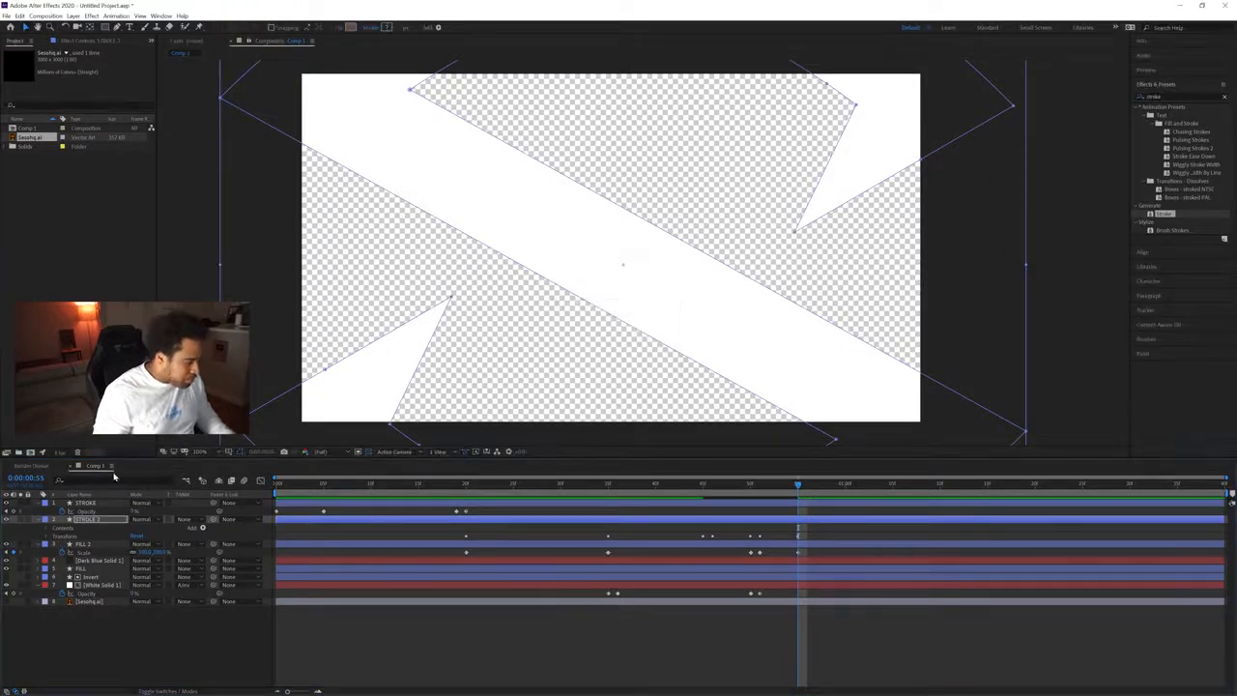
# Add a stroke to the STROKE 2 layer and set its Stroke Width to 25.
pyautogui.click(437, 27)
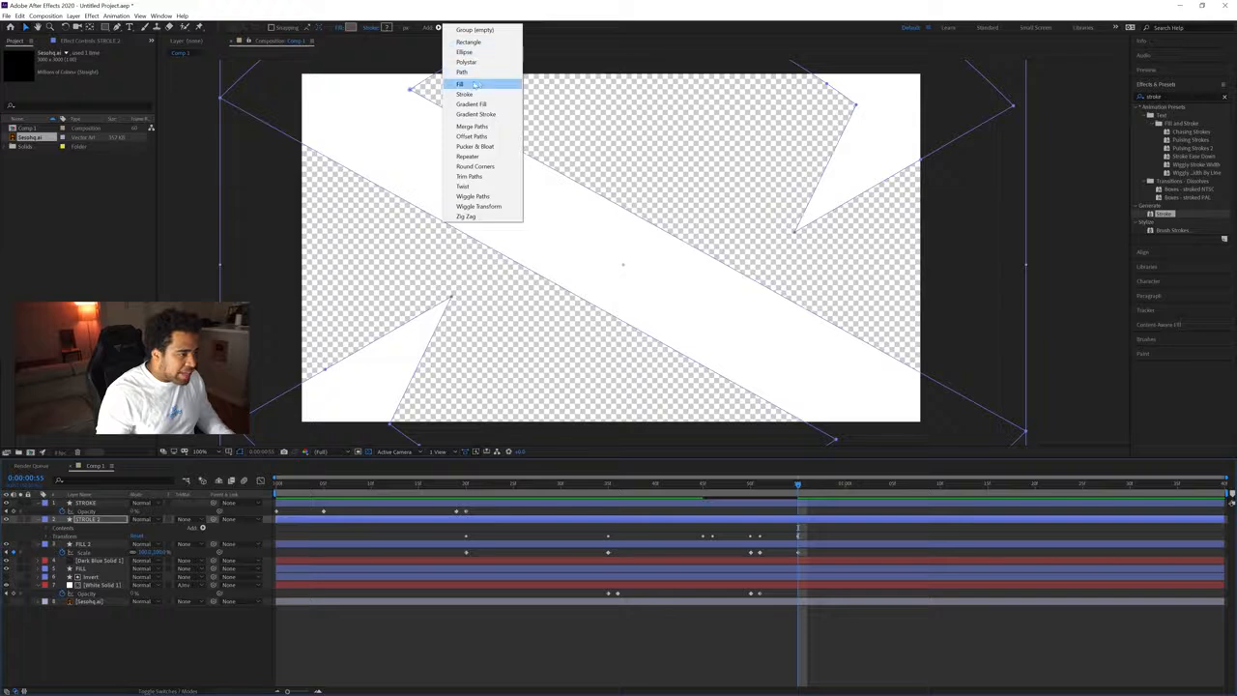
pyautogui.click(474, 85)
pyautogui.click(65, 552)
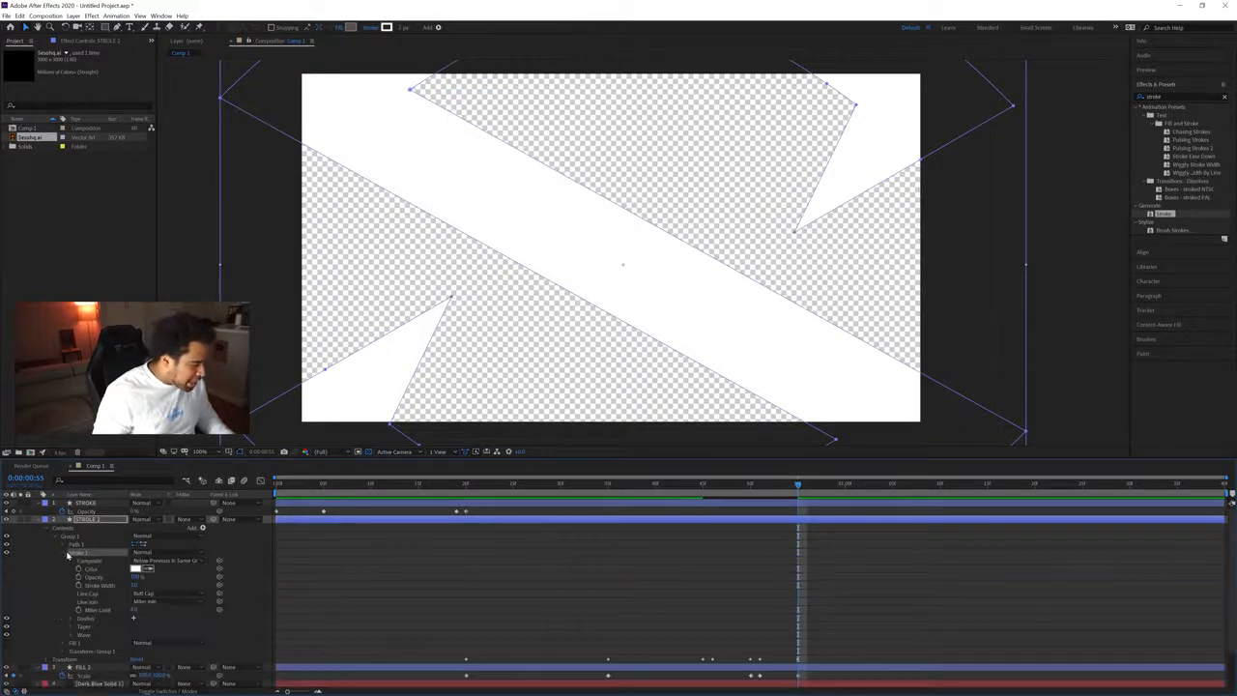
pyautogui.click(137, 585)
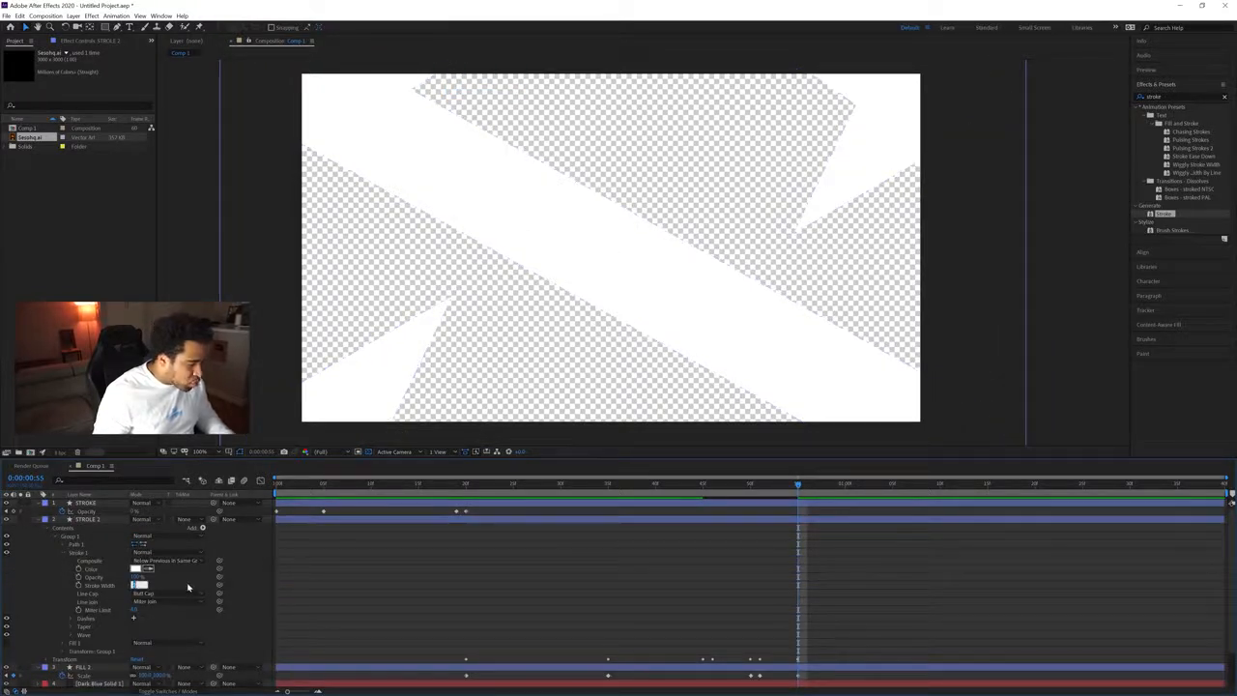
pyautogui.write('25')
pyautogui.press('Return')
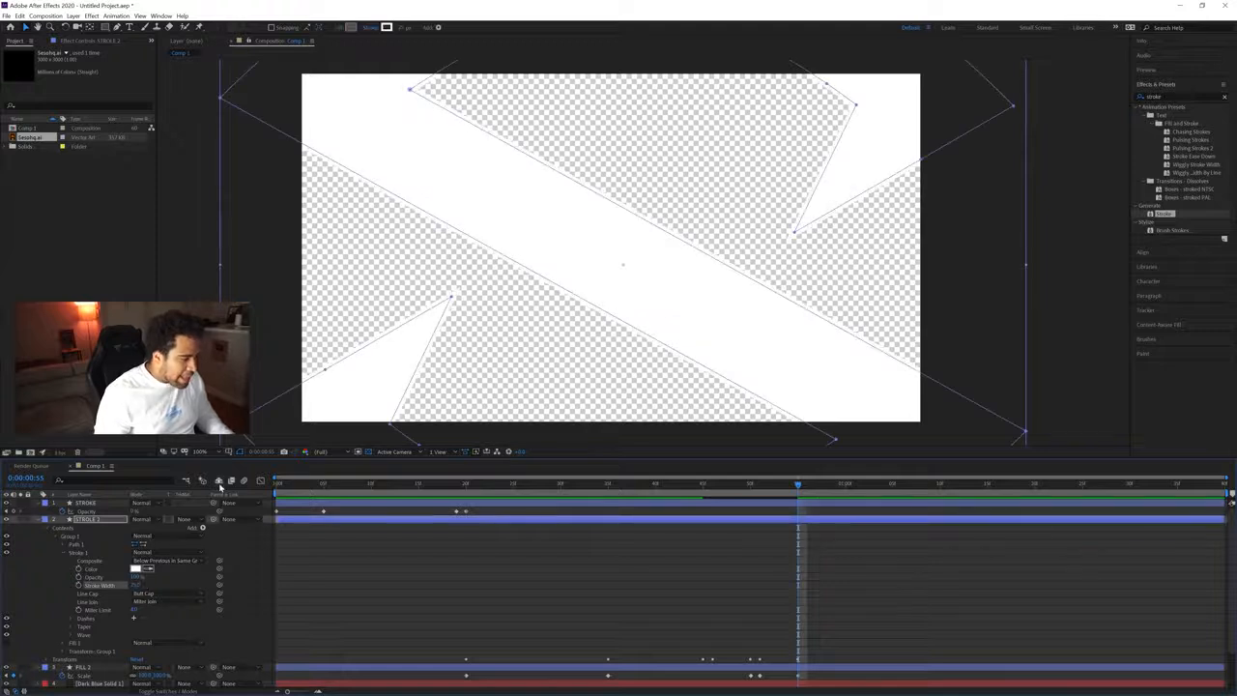
# Keyframe FILL 2's Opacity at its existing level at 0:00:00:55 and at 0% at 0:00:00:56.
pyautogui.click(42, 520)
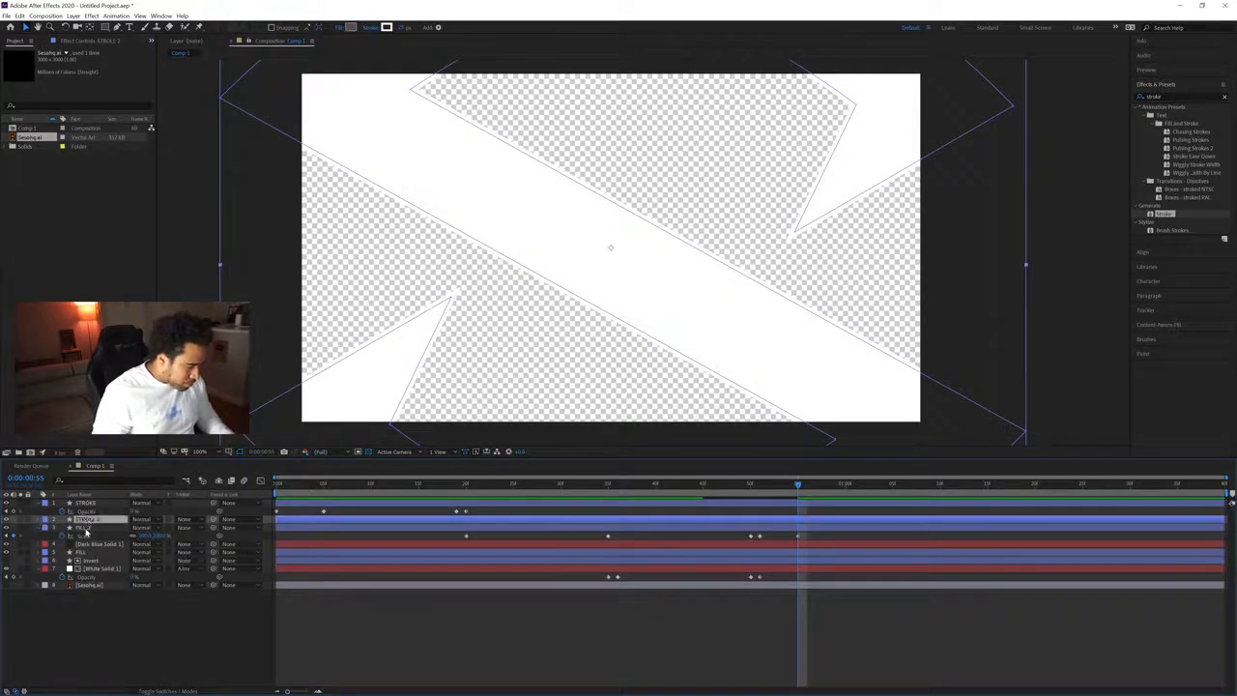
pyautogui.click(657, 527)
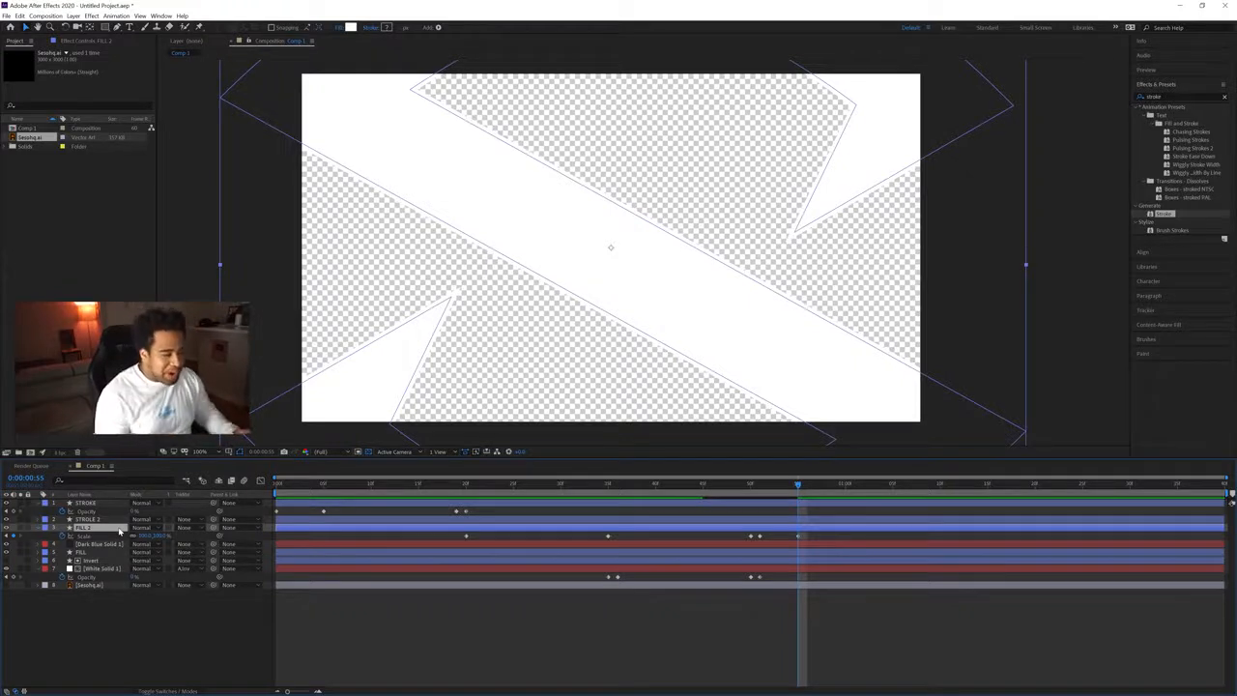
pyautogui.press('t')
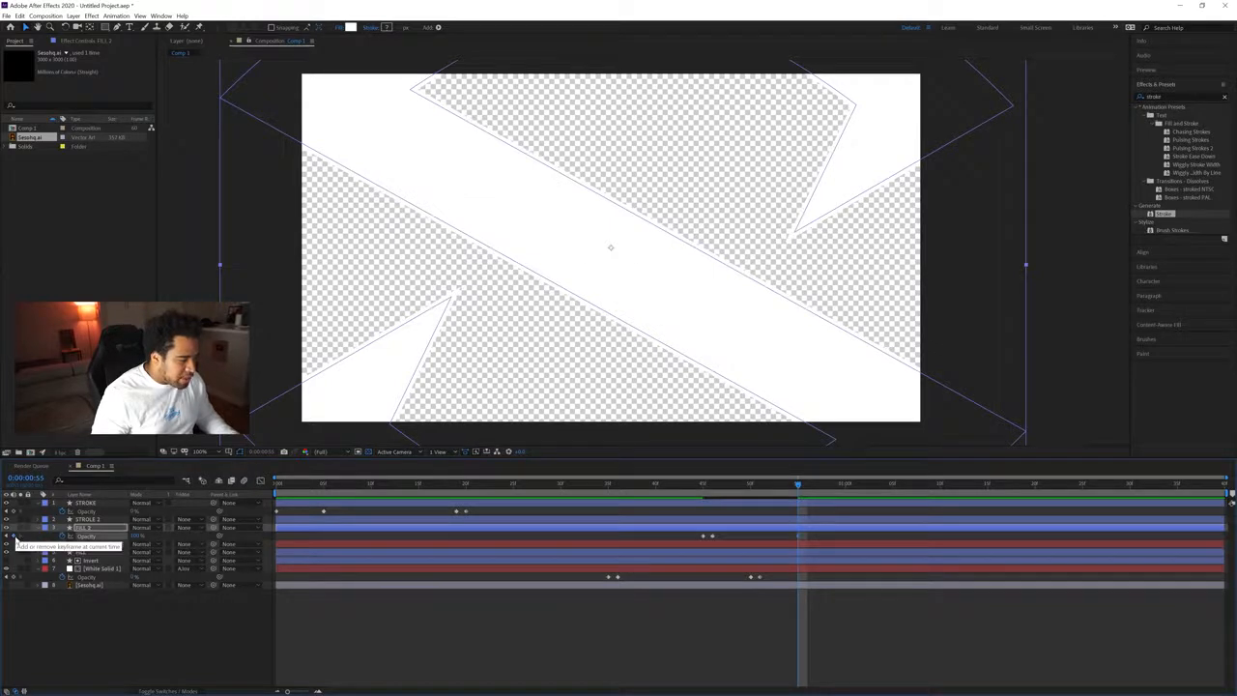
pyautogui.click(805, 486)
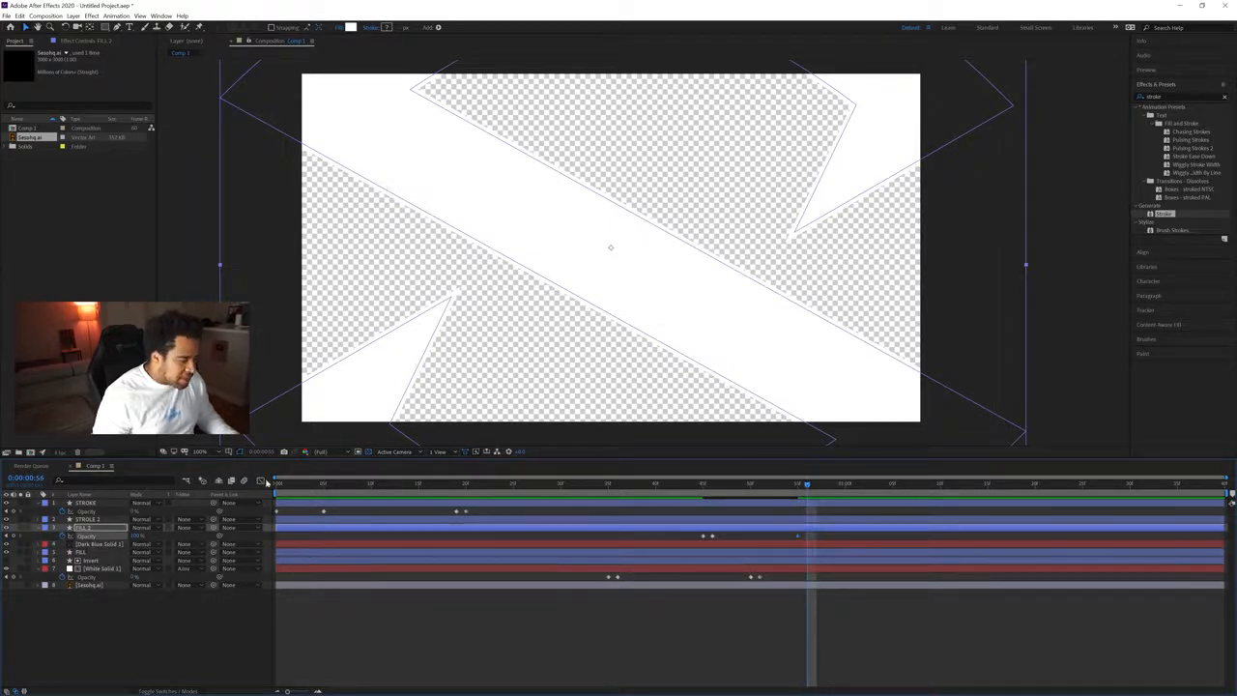
pyautogui.moveTo(137, 536); pyautogui.dragTo(3, 532)
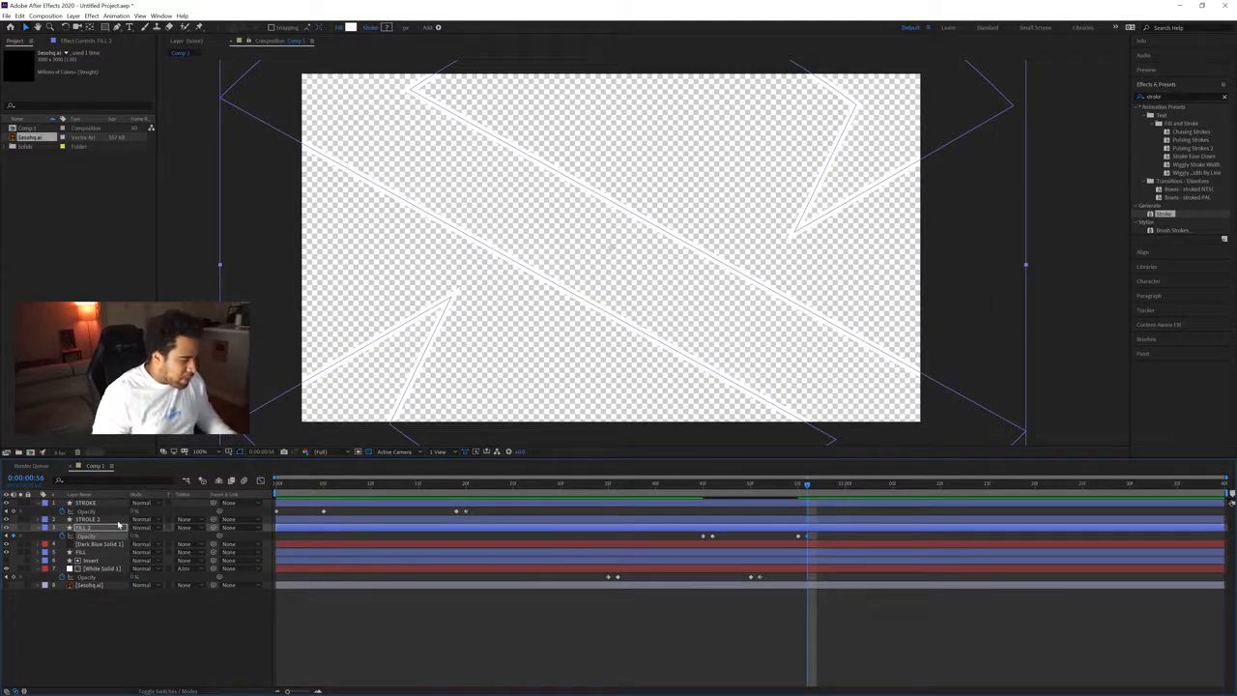
# Keyframe STROKE 2's Opacity at 0% at 0:00:00:55 and 100% at 0:00:00:56.
pyautogui.click(89, 520)
pyautogui.press('t')
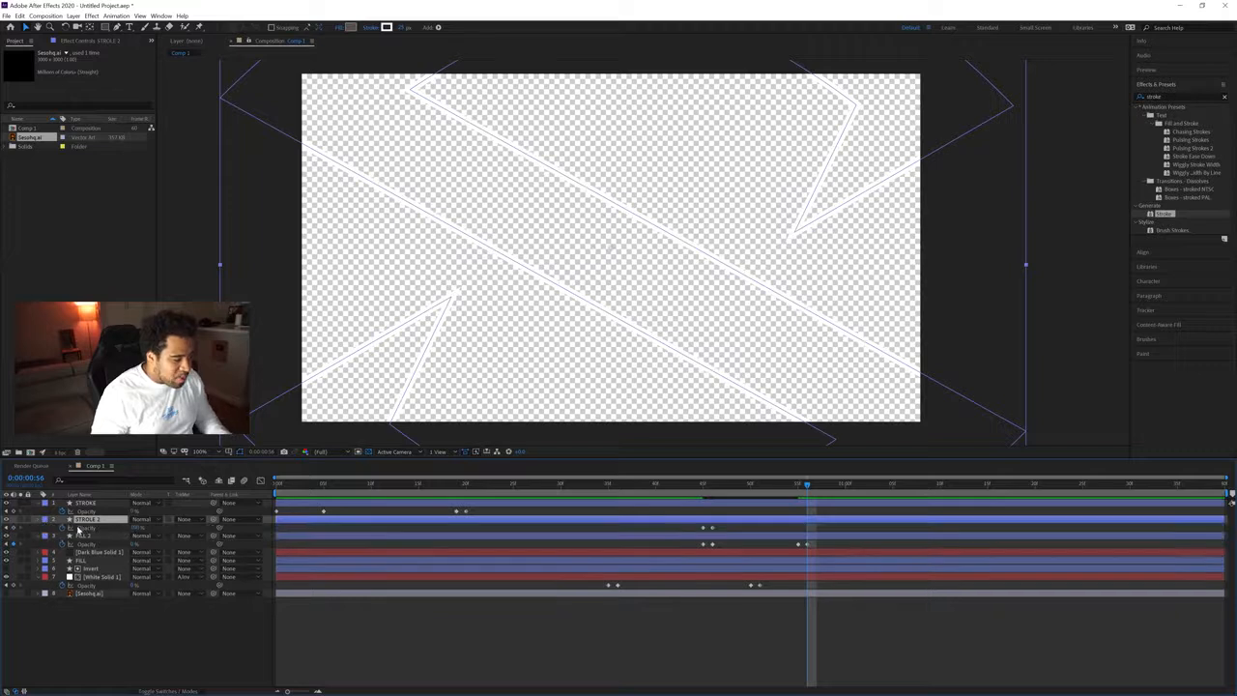
pyautogui.click(799, 491)
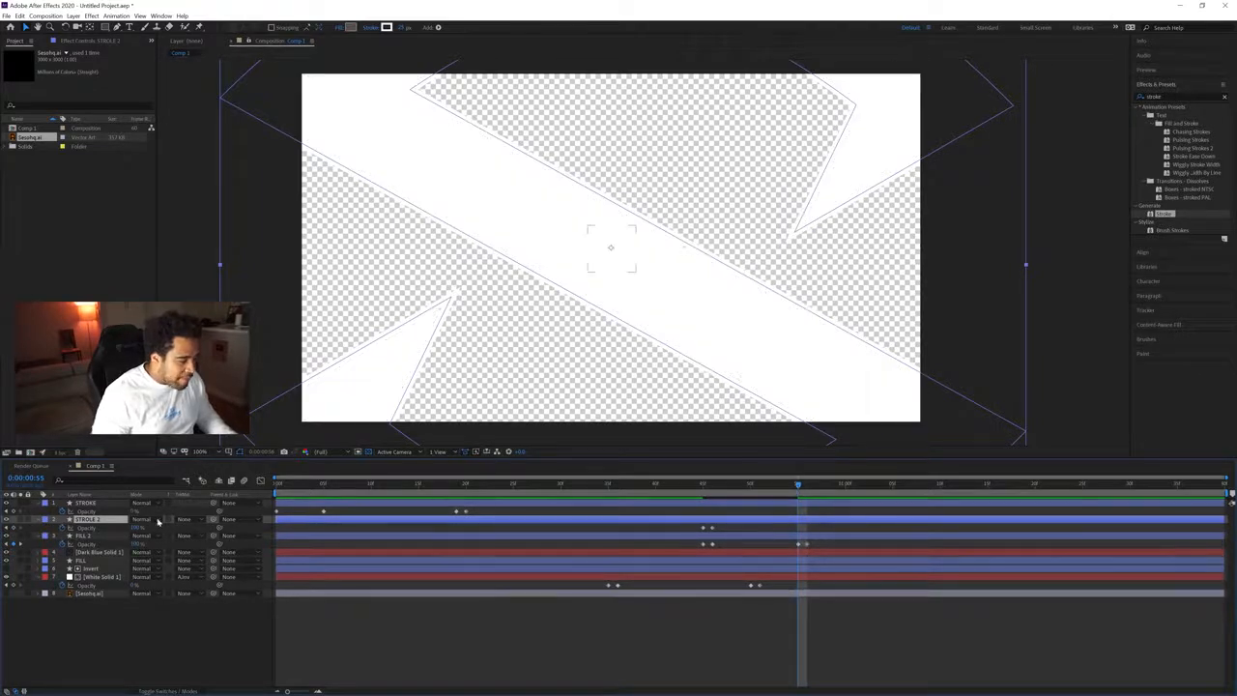
pyautogui.click(131, 529)
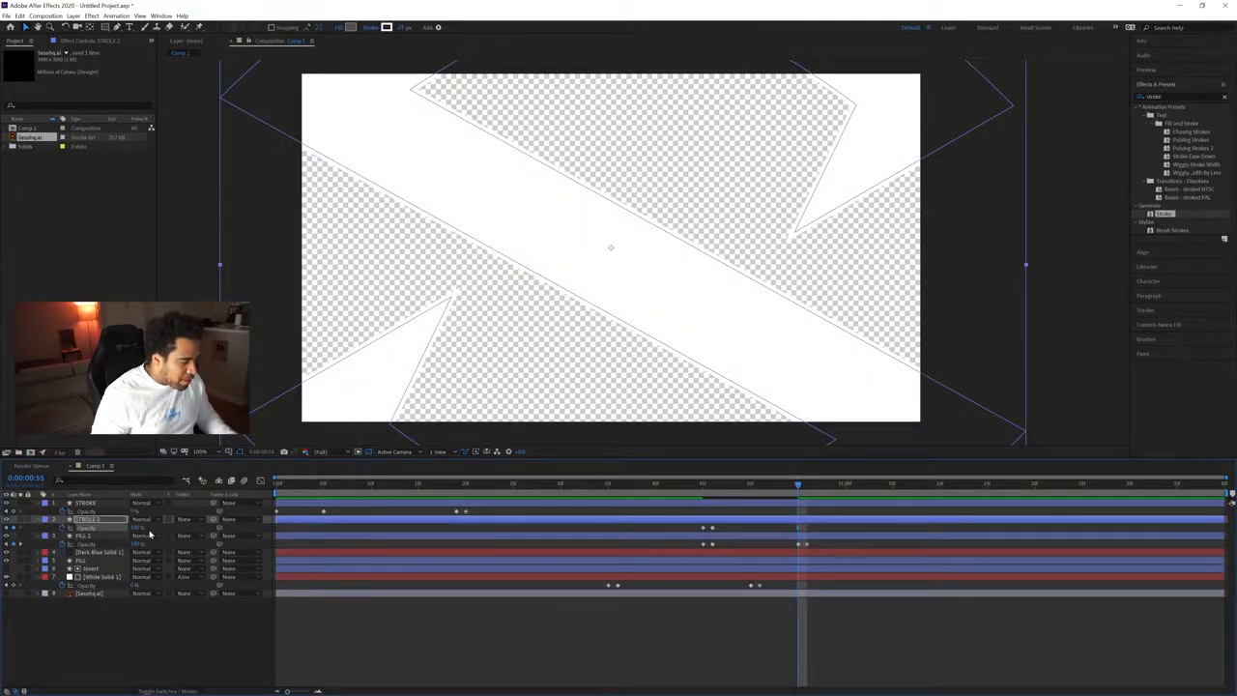
pyautogui.write('0')
pyautogui.press('Return')
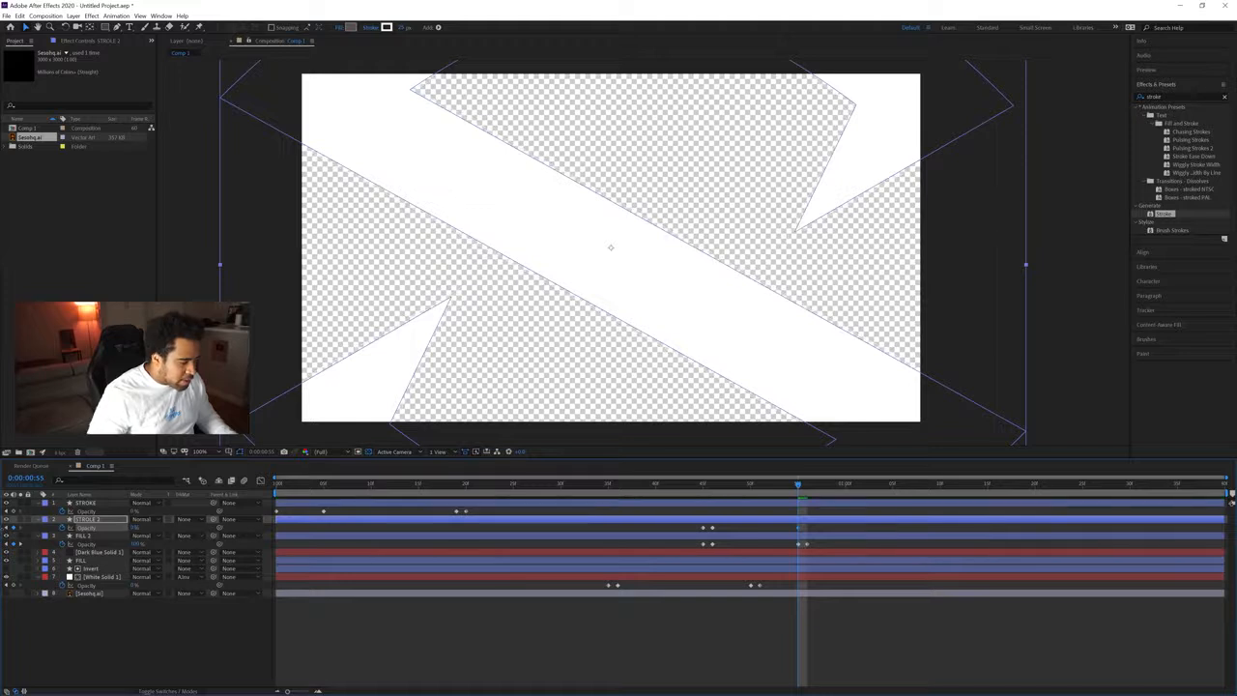
pyautogui.click(807, 486)
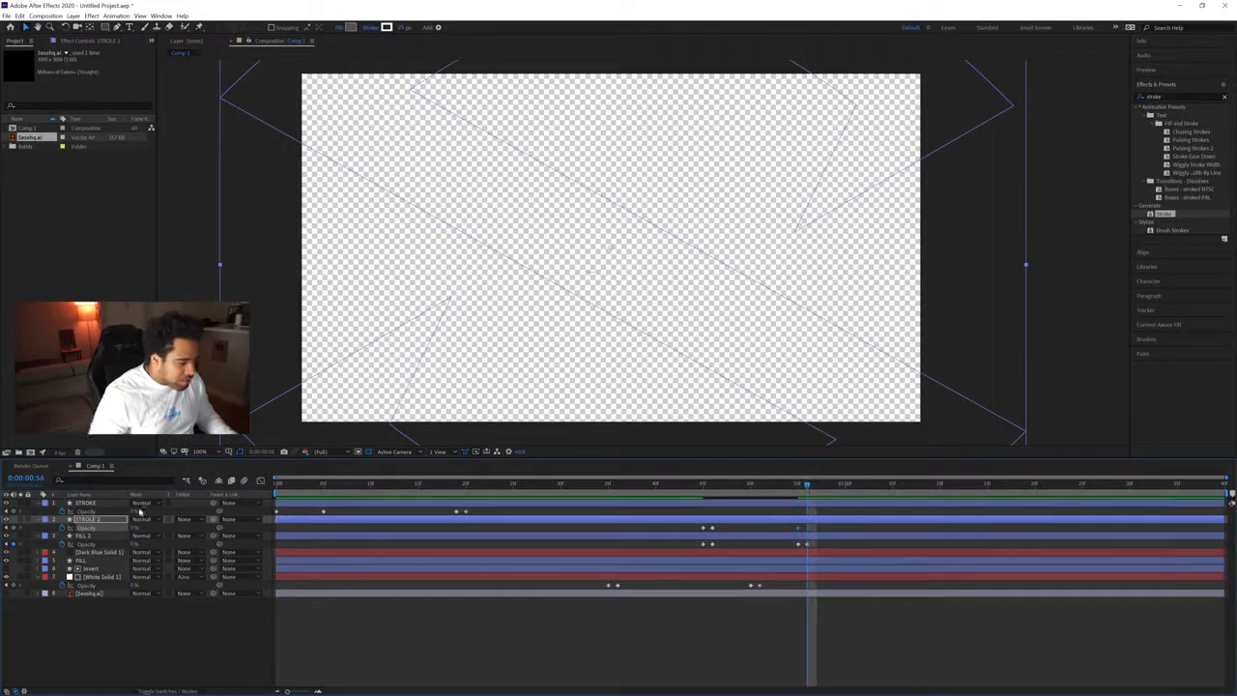
pyautogui.click(140, 527)
pyautogui.write('100')
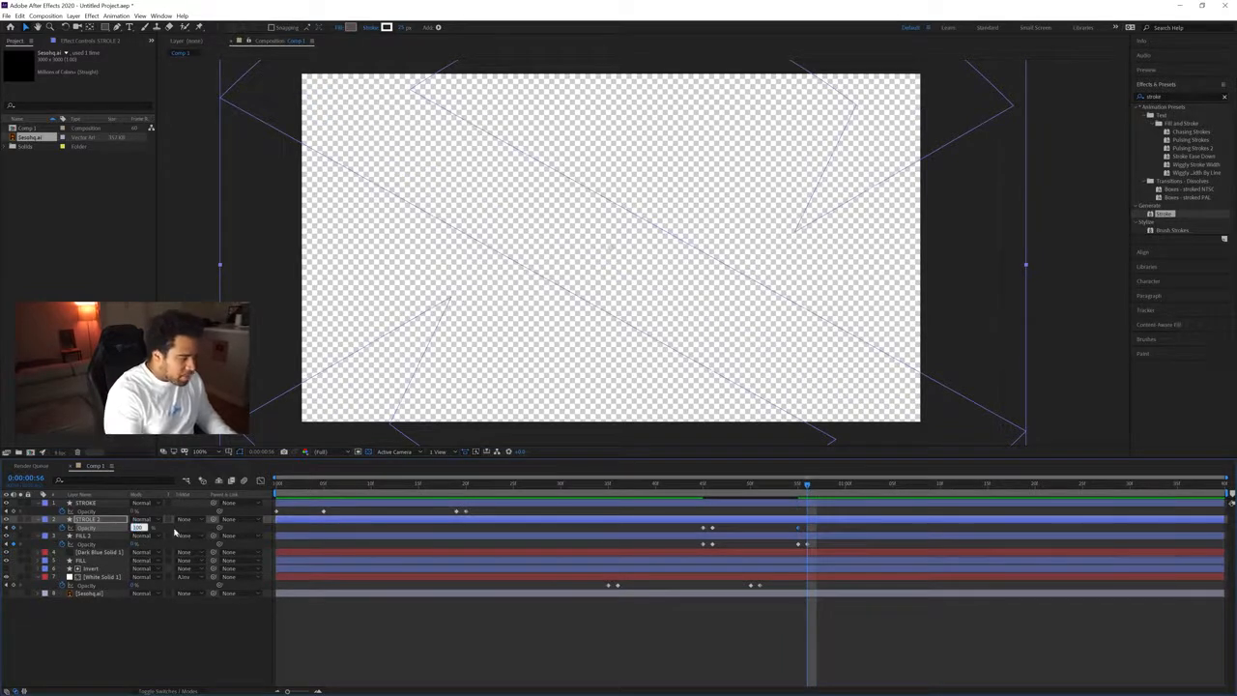
pyautogui.press('Return')
# Turn off the transparency grid and check the logo's enlargement between 0:00:00:51 and 0:00:00:55.
pyautogui.click(938, 643)
pyautogui.click(358, 453)
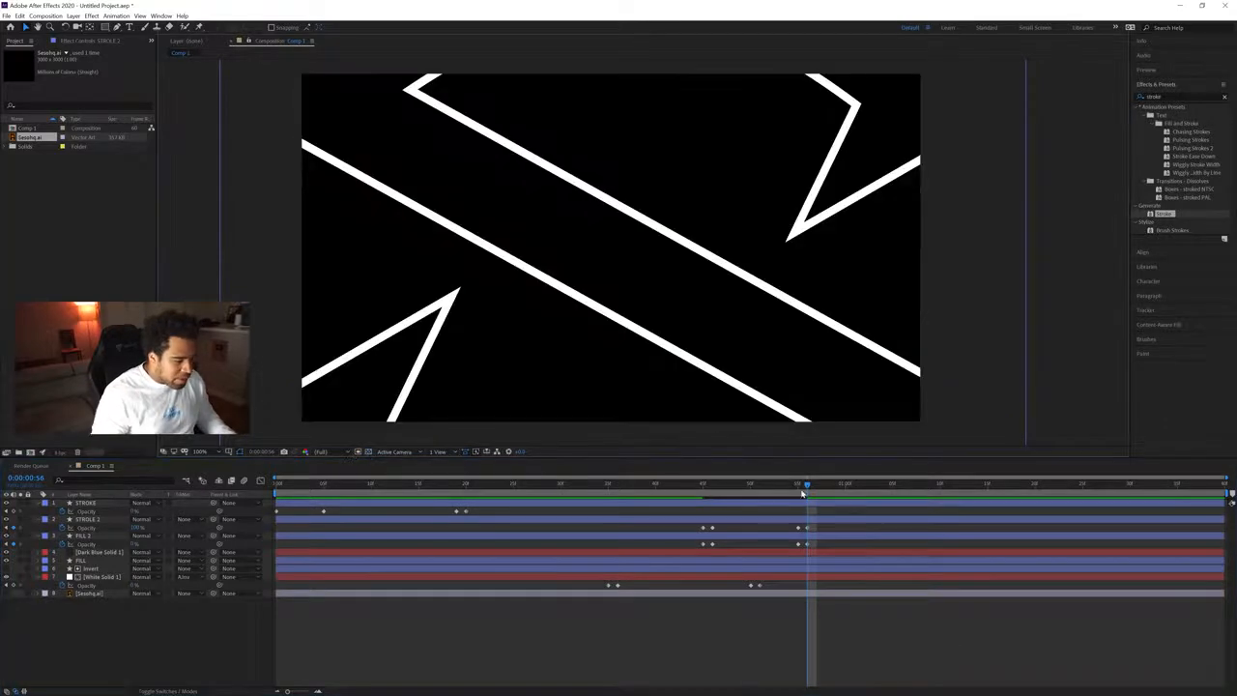
pyautogui.moveTo(802, 494); pyautogui.dragTo(761, 488)
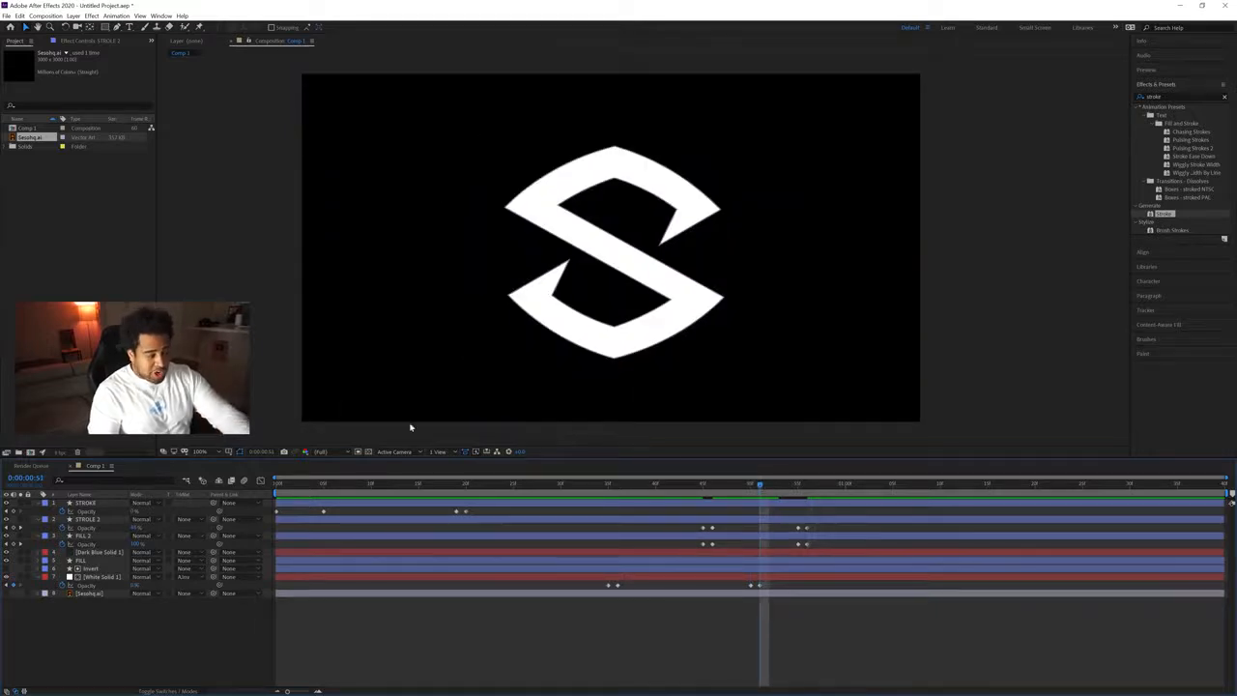
pyautogui.click(367, 452)
pyautogui.click(367, 451)
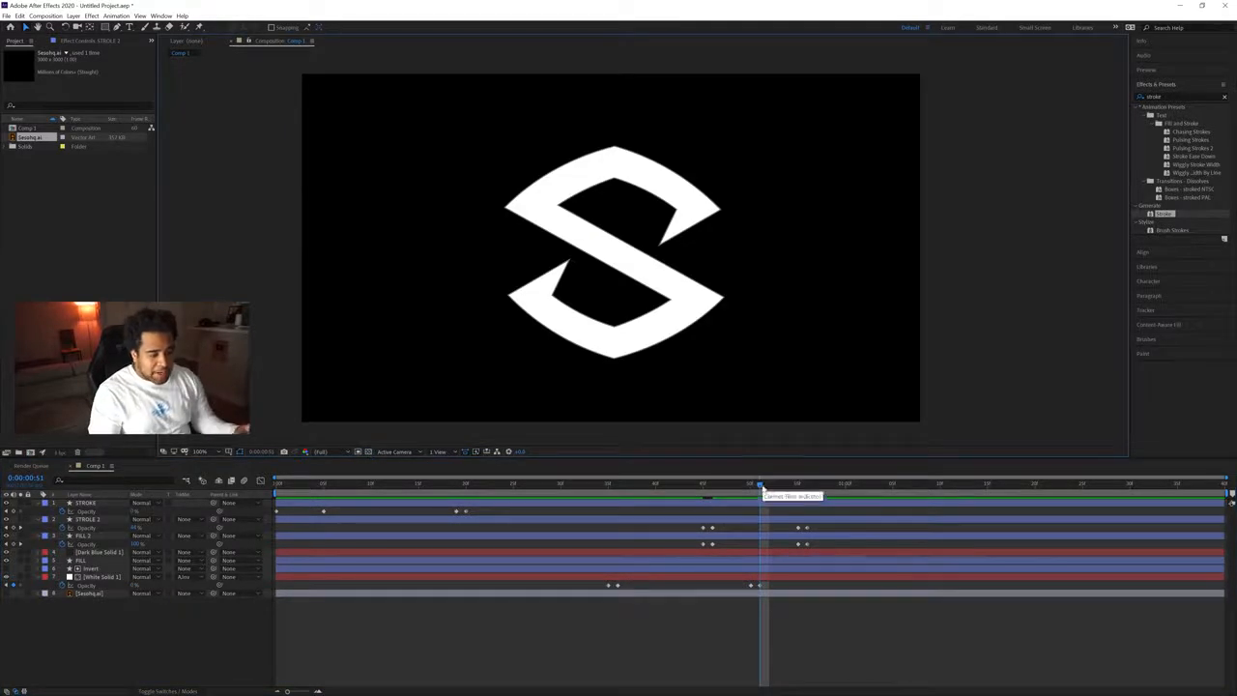
pyautogui.moveTo(777, 489); pyautogui.dragTo(799, 493)
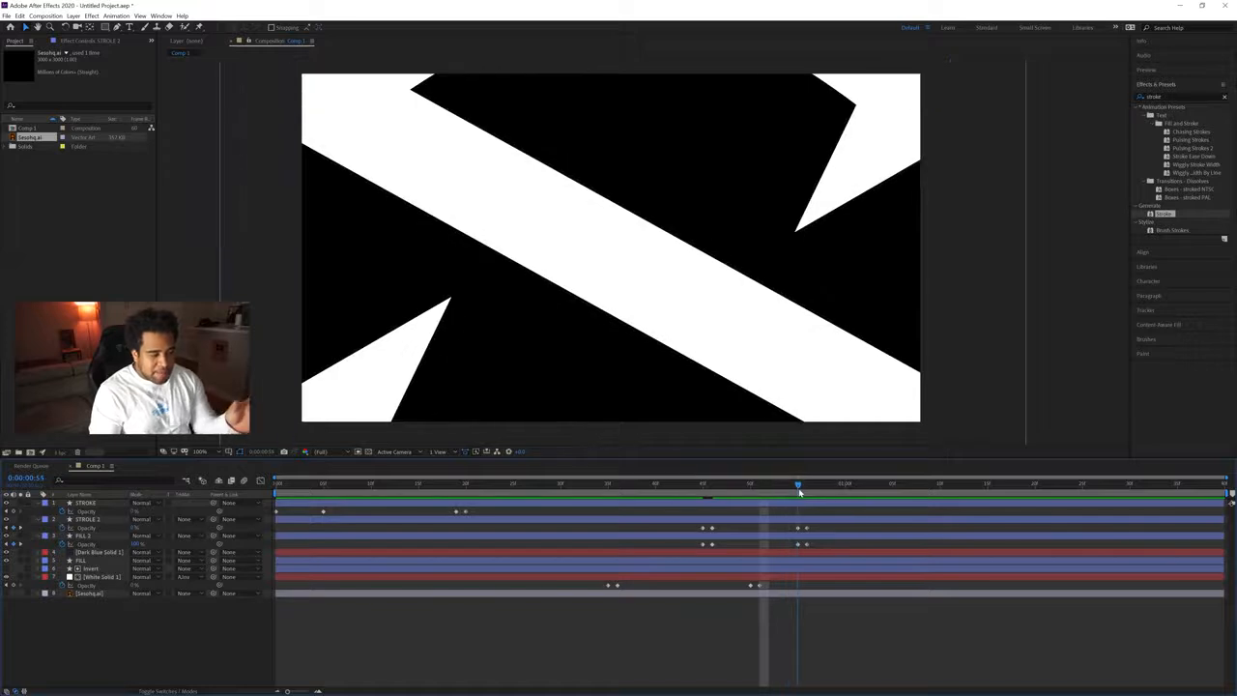
# Hold STROKE 2's Opacity with a keyframe at 0:00:01:00 and set it to 0% at 0:00:01:01.
pyautogui.moveTo(802, 492); pyautogui.dragTo(843, 489)
pyautogui.click(85, 520)
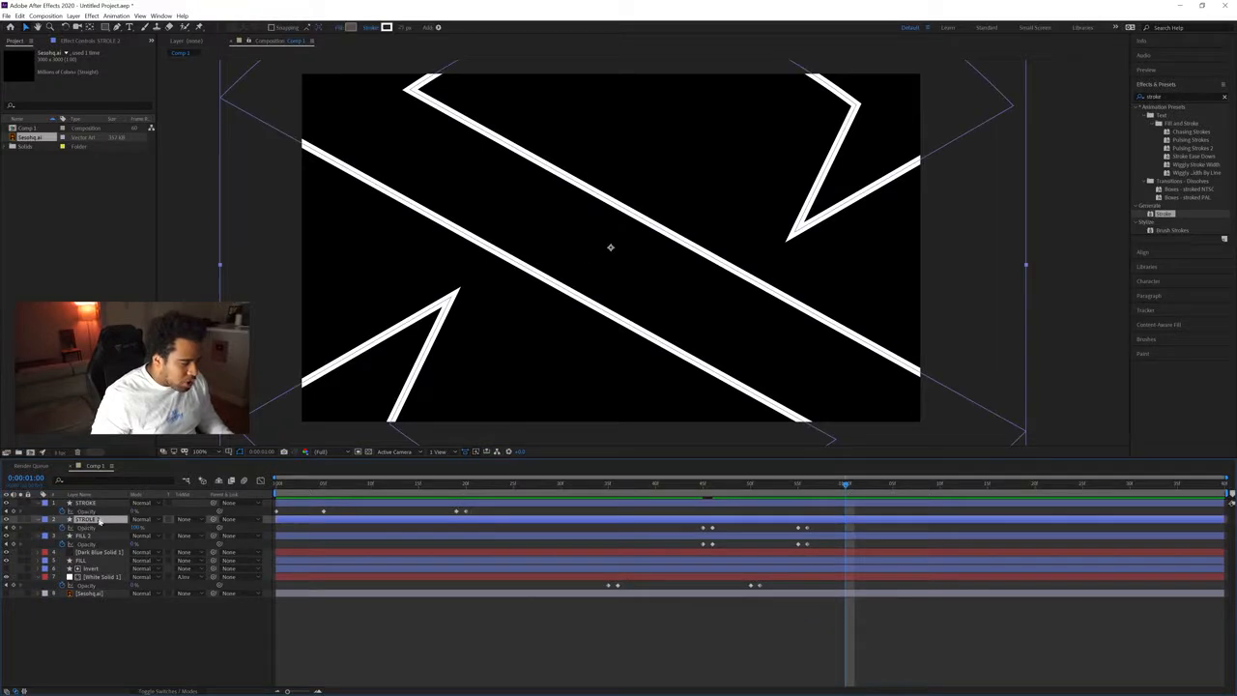
pyautogui.click(14, 527)
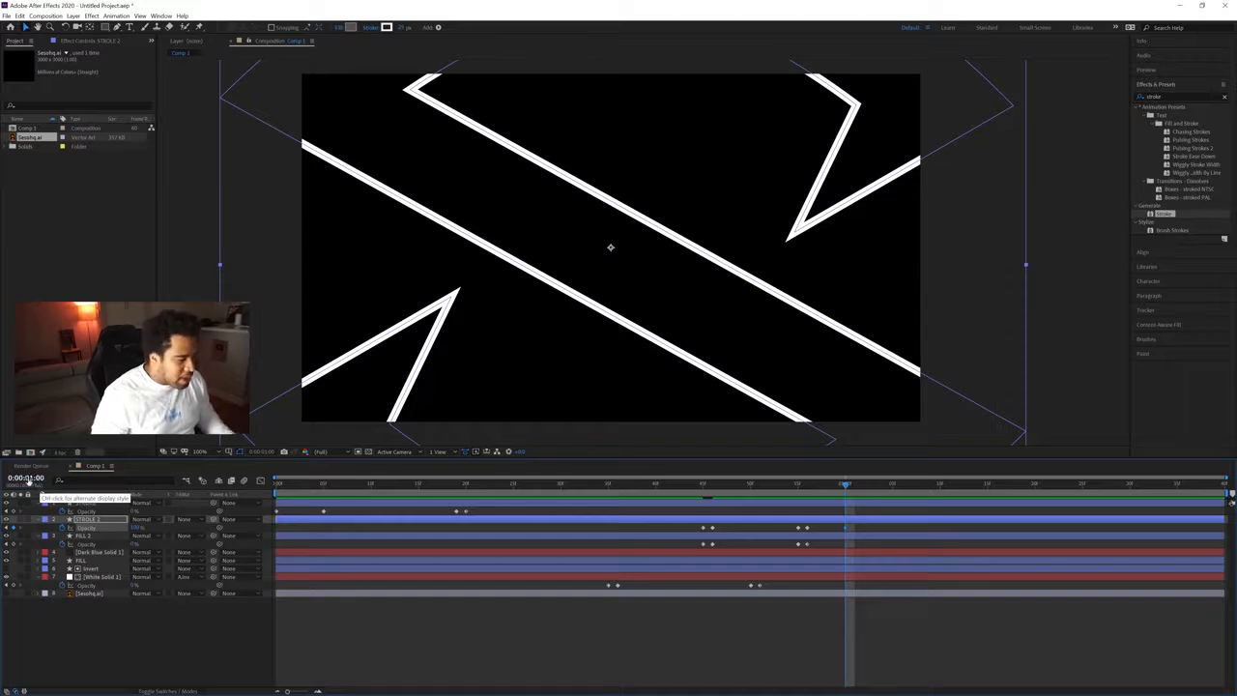
pyautogui.click(853, 486)
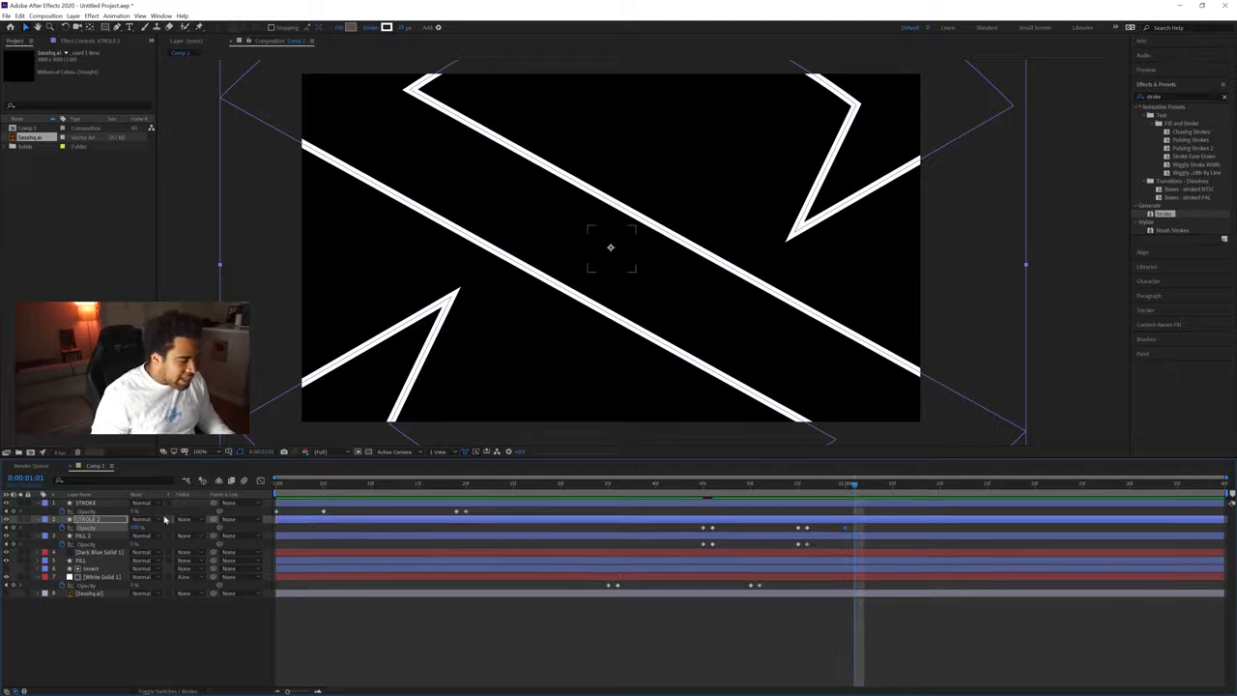
pyautogui.click(134, 528)
pyautogui.press('Return')
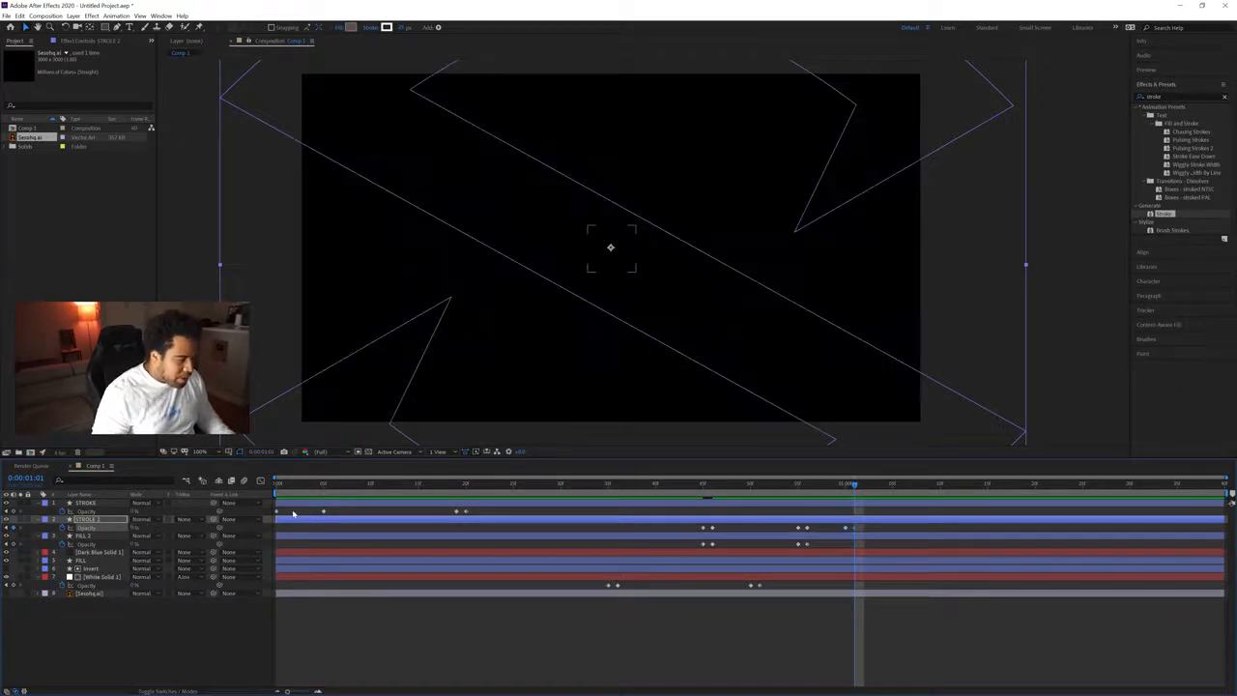
# Preview the whole logo transition from the start of the composition.
pyautogui.moveTo(855, 488); pyautogui.dragTo(259, 473)
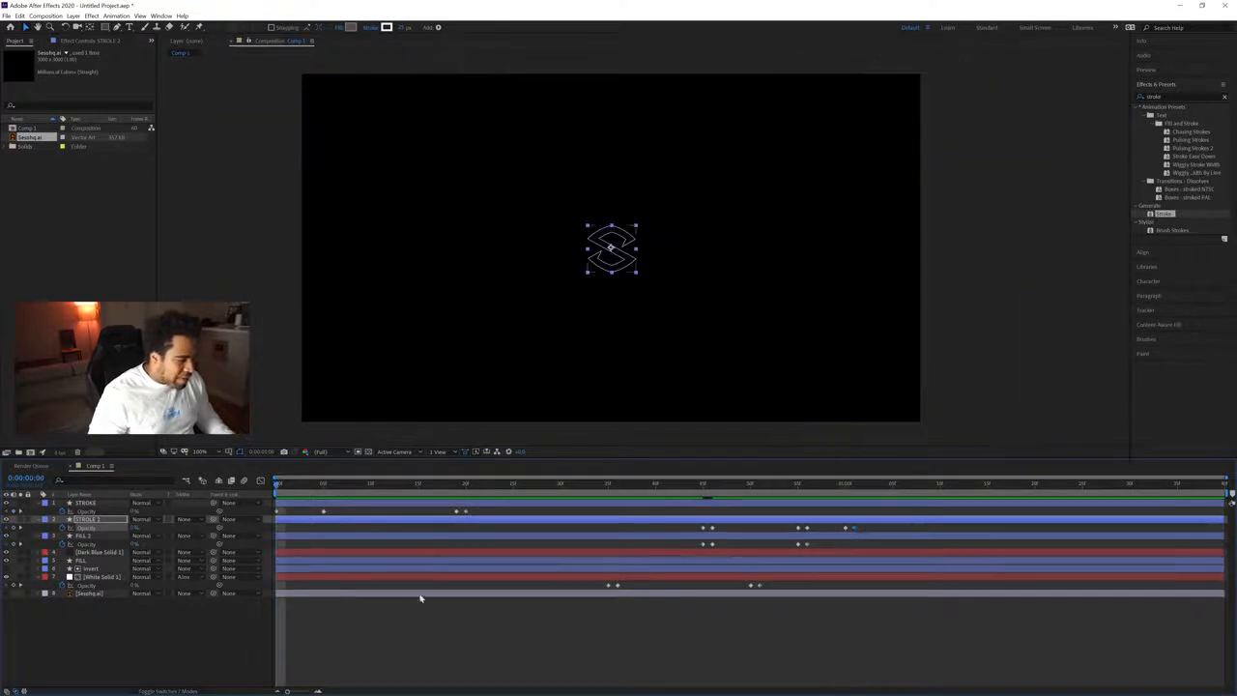
pyautogui.click(429, 613)
pyautogui.press('space')
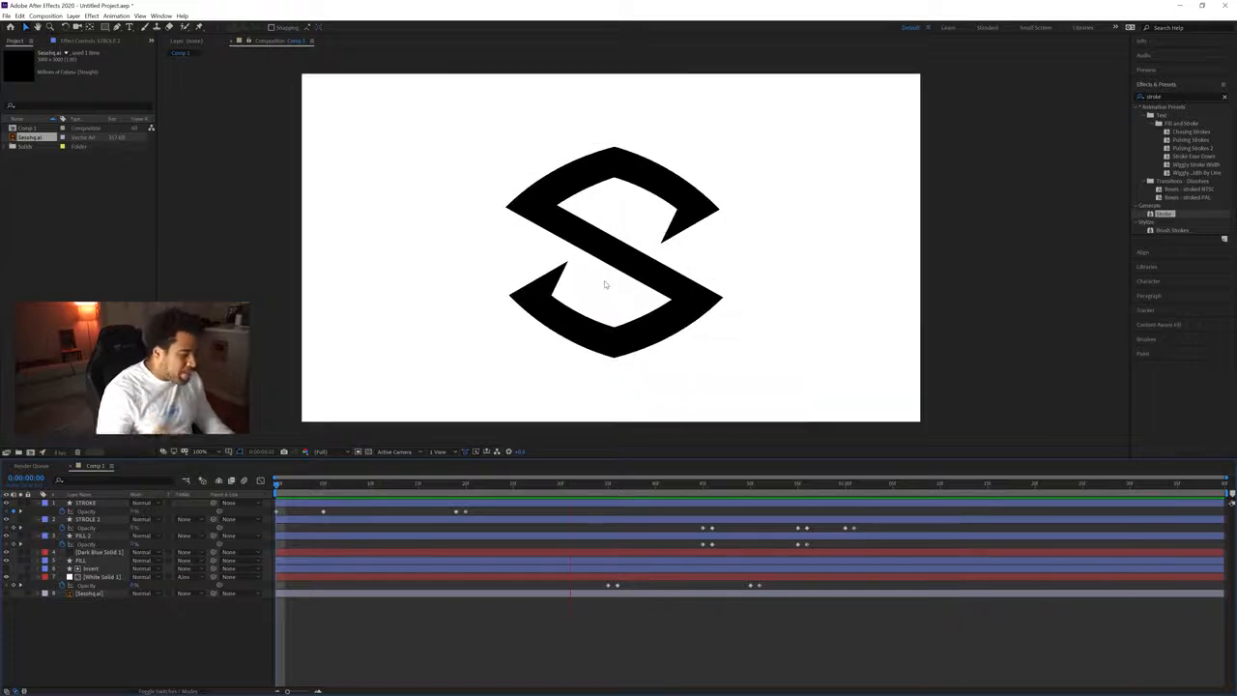
# Show the Scale property alongside Opacity on the FILL 2 layer.
pyautogui.moveTo(342, 486)
pyautogui.mouseDown()
pyautogui.moveTo(500, 486)
pyautogui.moveTo(485, 486)
pyautogui.mouseUp()
pyautogui.click(100, 520)
pyautogui.click(93, 536)
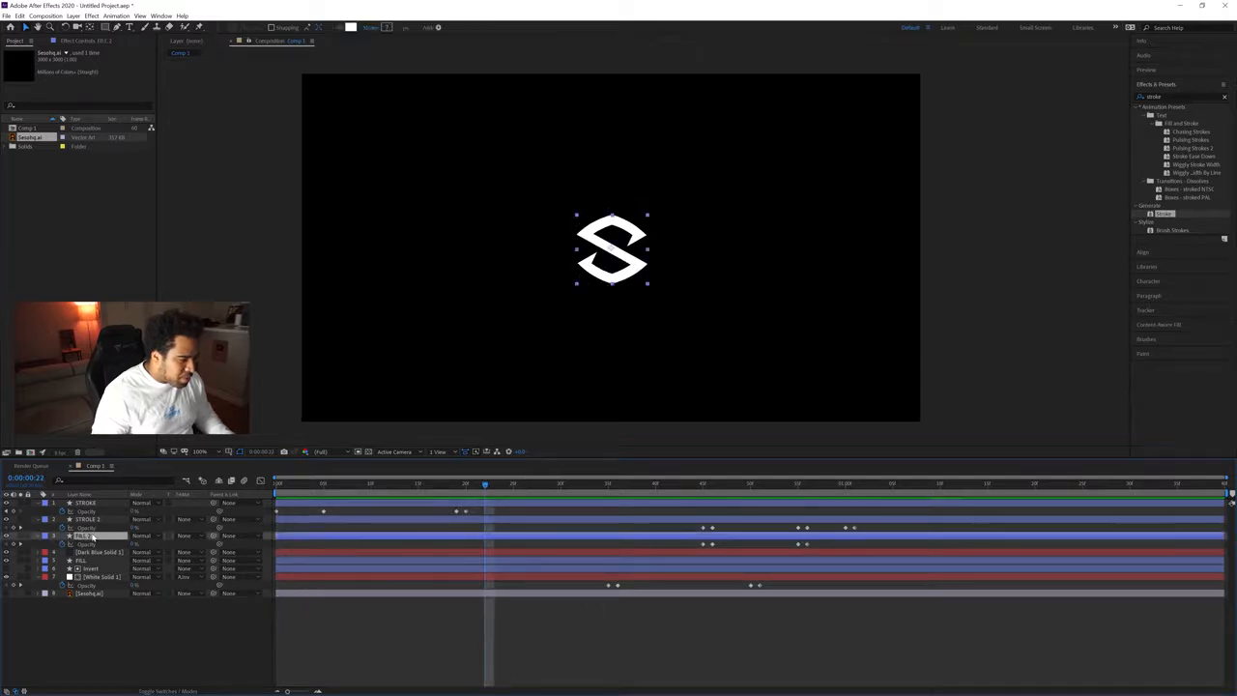
pyautogui.hotkey('shift', 's')
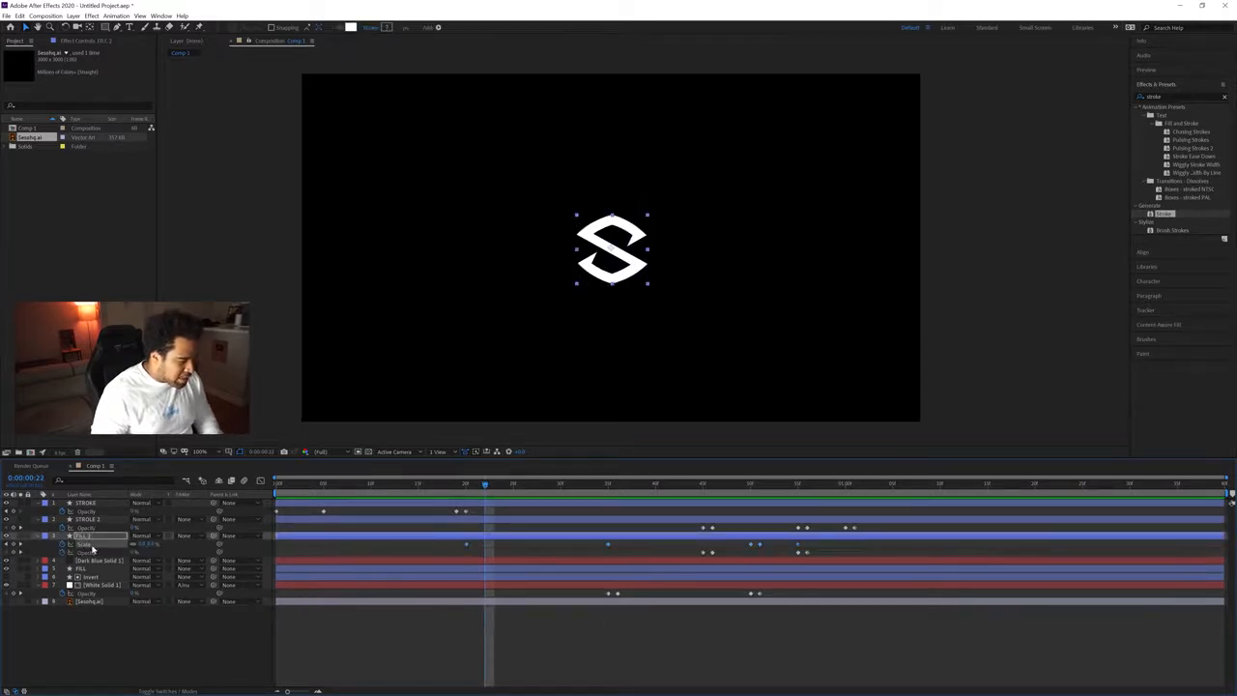
pyautogui.moveTo(481, 487); pyautogui.dragTo(445, 499)
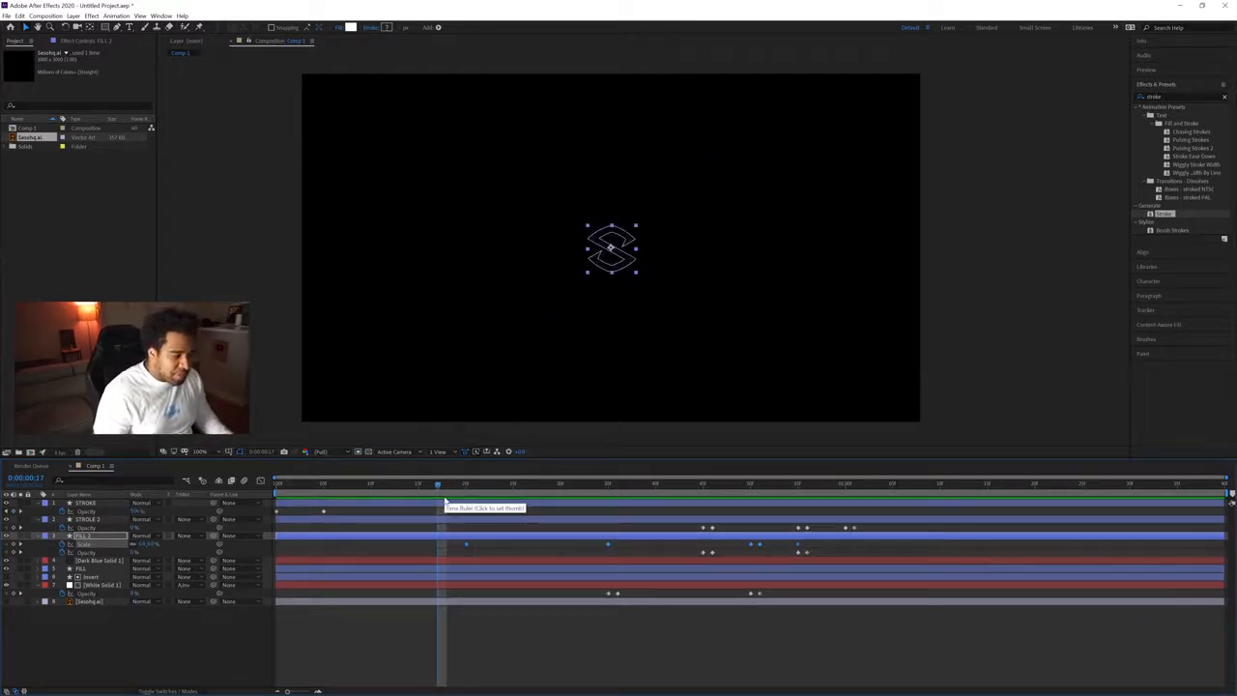
pyautogui.click(520, 546)
pyautogui.click(111, 536)
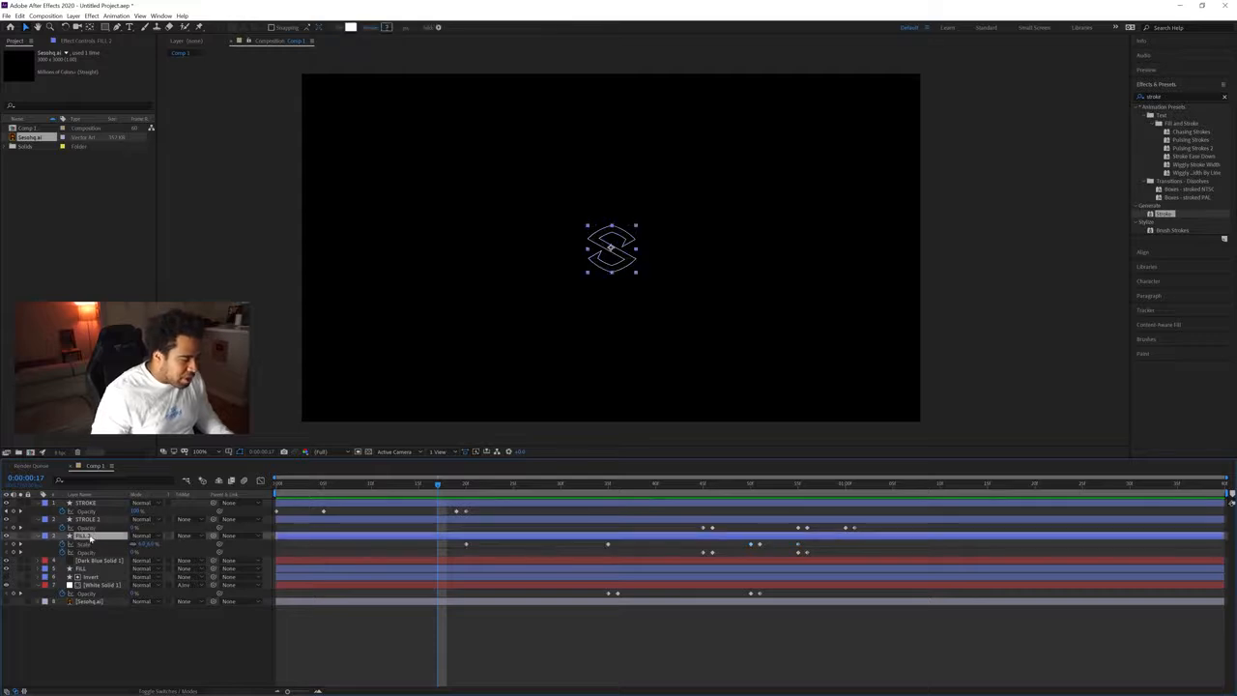
# Apply Easy Ease to FILL 2's Scale keyframes at 0:00:00:20 and 0:00:00:35.
pyautogui.click(465, 486)
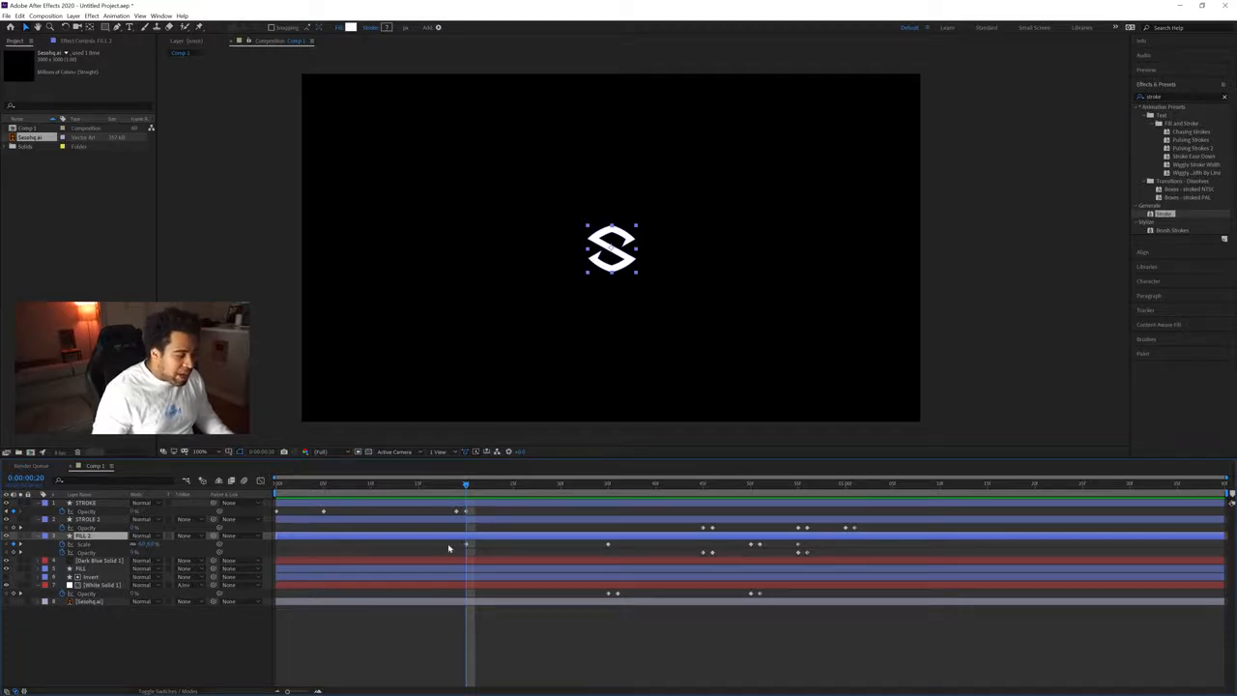
pyautogui.click(608, 544)
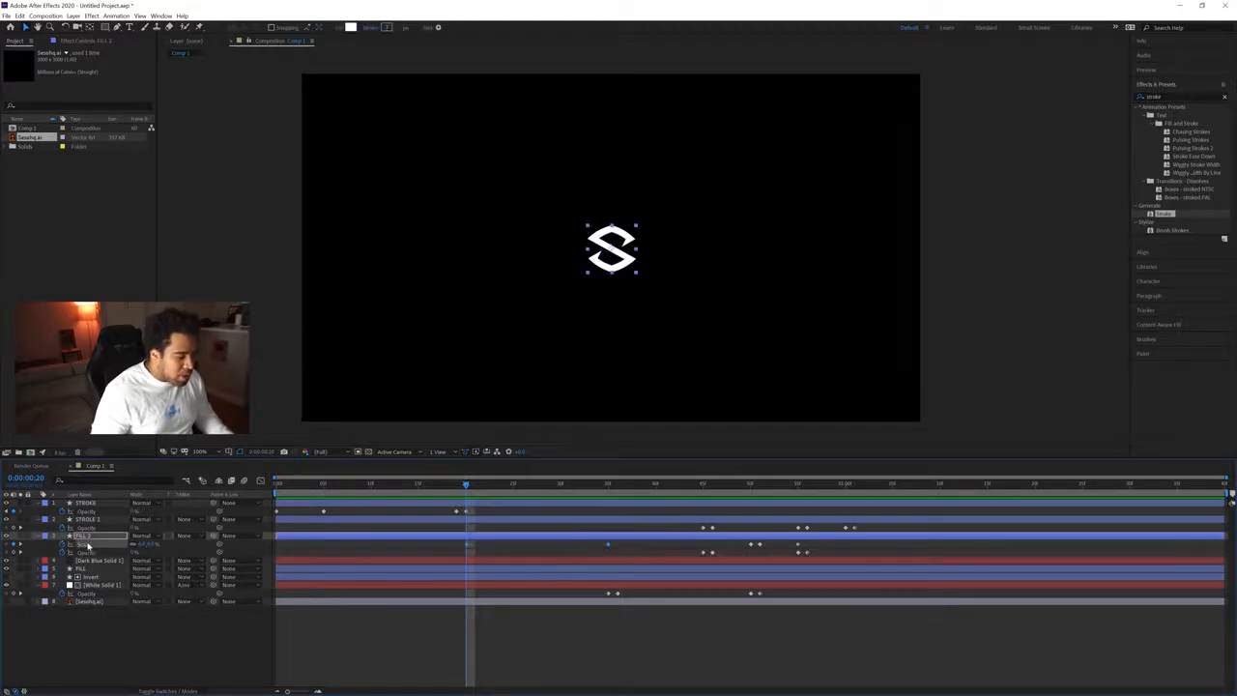
pyautogui.rightClick(607, 545)
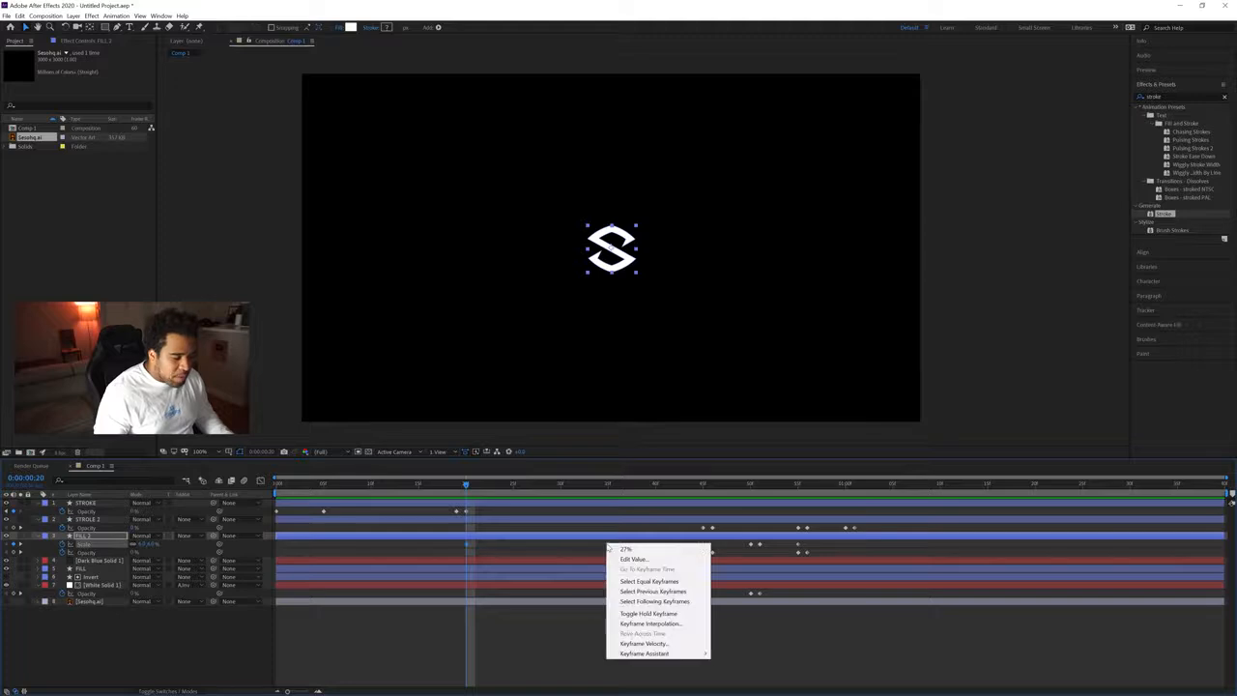
pyautogui.moveTo(658, 654)
pyautogui.click(749, 593)
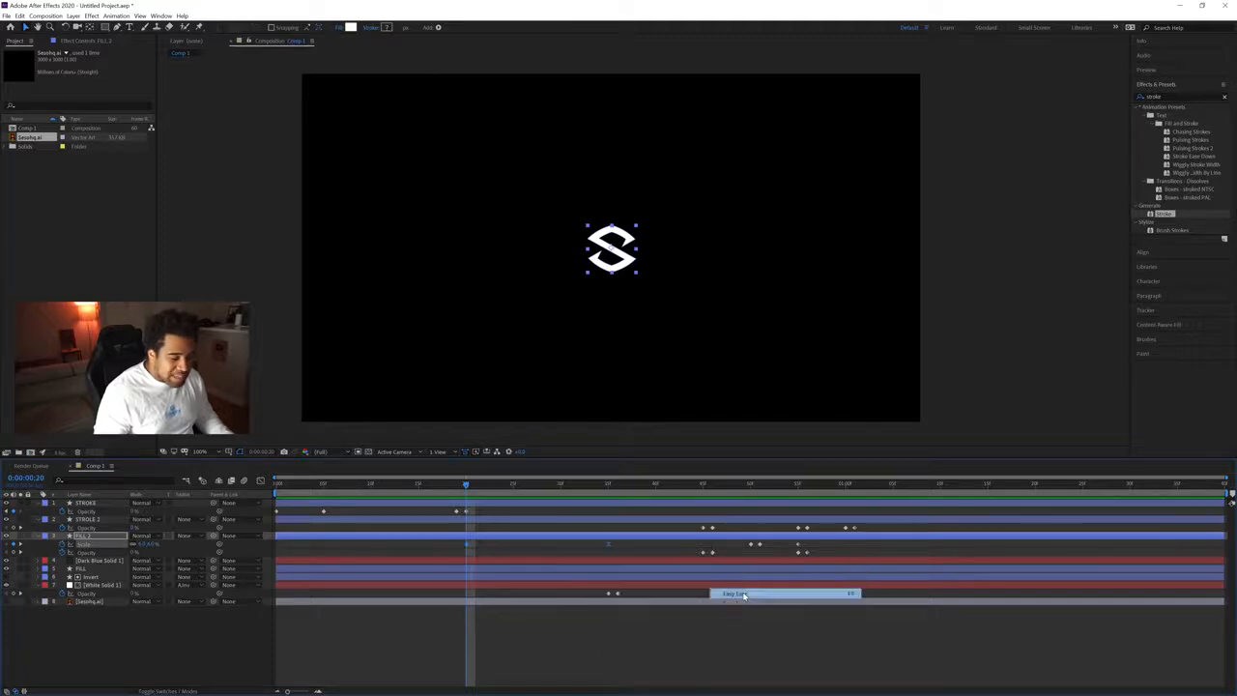
# Lengthen the outgoing influence of FILL 2's Scale keyframe at 0:00:00:20 in the speed graph, so the growth speed peaks near 0:00:00:32.
pyautogui.click(260, 481)
pyautogui.moveTo(299, 690); pyautogui.dragTo(316, 692)
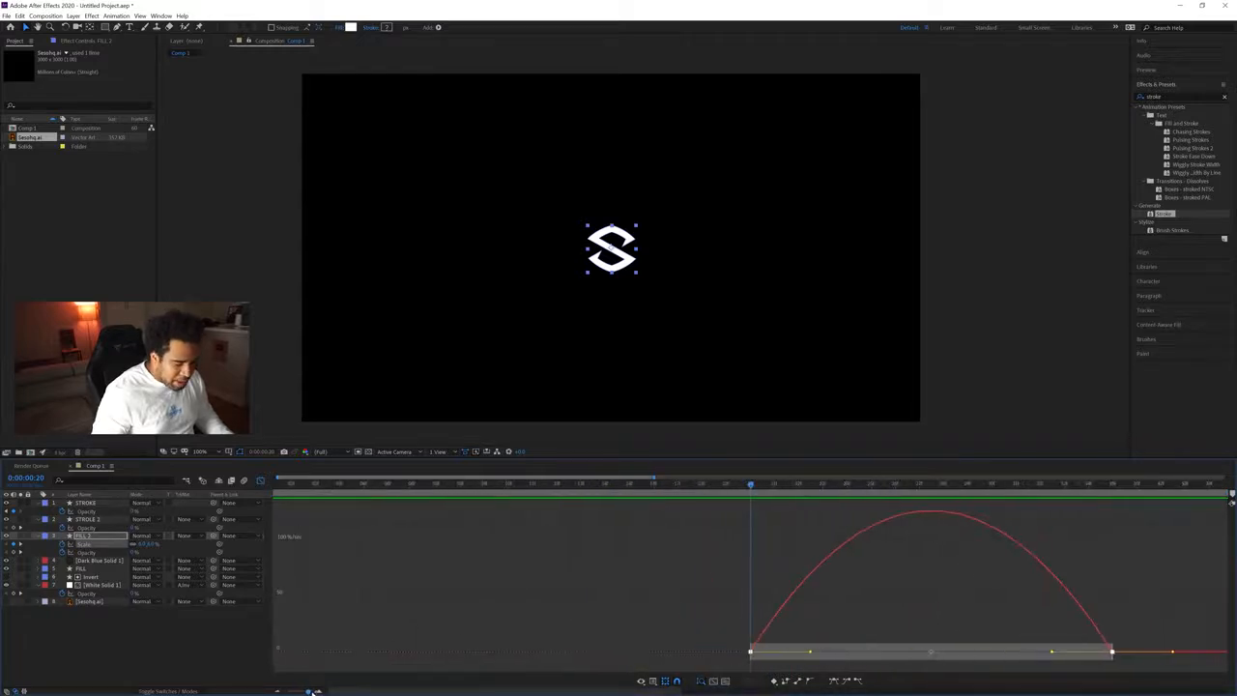
pyautogui.click(895, 484)
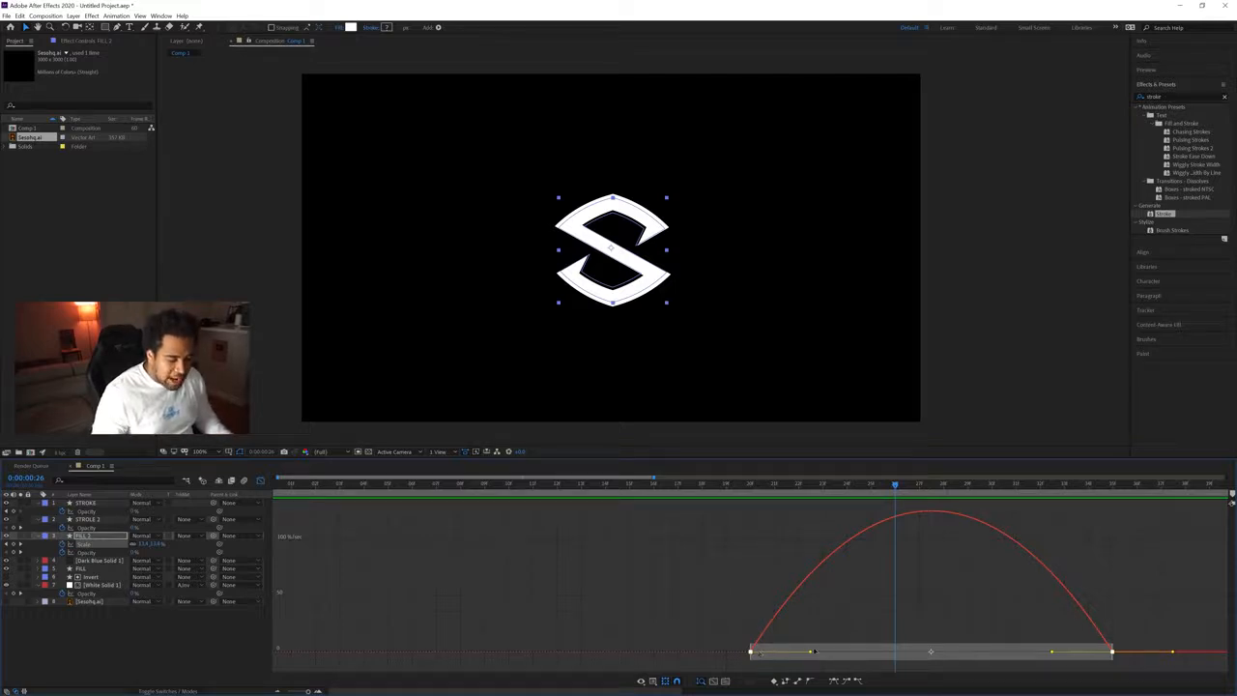
pyautogui.moveTo(810, 654); pyautogui.dragTo(934, 658)
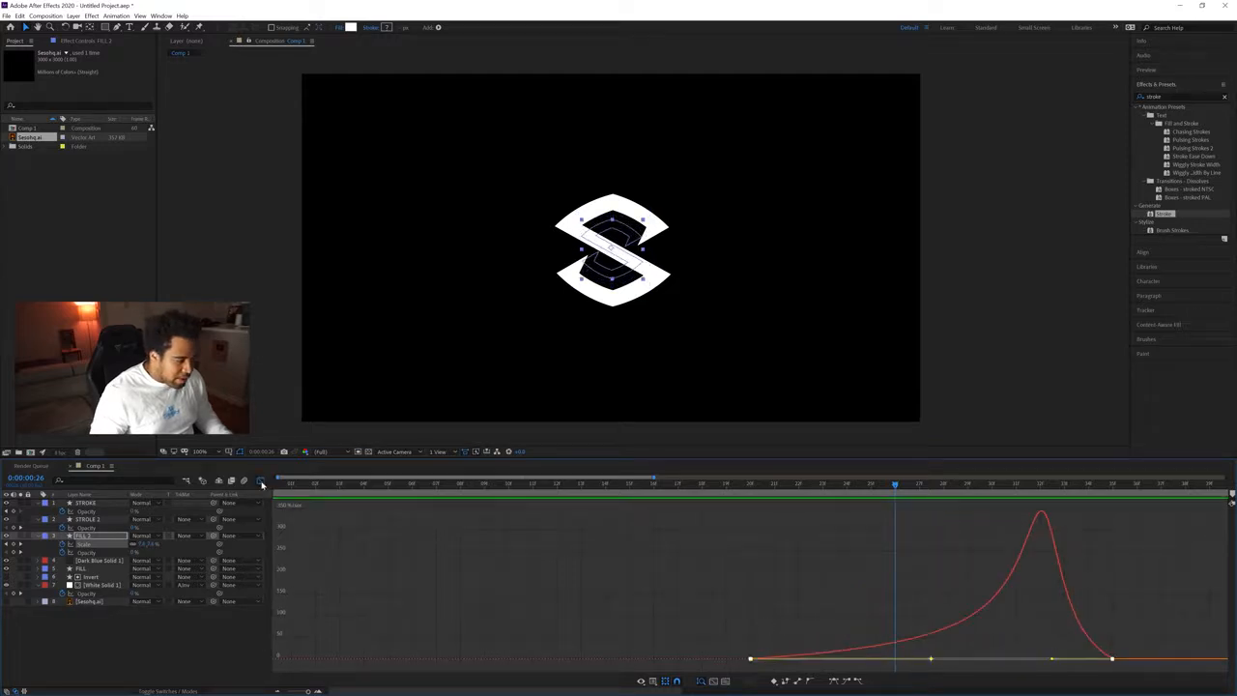
pyautogui.click(260, 481)
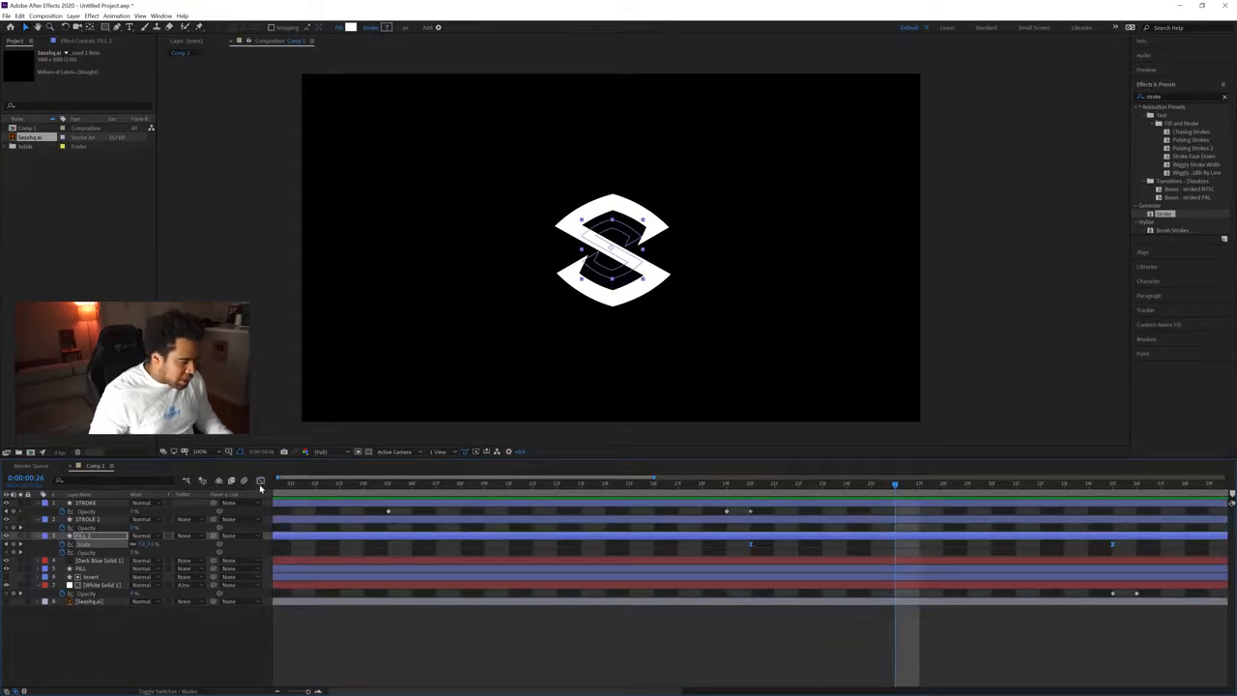
pyautogui.click(287, 691)
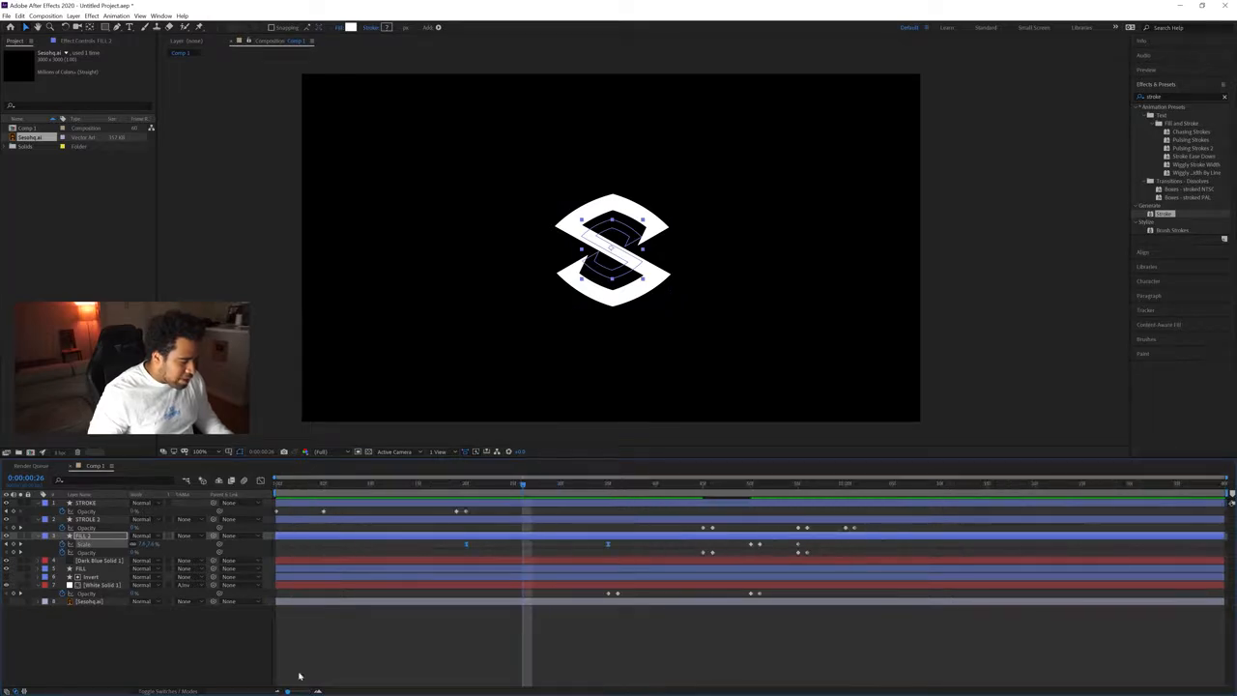
pyautogui.click(467, 484)
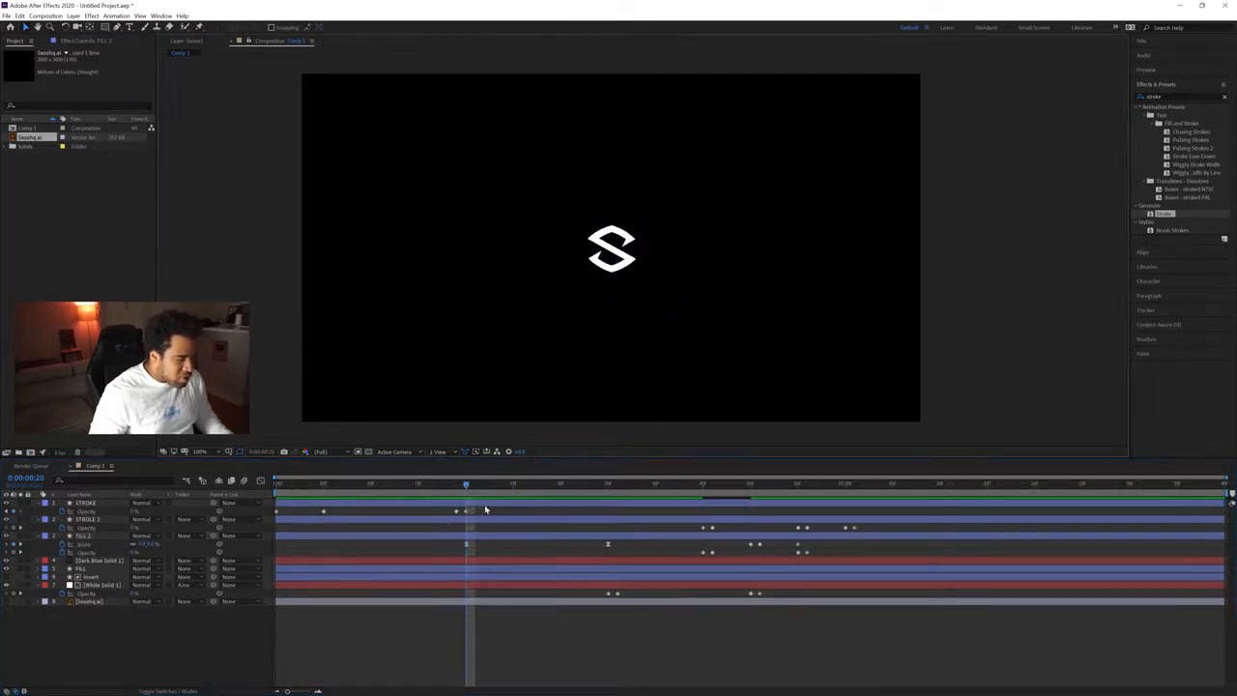
# Check the logo's growth up to 0:00:00:35 and examine FILL 2's Scale curve in the speed graph.
pyautogui.moveTo(467, 486); pyautogui.dragTo(606, 486)
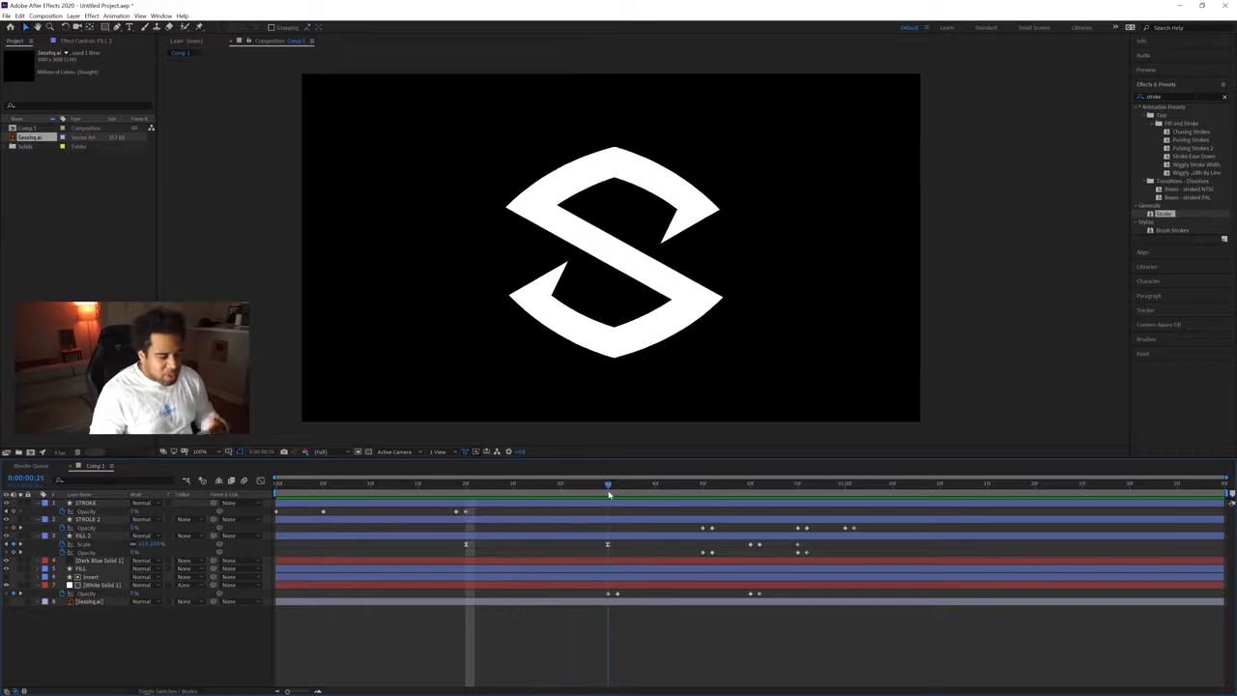
pyautogui.click(260, 480)
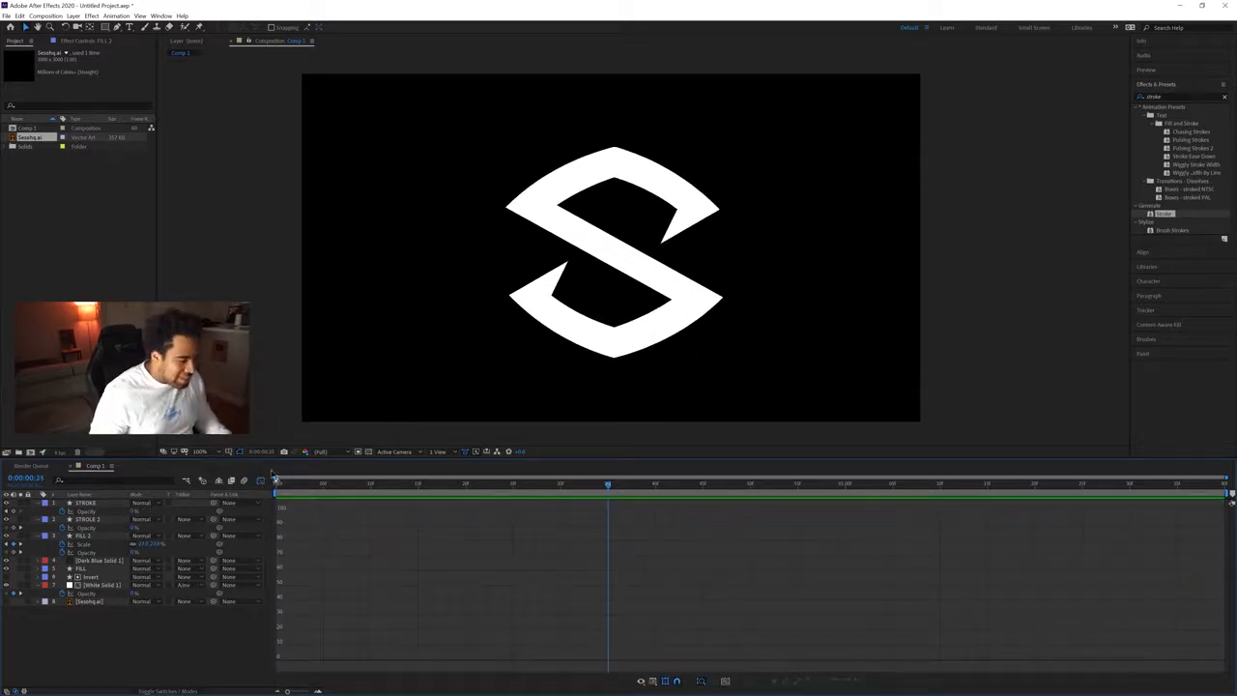
pyautogui.click(260, 481)
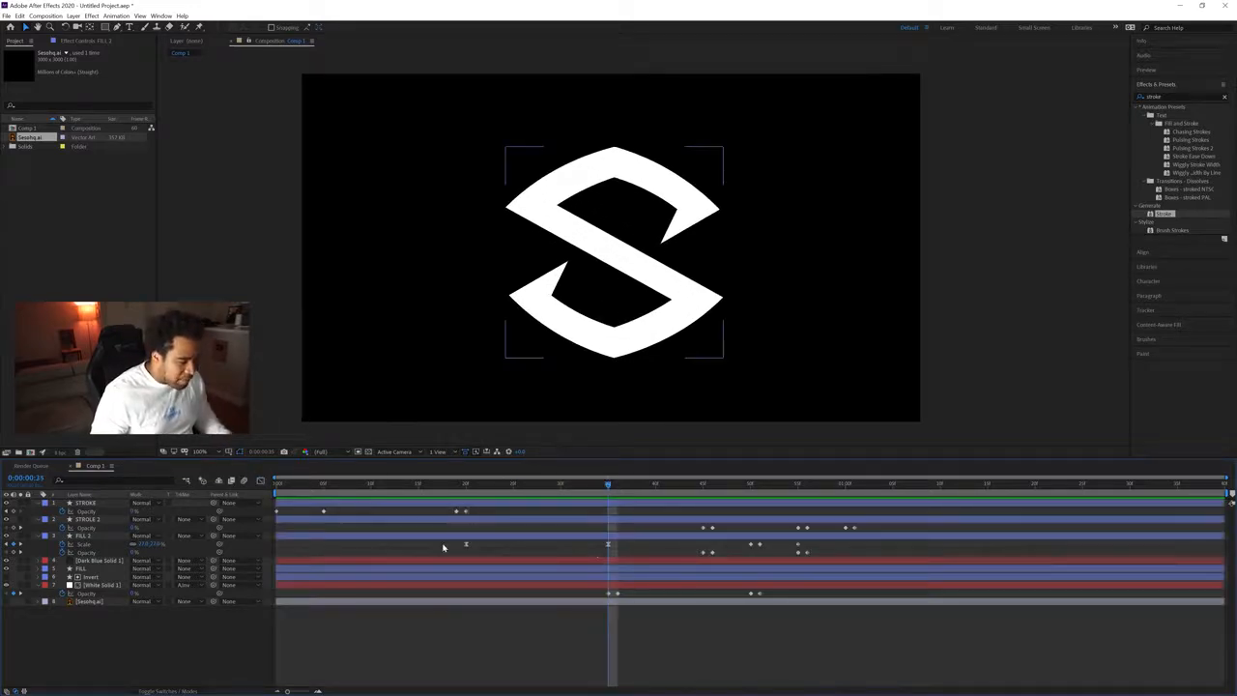
pyautogui.click(529, 533)
pyautogui.click(259, 480)
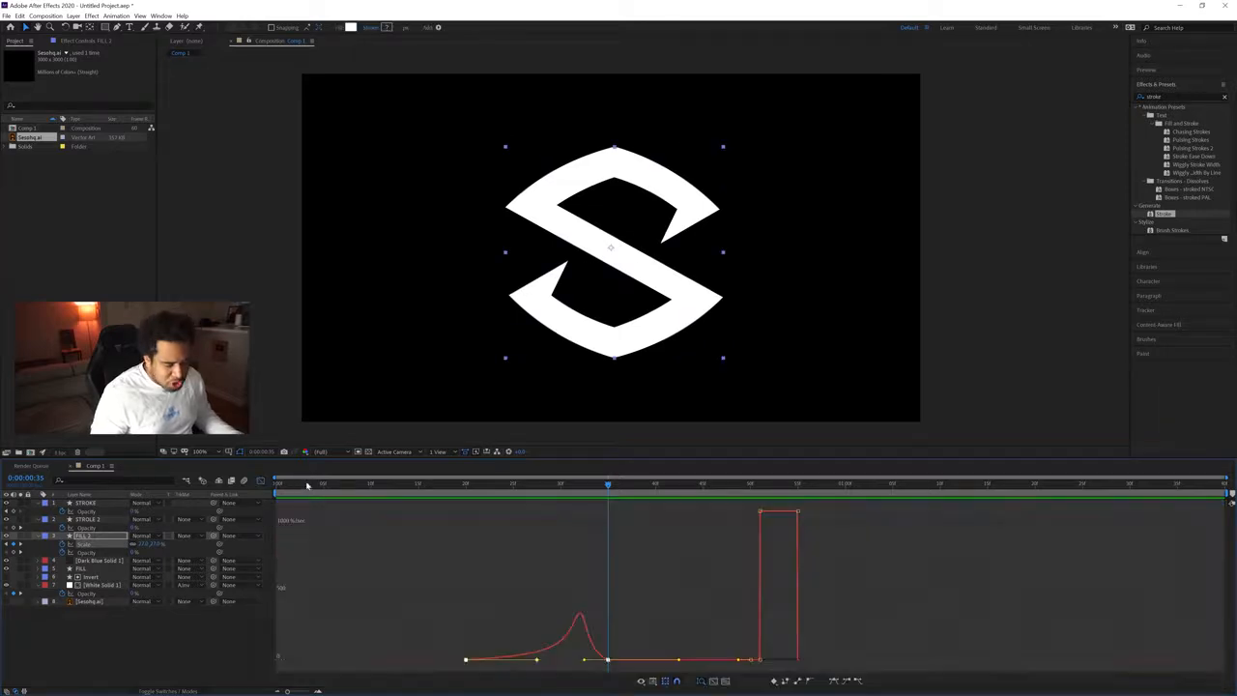
pyautogui.click(514, 487)
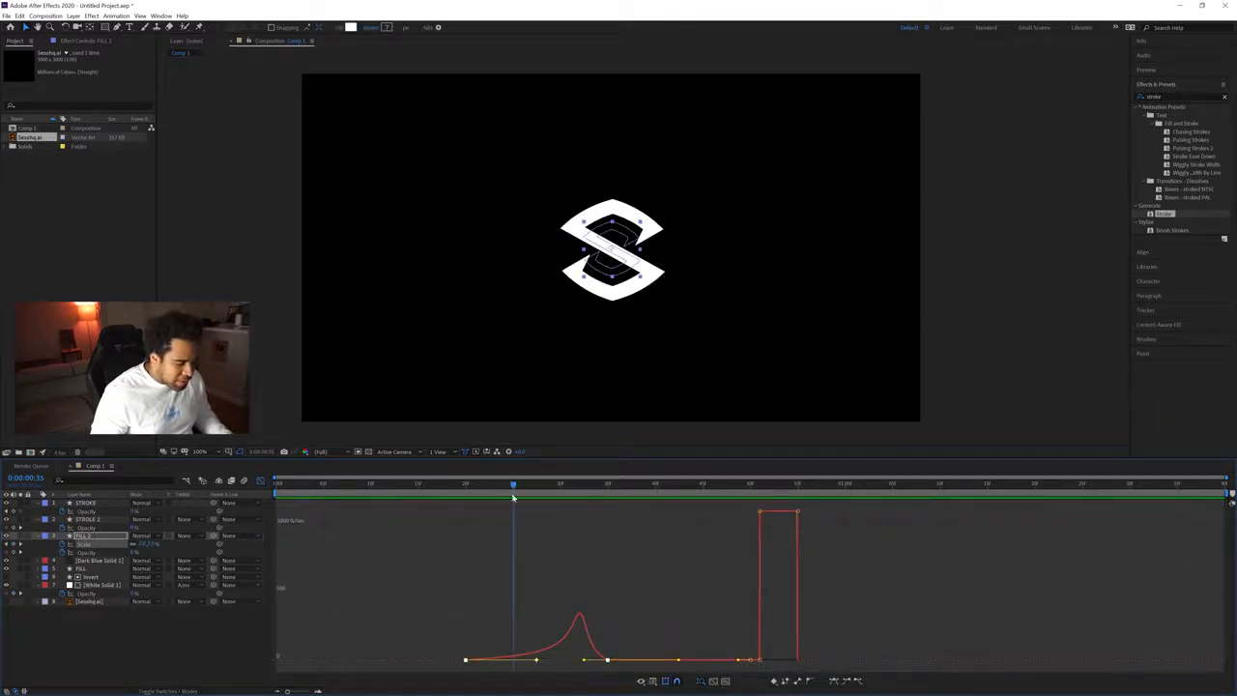
# Undo the last influence change on FILL 2's Scale keyframe at 0:00:00:20 and lengthen its outgoing influence again, peaking the speed near 0:00:00:32.
pyautogui.hotkey('ctrl', 'z')
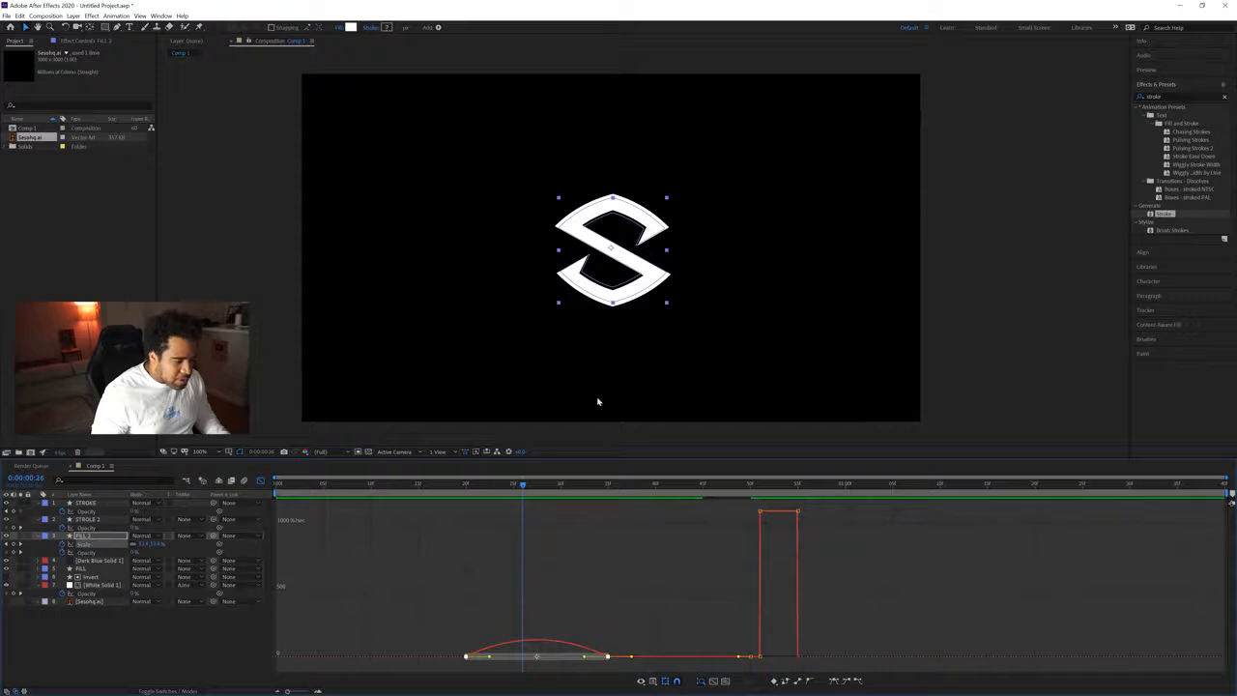
pyautogui.moveTo(498, 658); pyautogui.dragTo(577, 658)
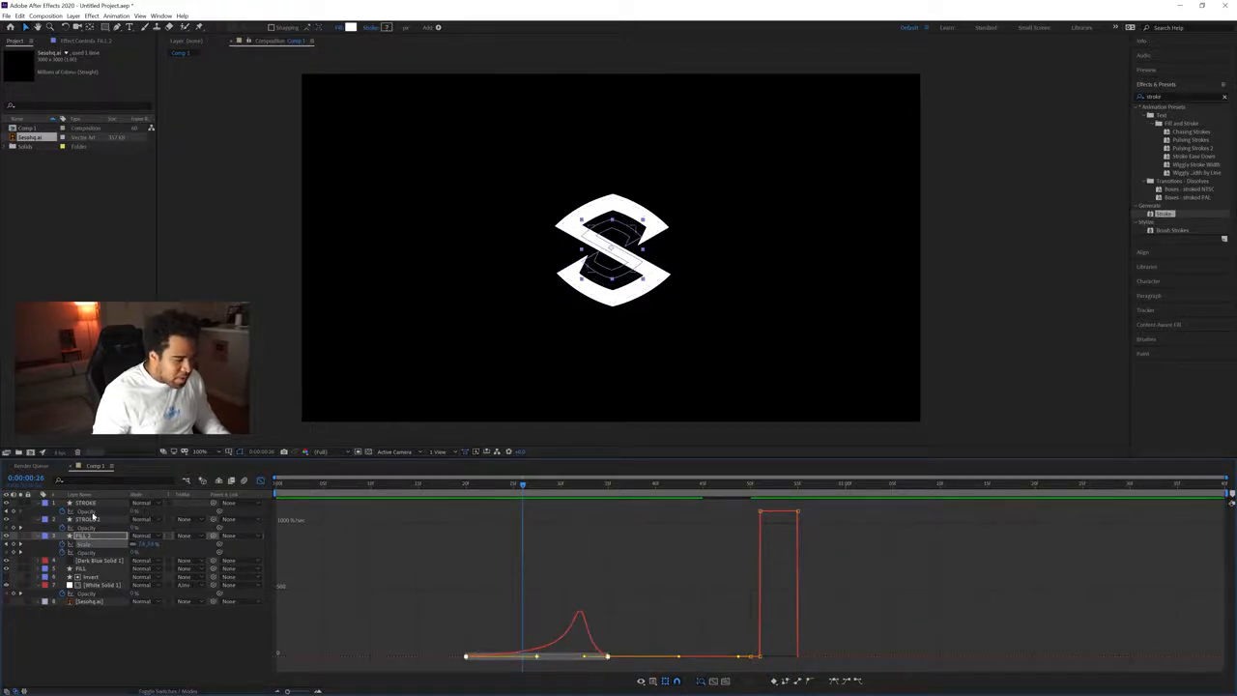
pyautogui.click(260, 481)
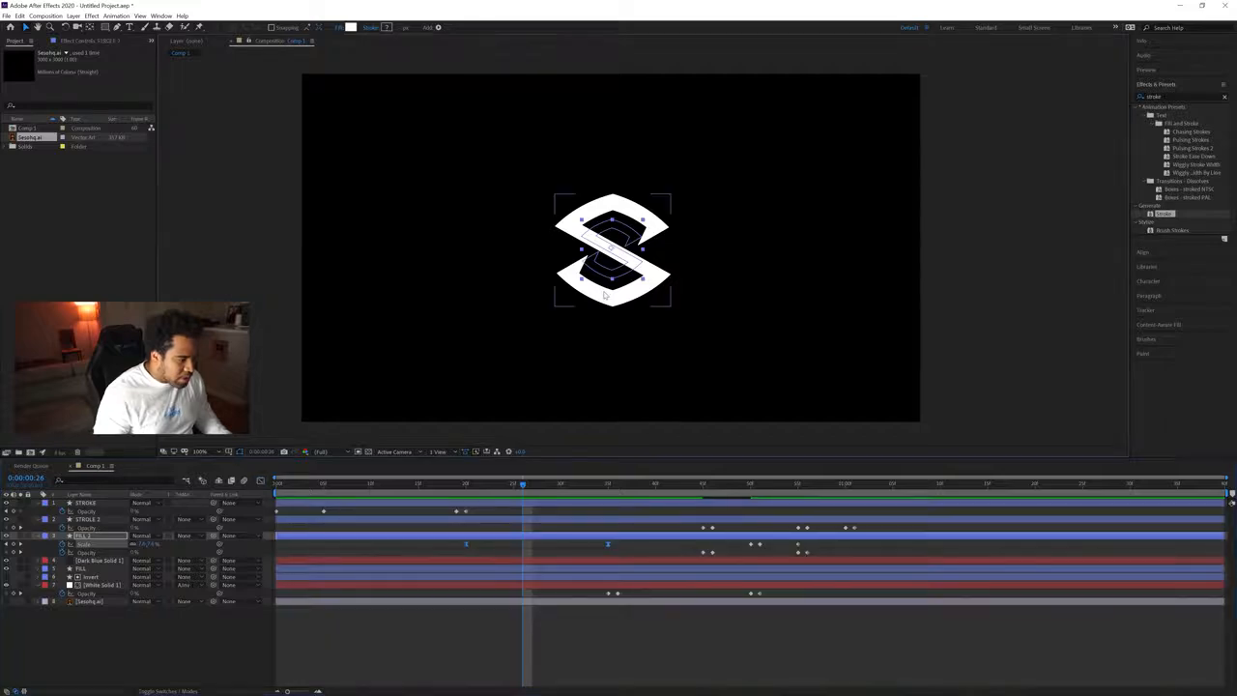
# Scrub through the eased logo enlargement on FILL 2 and preview the transition from the start of the composition.
pyautogui.click(604, 295)
pyautogui.moveTo(523, 490)
pyautogui.mouseDown()
pyautogui.moveTo(470, 488)
pyautogui.moveTo(532, 486)
pyautogui.moveTo(530, 499)
pyautogui.moveTo(458, 490)
pyautogui.moveTo(570, 488)
pyautogui.mouseUp()
pyautogui.click(110, 536)
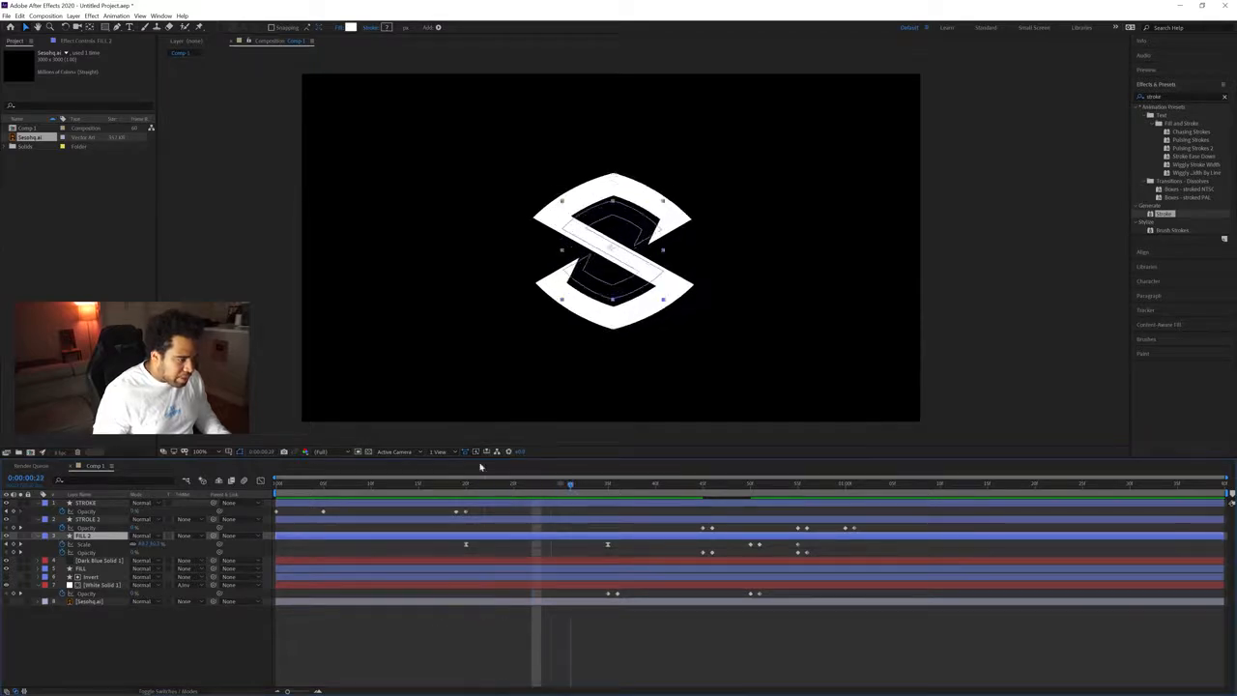
pyautogui.click(501, 437)
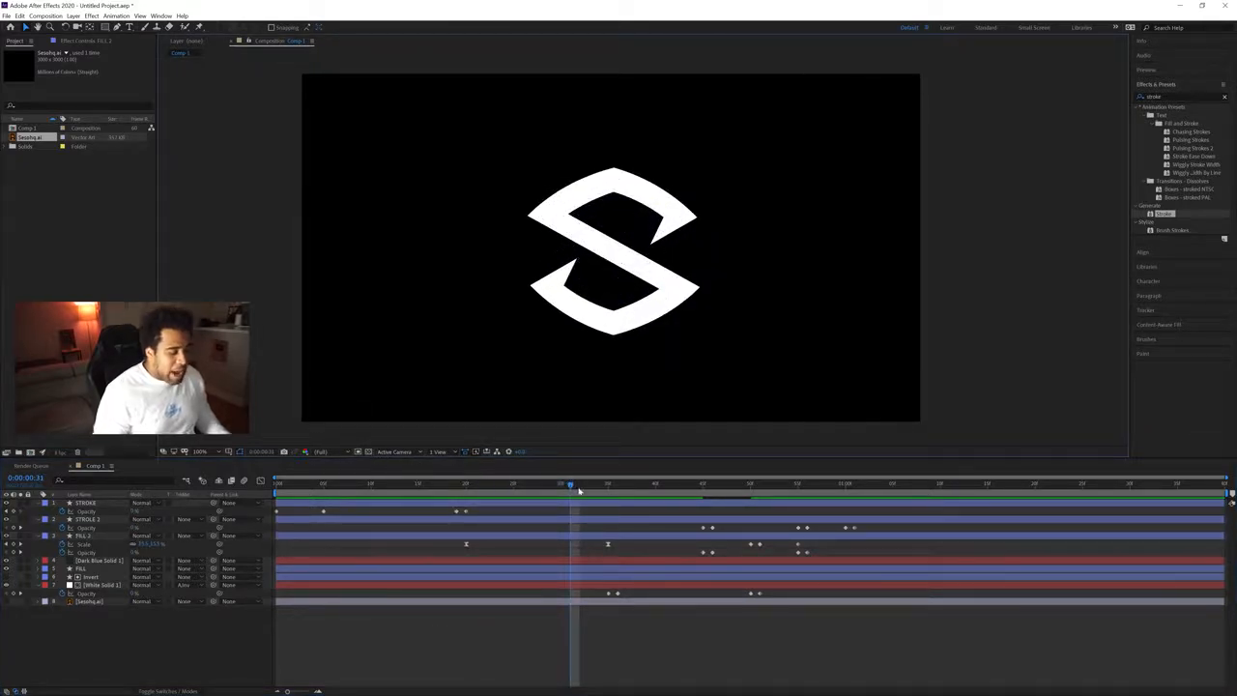
pyautogui.moveTo(575, 493); pyautogui.dragTo(251, 492)
pyautogui.press('space')
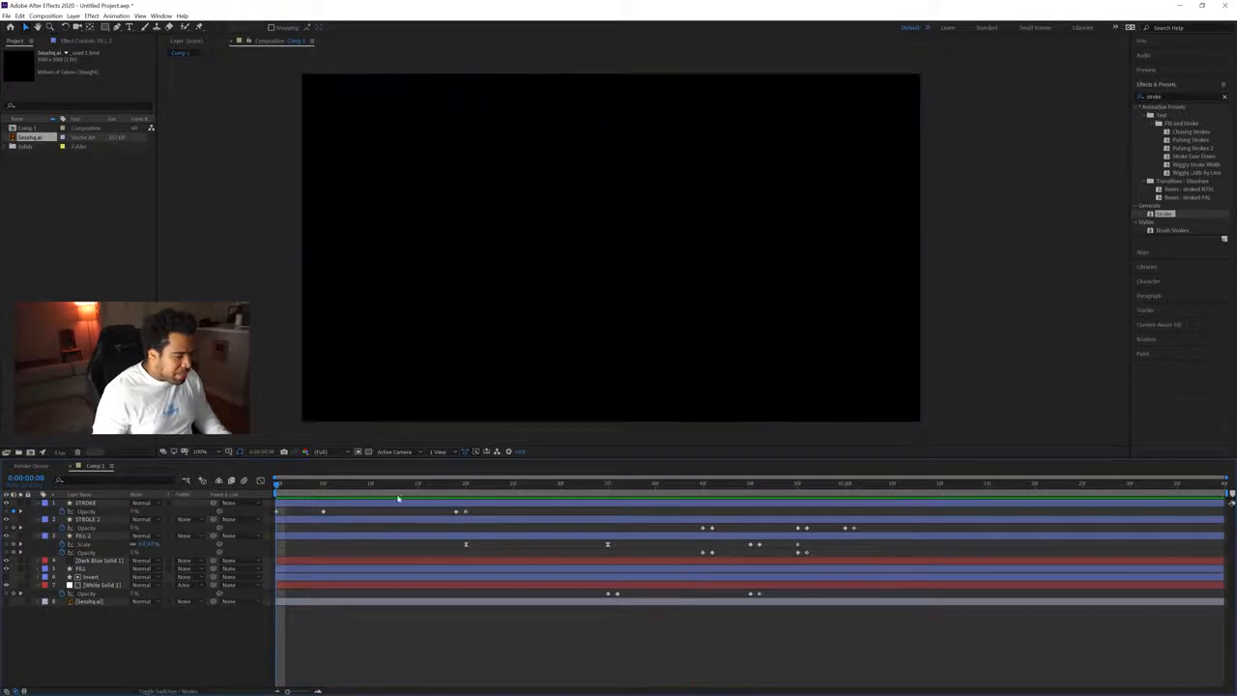
# Enable motion blur for the composition and for every layer from STROKE down to White Solid 1.
pyautogui.click(169, 690)
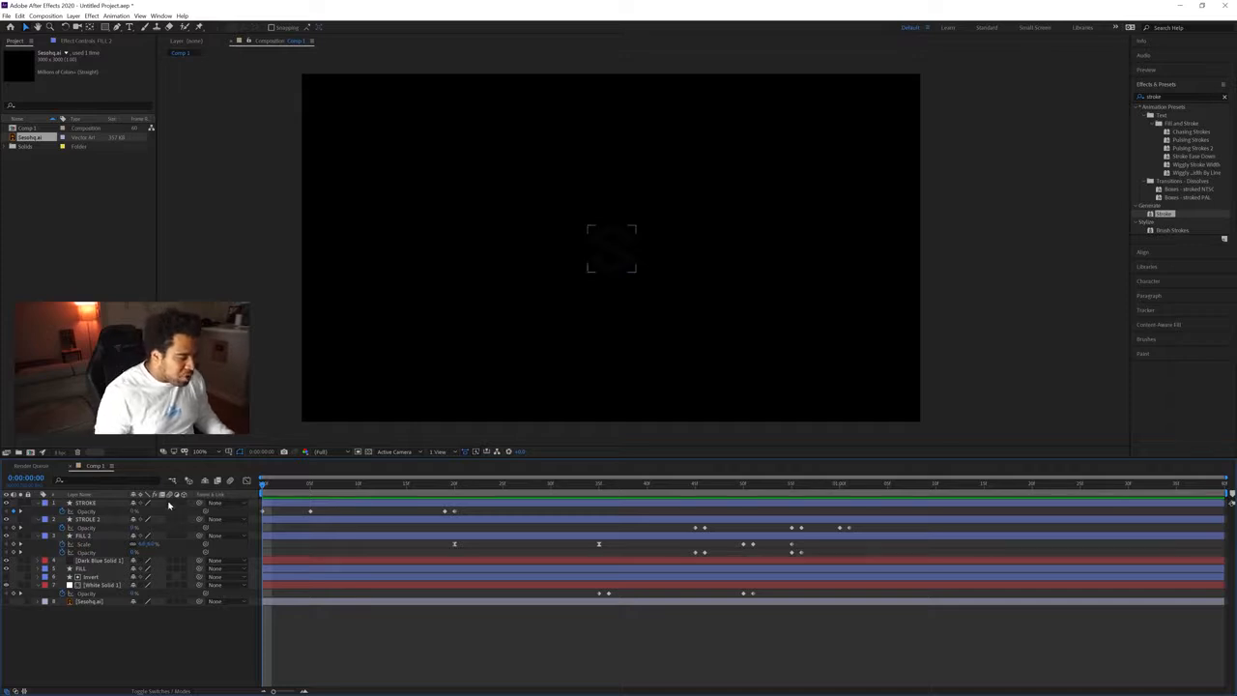
pyautogui.click(169, 503)
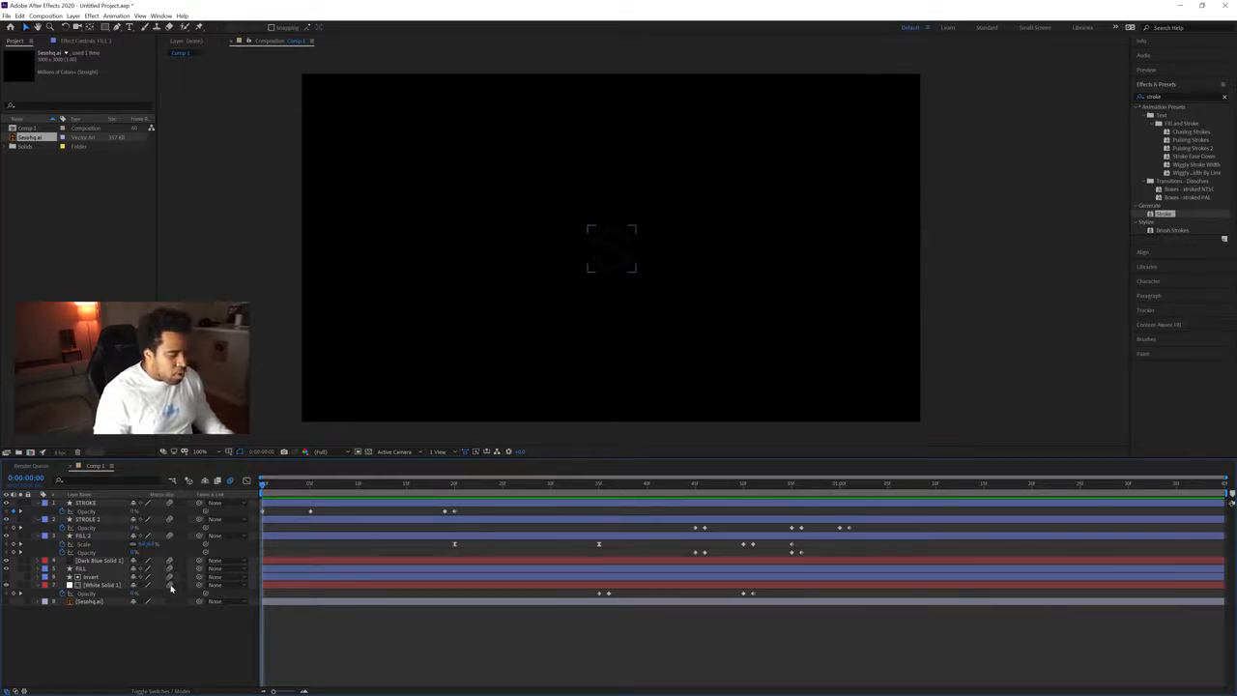
pyautogui.moveTo(170, 586); pyautogui.dragTo(170, 585)
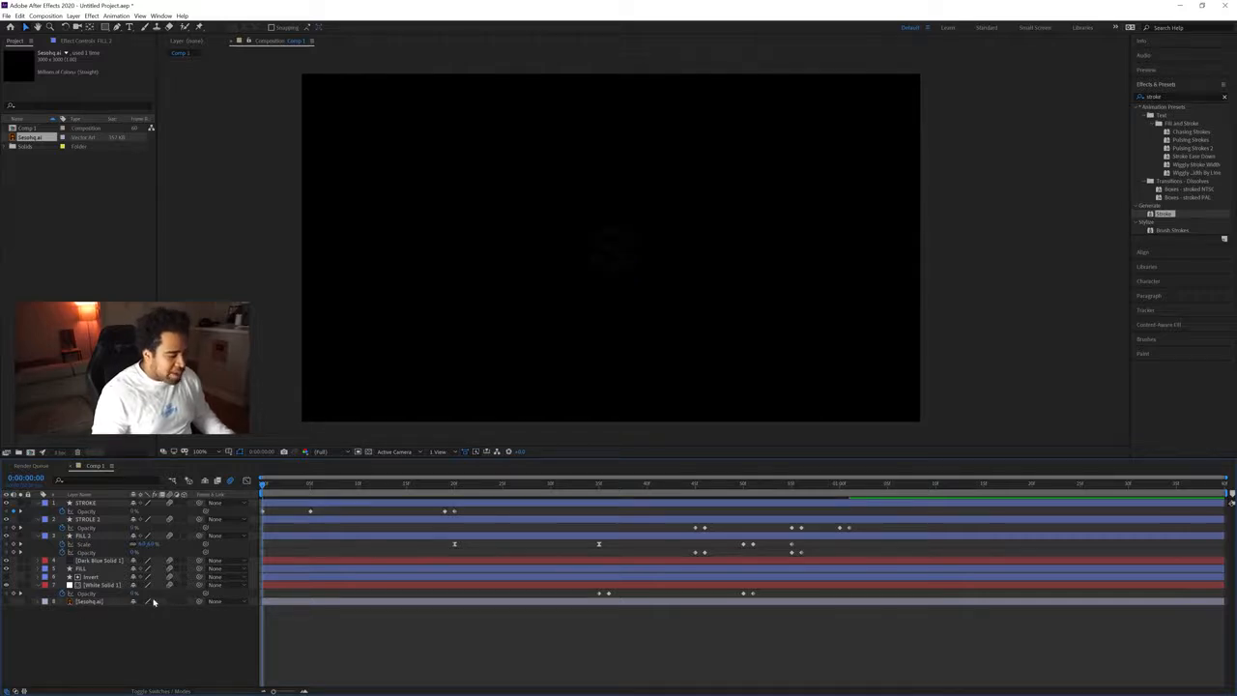
# Inspect the source logo, STROKE and FILL 2 layers at the start of the composition, including STROKE's keyframes and the frame's transparency.
pyautogui.click(114, 603)
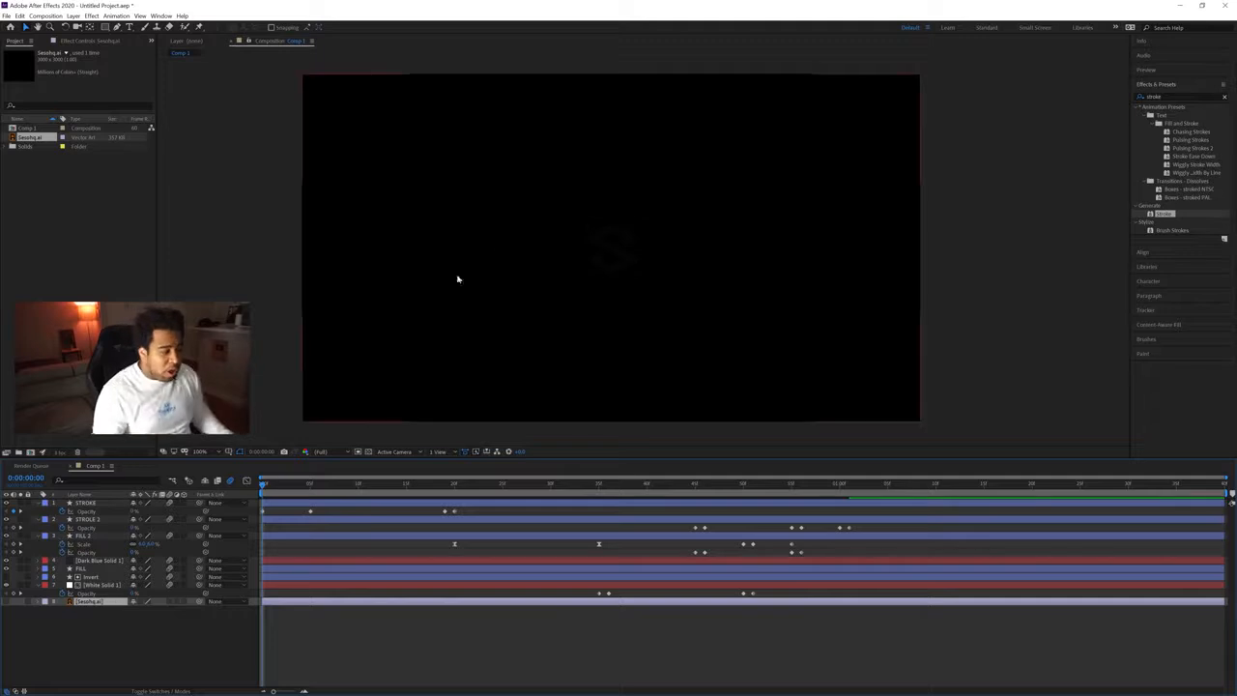
pyautogui.click(103, 503)
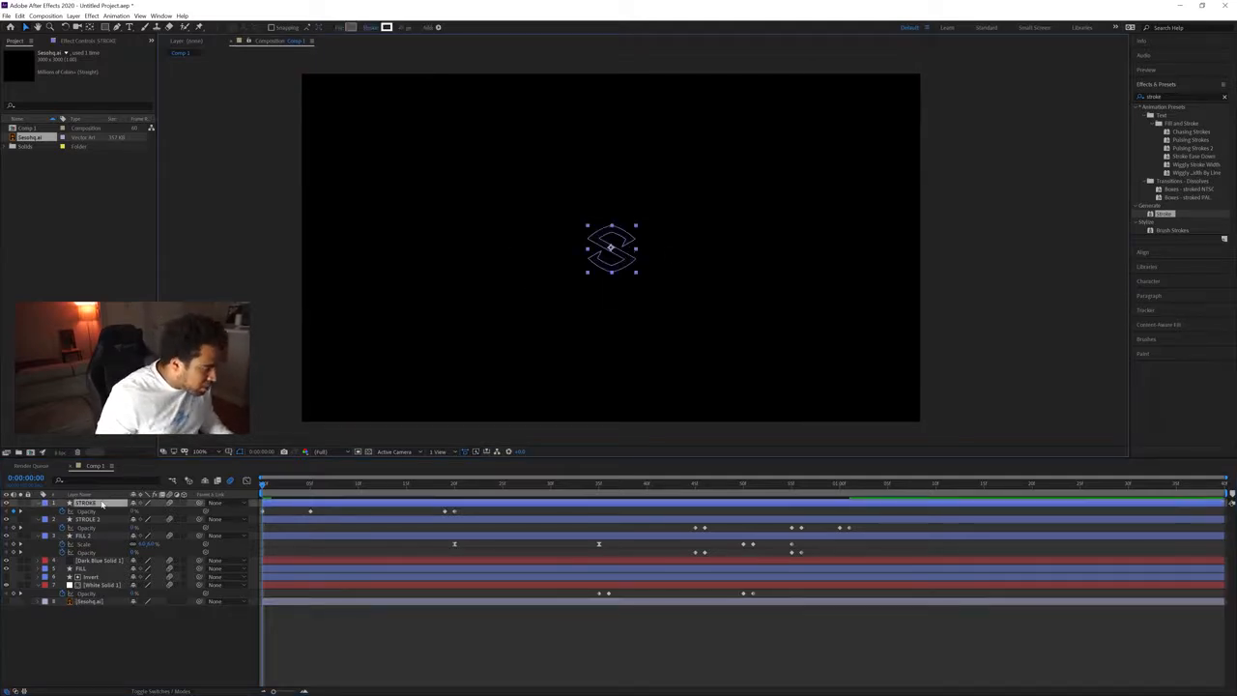
pyautogui.click(94, 536)
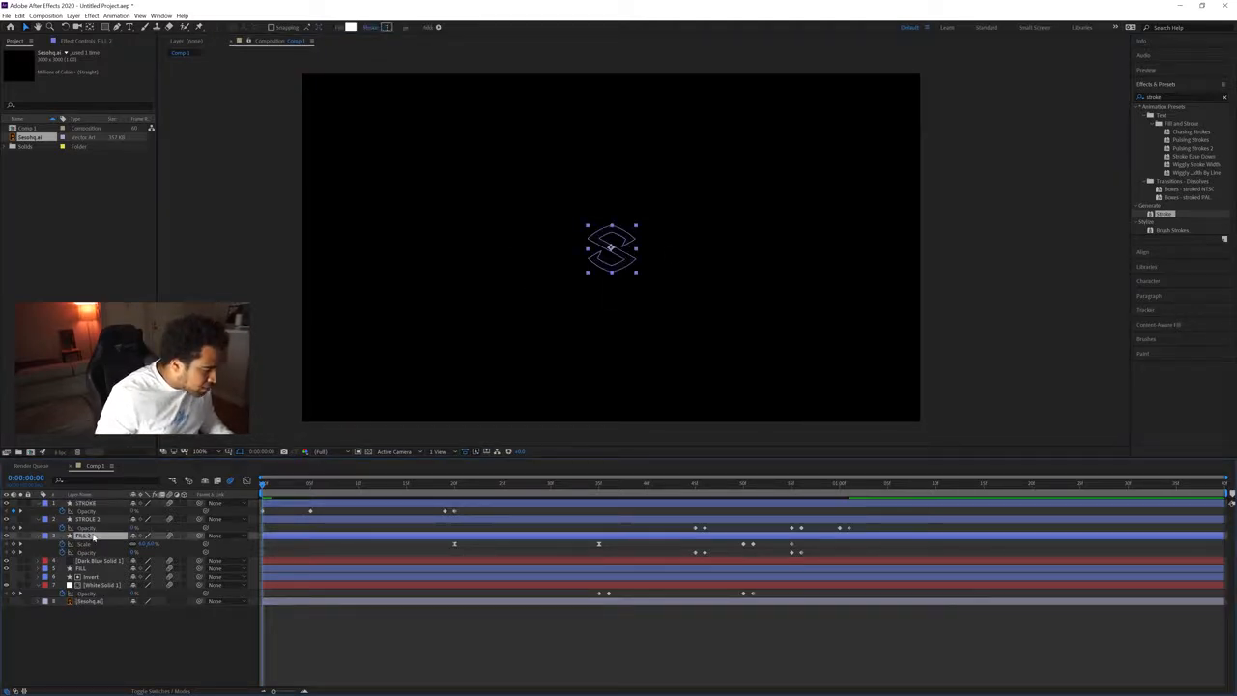
pyautogui.click(275, 367)
pyautogui.moveTo(284, 486); pyautogui.dragTo(247, 482)
pyautogui.click(103, 504)
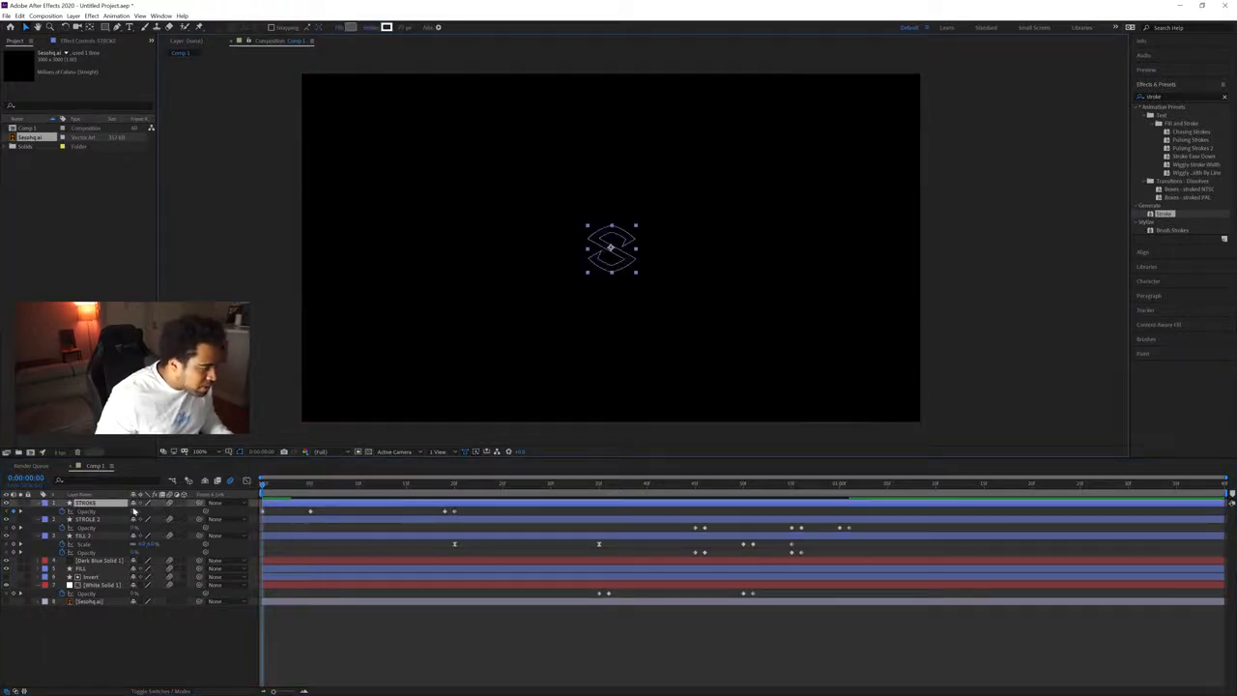
pyautogui.press('u')
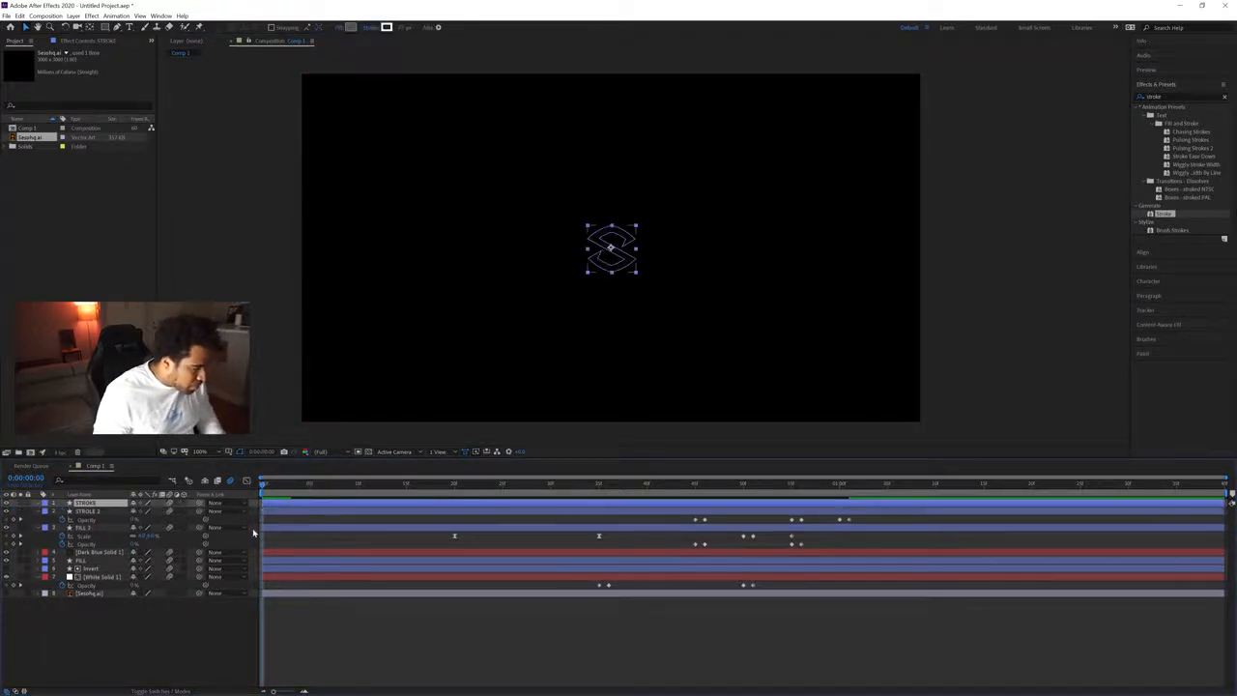
pyautogui.press('u')
pyautogui.click(375, 440)
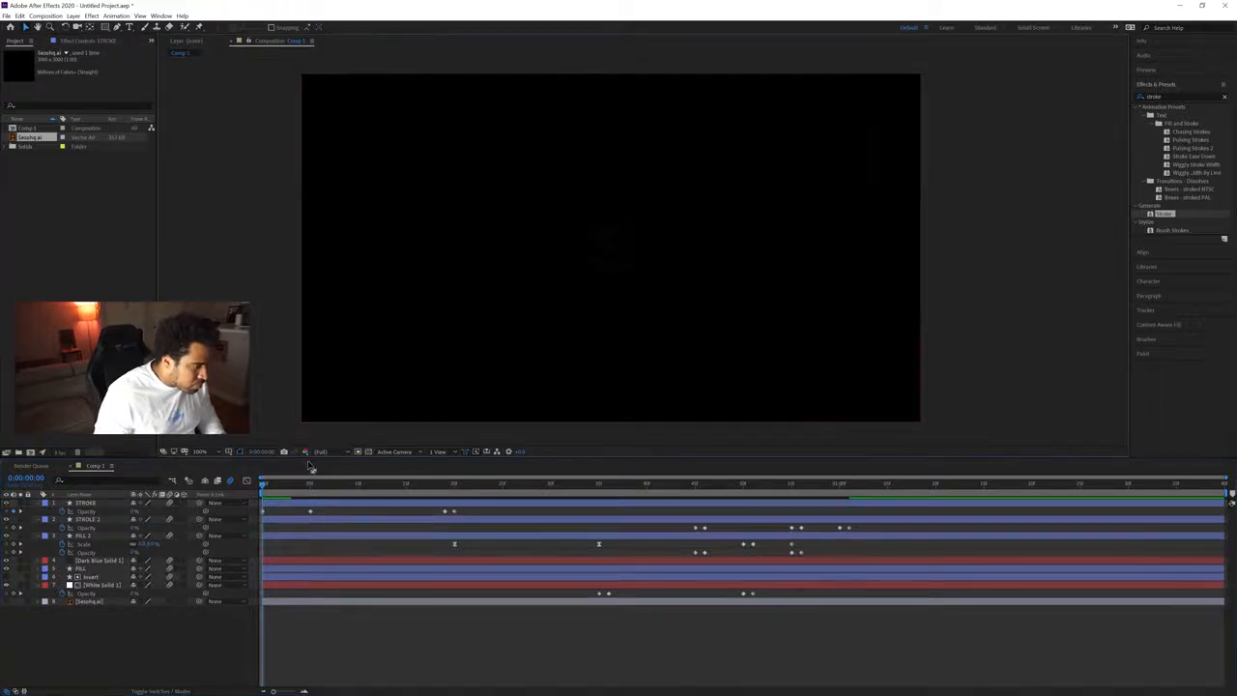
pyautogui.click(369, 452)
pyautogui.click(369, 452)
pyautogui.moveTo(276, 485)
pyautogui.mouseDown()
pyautogui.moveTo(311, 482)
pyautogui.moveTo(242, 484)
pyautogui.moveTo(307, 483)
pyautogui.moveTo(256, 484)
pyautogui.mouseUp()
# Go through the stroke and fill layers and show the keyframed Scale and Opacity properties of the FILL layer.
pyautogui.click(94, 503)
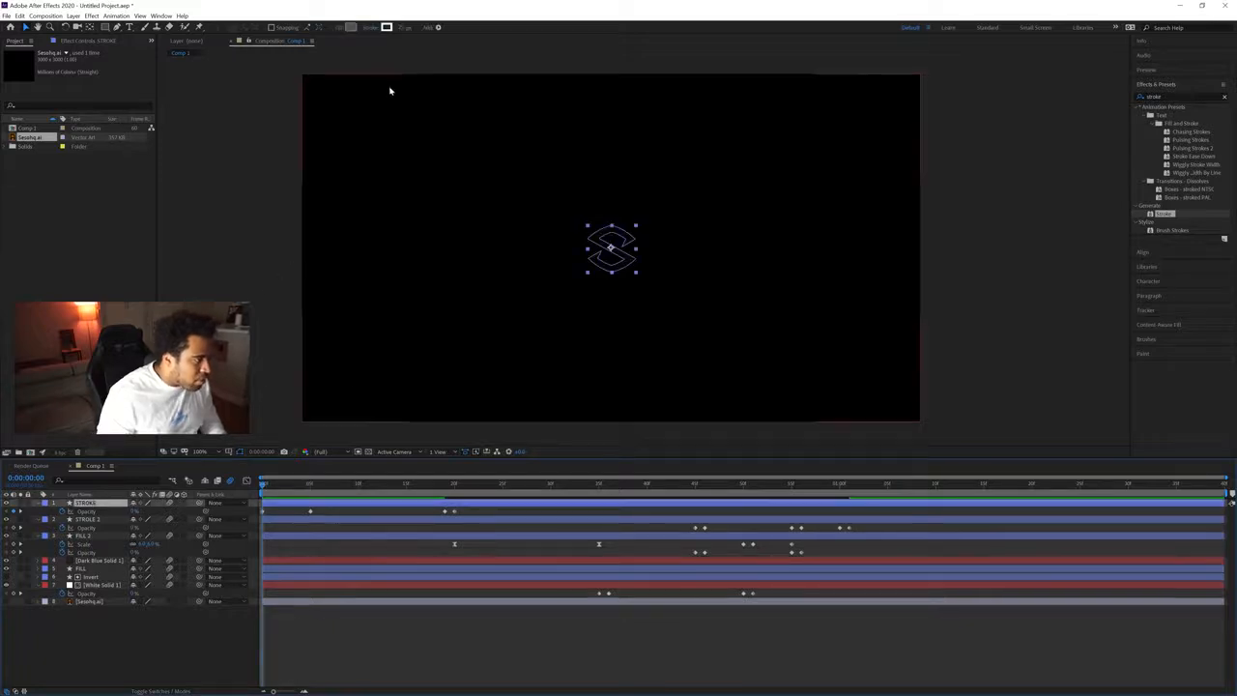
pyautogui.click(94, 518)
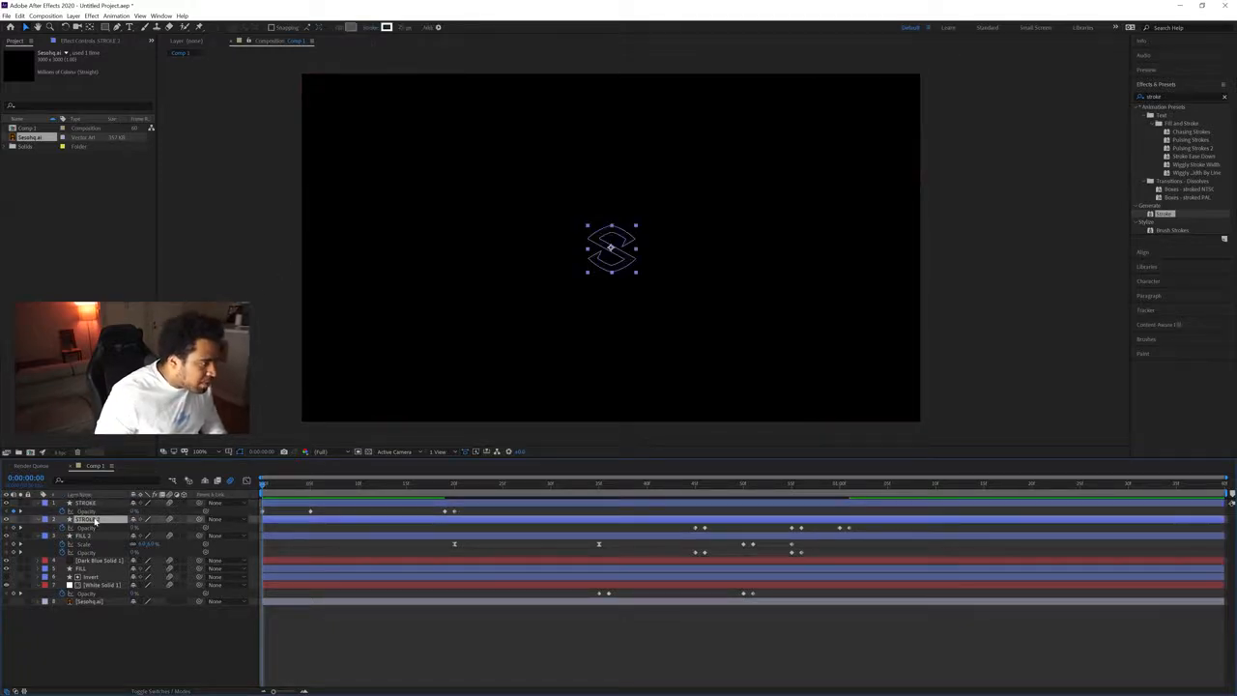
pyautogui.click(95, 536)
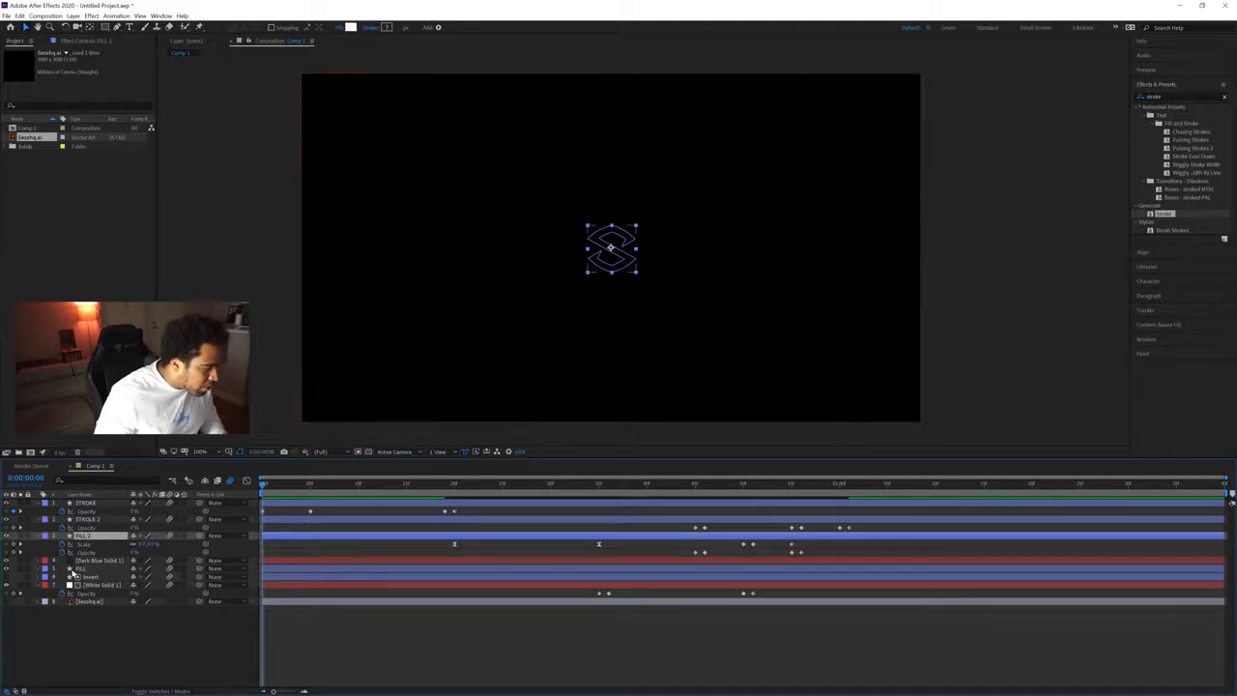
pyautogui.click(87, 569)
pyautogui.press('u')
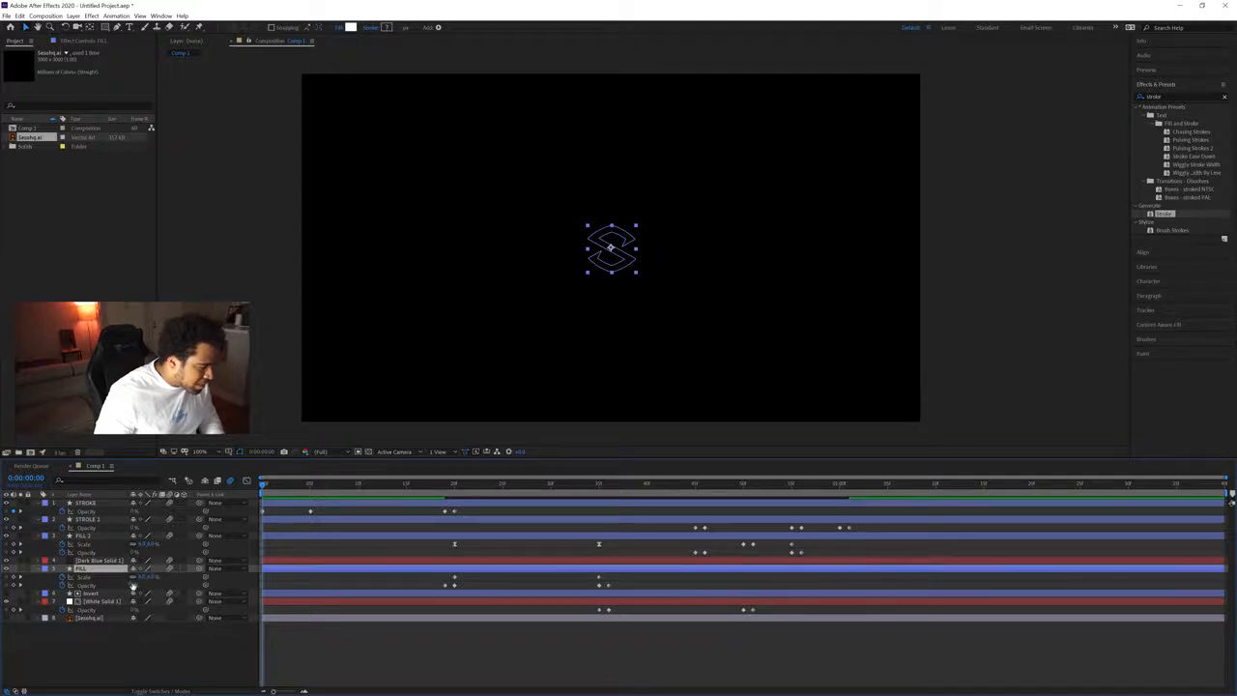
pyautogui.click(911, 350)
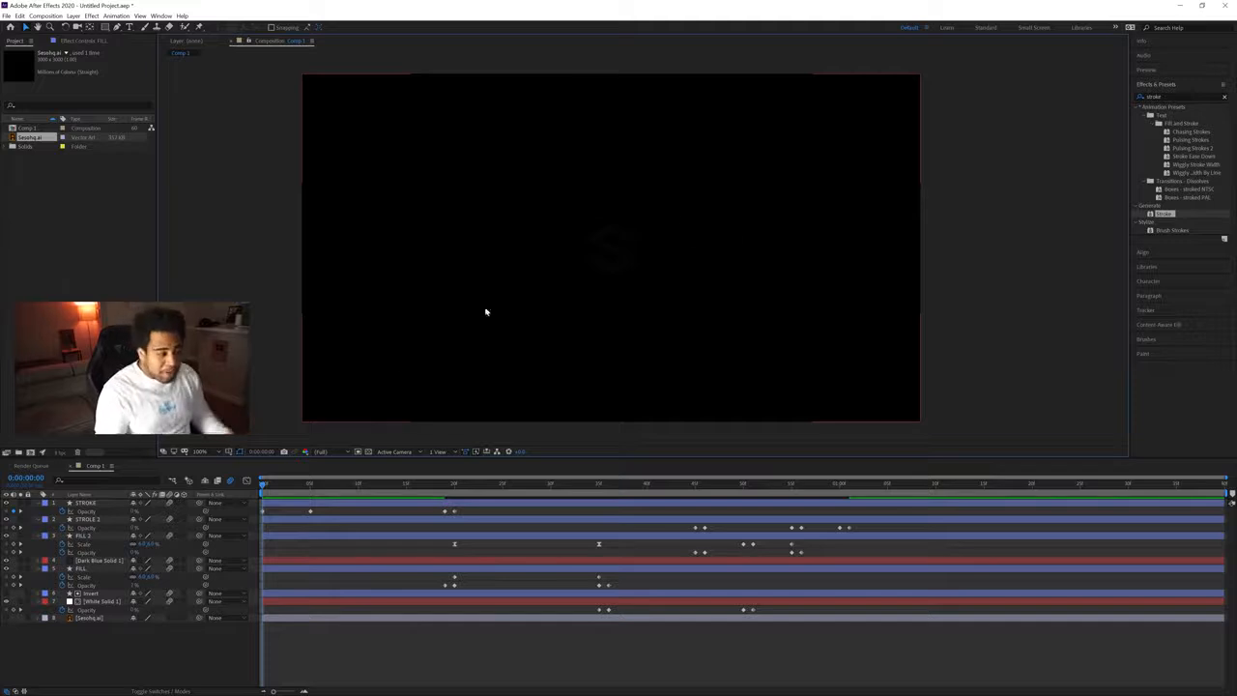
# Check the FILL layer at its first Opacity keyframe, 0:00:00:19, and return to the start of the composition.
pyautogui.click(87, 593)
pyautogui.click(97, 569)
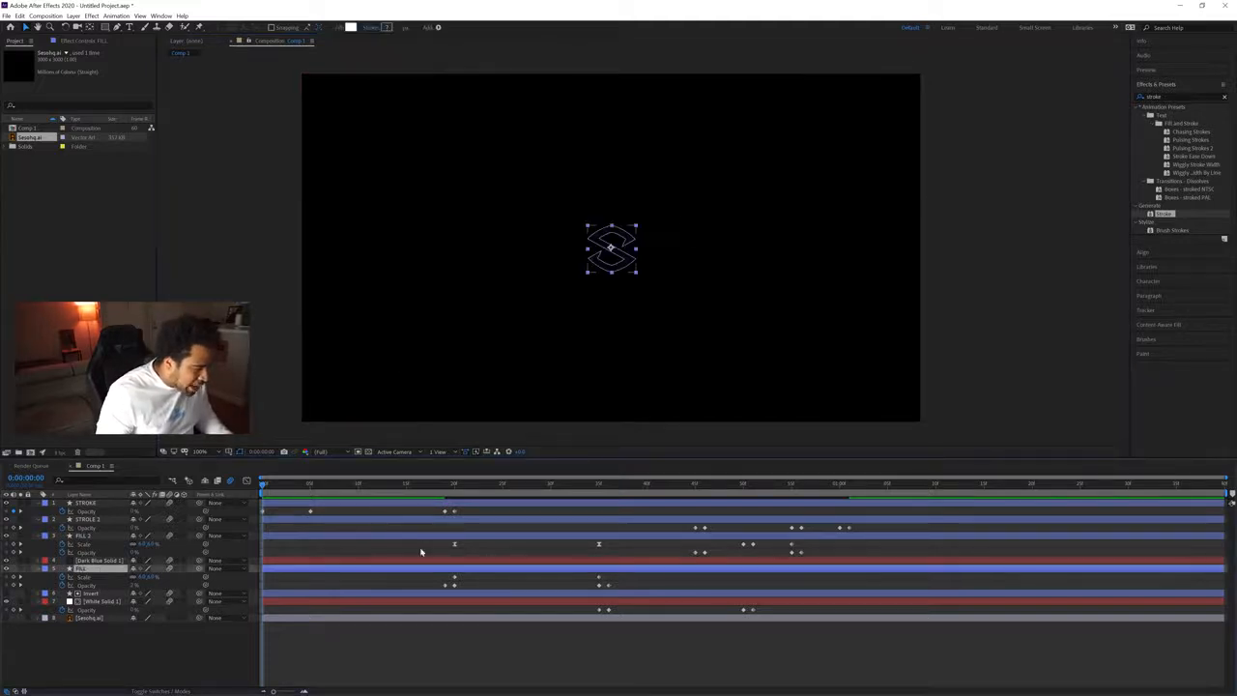
pyautogui.click(444, 486)
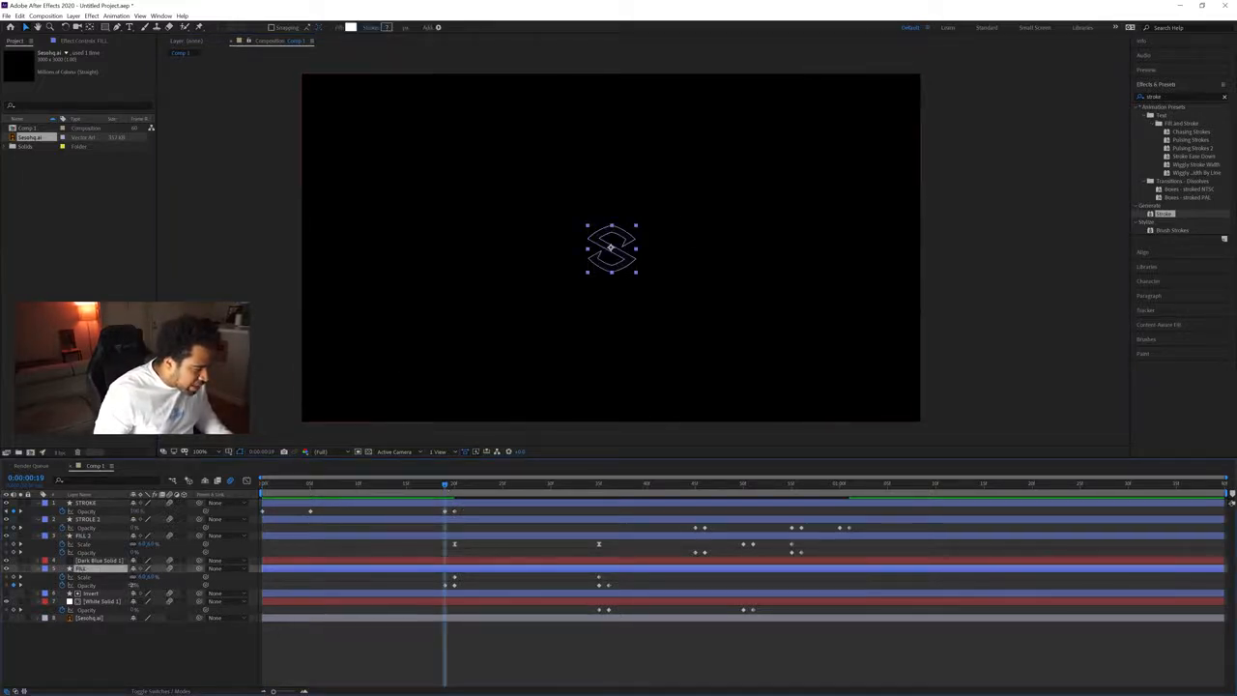
pyautogui.click(473, 502)
pyautogui.moveTo(448, 486); pyautogui.dragTo(262, 485)
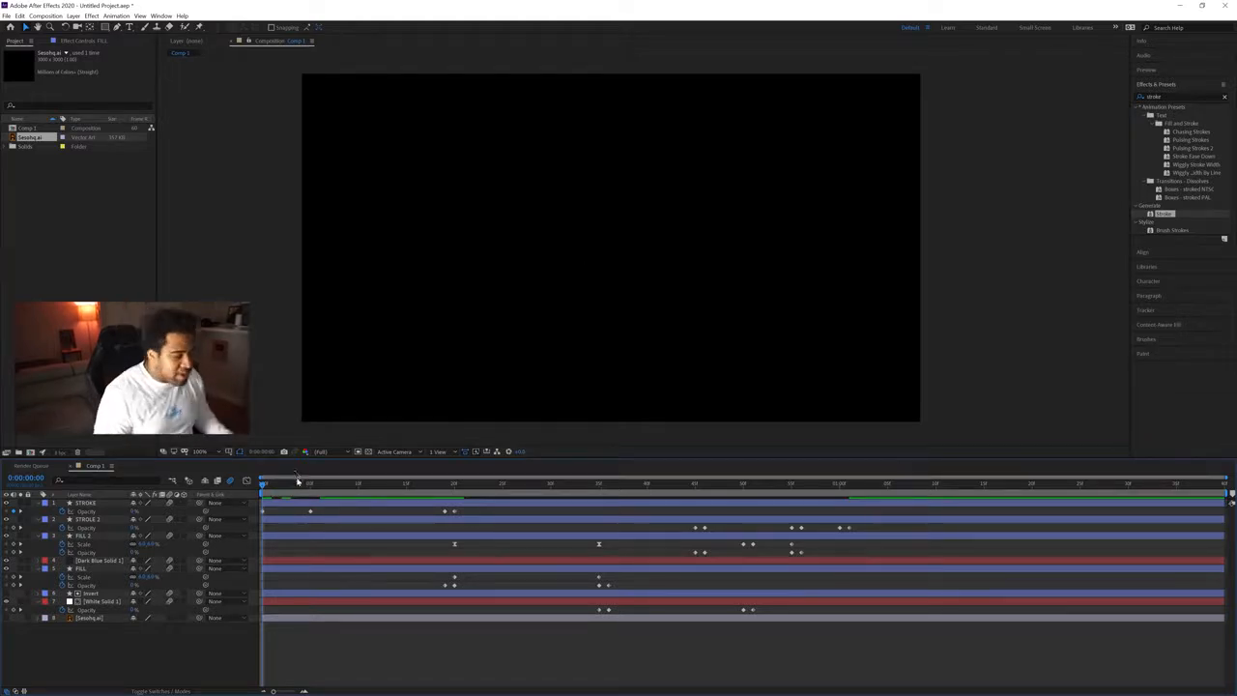
# Preview the transition with motion blur, scrub through the cutout section, and return to the start.
pyautogui.moveTo(262, 485); pyautogui.dragTo(229, 491)
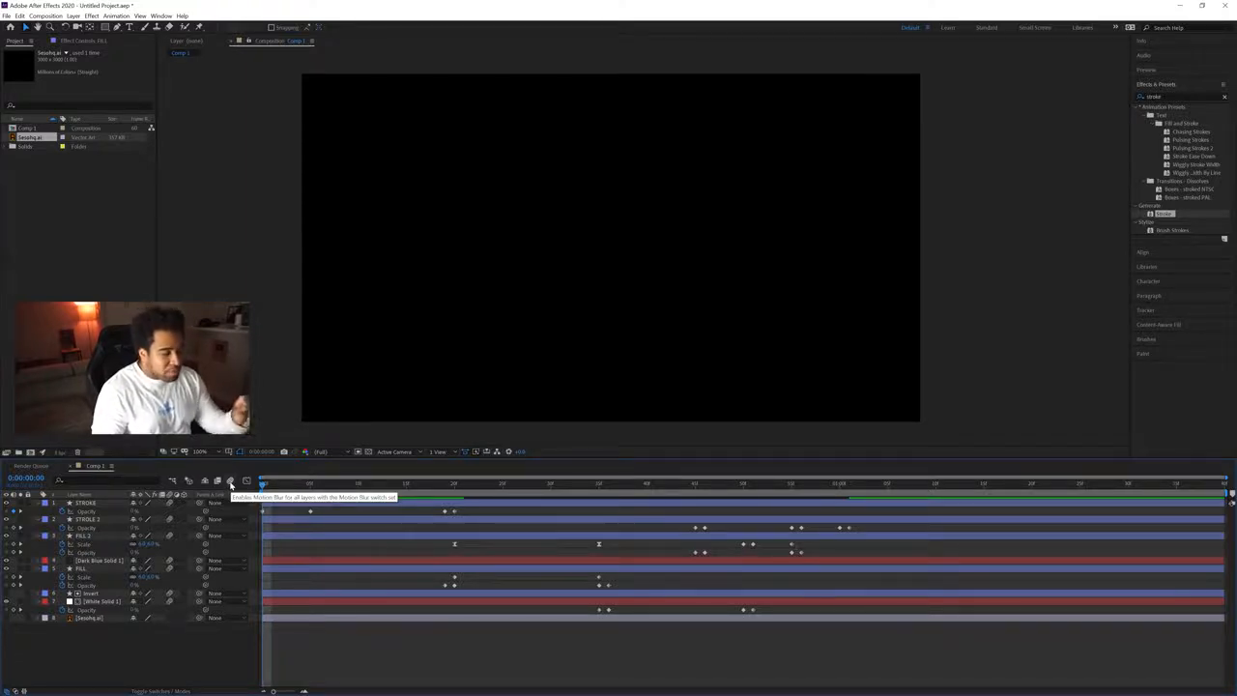
pyautogui.click(231, 485)
pyautogui.press('space')
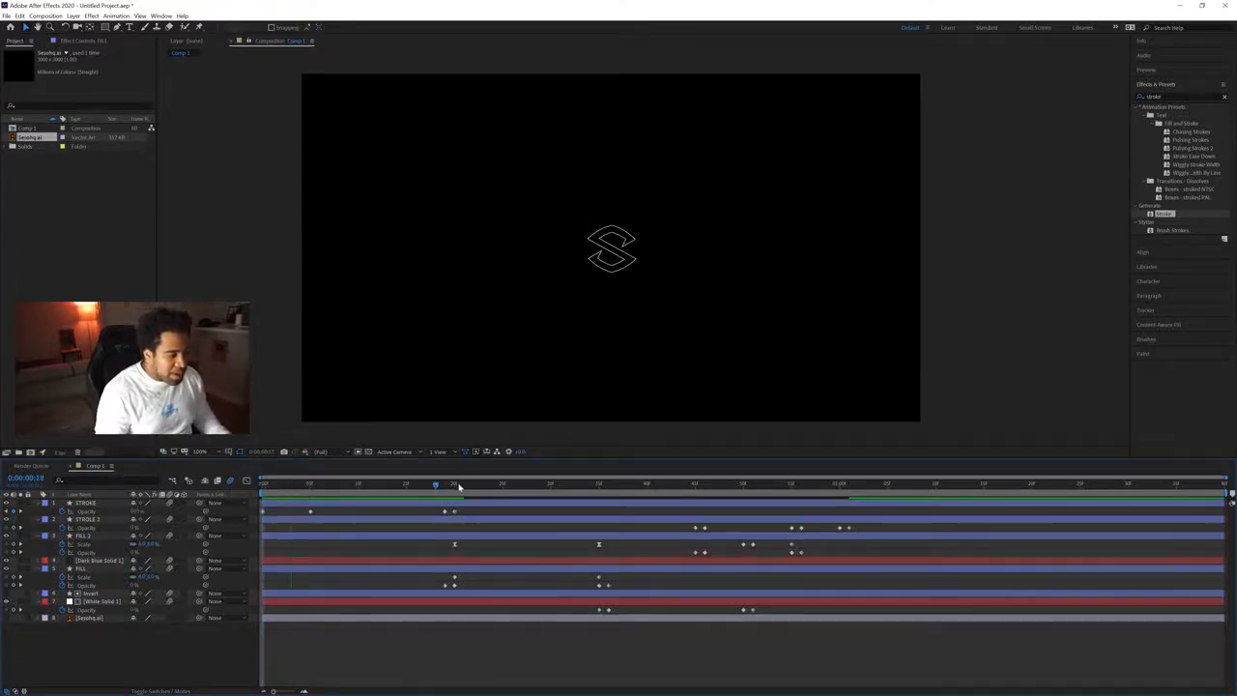
pyautogui.moveTo(459, 487); pyautogui.dragTo(753, 497)
pyautogui.moveTo(787, 496); pyautogui.dragTo(245, 481)
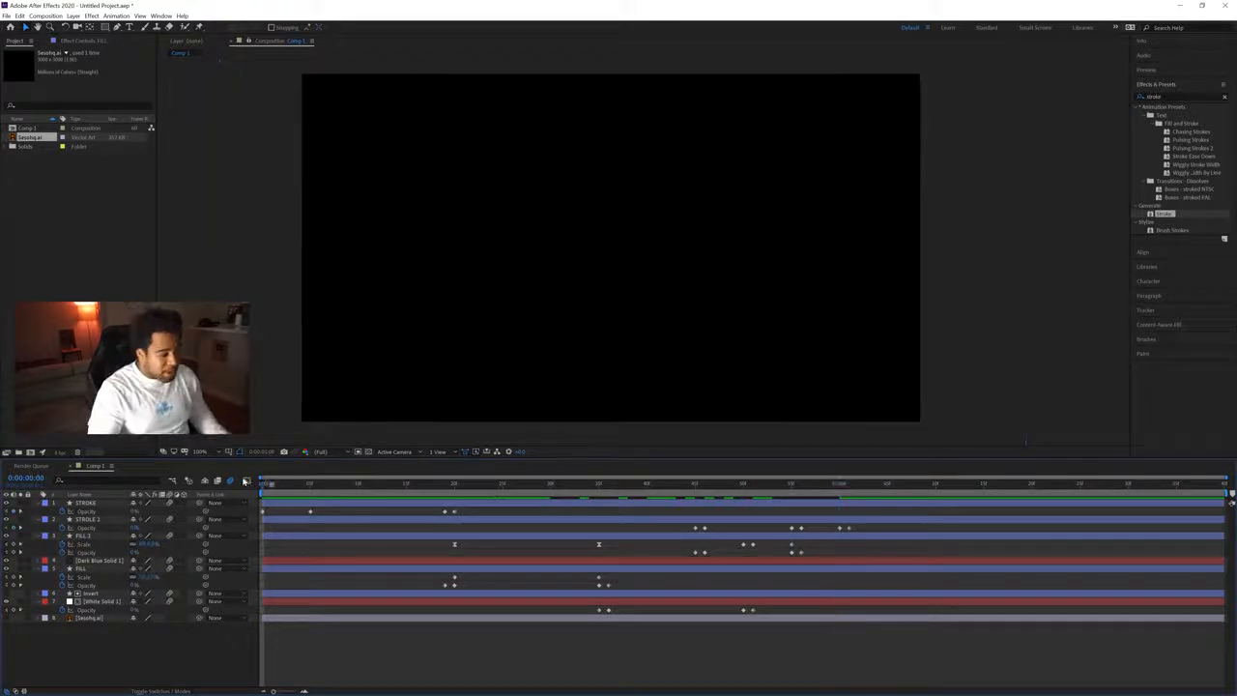
# Show the transparency grid behind the composition and preview the transition over it.
pyautogui.click(376, 453)
pyautogui.click(369, 453)
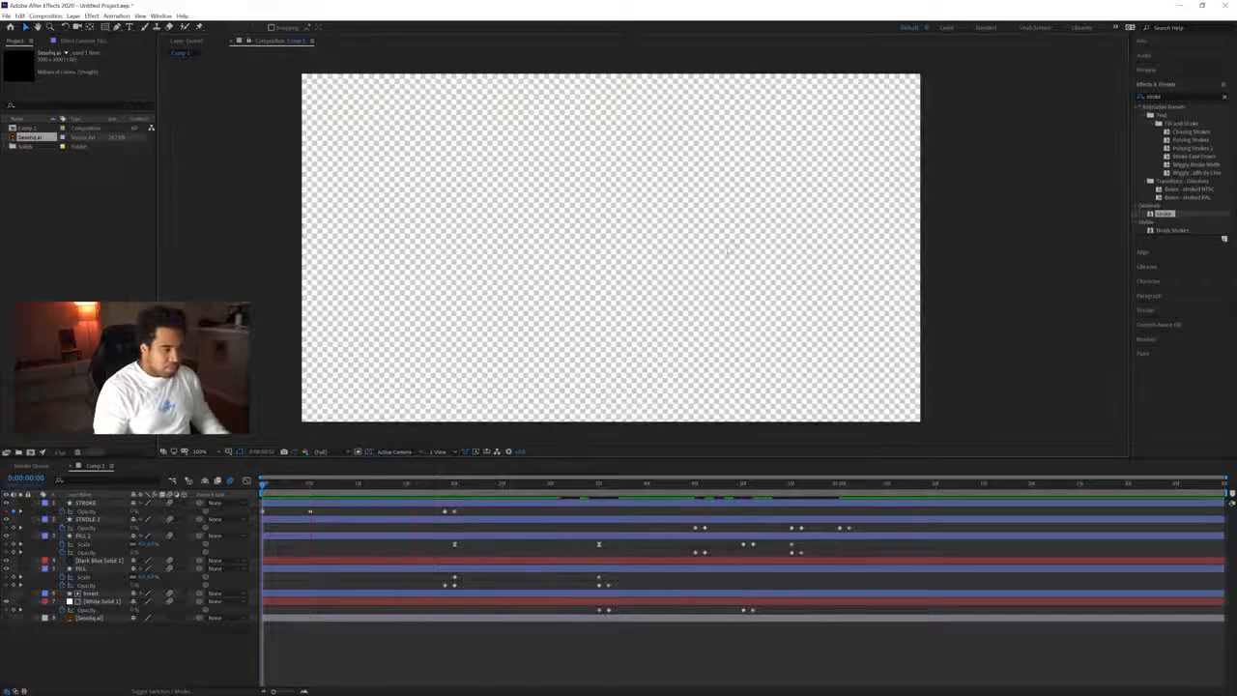
pyautogui.press('space')
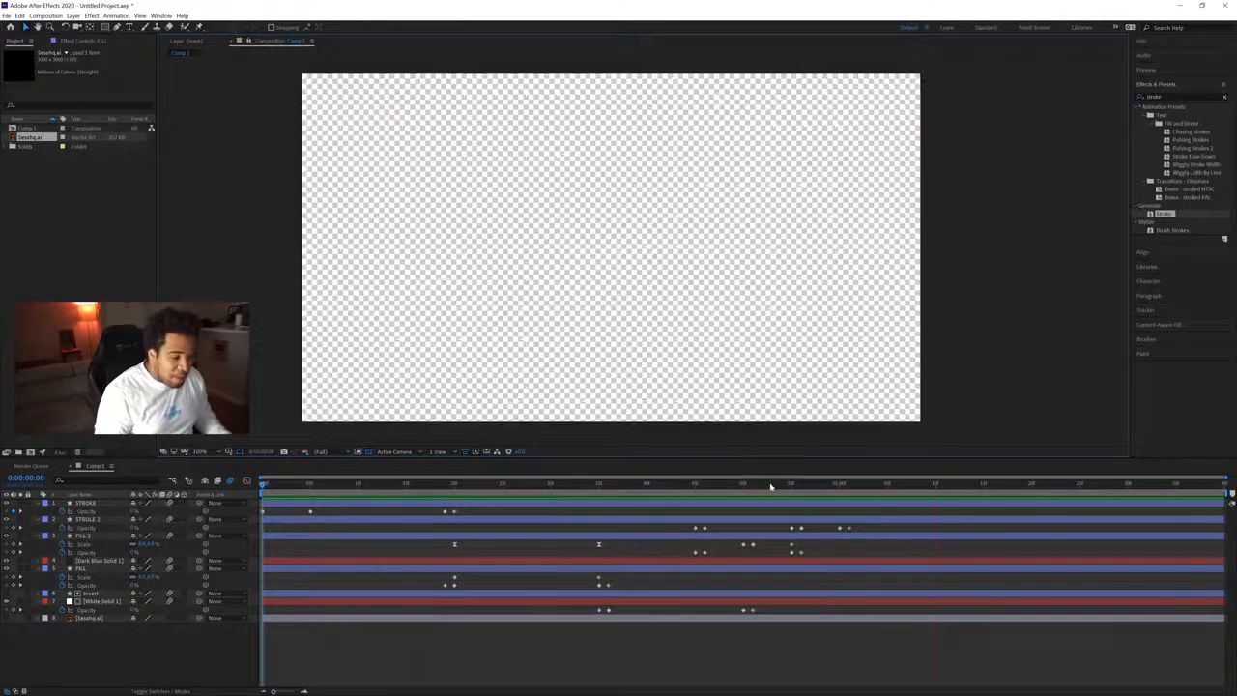
# Shorten the composition's duration to 0:00:01:02 so it ends just past the last Opacity keyframe.
pyautogui.click(846, 485)
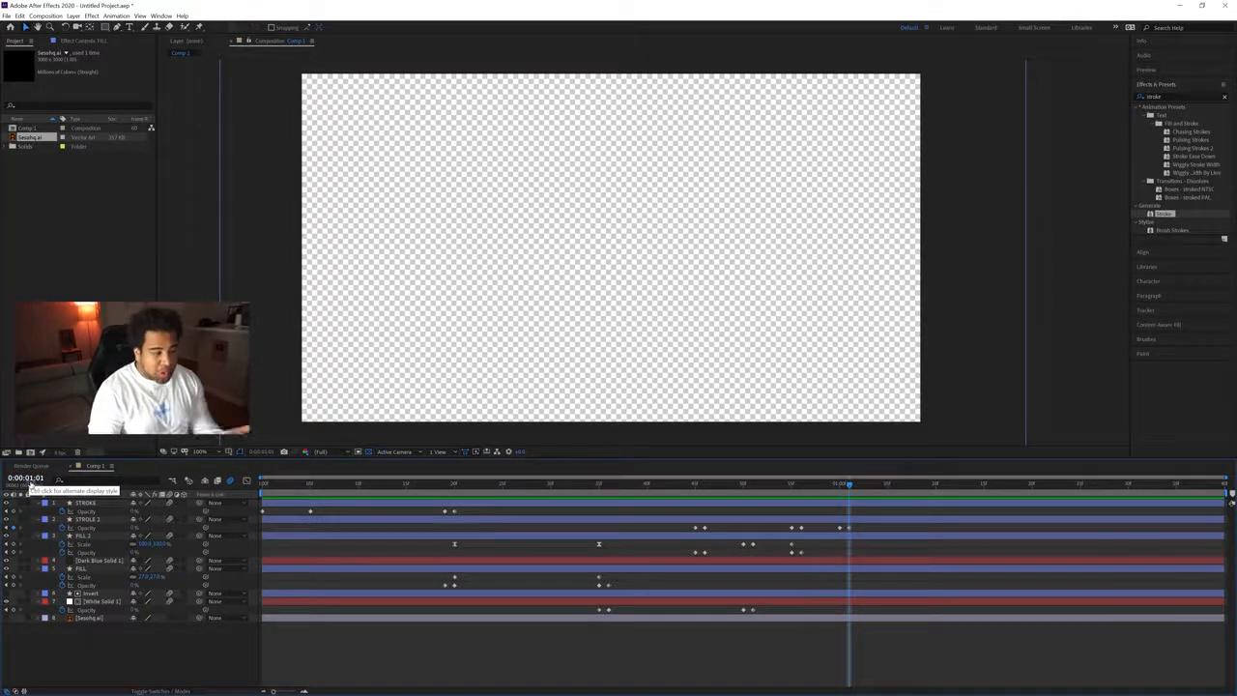
pyautogui.click(859, 485)
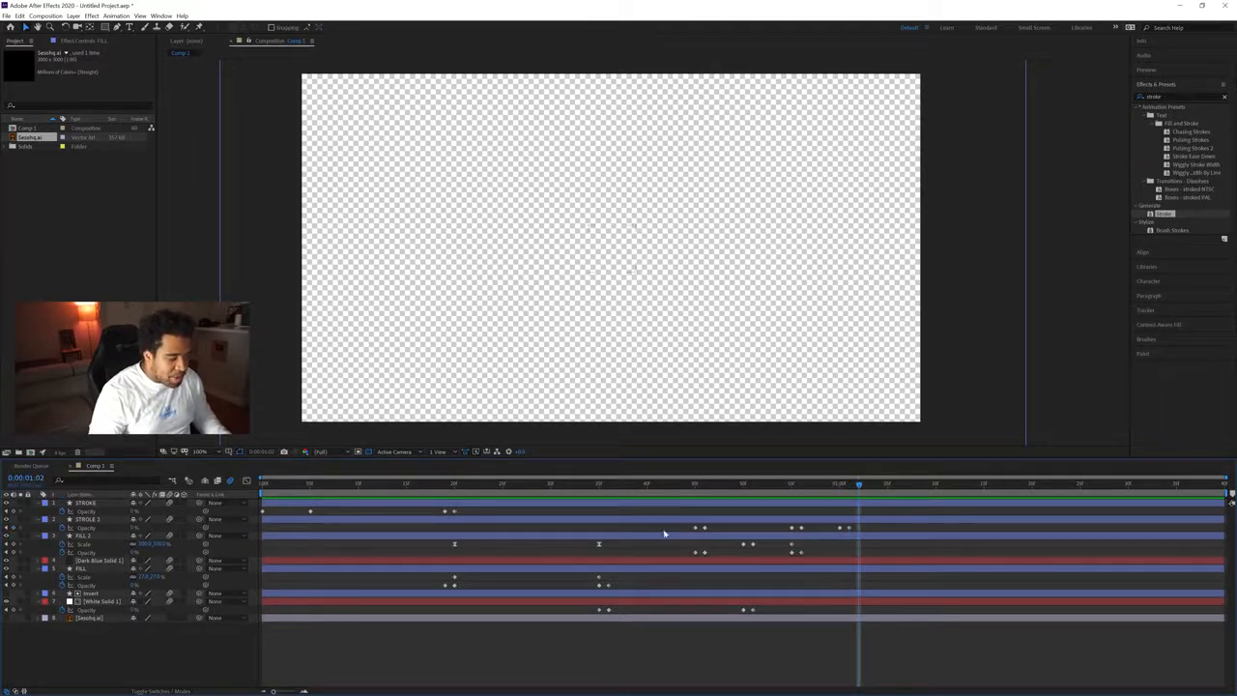
pyautogui.rightClick(909, 652)
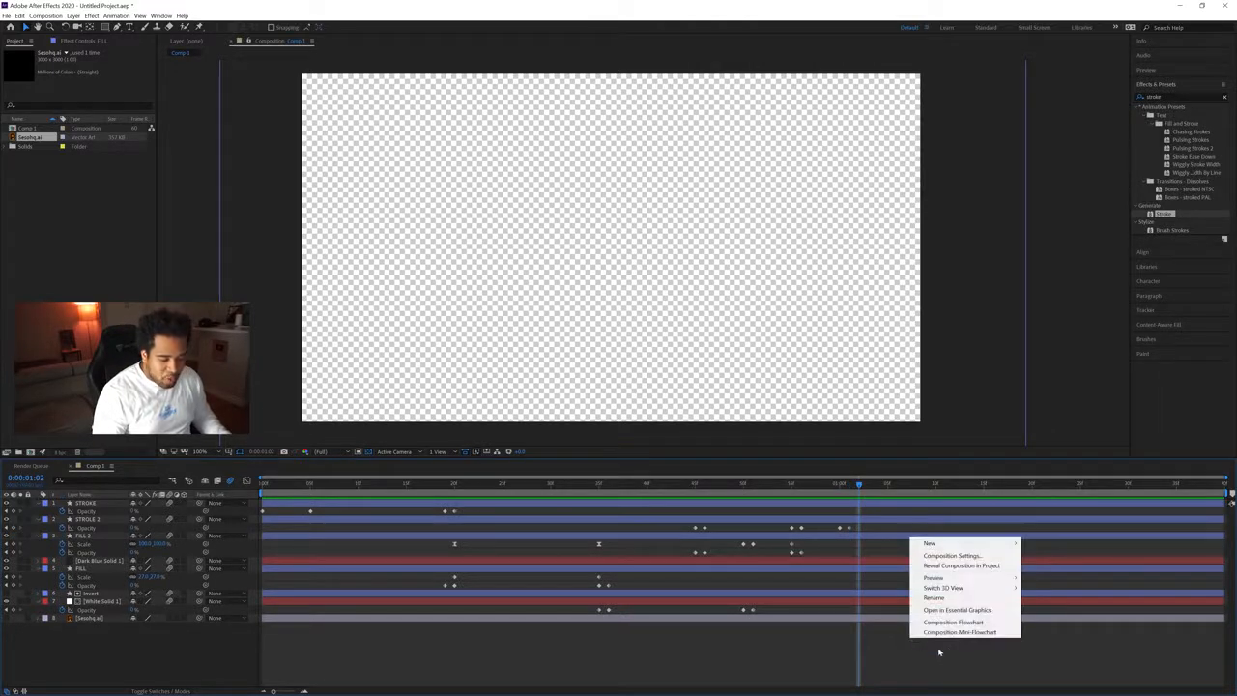
pyautogui.click(953, 556)
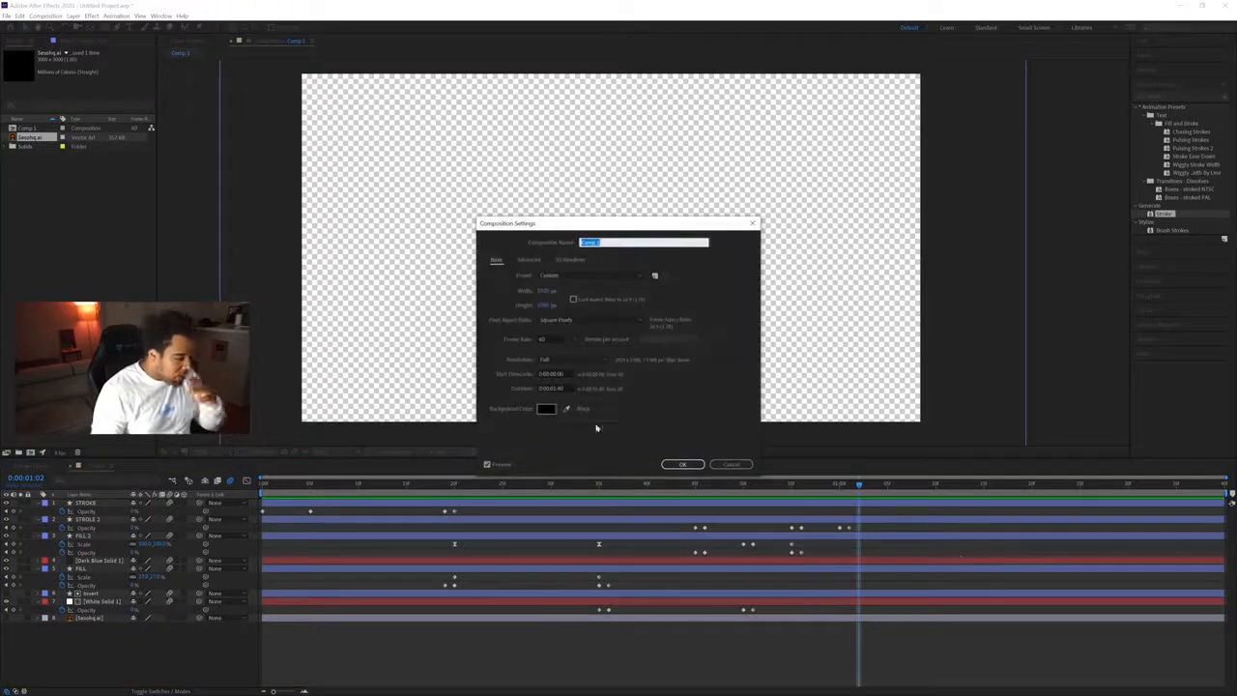
pyautogui.click(552, 387)
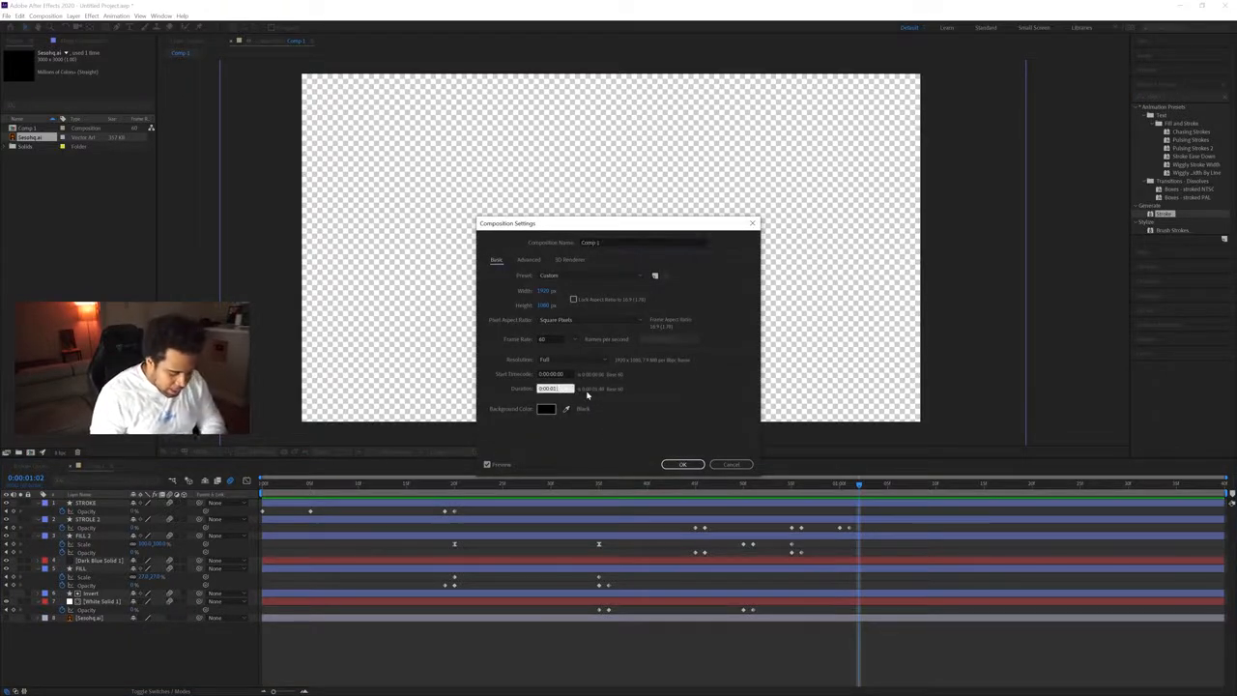
pyautogui.click(682, 464)
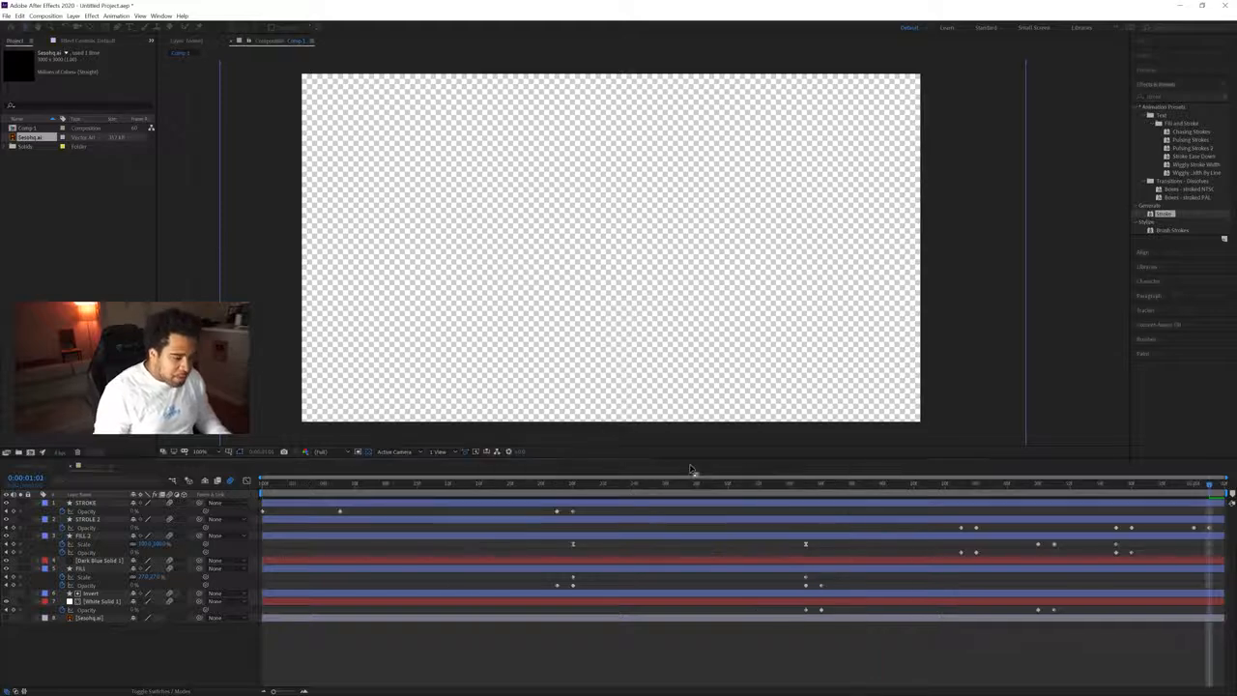
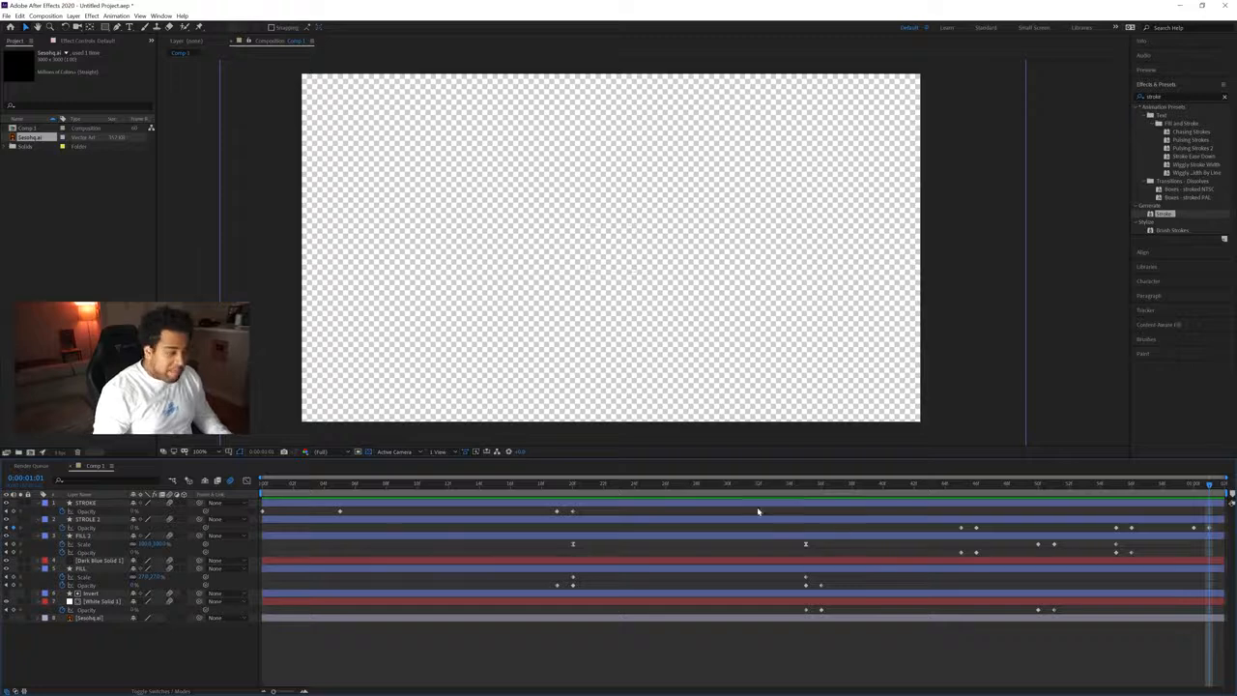
# Return to the start of the shortened composition and preview the transition.
pyautogui.press('Home')
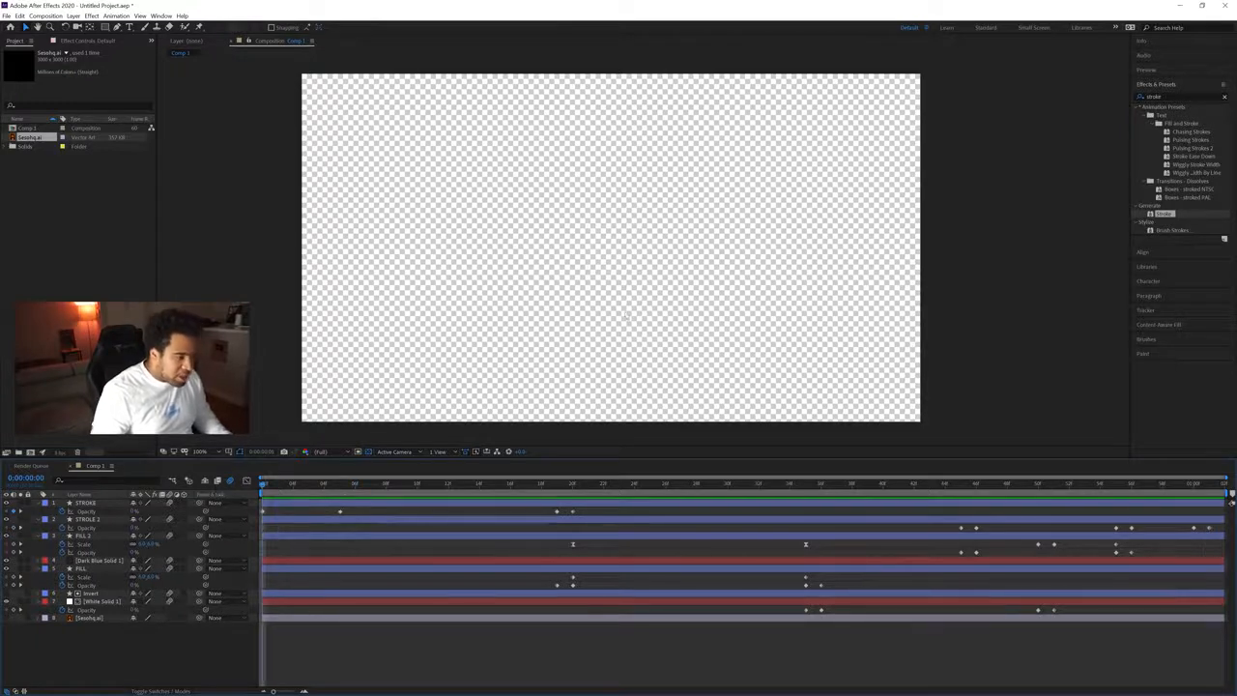
pyautogui.press('space')
pyautogui.click(745, 304)
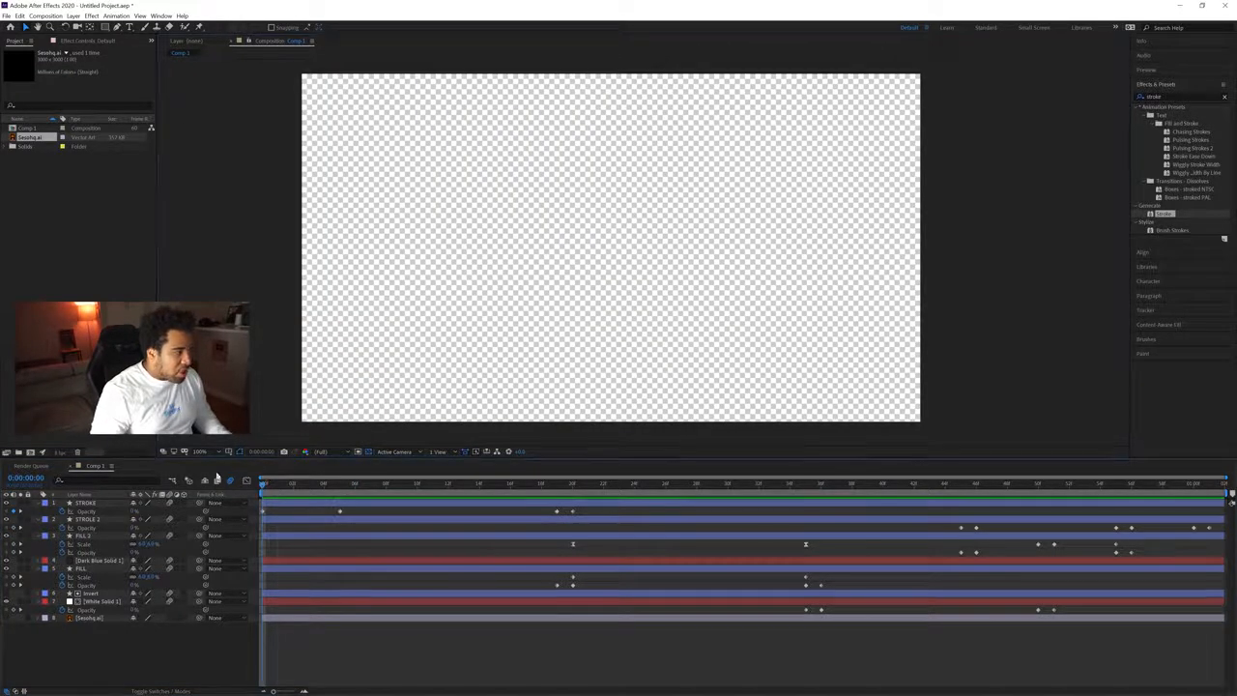
# Add Comp 1 to the render queue and set its AVI output module's channels to RGB + Alpha.
pyautogui.click(45, 16)
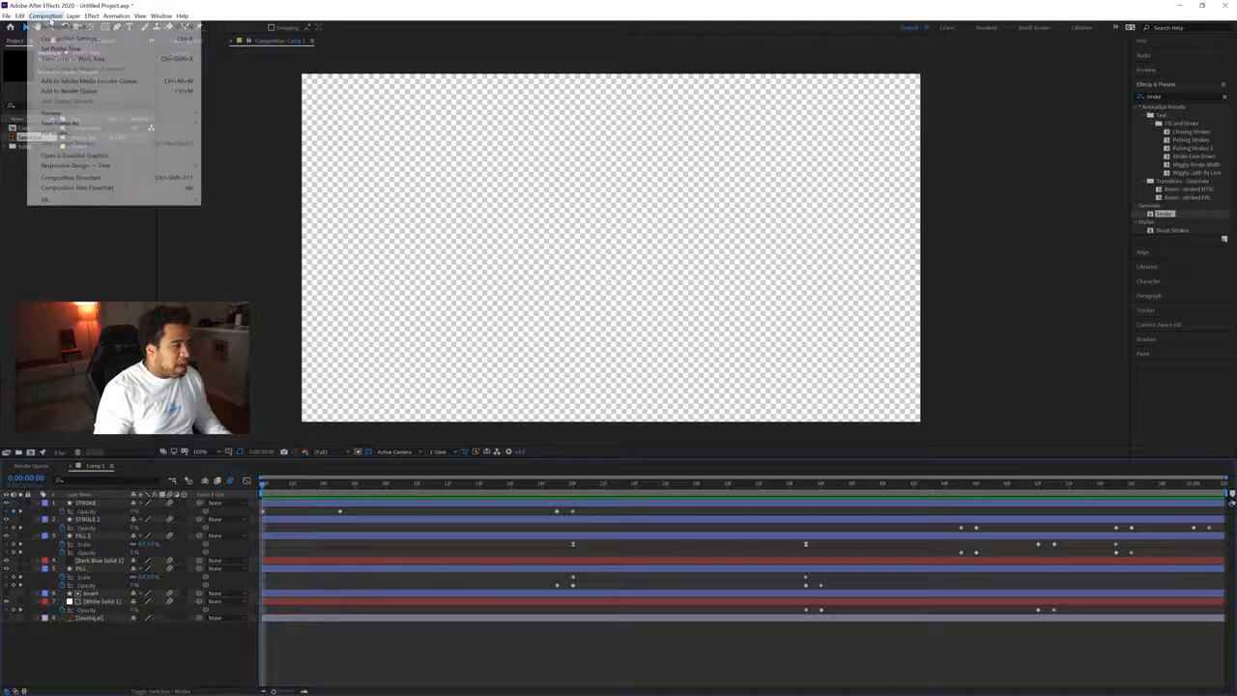
pyautogui.click(93, 93)
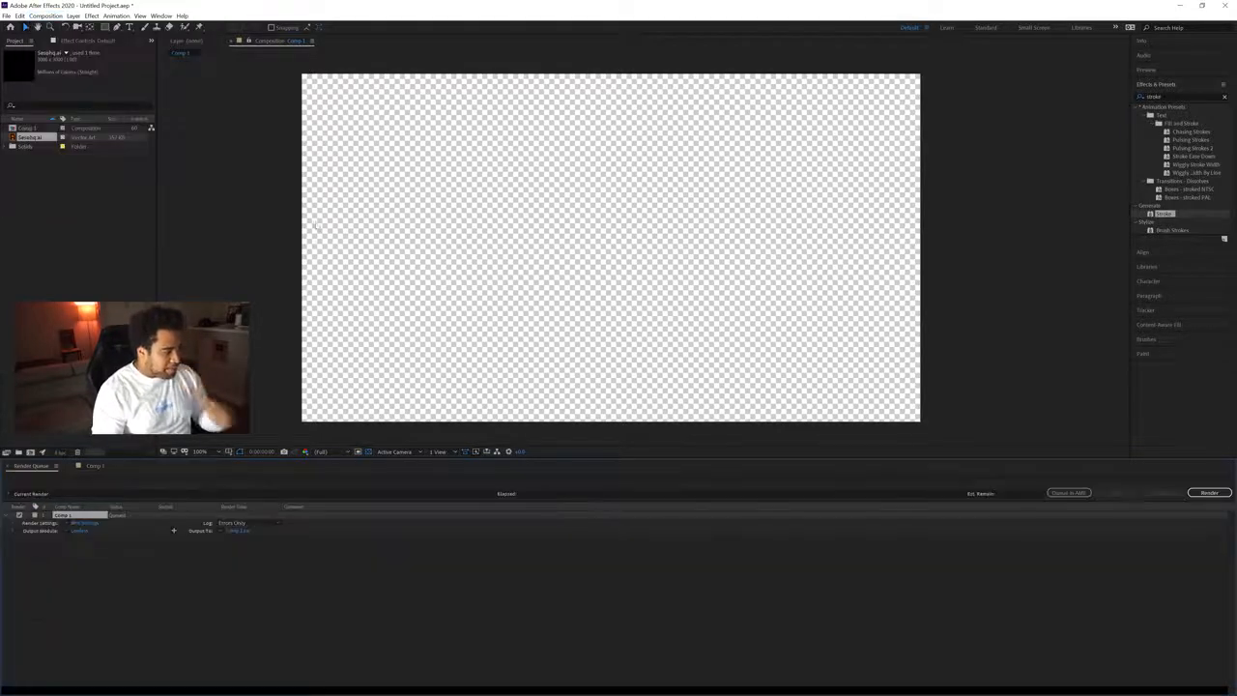
pyautogui.click(80, 530)
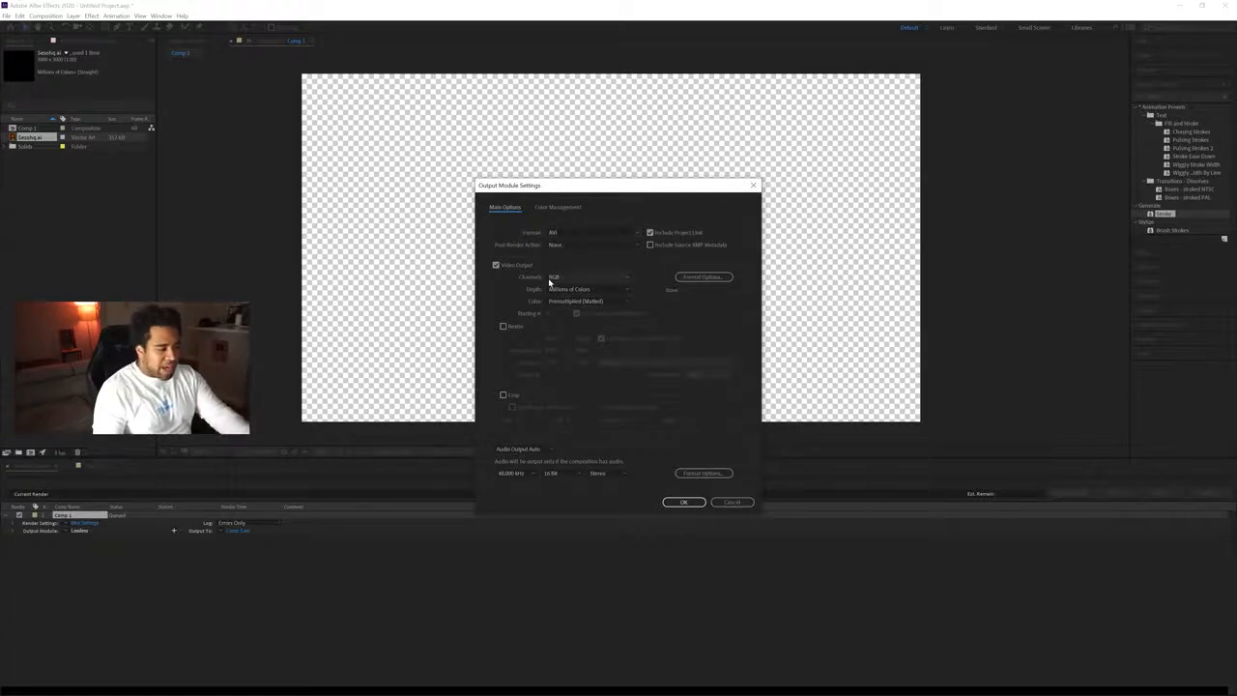
pyautogui.click(552, 277)
pyautogui.click(580, 306)
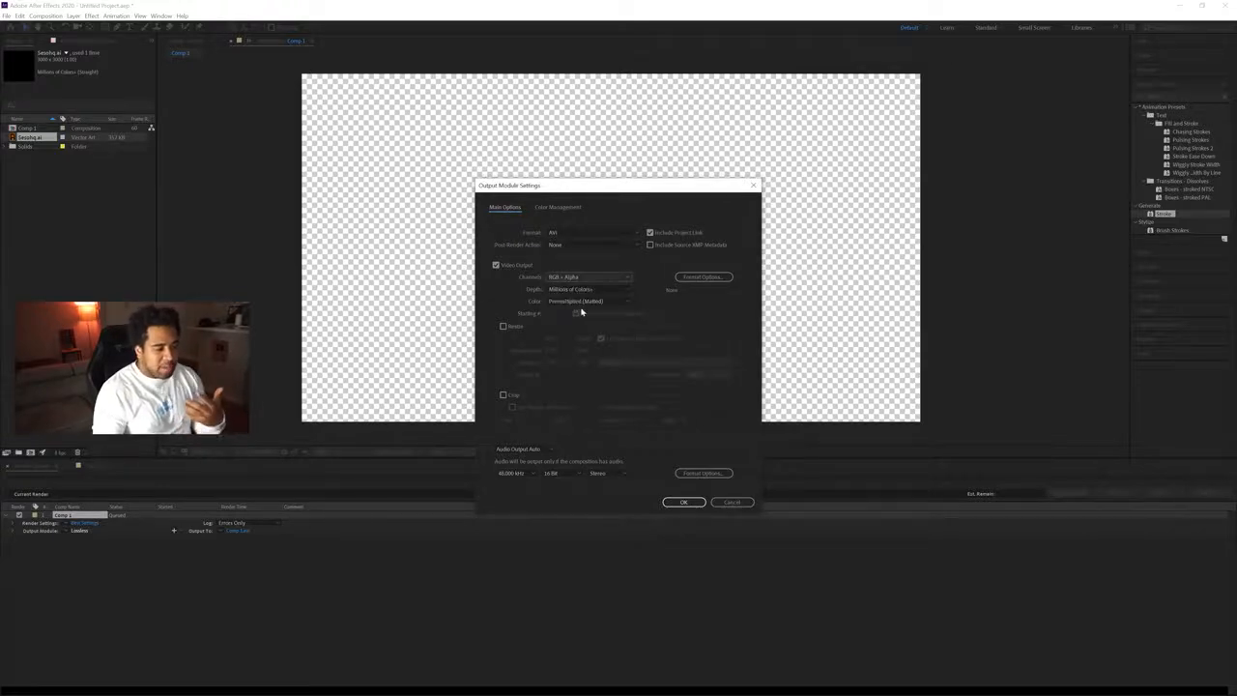
# Check the AVI format options, turn the audio output off, and accept the output module settings.
pyautogui.click(703, 279)
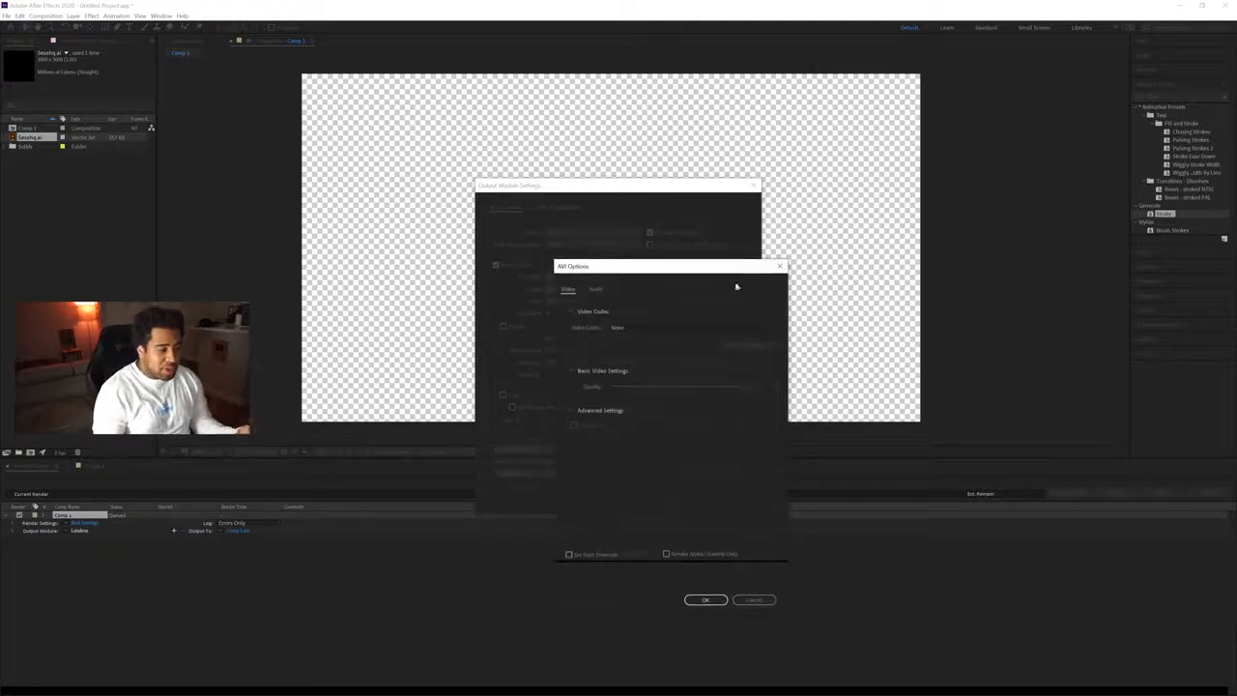
pyautogui.click(781, 265)
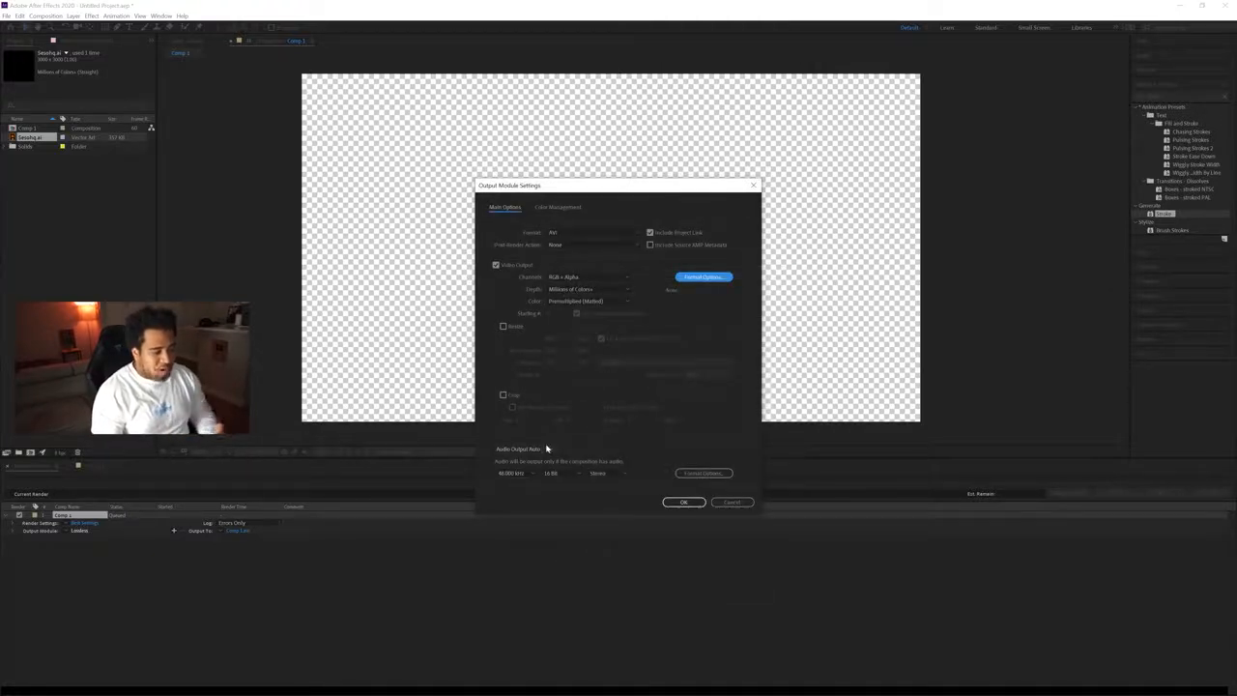
pyautogui.click(519, 448)
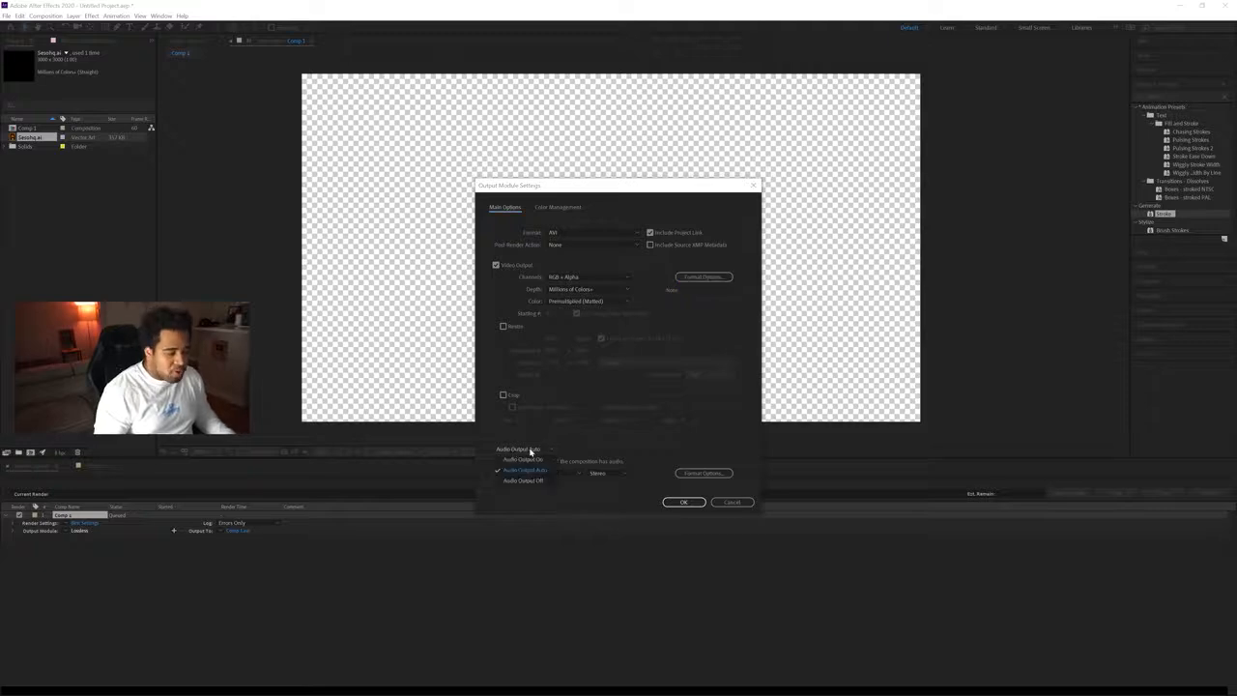
pyautogui.click(522, 482)
pyautogui.click(683, 501)
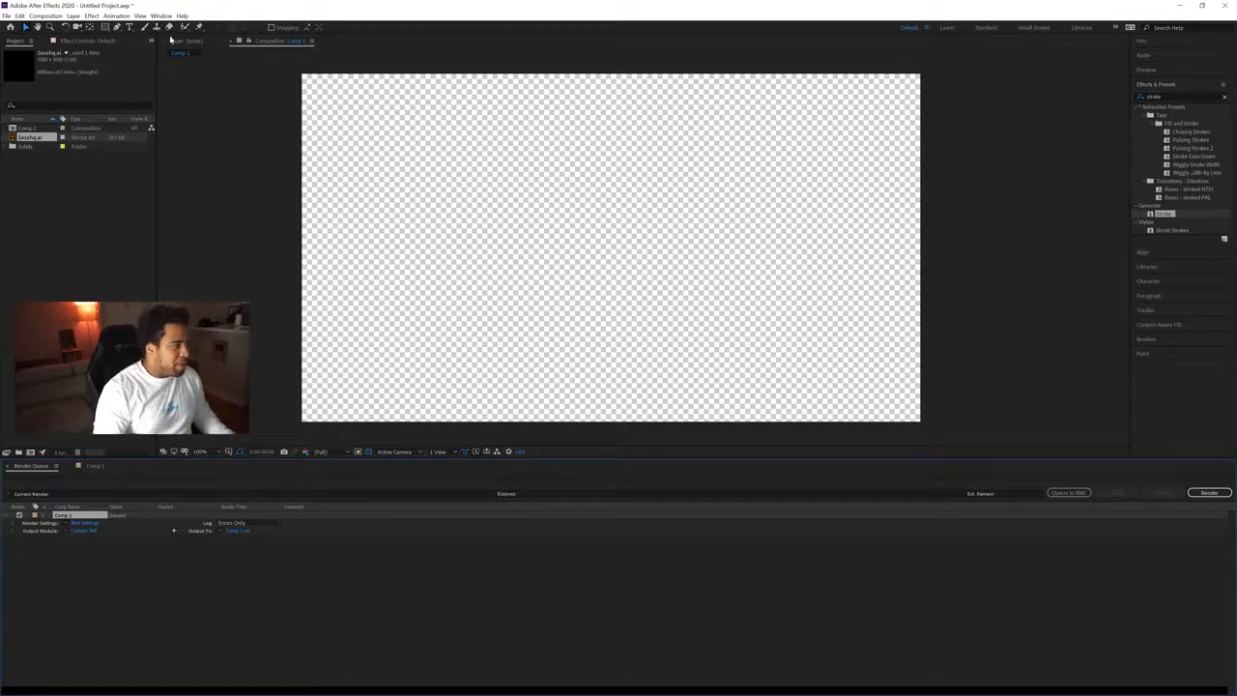
# Send Comp 1 to the Adobe Media Encoder queue.
pyautogui.click(46, 16)
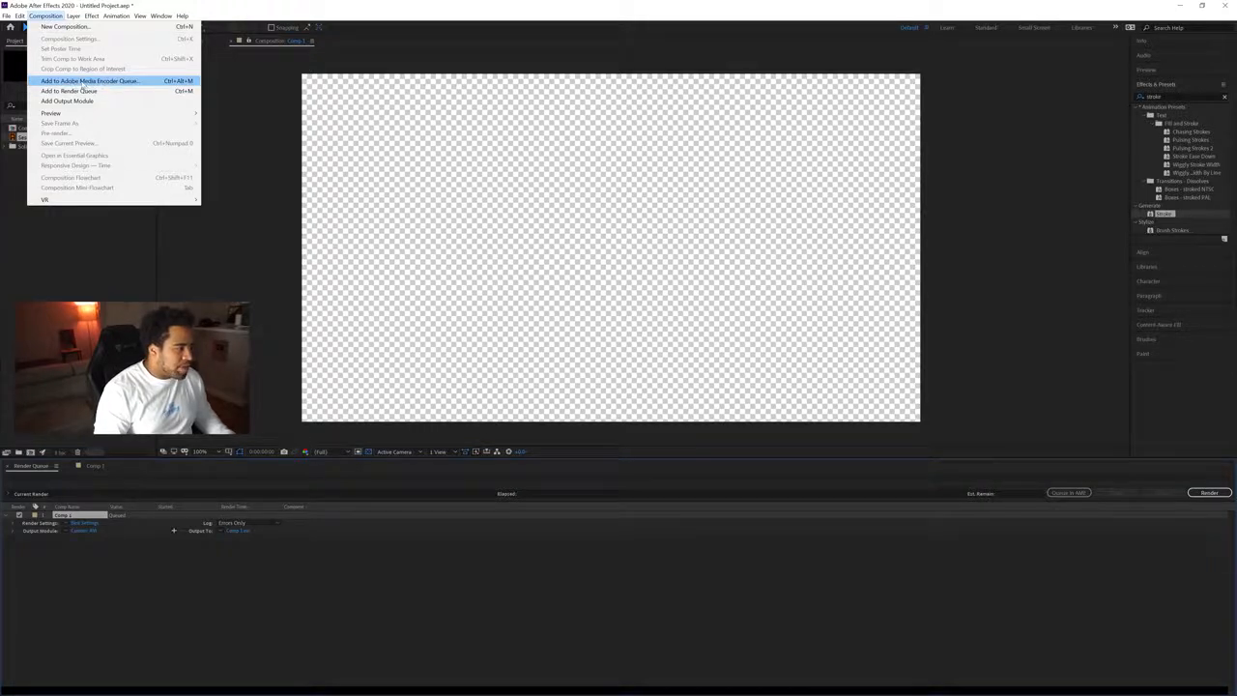
pyautogui.click(100, 86)
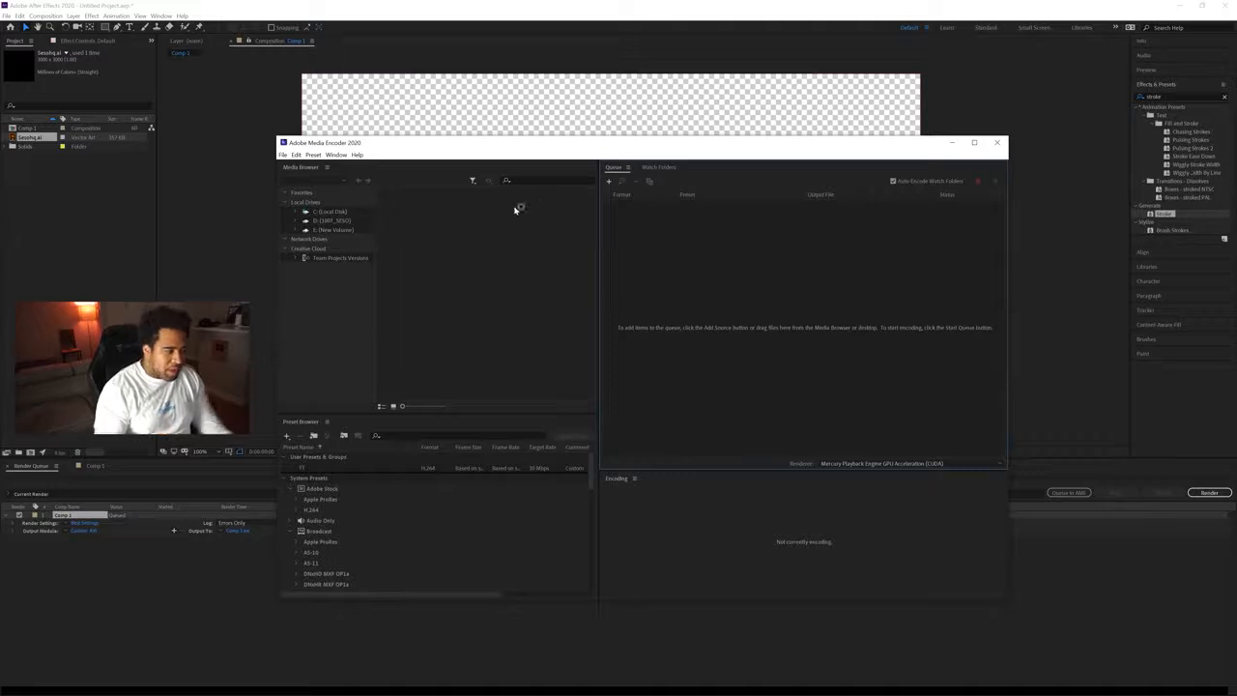
pyautogui.moveTo(762, 145); pyautogui.dragTo(754, 139)
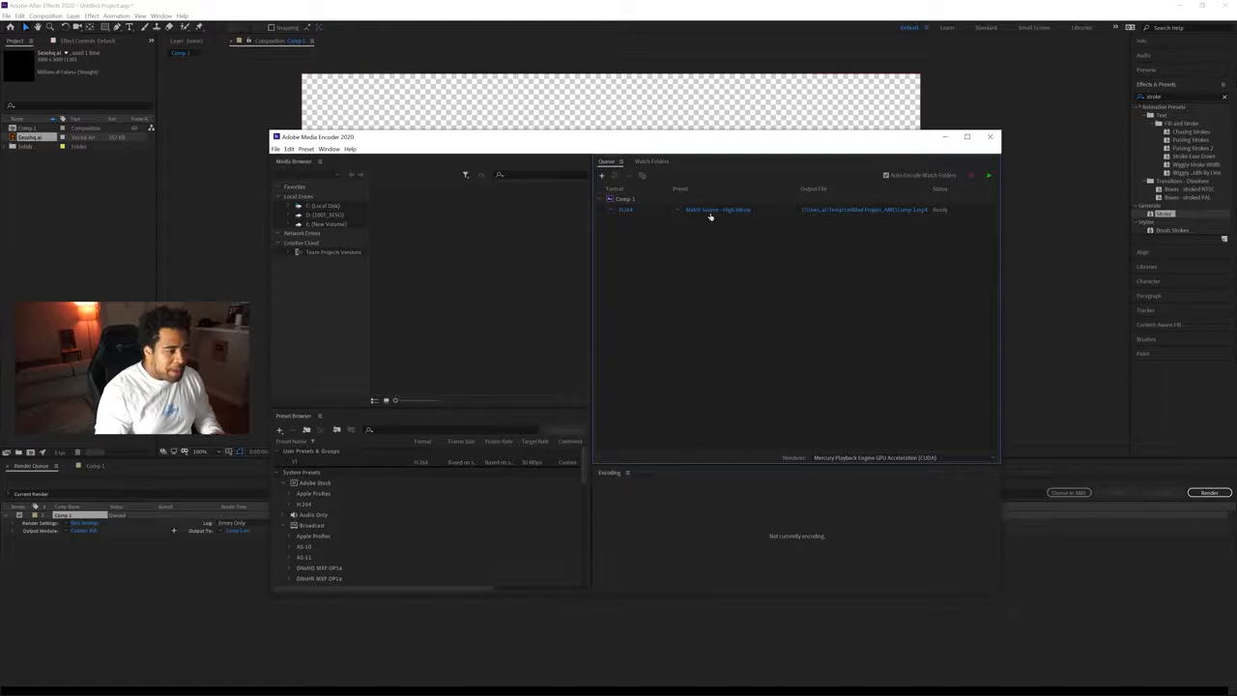
# Open the queued Comp 1 export settings, set the format to WebM, and exclude audio from the export.
pyautogui.click(627, 211)
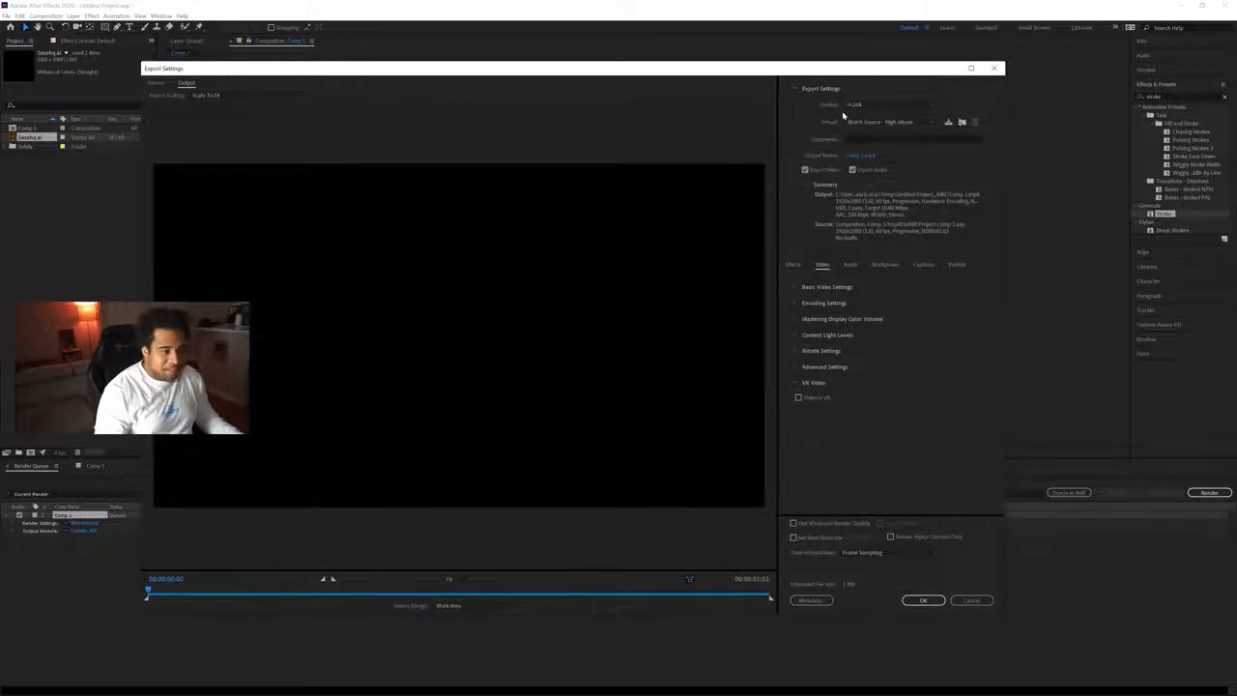
pyautogui.click(870, 105)
pyautogui.click(870, 432)
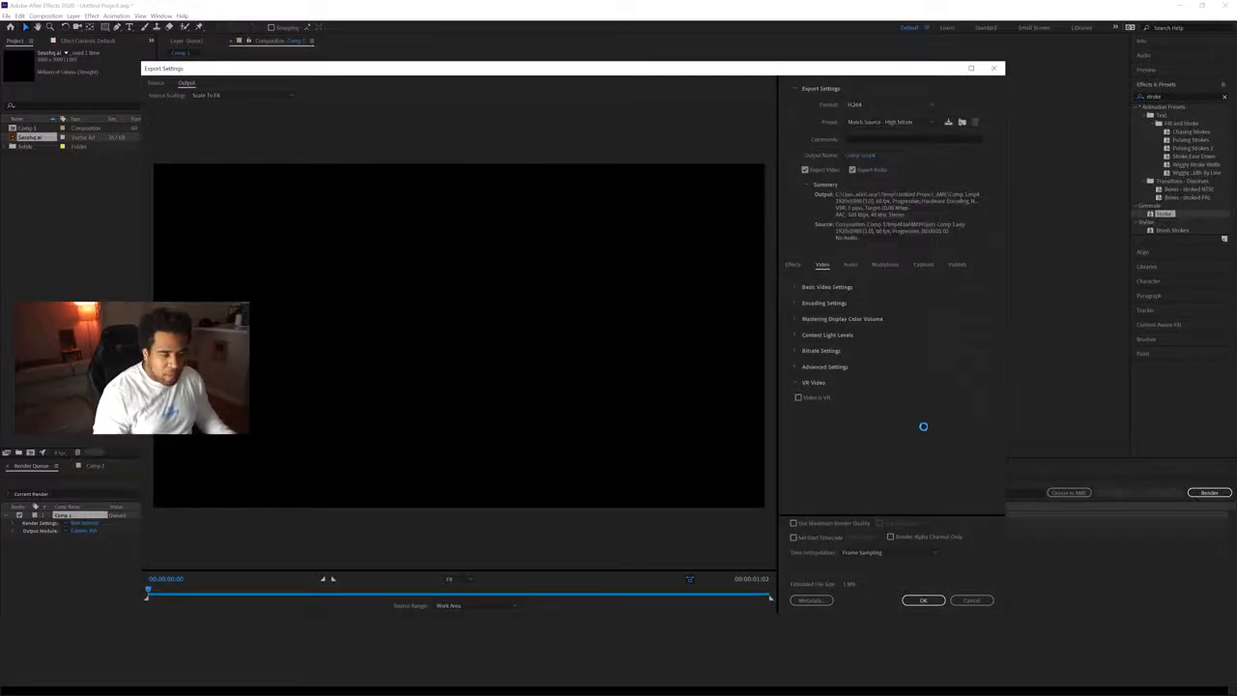
pyautogui.click(852, 170)
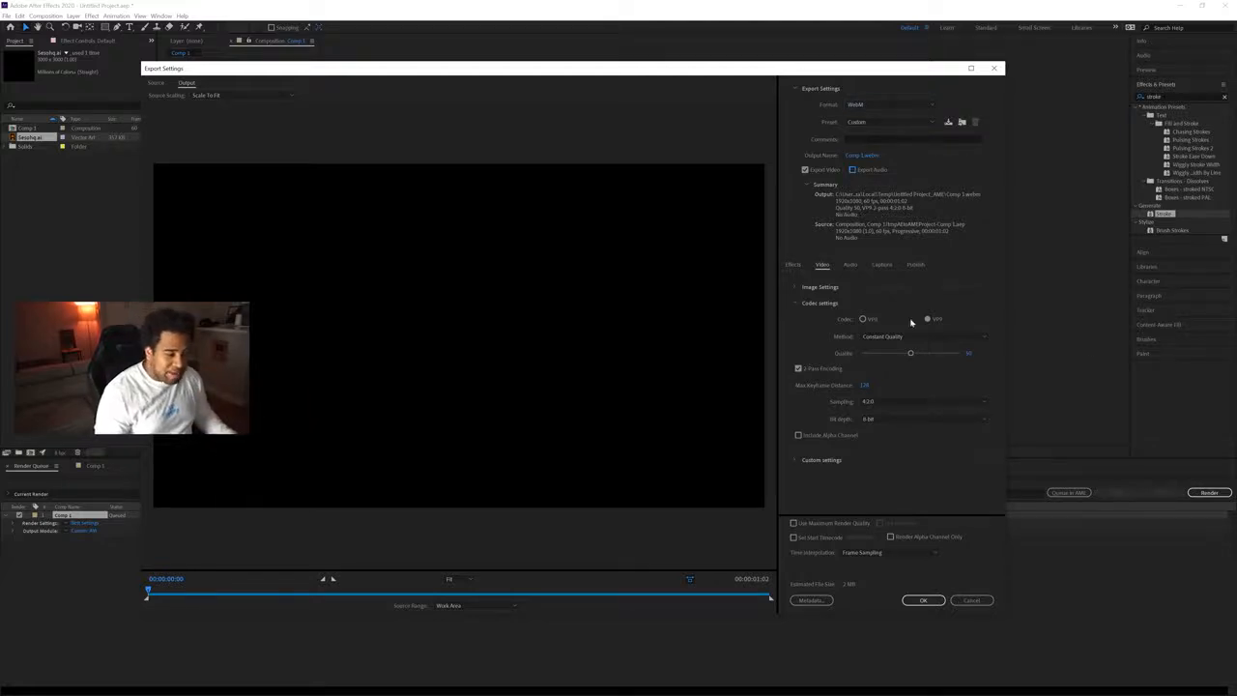
# Try the Constrained Quality method with a higher bitrate, alpha channel and maximum render quality, and discard the export settings.
pyautogui.click(882, 337)
pyautogui.click(889, 356)
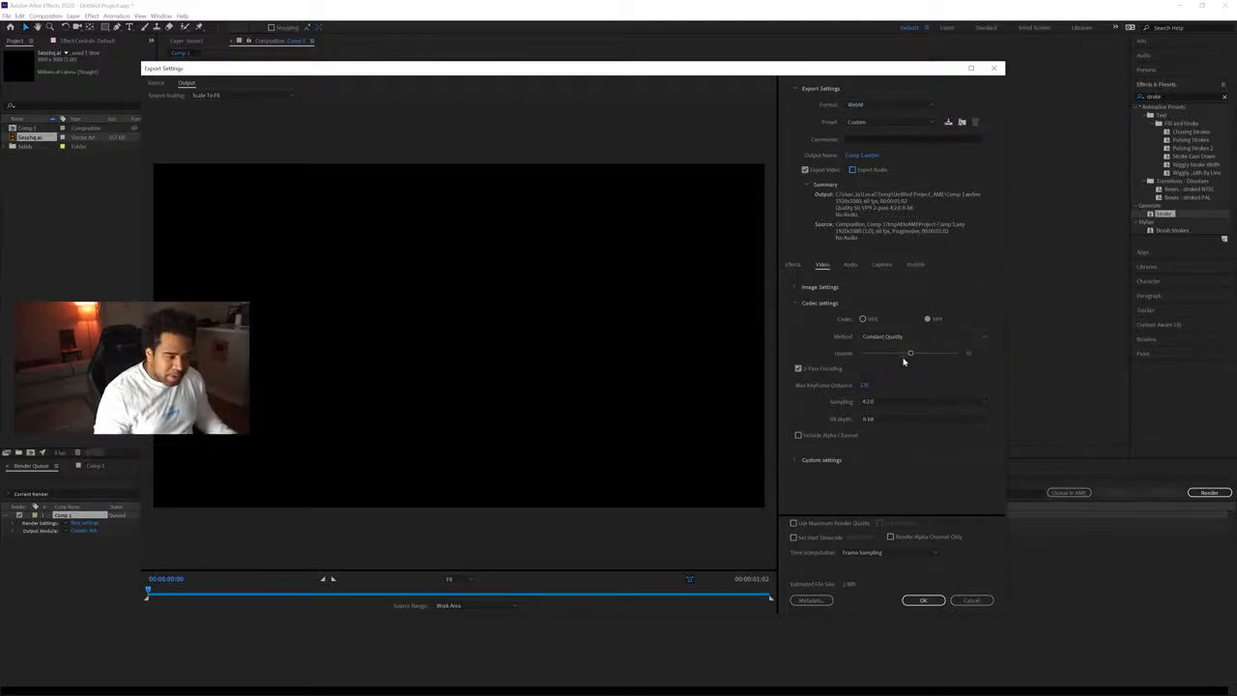
pyautogui.moveTo(871, 369); pyautogui.dragTo(937, 369)
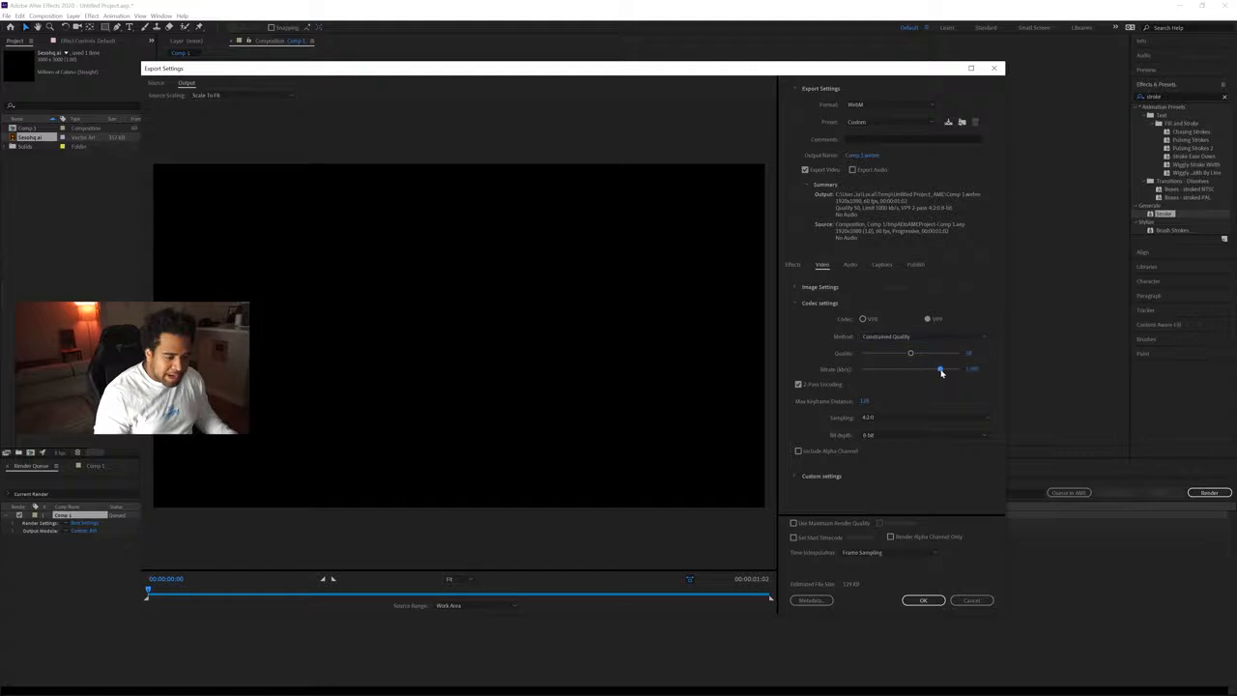
pyautogui.click(805, 453)
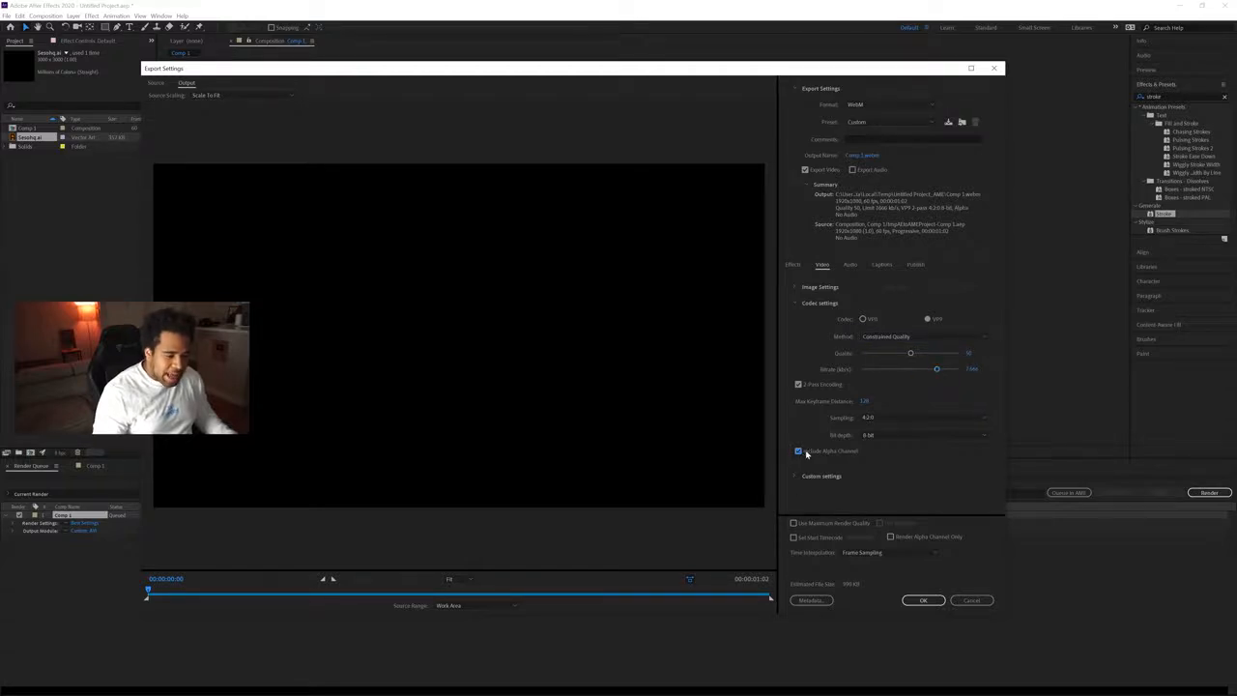
pyautogui.click(826, 524)
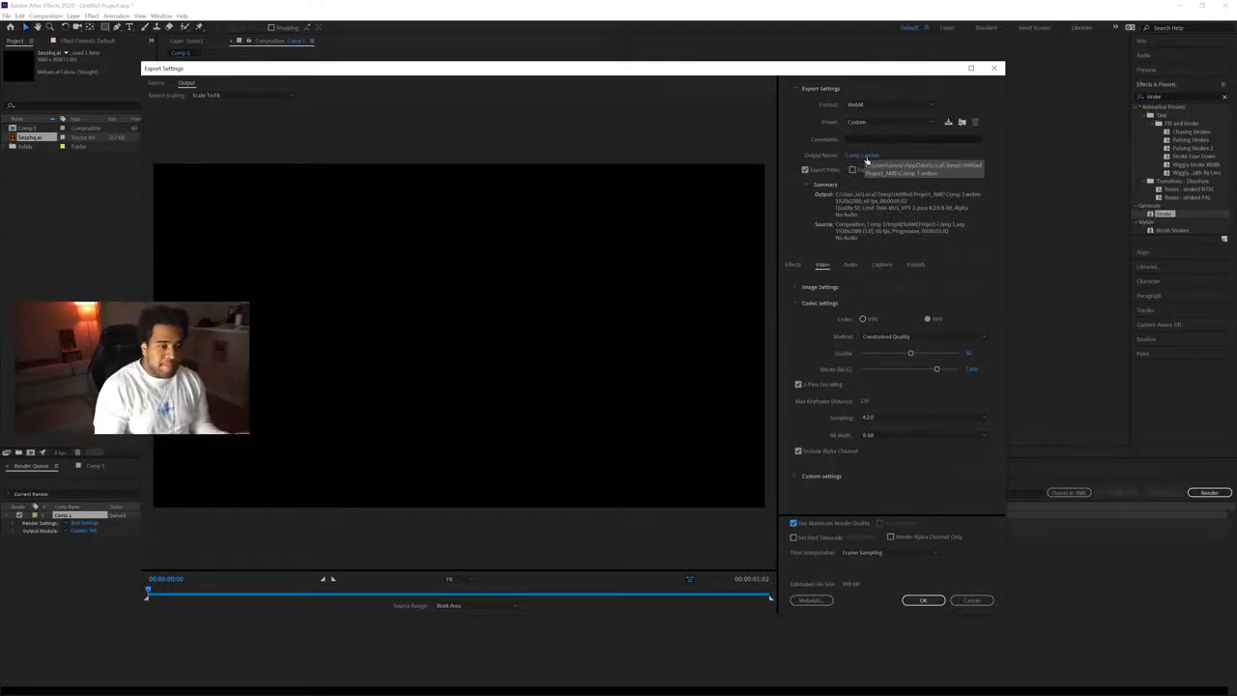
pyautogui.click(971, 600)
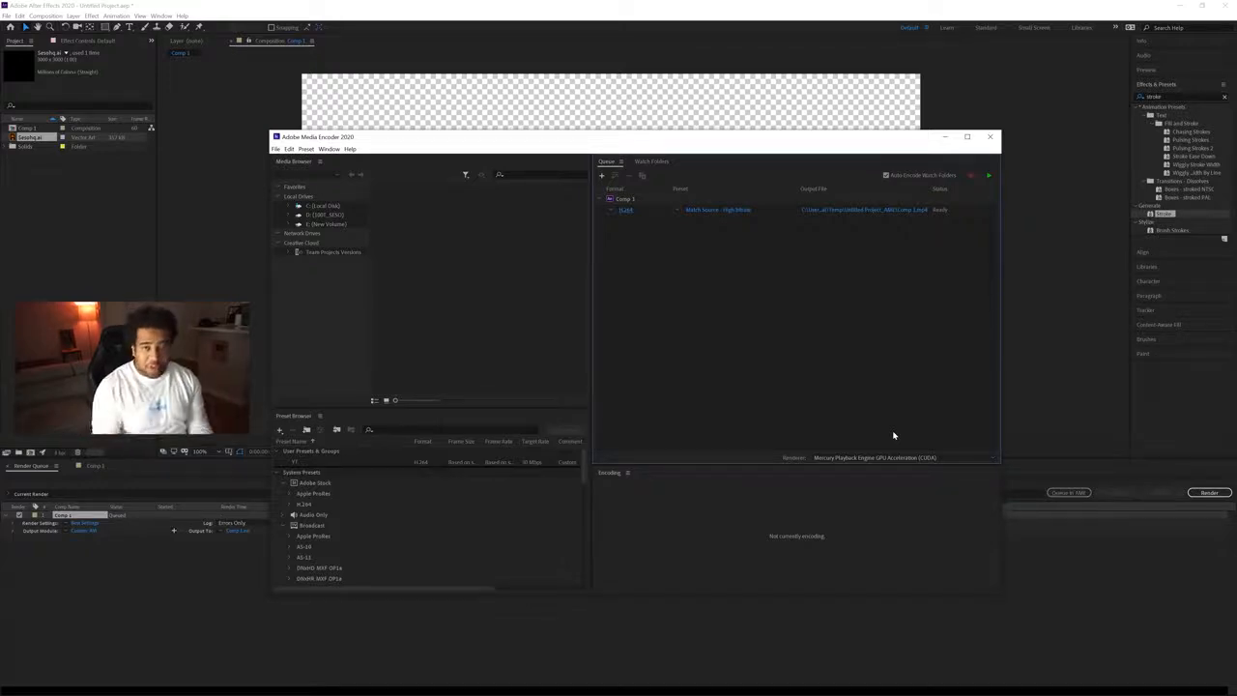
# Close Media Encoder and return to the Comp 1 timeline in After Effects.
pyautogui.click(989, 136)
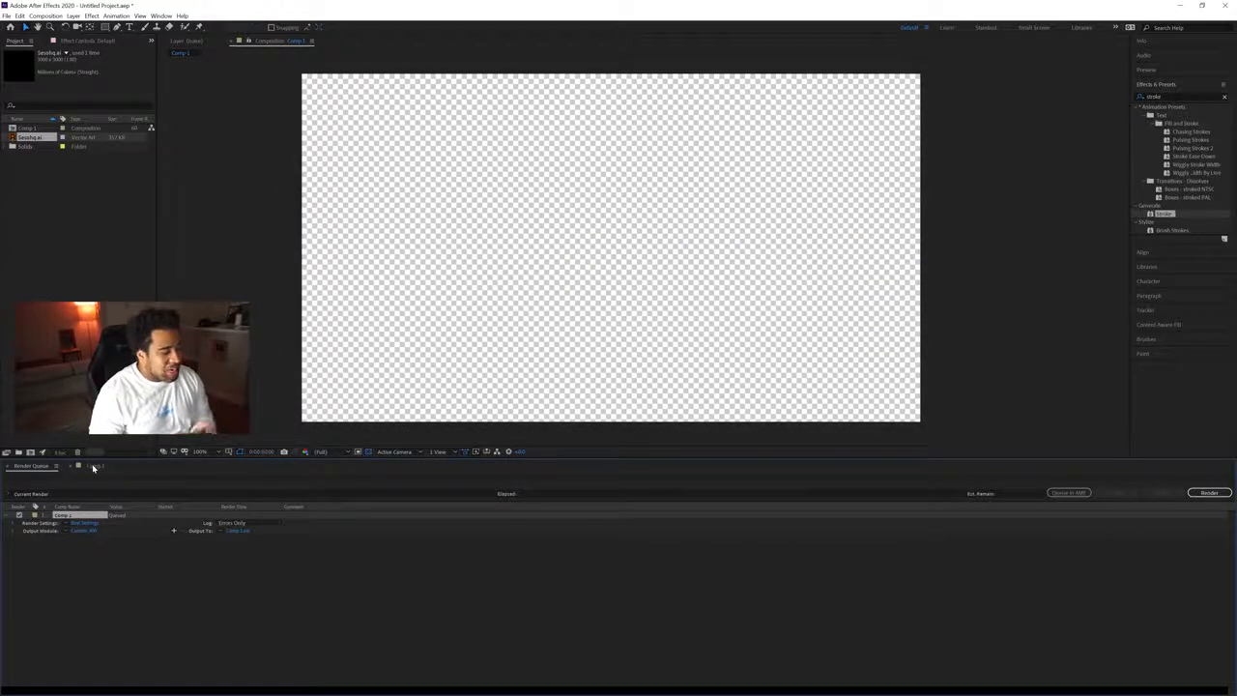
pyautogui.click(95, 466)
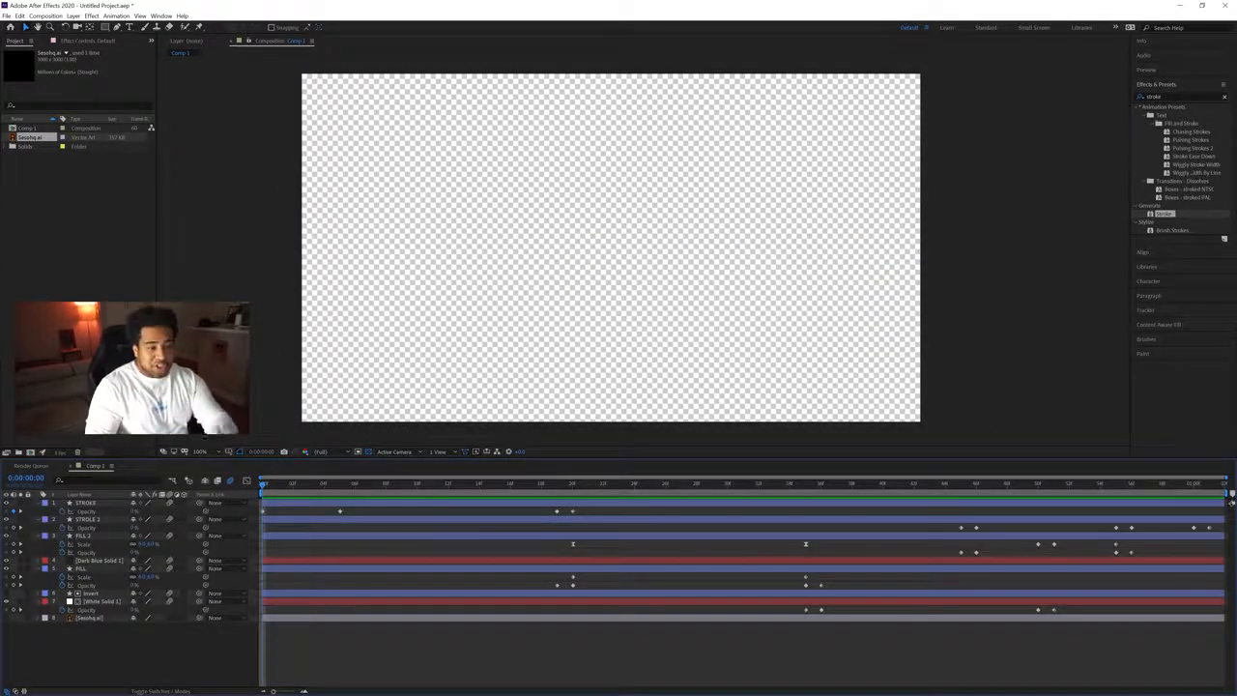